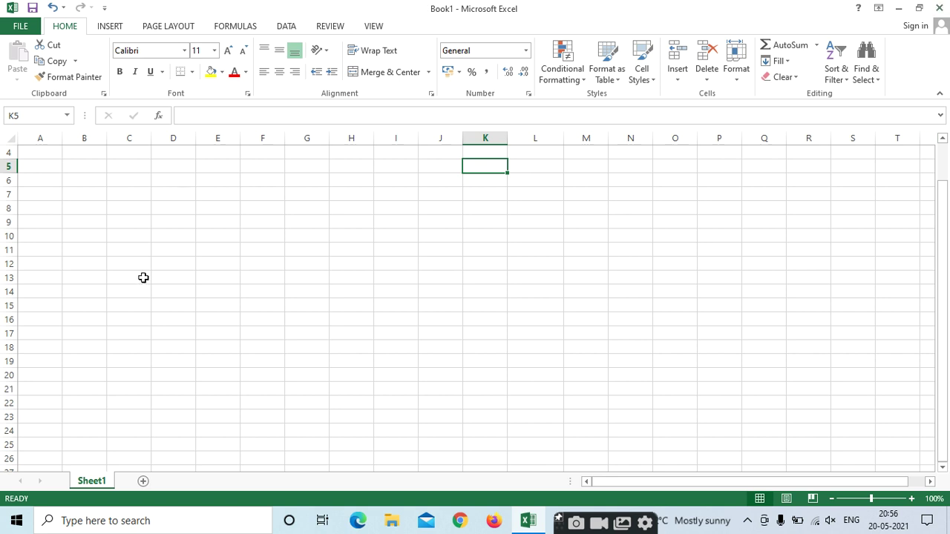
Enter the date 20-5-2021 in cell J12.
{"action": "left_click", "coordinate": [430, 262]}
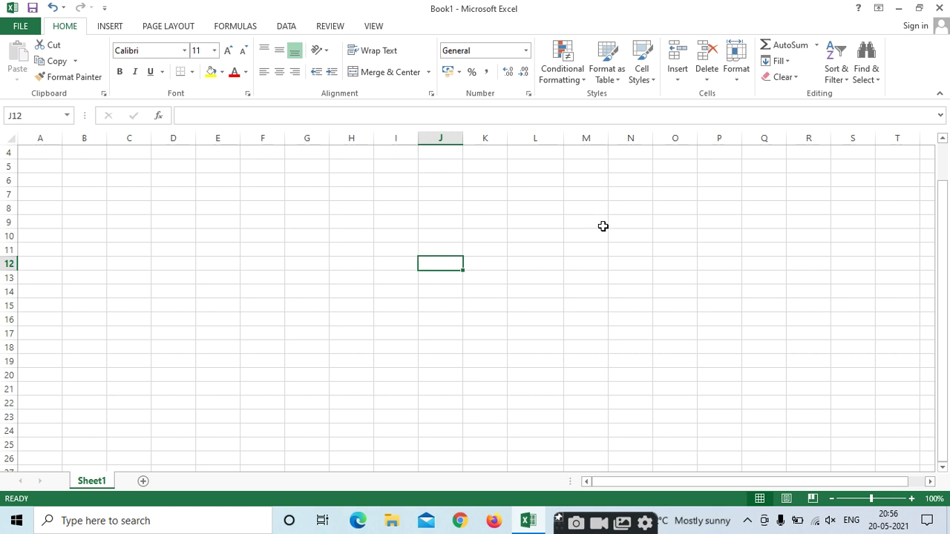
{"action": "type", "text": "20-5-2021"}
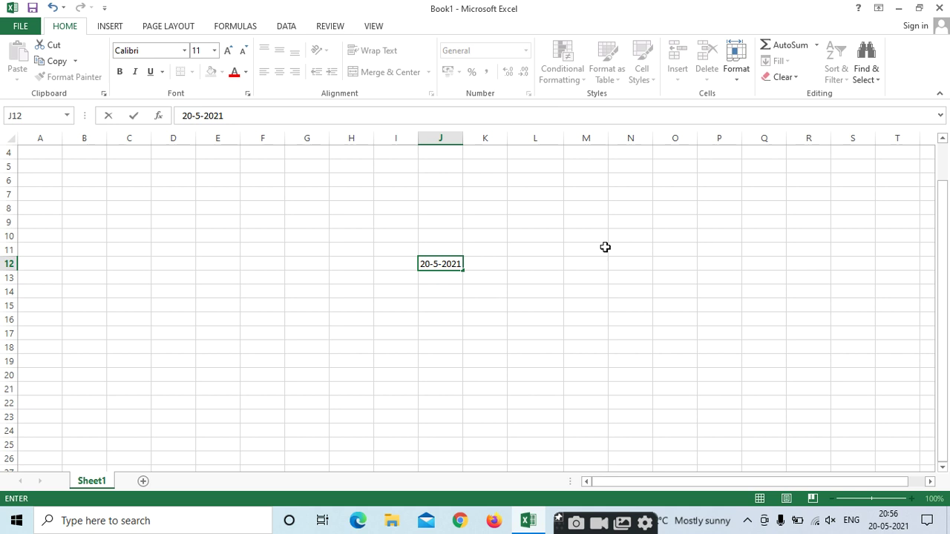
{"action": "left_click", "coordinate": [514, 347]}
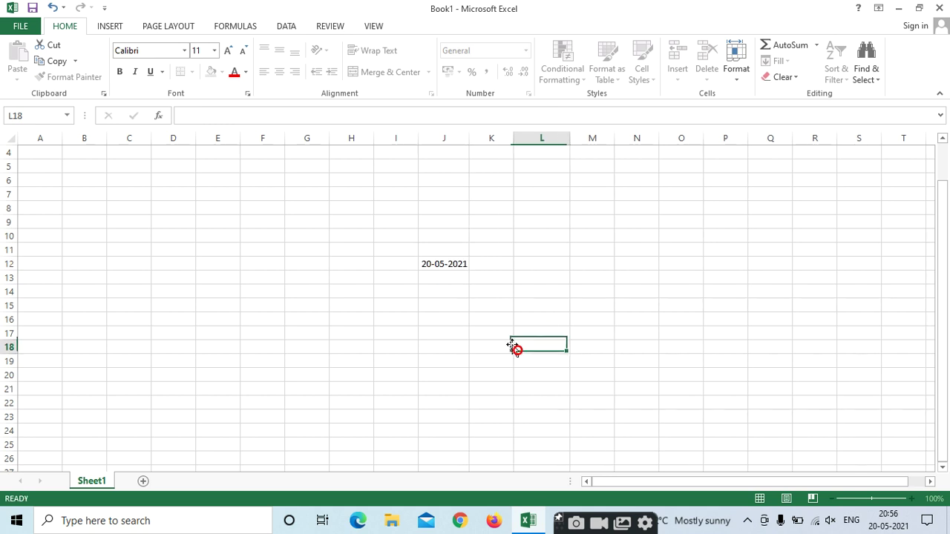
{"action": "left_click", "coordinate": [450, 268]}
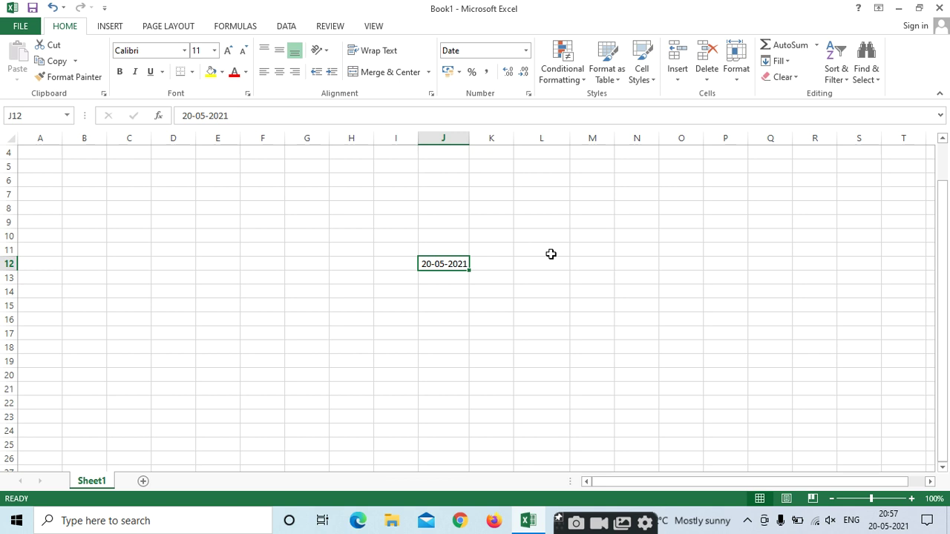
{"action": "left_click", "coordinate": [533, 291]}
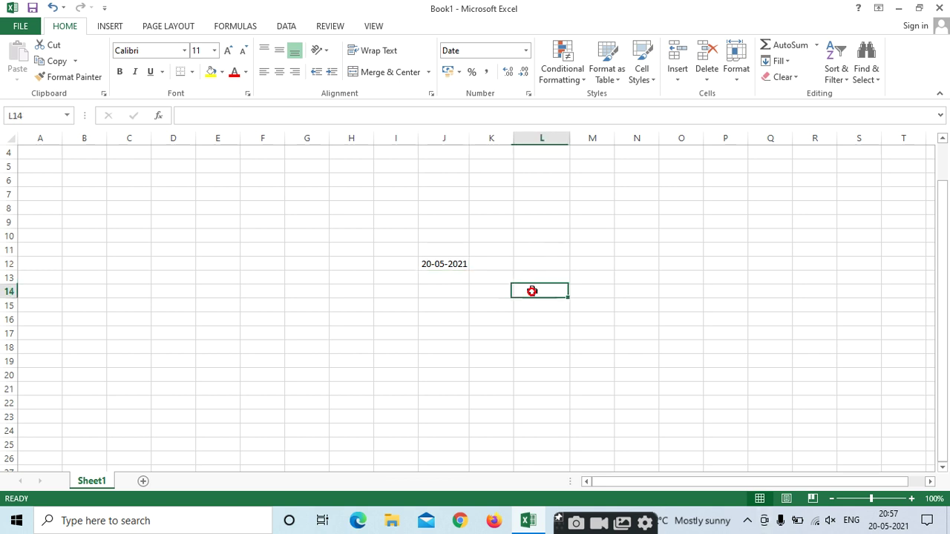
Format the date in J12 with the *14 March 2012 date type.
{"action": "left_click", "coordinate": [436, 264]}
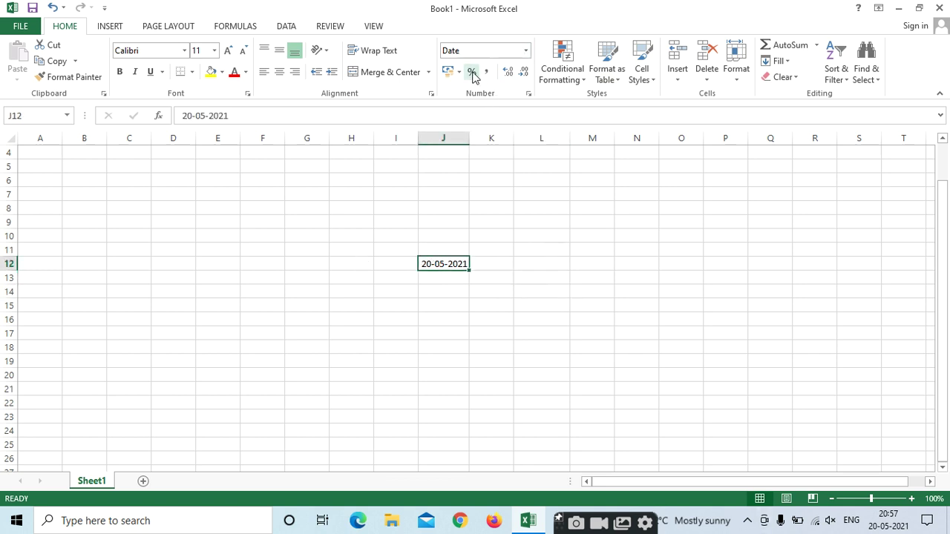
{"action": "left_click", "coordinate": [526, 51]}
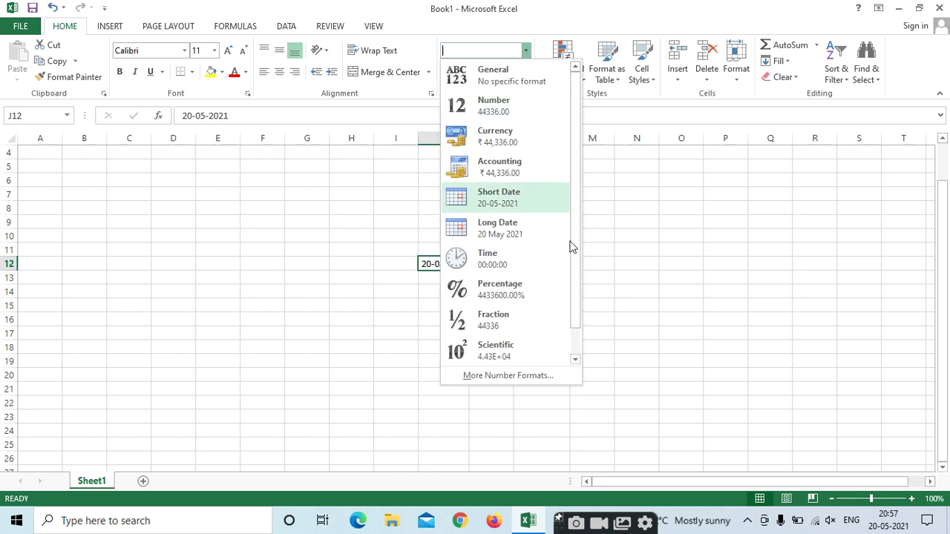
{"action": "left_click", "coordinate": [508, 377]}
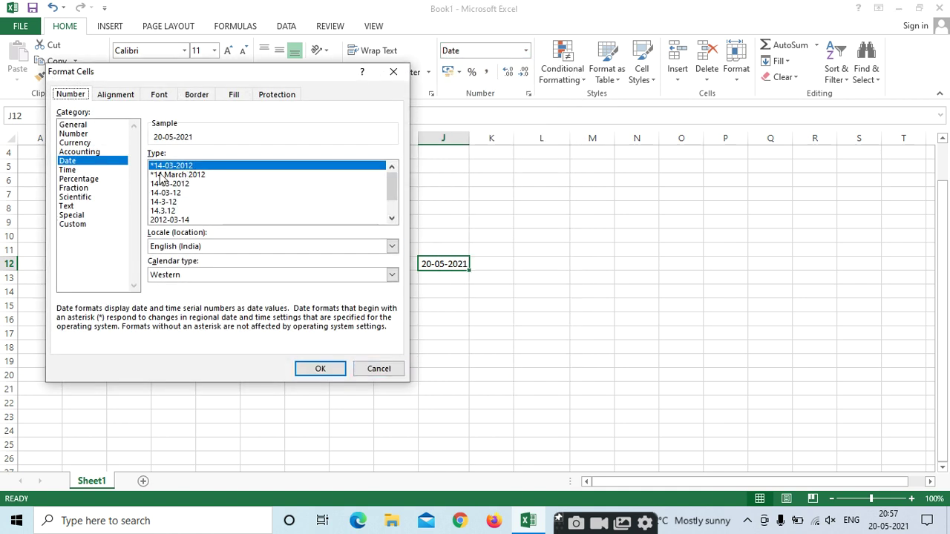
{"action": "left_click", "coordinate": [173, 175]}
{"action": "left_click", "coordinate": [174, 184]}
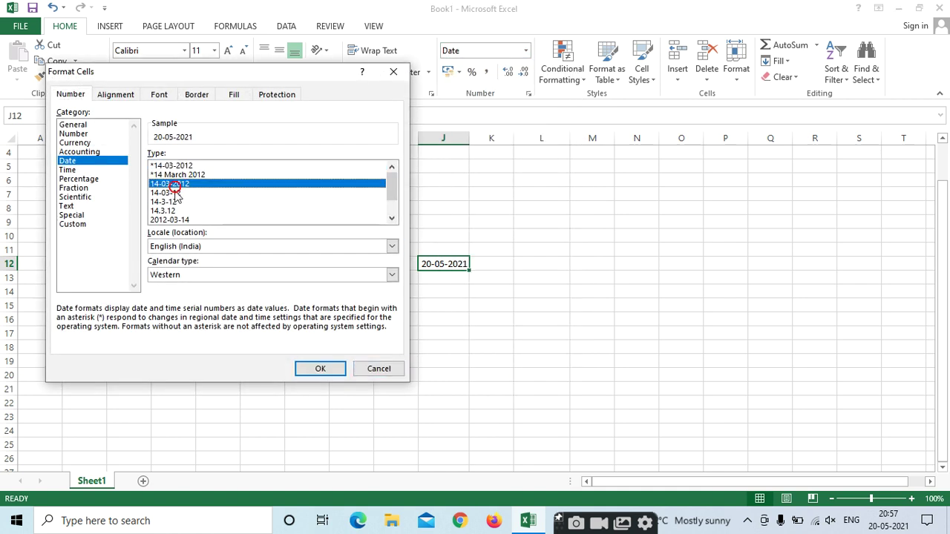
{"action": "left_click", "coordinate": [173, 193]}
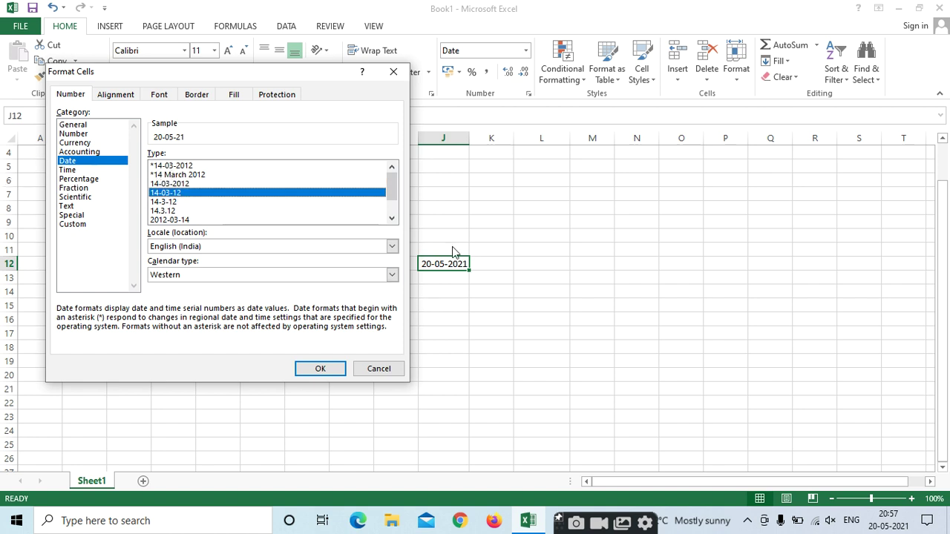
{"action": "left_click", "coordinate": [183, 175]}
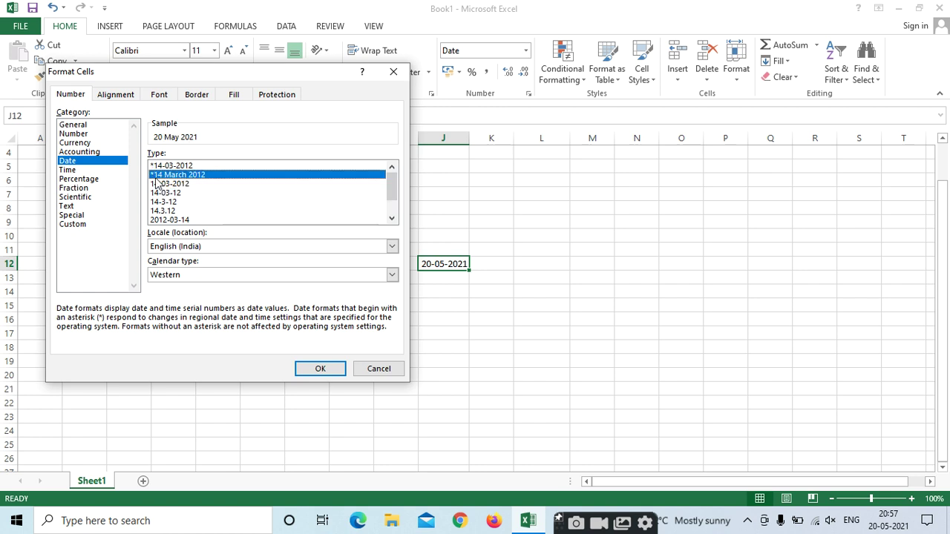
{"action": "left_click", "coordinate": [320, 369]}
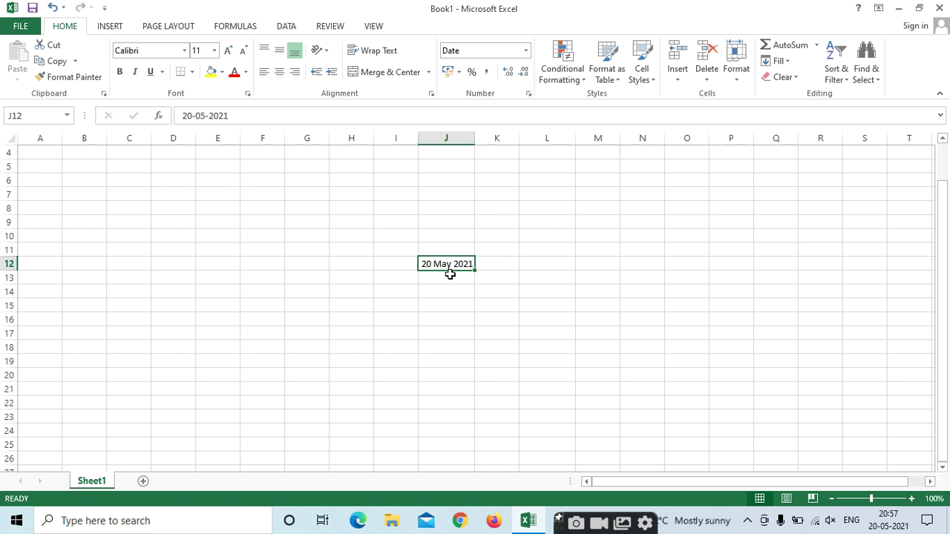
Fill the date series from J12 down to J24 and widen column J to fit the dates.
{"action": "left_click_drag", "start_coordinate": [473, 269], "coordinate": [470, 436]}
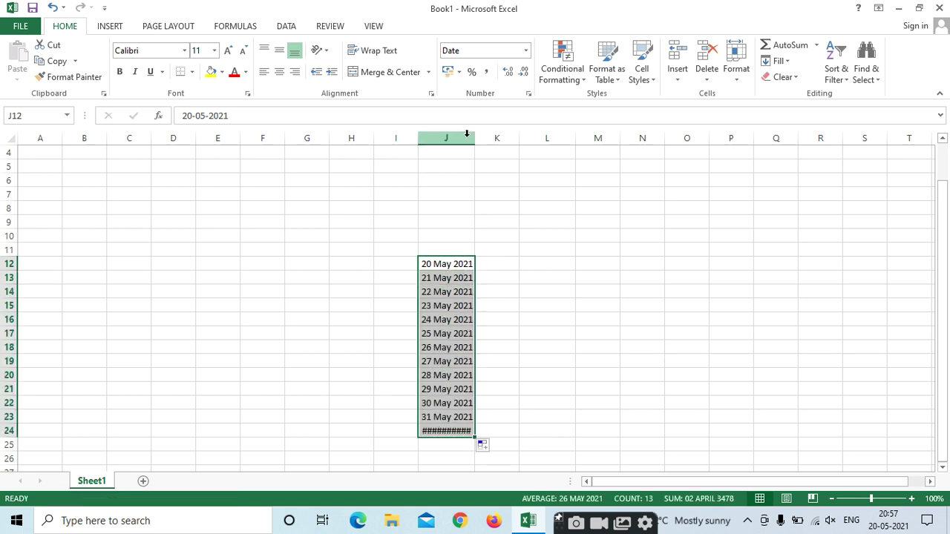
{"action": "left_click_drag", "start_coordinate": [475, 138], "coordinate": [520, 138]}
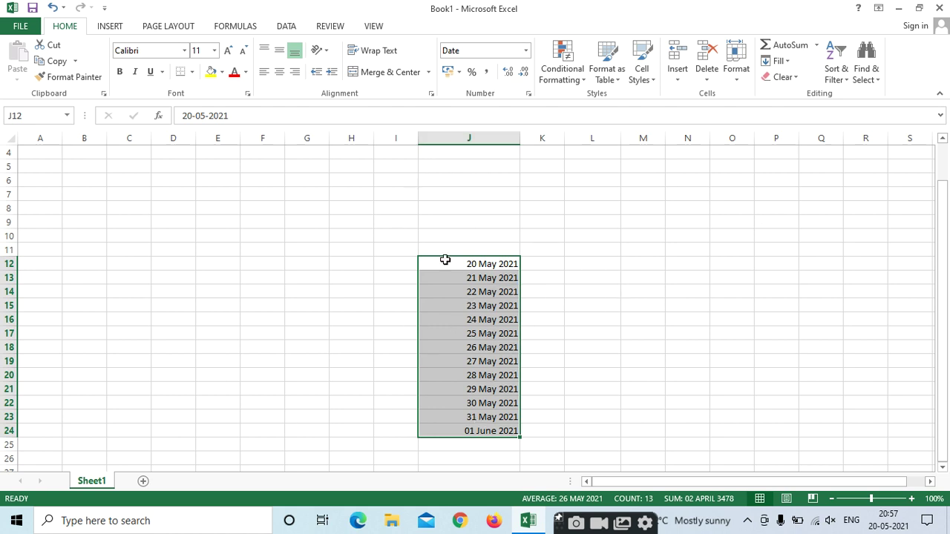
{"action": "left_click_drag", "start_coordinate": [563, 342], "coordinate": [615, 312]}
Change the date format of J12 to the 2012-03-14 type.
{"action": "left_click", "coordinate": [471, 267]}
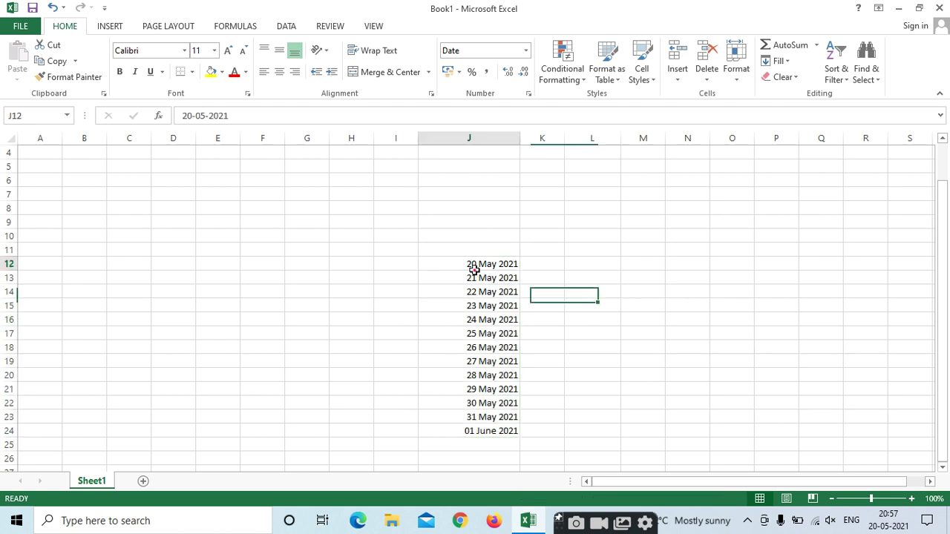
{"action": "left_click", "coordinate": [526, 50]}
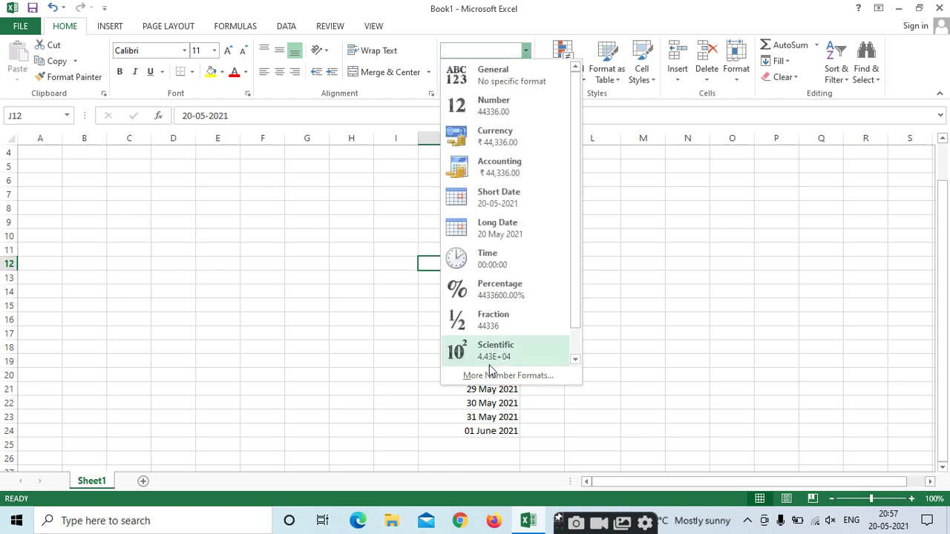
{"action": "left_click", "coordinate": [490, 375]}
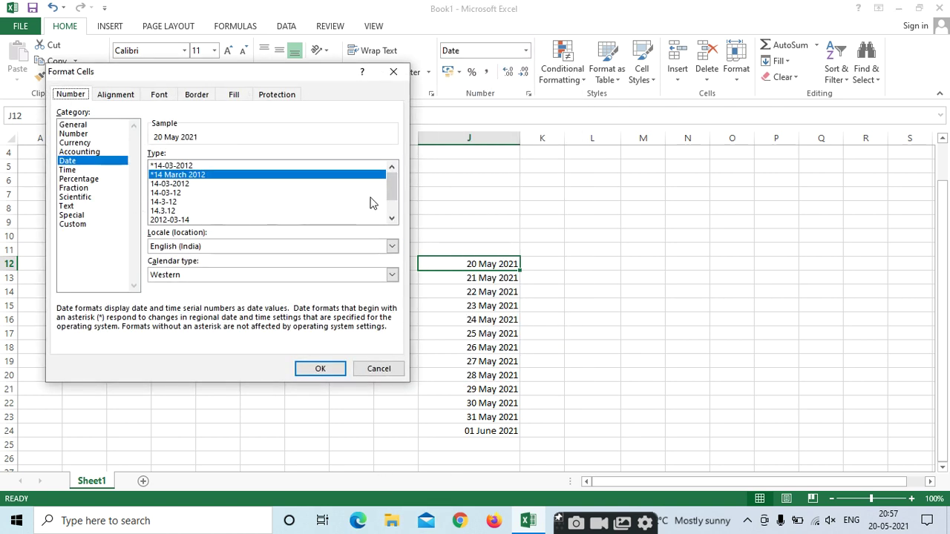
{"action": "left_click_drag", "start_coordinate": [391, 195], "coordinate": [408, 219]}
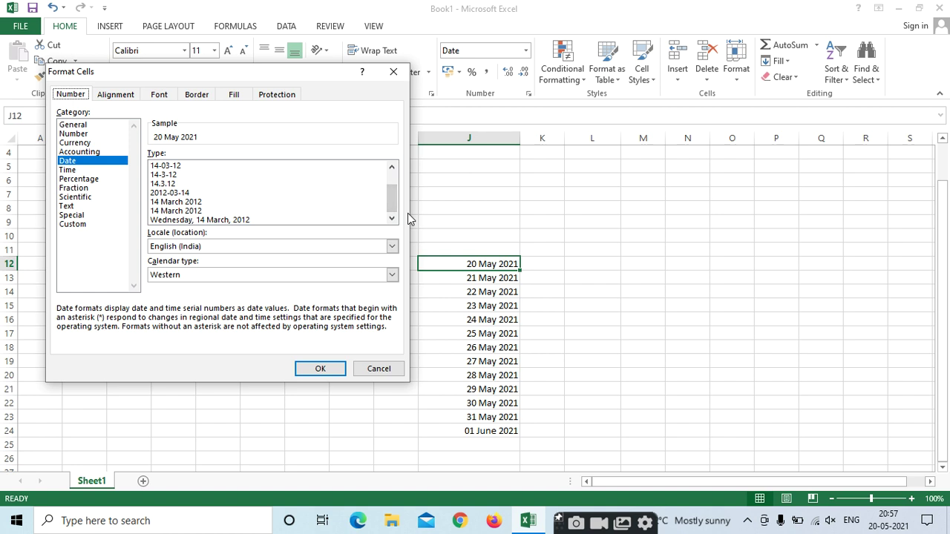
{"action": "left_click", "coordinate": [159, 193]}
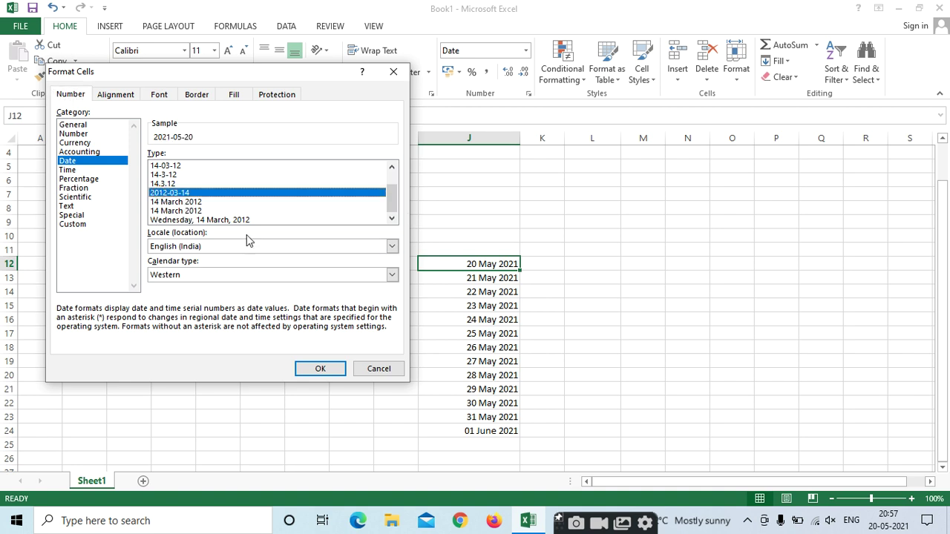
{"action": "left_click", "coordinate": [304, 369]}
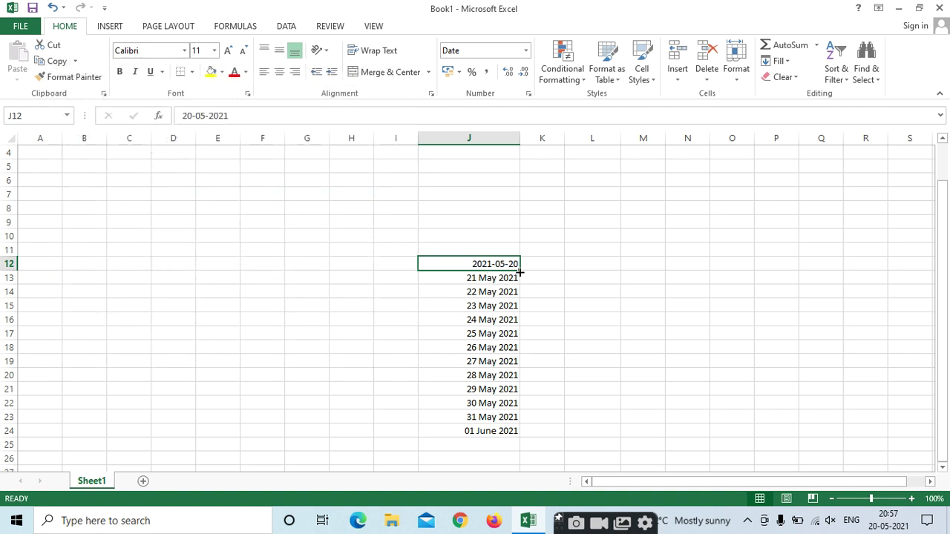
Fill J12 down to J24 so the whole date series uses the year-month-day format.
{"action": "left_click_drag", "start_coordinate": [520, 270], "coordinate": [523, 433]}
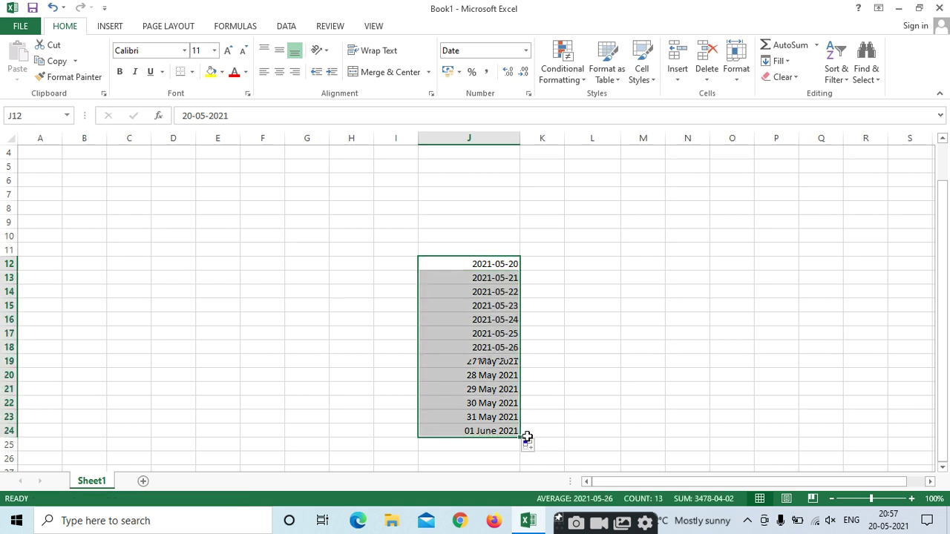
{"action": "left_click", "coordinate": [498, 291]}
{"action": "left_click", "coordinate": [496, 333]}
{"action": "left_click", "coordinate": [494, 291]}
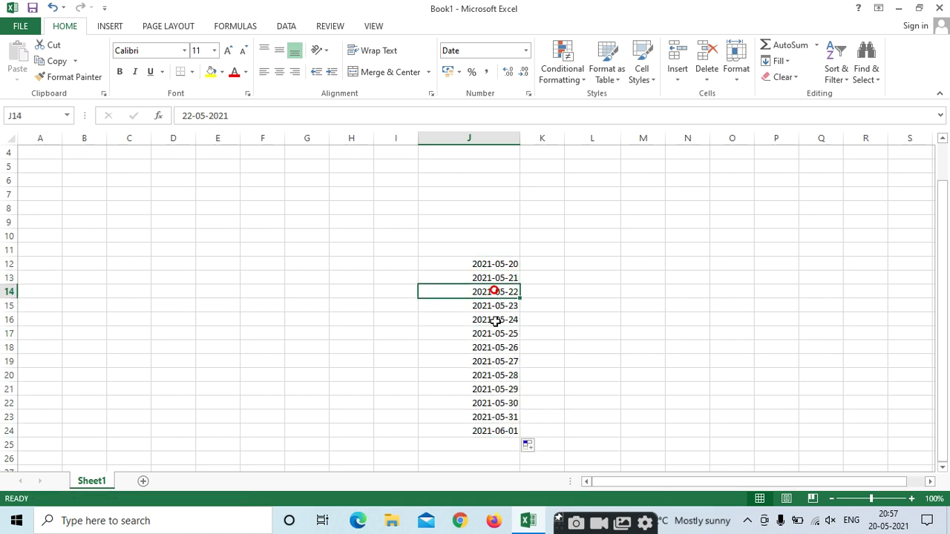
{"action": "left_click", "coordinate": [493, 361]}
{"action": "left_click", "coordinate": [492, 376]}
{"action": "left_click", "coordinate": [492, 401]}
{"action": "left_click_drag", "start_coordinate": [485, 255], "coordinate": [484, 261]}
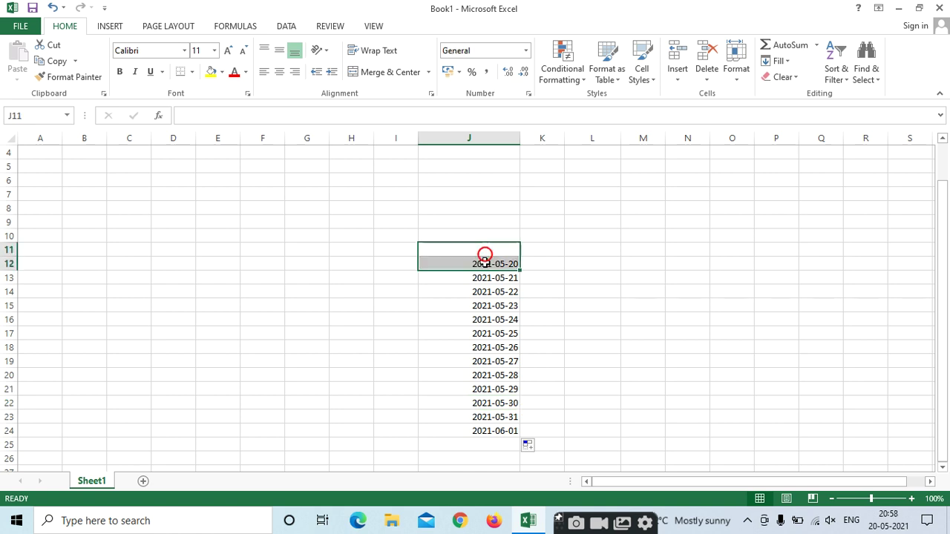
Set the date format of J12 to the weekday type Wednesday, 14 March, 2012.
{"action": "left_click", "coordinate": [480, 262]}
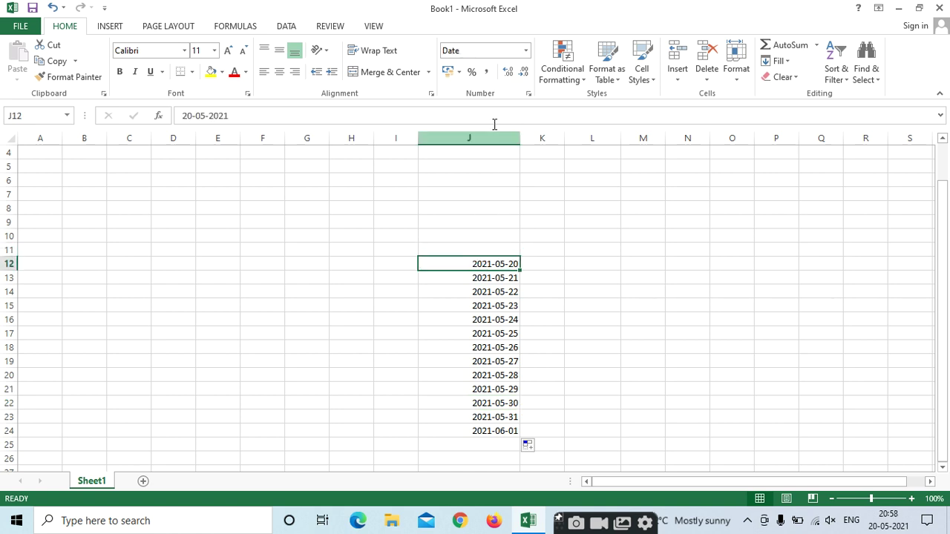
{"action": "left_click", "coordinate": [526, 51]}
{"action": "left_click", "coordinate": [481, 375]}
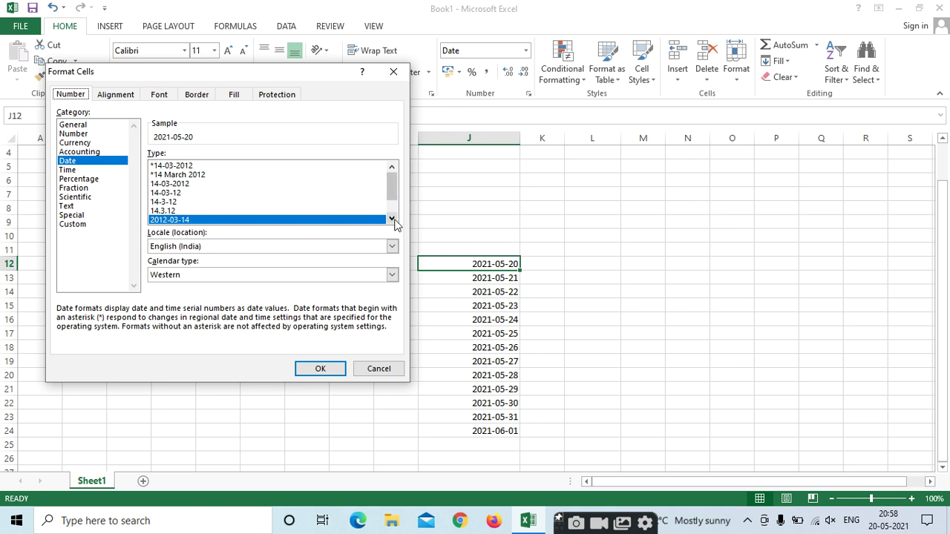
{"action": "left_click", "coordinate": [392, 219]}
{"action": "left_click", "coordinate": [392, 219]}
{"action": "left_click", "coordinate": [392, 219]}
{"action": "left_click", "coordinate": [219, 220]}
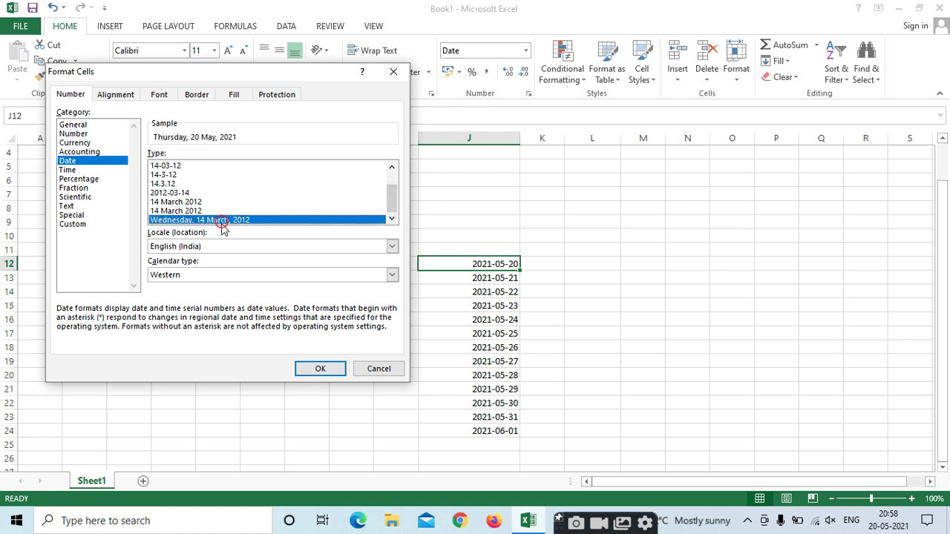
{"action": "left_click", "coordinate": [320, 368]}
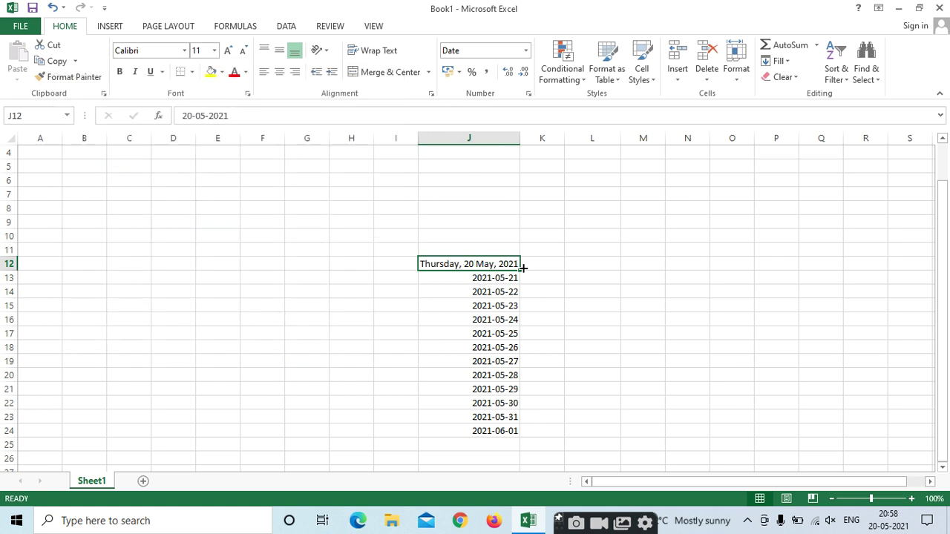
Fill the weekday-formatted date from J12 down to J24 and autofit the width of column J.
{"action": "left_click_drag", "start_coordinate": [523, 268], "coordinate": [523, 432]}
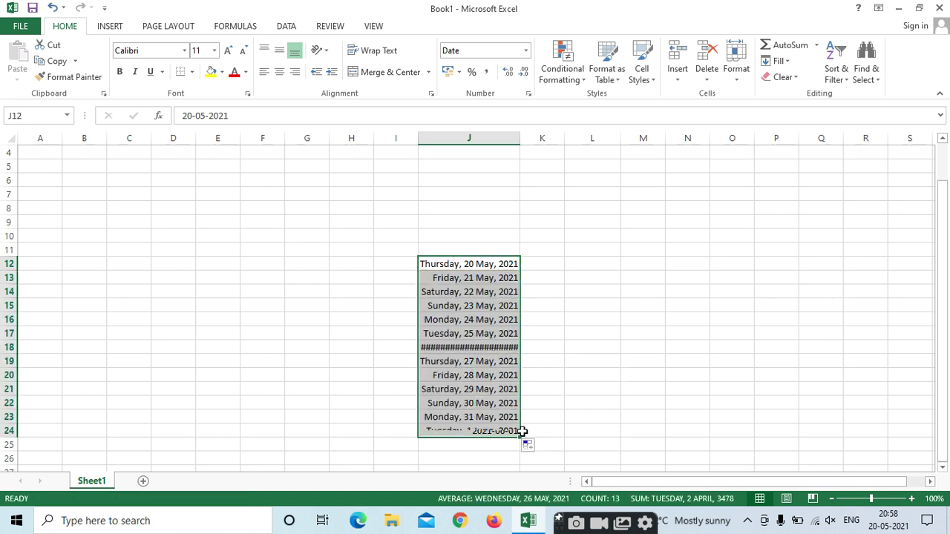
{"action": "double_click", "coordinate": [519, 140]}
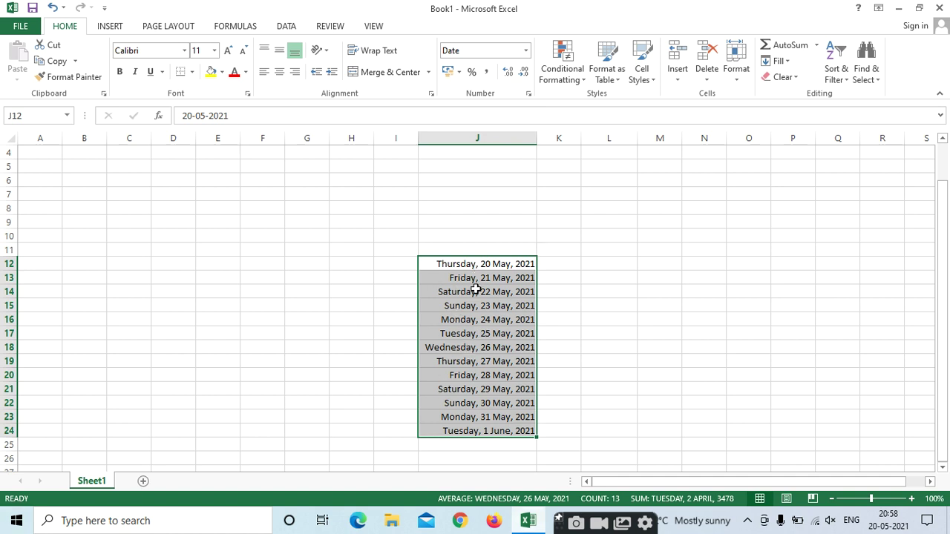
{"action": "left_click", "coordinate": [735, 239]}
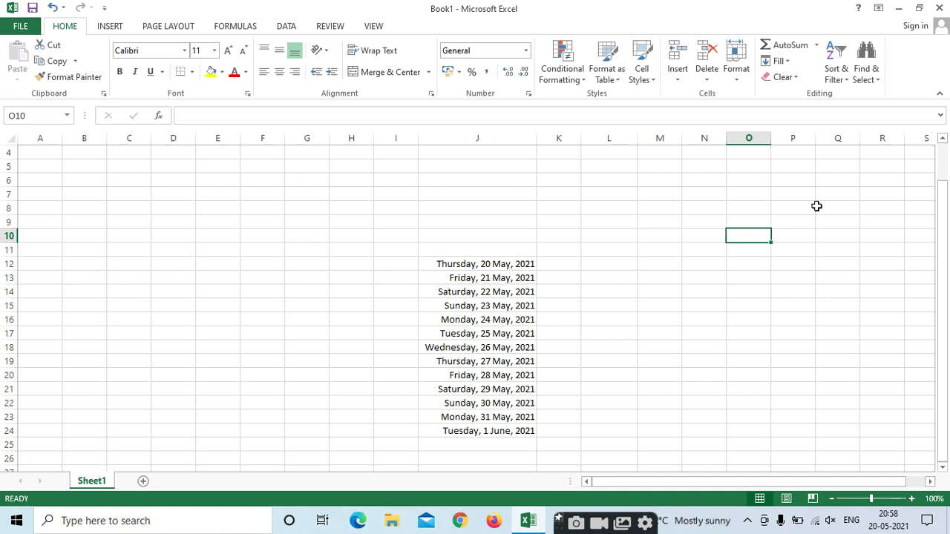
Enter the date 1-1-2020 in cell F13.
{"action": "left_click", "coordinate": [246, 276]}
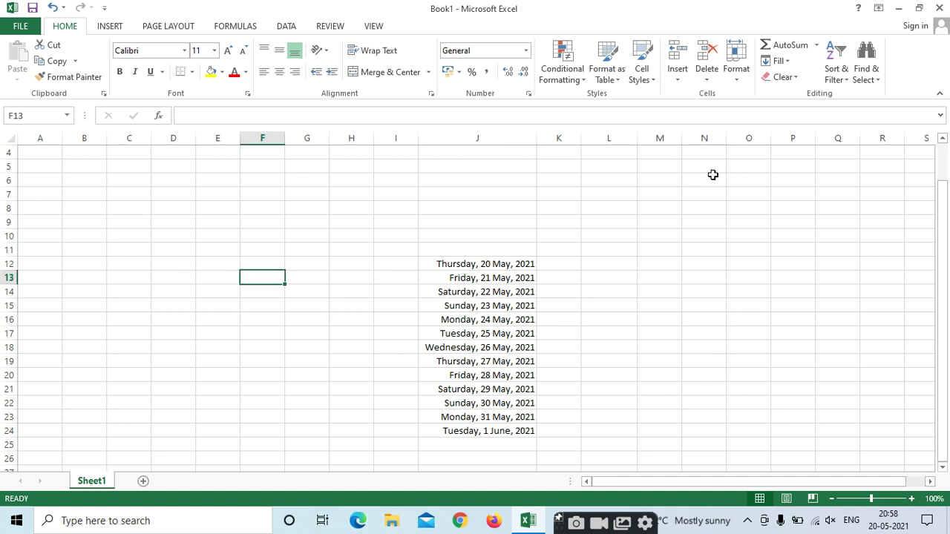
{"action": "type", "text": "1-1-2020"}
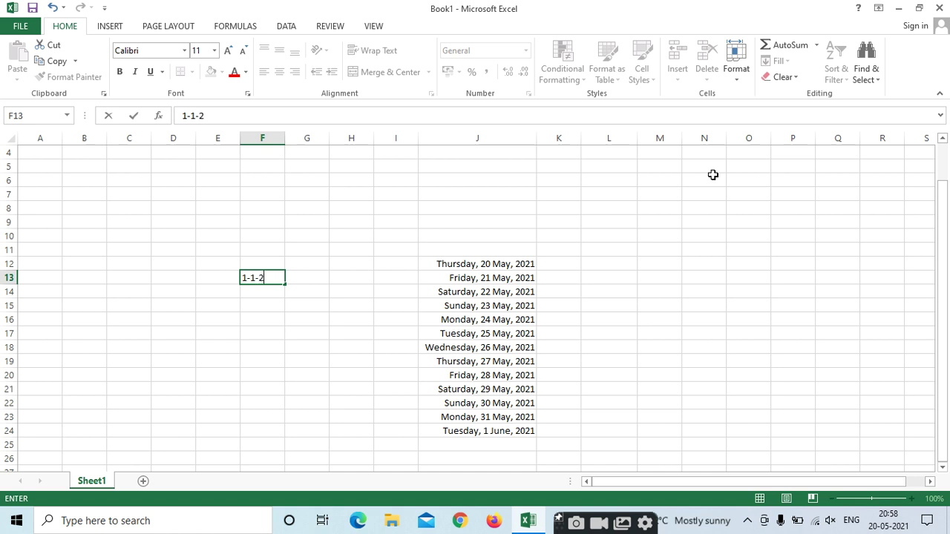
{"action": "key", "text": "Return"}
Apply the Long Date format to F13 and fill the date series down to F25.
{"action": "left_click", "coordinate": [260, 277]}
{"action": "left_click", "coordinate": [525, 50]}
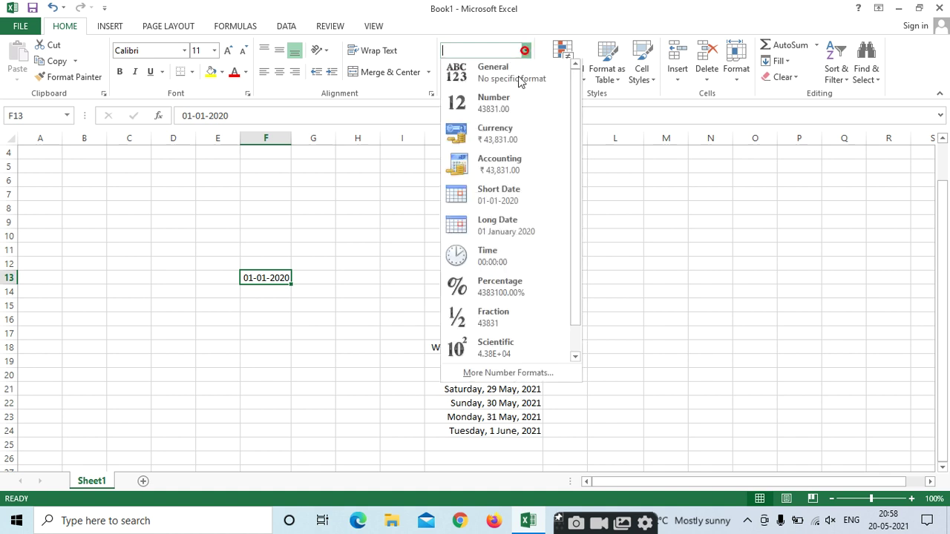
{"action": "left_click", "coordinate": [475, 218]}
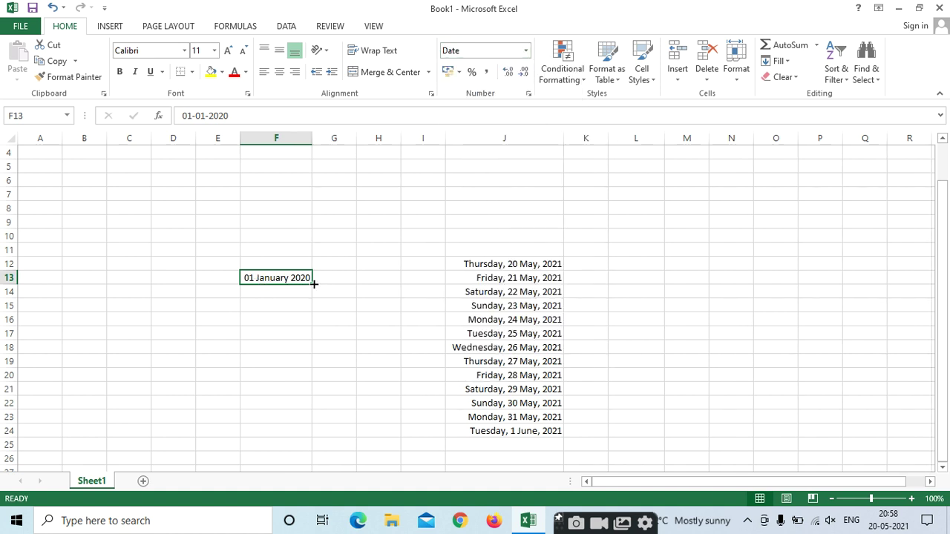
{"action": "left_click_drag", "start_coordinate": [313, 283], "coordinate": [275, 448]}
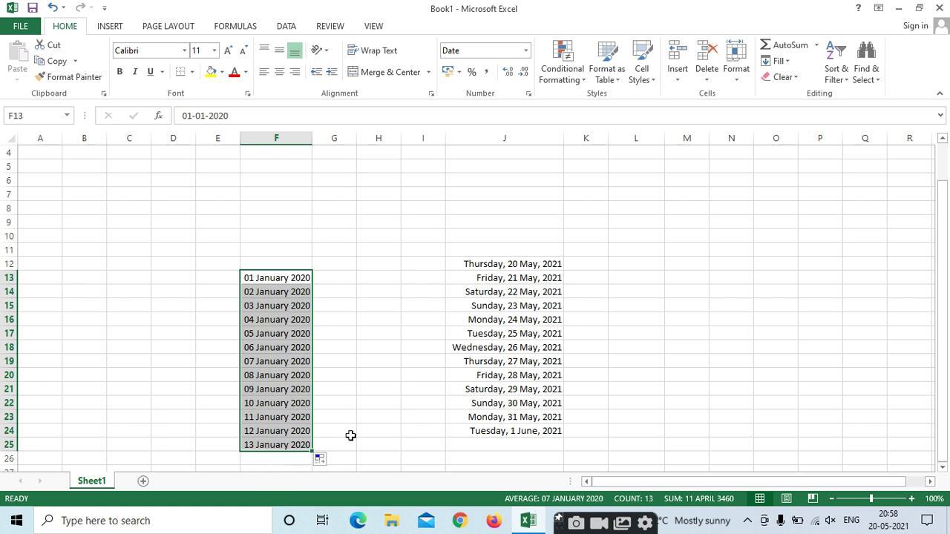
Format F14 with the 14 March 2012 date type that drops the leading zero and fill it down to F22.
{"action": "left_click", "coordinate": [379, 342]}
{"action": "left_click", "coordinate": [279, 292]}
{"action": "left_click", "coordinate": [525, 51]}
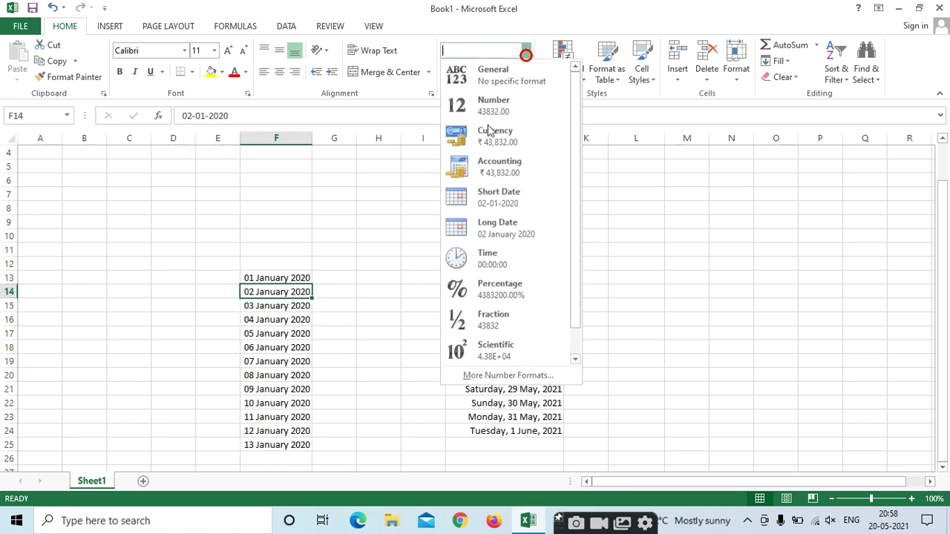
{"action": "left_click", "coordinate": [478, 376]}
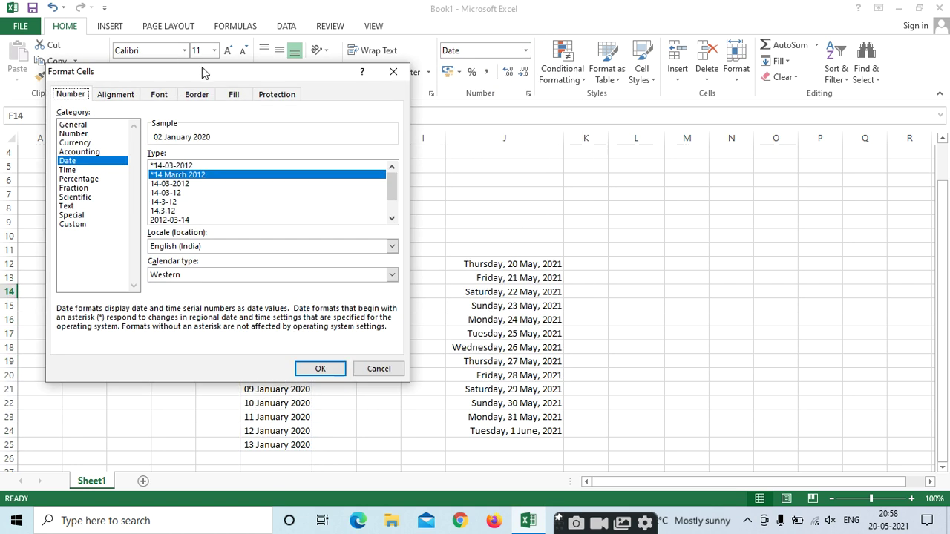
{"action": "left_click_drag", "start_coordinate": [202, 72], "coordinate": [636, 125]}
{"action": "left_click", "coordinate": [597, 246]}
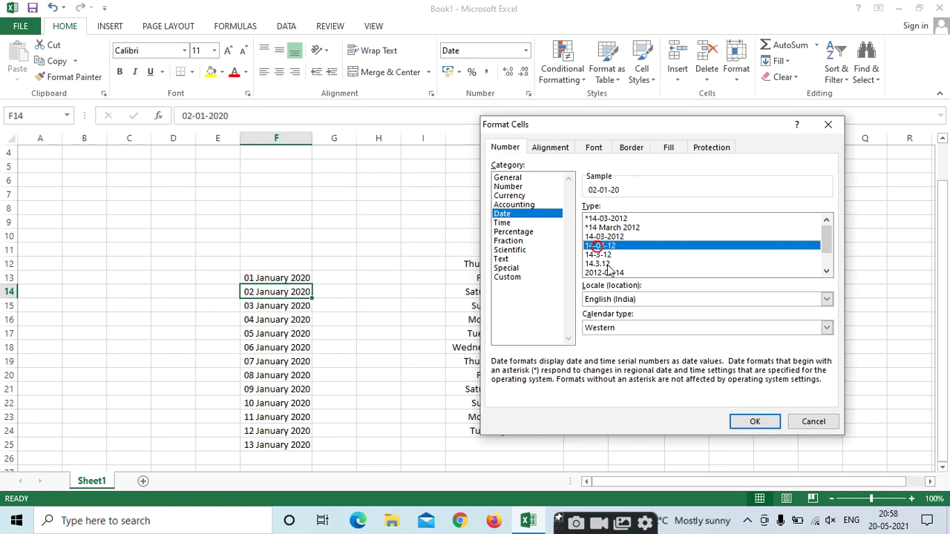
{"action": "left_click", "coordinate": [605, 272]}
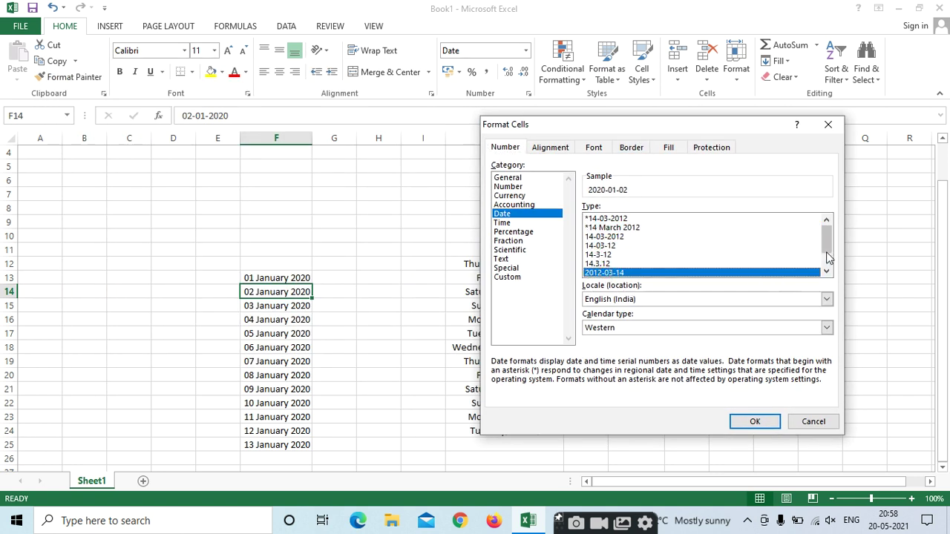
{"action": "left_click_drag", "start_coordinate": [828, 257], "coordinate": [828, 268]}
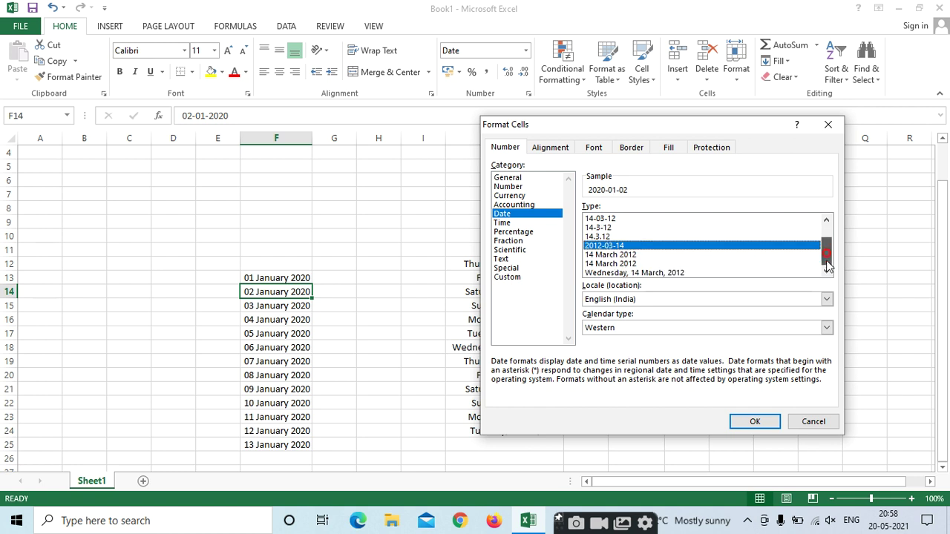
{"action": "left_click", "coordinate": [599, 228]}
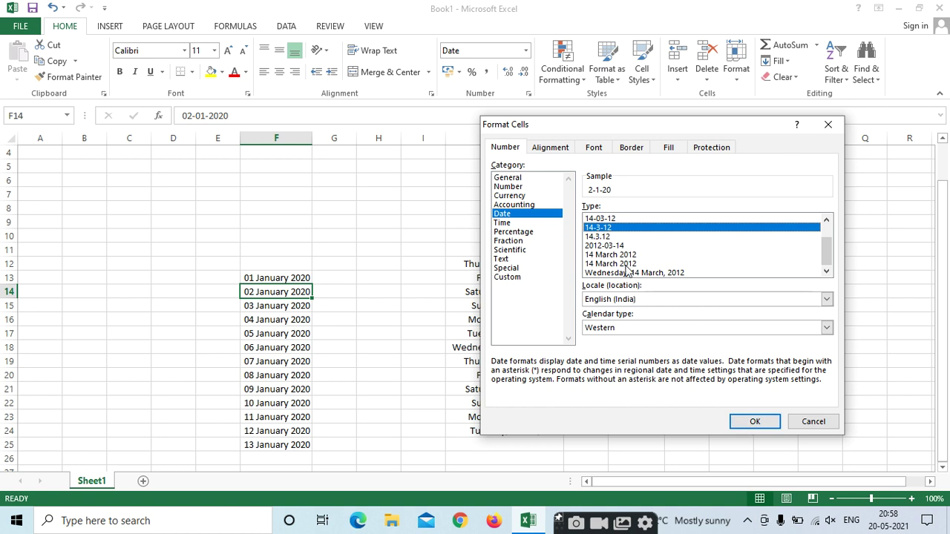
{"action": "left_click", "coordinate": [626, 264]}
{"action": "left_click", "coordinate": [755, 422]}
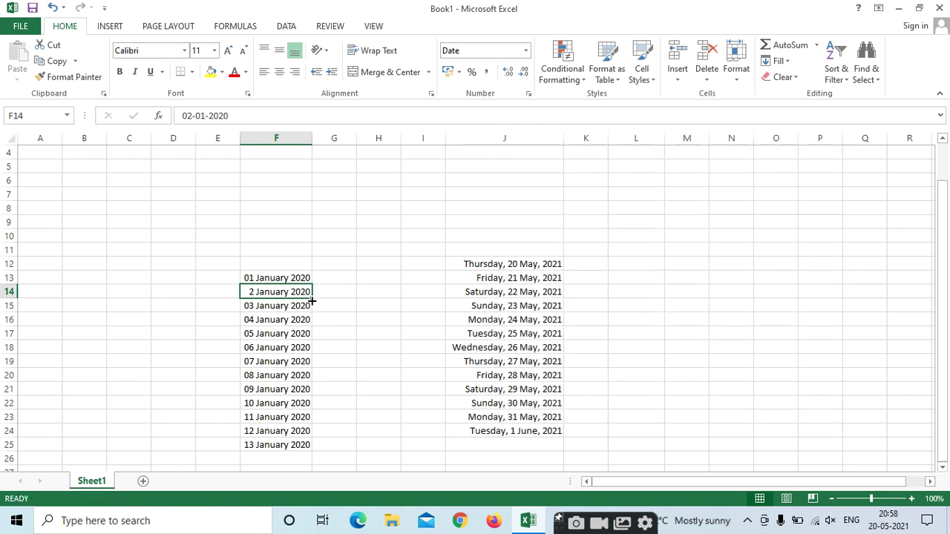
{"action": "left_click_drag", "start_coordinate": [312, 299], "coordinate": [304, 403]}
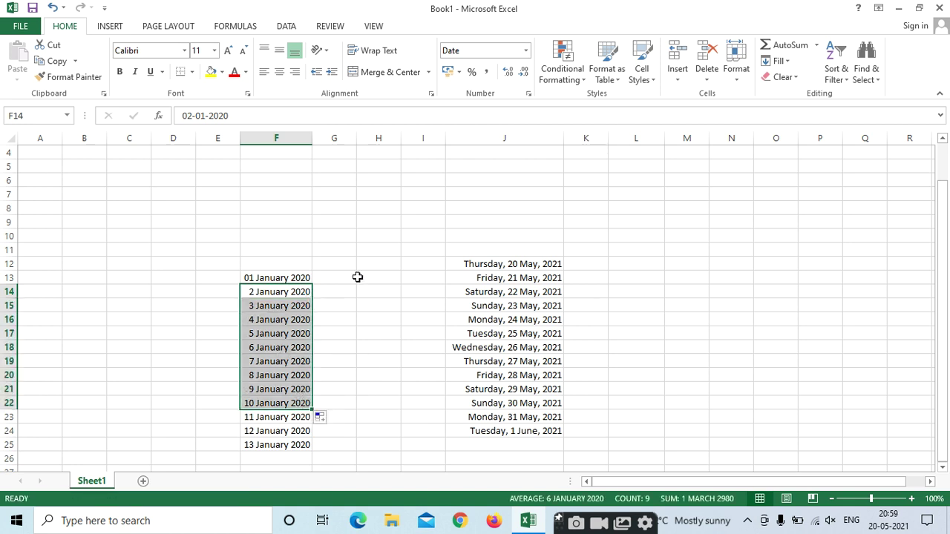
{"action": "left_click", "coordinate": [361, 306]}
{"action": "left_click", "coordinate": [274, 304]}
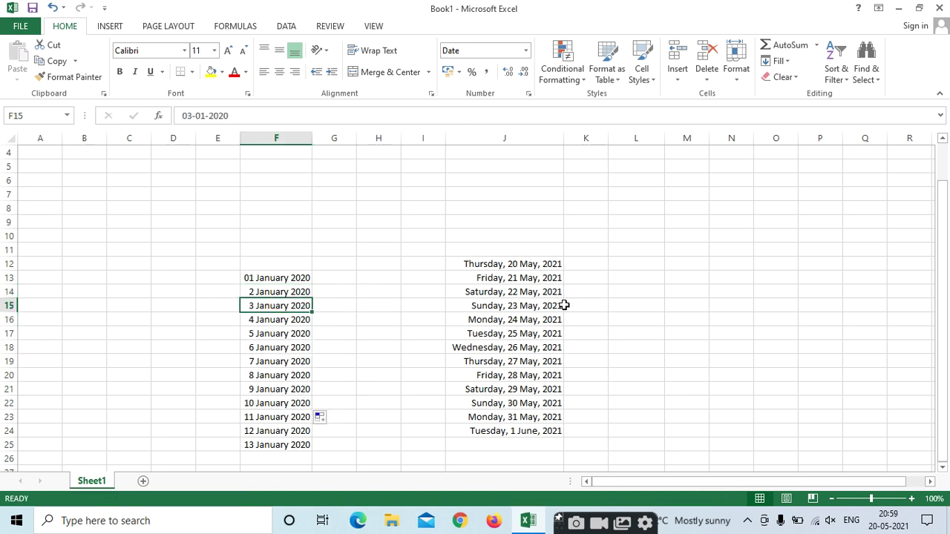
{"action": "left_click", "coordinate": [501, 294]}
{"action": "left_click", "coordinate": [269, 355]}
{"action": "left_click", "coordinate": [538, 278]}
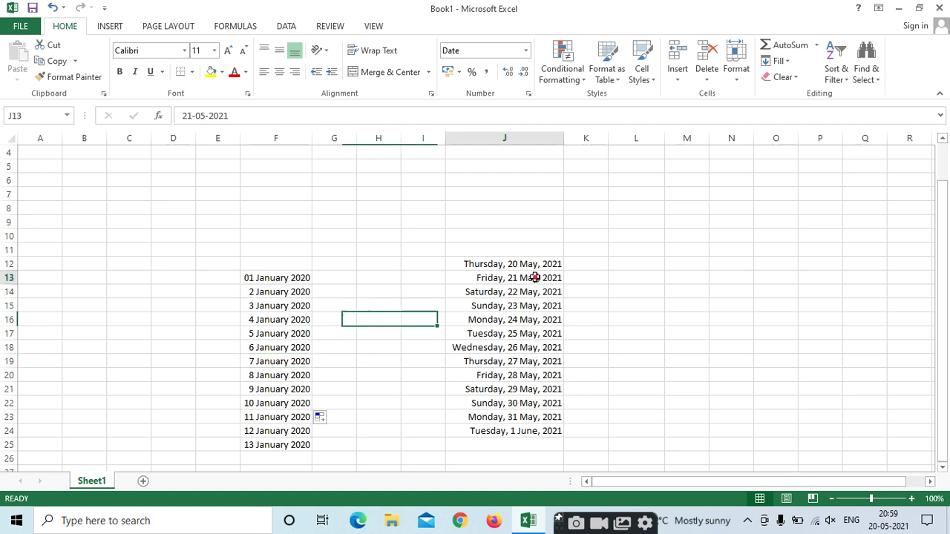
{"action": "left_click", "coordinate": [515, 361]}
{"action": "left_click_drag", "start_coordinate": [648, 484], "coordinate": [682, 483]}
Examine the Highlight Cells Rules available under Conditional Formatting.
{"action": "left_click", "coordinate": [637, 282]}
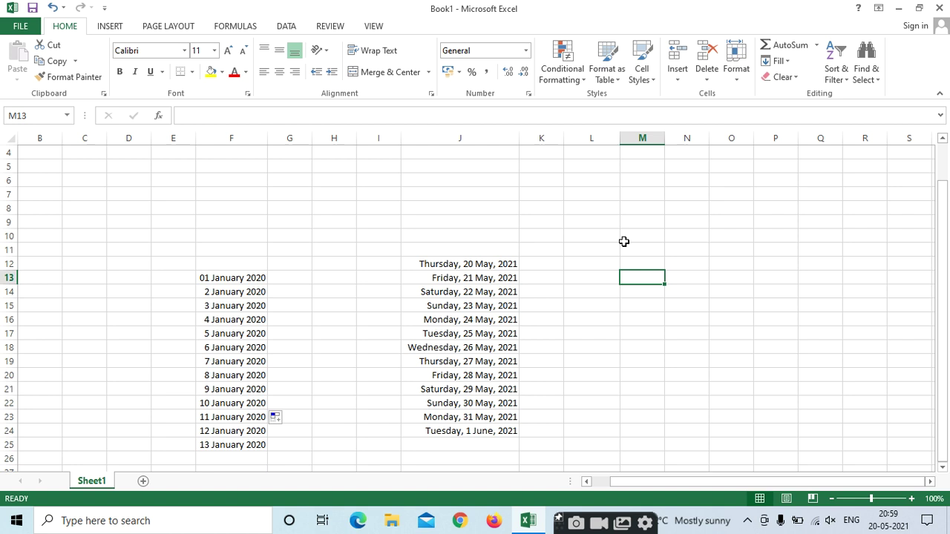
{"action": "left_click", "coordinate": [563, 70]}
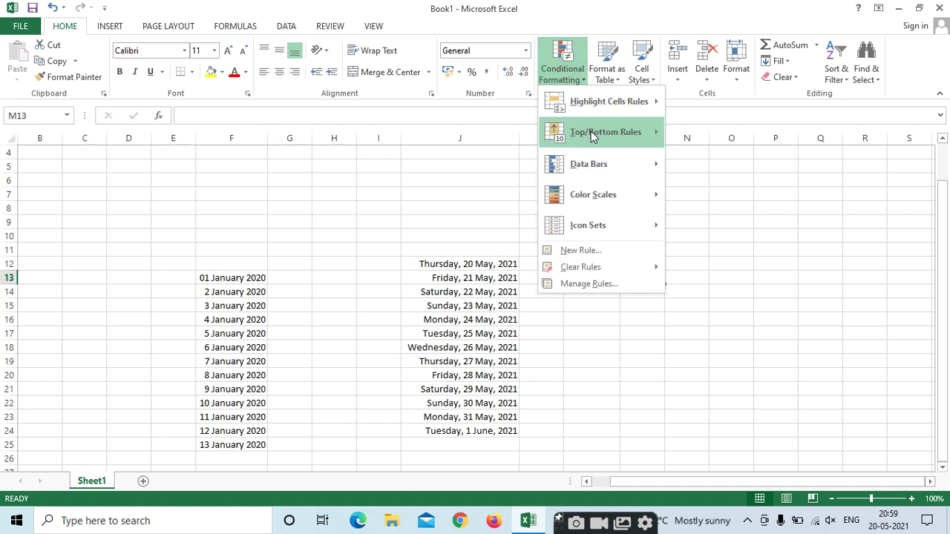
{"action": "mouse_move", "coordinate": [595, 109]}
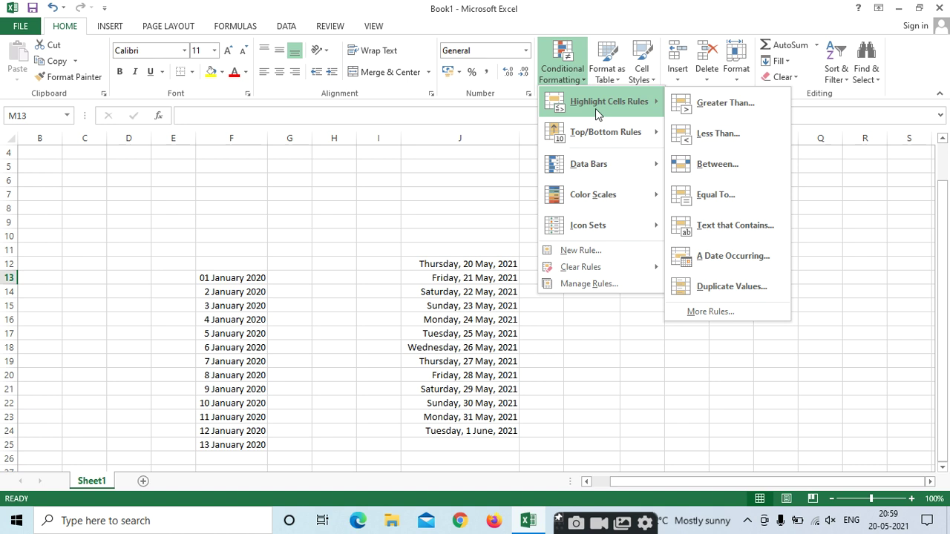
{"action": "left_click", "coordinate": [322, 201]}
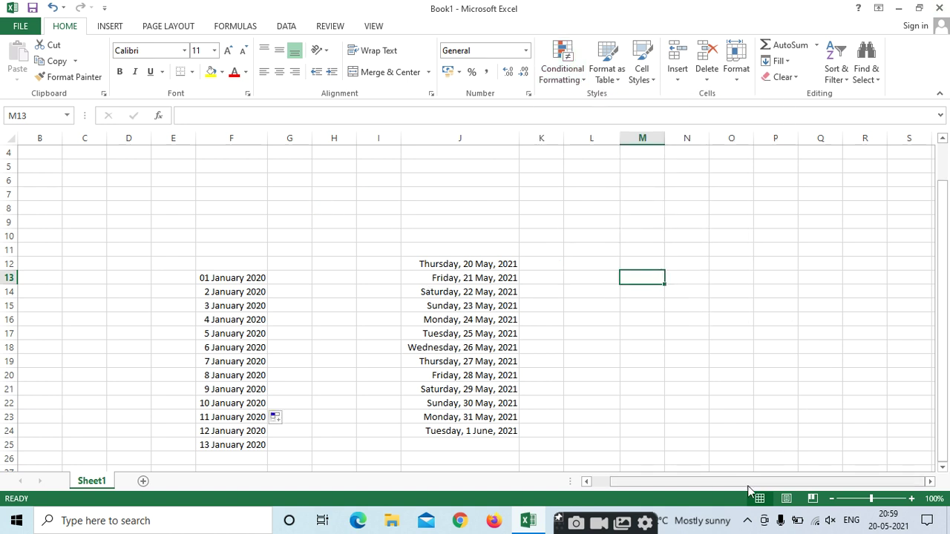
{"action": "left_click_drag", "start_coordinate": [745, 482], "coordinate": [745, 483]}
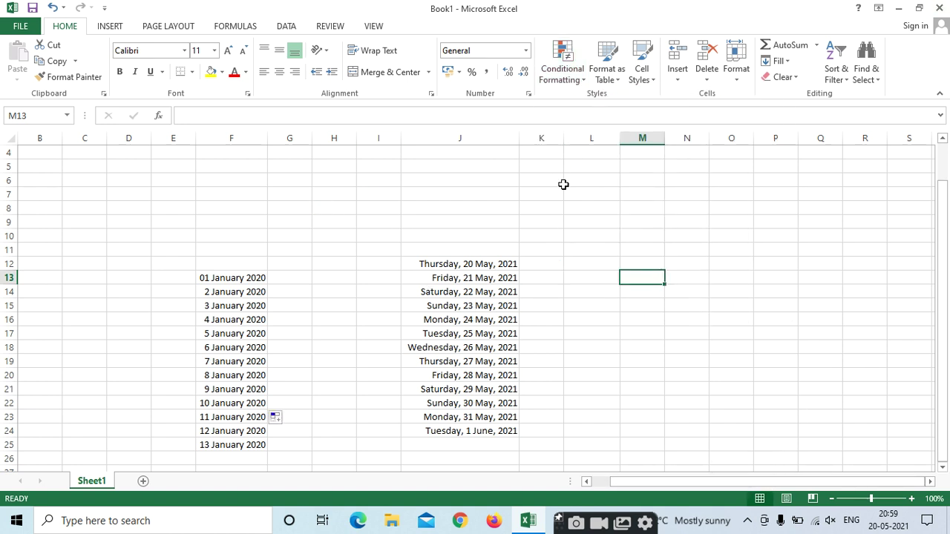
{"action": "left_click", "coordinate": [602, 180]}
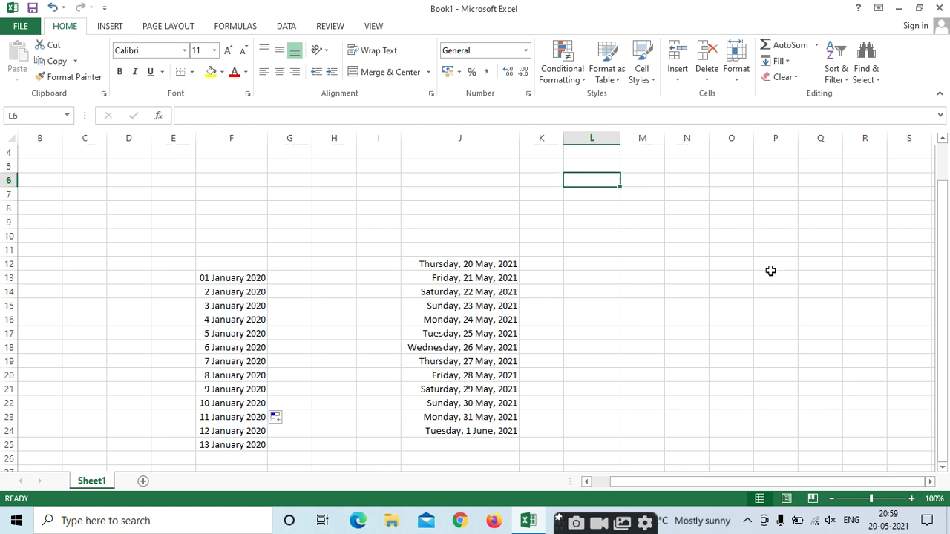
Merge and center cells B27:F27 below the date lists and enter the title "employee table".
{"action": "scroll", "coordinate": [776, 295], "scroll_direction": "down", "scroll_amount": 3}
{"action": "scroll", "coordinate": [181, 373], "scroll_direction": "down", "scroll_amount": 3}
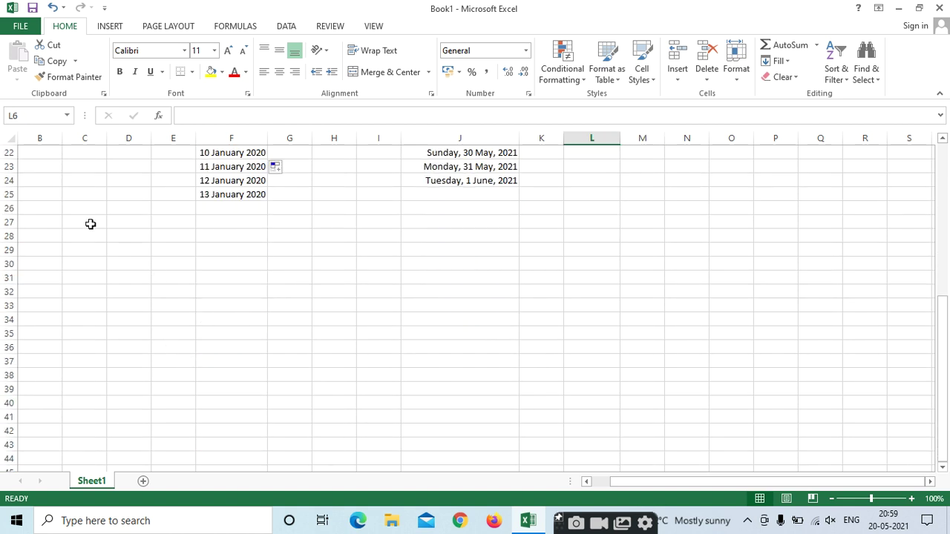
{"action": "left_click", "coordinate": [101, 250]}
{"action": "scroll", "coordinate": [253, 262], "scroll_direction": "down", "scroll_amount": 2}
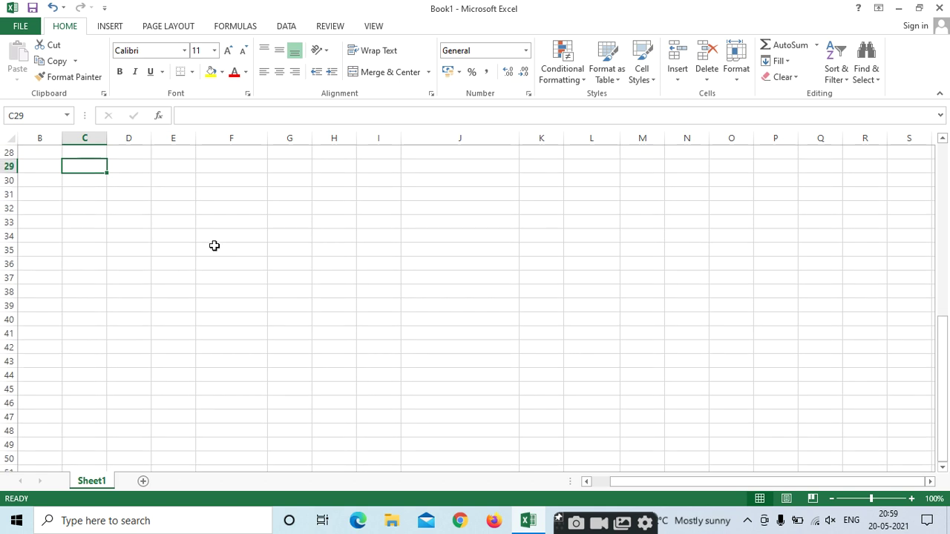
{"action": "scroll", "coordinate": [215, 245], "scroll_direction": "up", "scroll_amount": 1}
{"action": "left_click_drag", "start_coordinate": [93, 178], "coordinate": [213, 179]}
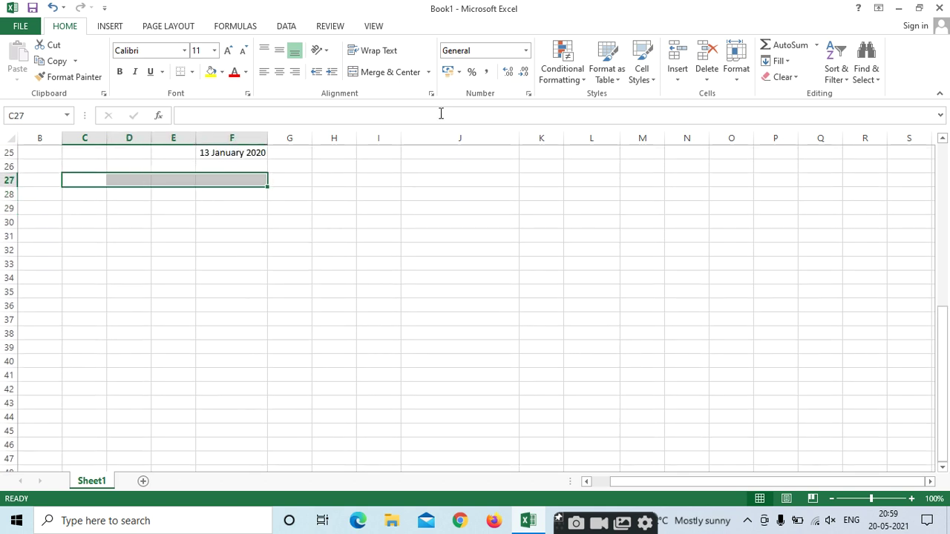
{"action": "left_click", "coordinate": [380, 72]}
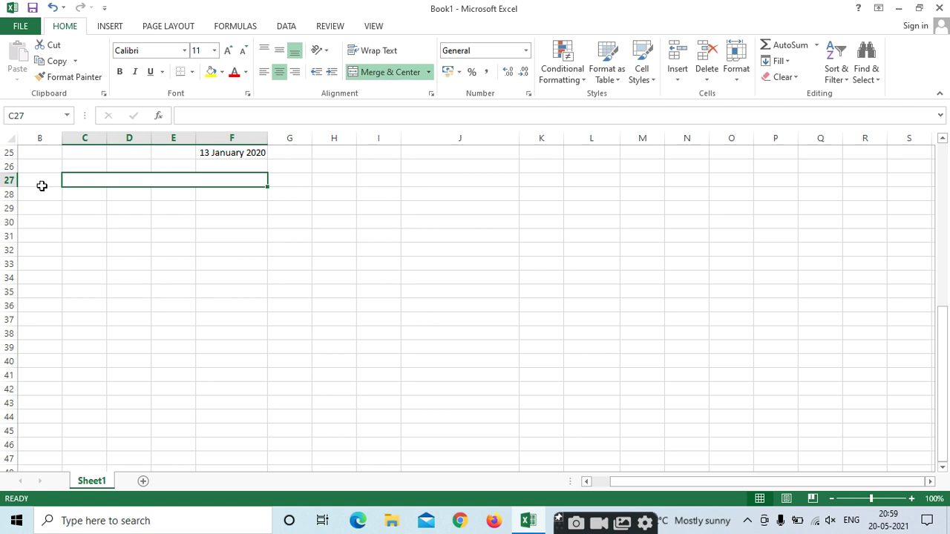
{"action": "left_click_drag", "start_coordinate": [41, 185], "coordinate": [241, 182]}
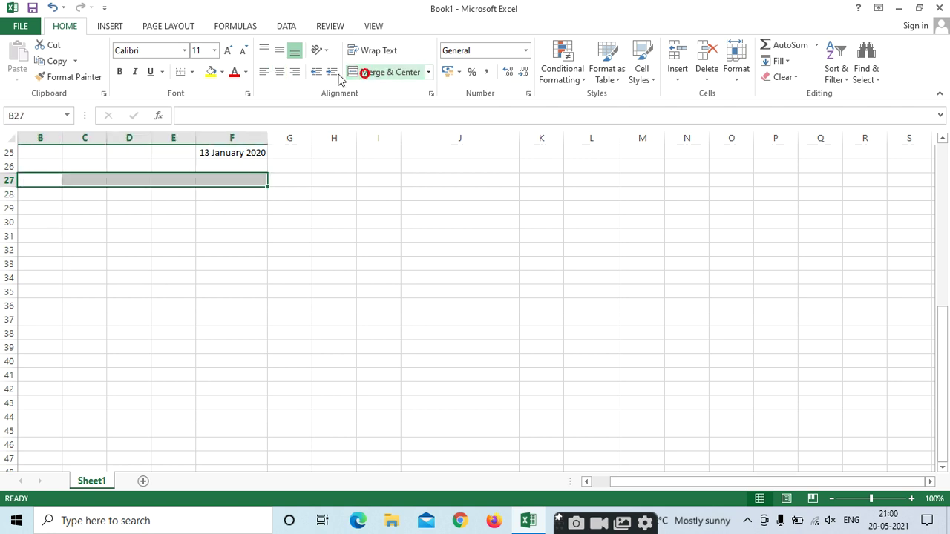
{"action": "left_click", "coordinate": [390, 72]}
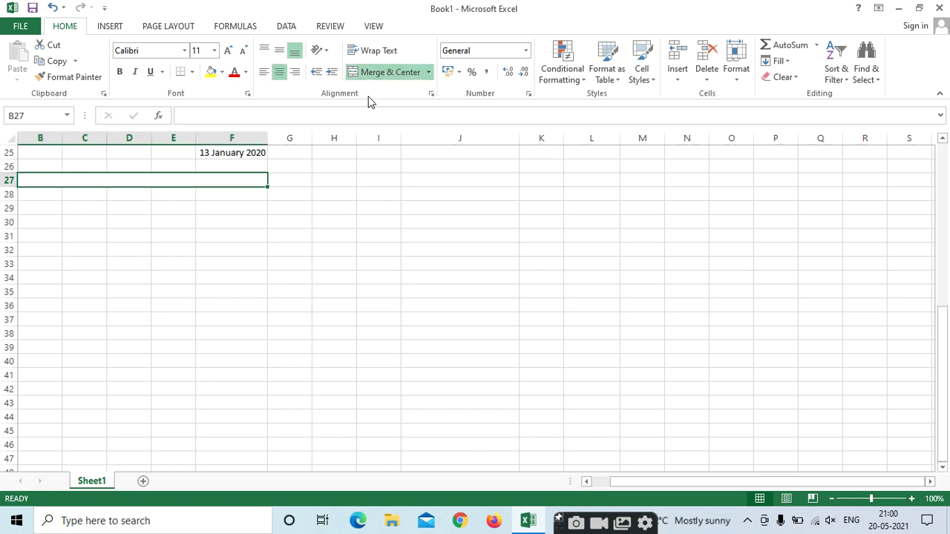
{"action": "type", "text": "empl"}
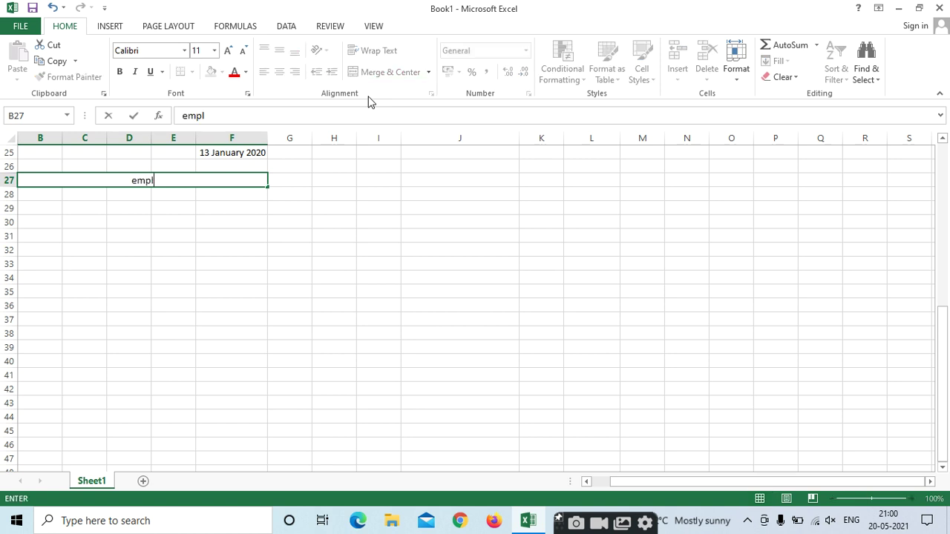
{"action": "type", "text": "oyee table"}
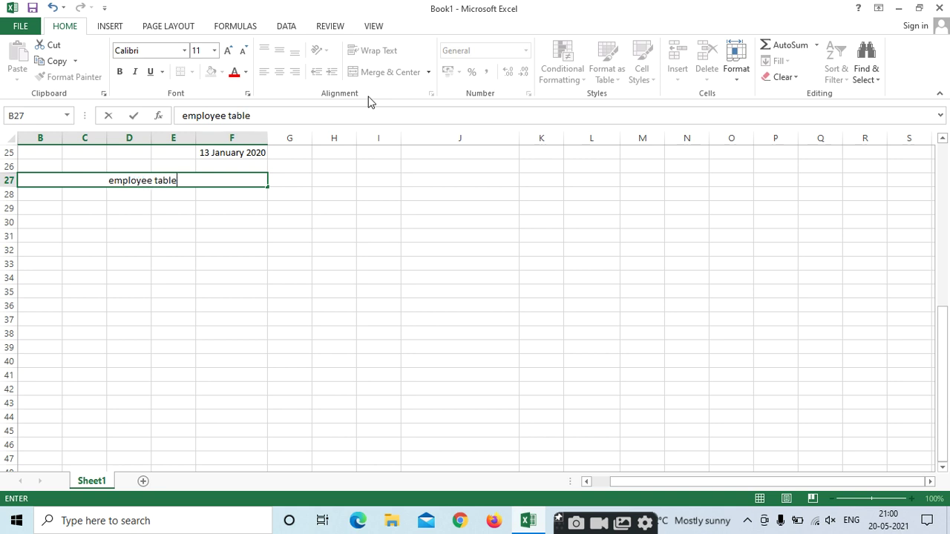
Enter the column headers emp no, emp name, dept and salary in cells B28 to E28.
{"action": "left_click", "coordinate": [49, 198]}
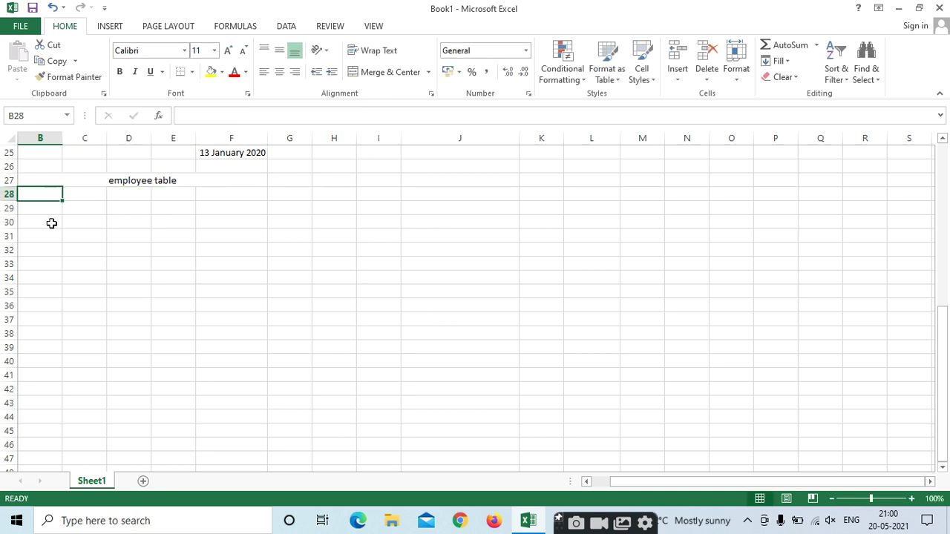
{"action": "type", "text": "emp"}
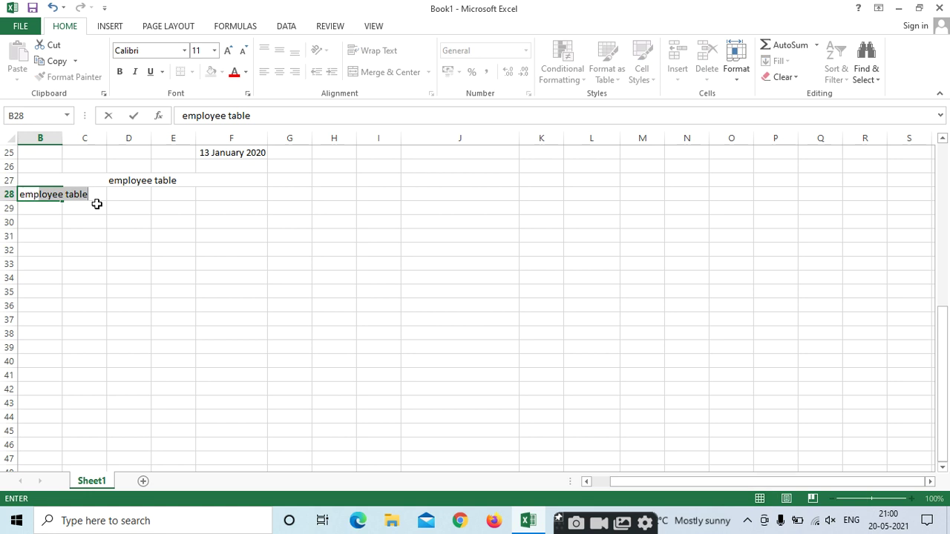
{"action": "key", "text": "BackSpace"}
{"action": "left_click", "coordinate": [96, 203]}
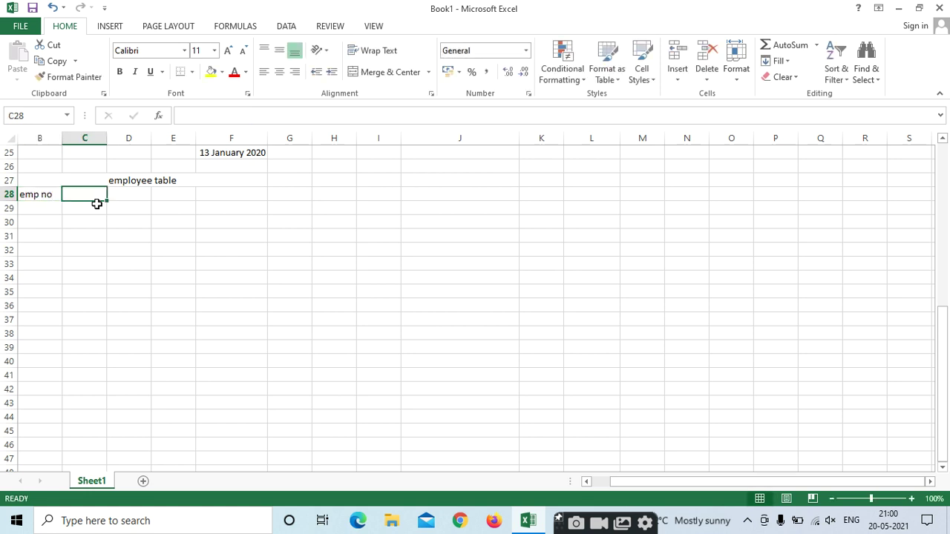
{"action": "type", "text": "emp name"}
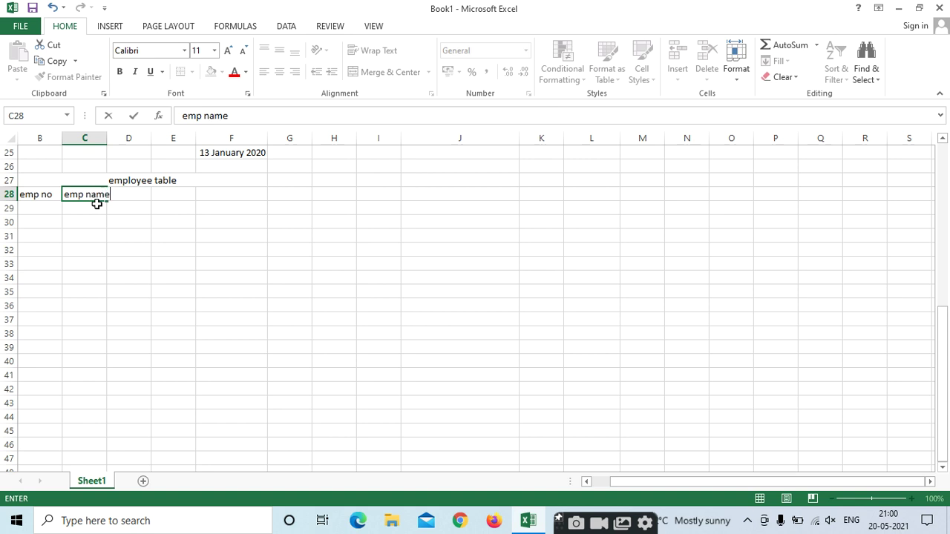
{"action": "key", "text": "Tab"}
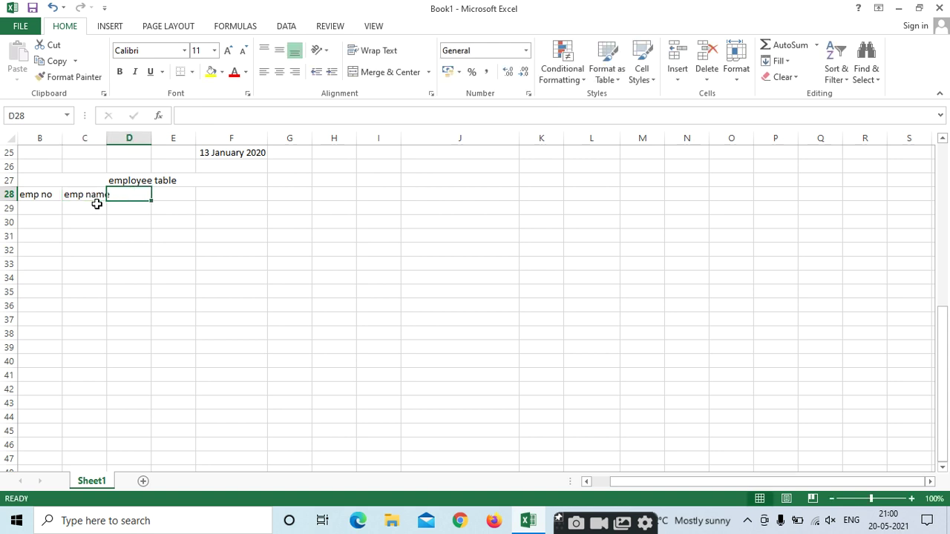
{"action": "type", "text": "dept"}
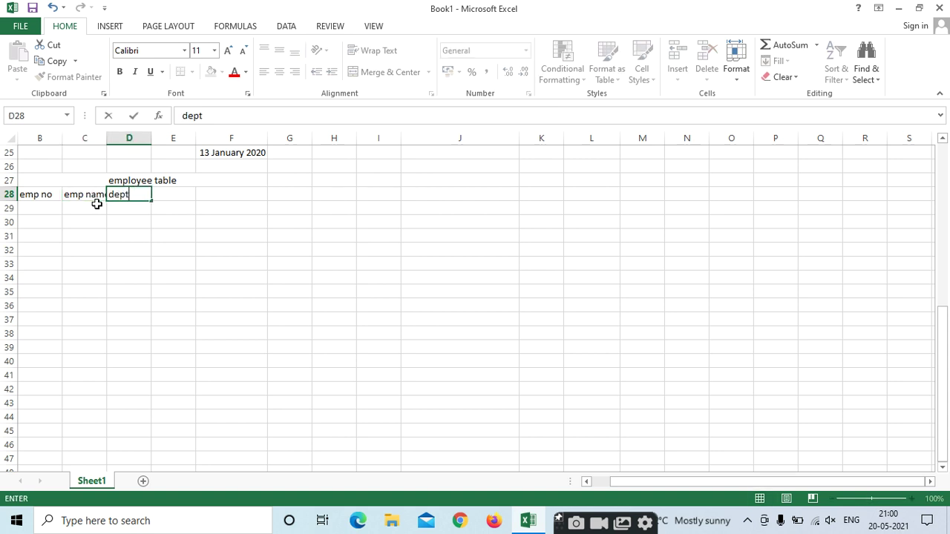
{"action": "key", "text": "Tab"}
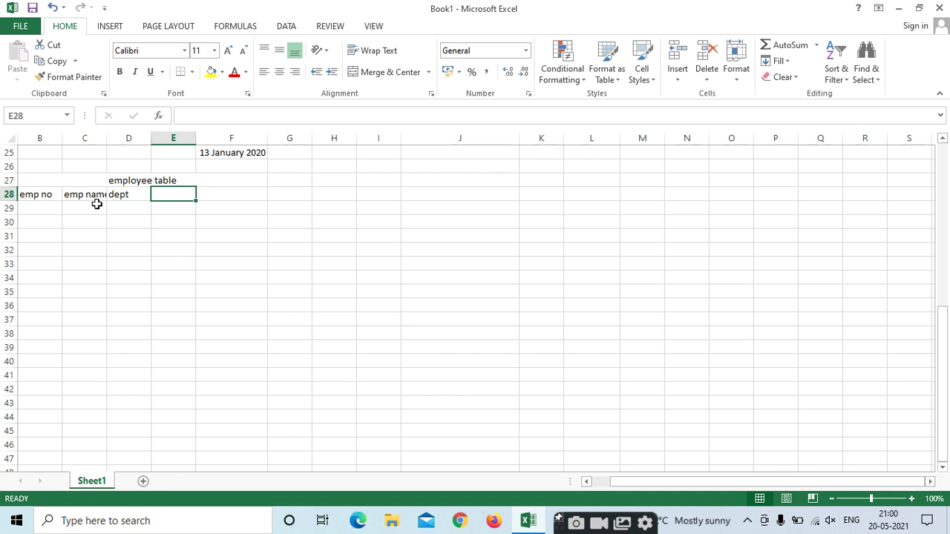
{"action": "type", "text": "salary"}
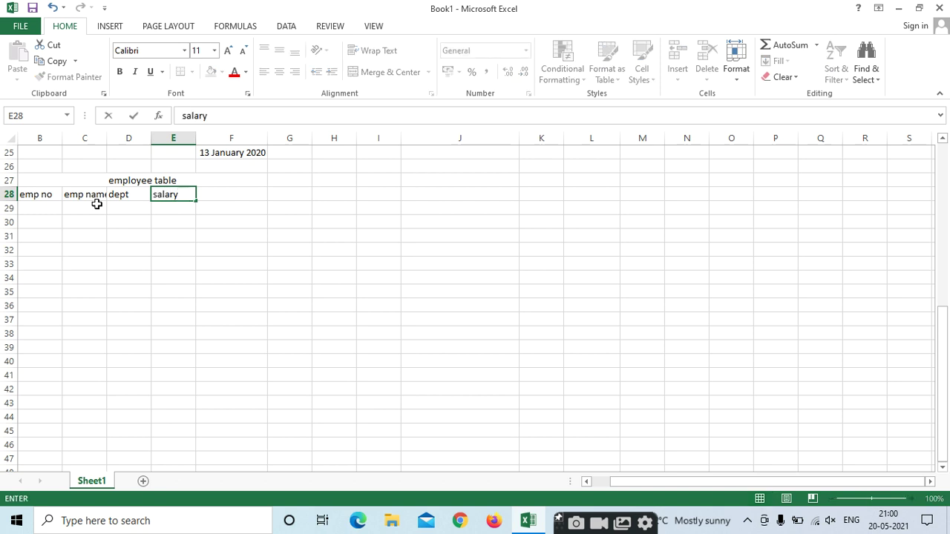
{"action": "left_click", "coordinate": [218, 321]}
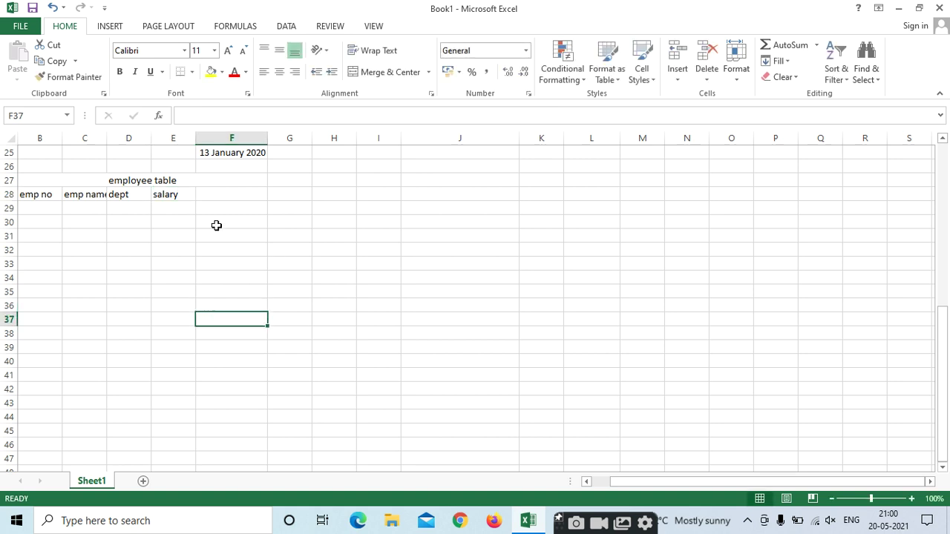
Enter 1 and 2 under emp no in B29 and B30 and fill the series down to 10 in B38.
{"action": "left_click", "coordinate": [38, 206]}
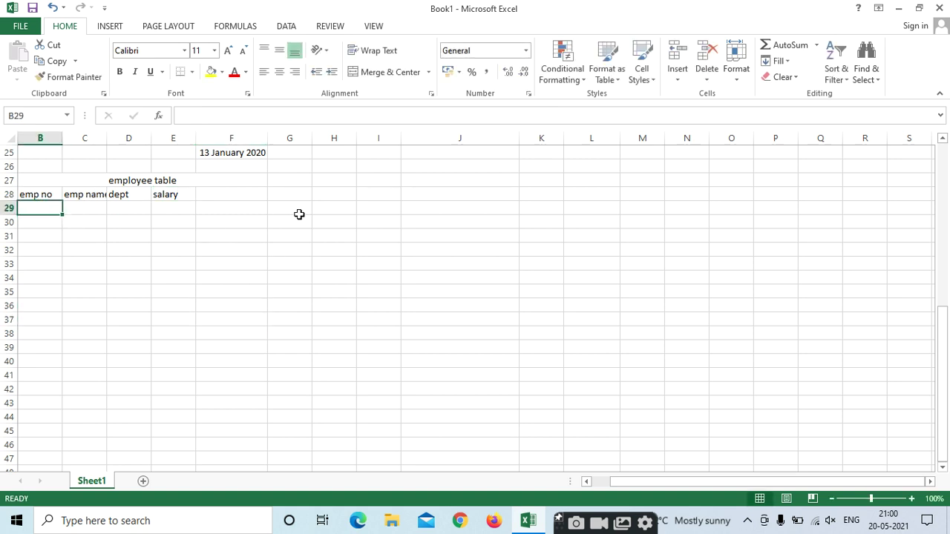
{"action": "type", "text": "1"}
{"action": "key", "text": "Return"}
{"action": "type", "text": "2"}
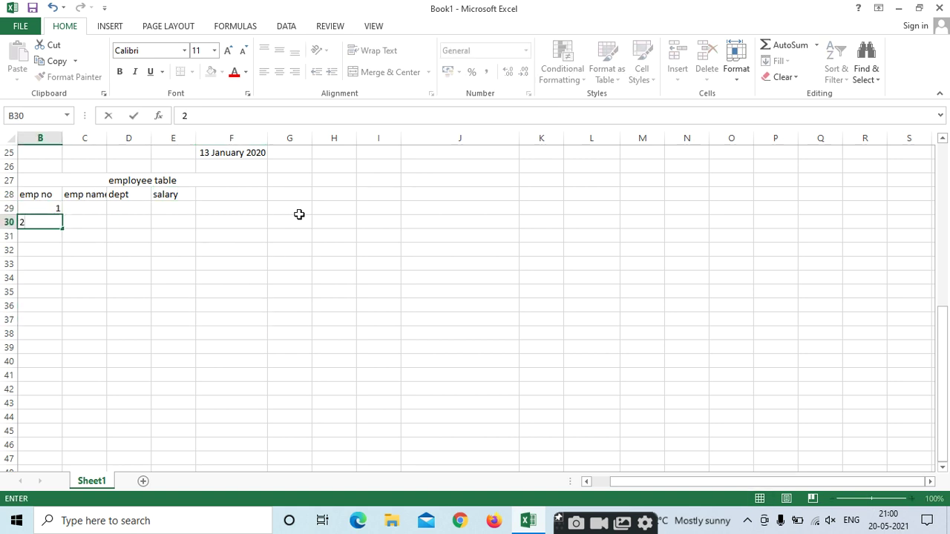
{"action": "left_click", "coordinate": [222, 347]}
{"action": "left_click_drag", "start_coordinate": [41, 208], "coordinate": [64, 339]}
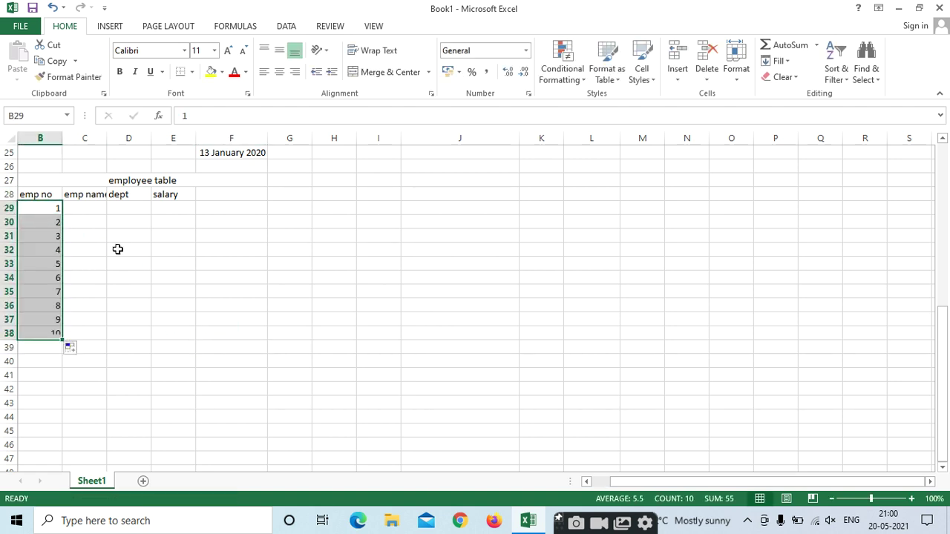
Enter the employee names a, b, c and d in cells C29 to C32.
{"action": "left_click", "coordinate": [99, 207]}
{"action": "type", "text": "a"}
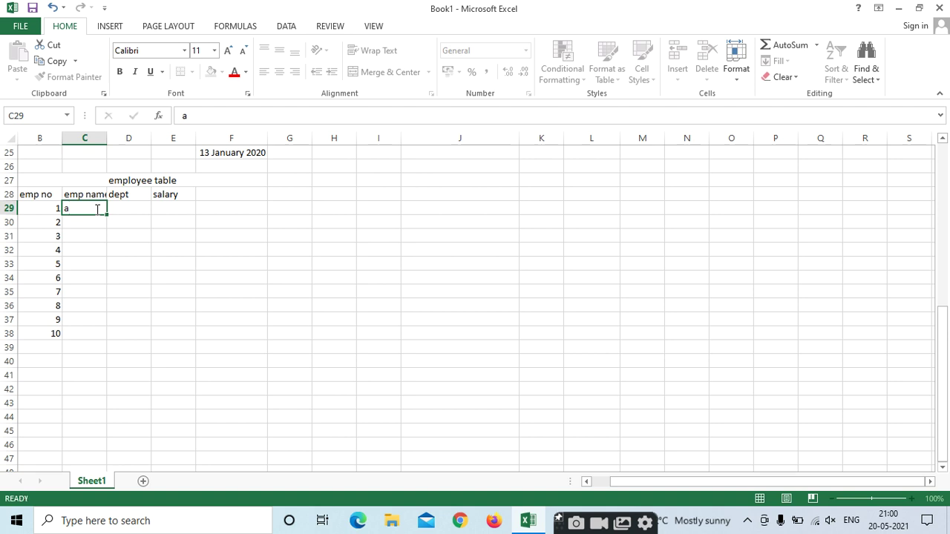
{"action": "key", "text": "Return"}
{"action": "type", "text": "b"}
{"action": "key", "text": "Return"}
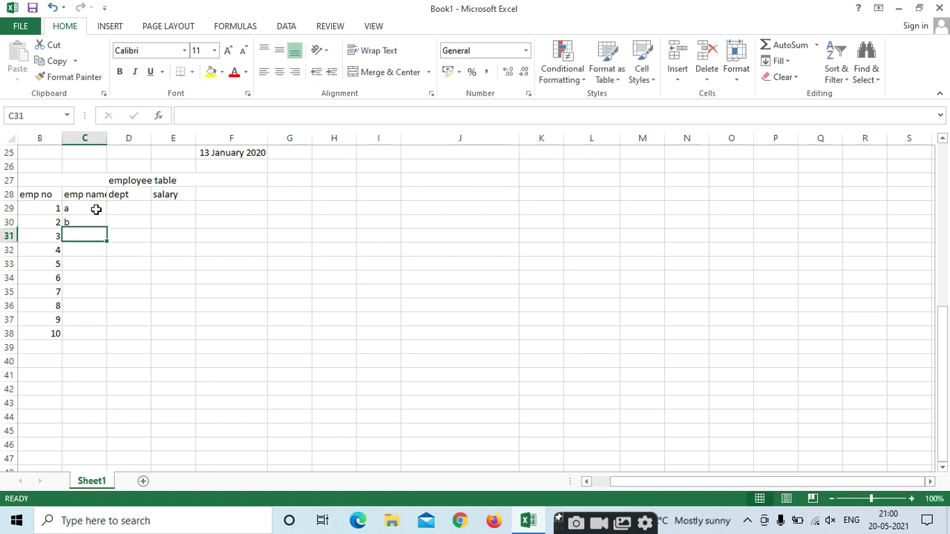
{"action": "type", "text": "c"}
{"action": "key", "text": "Return"}
{"action": "type", "text": "d"}
{"action": "key", "text": "Return"}
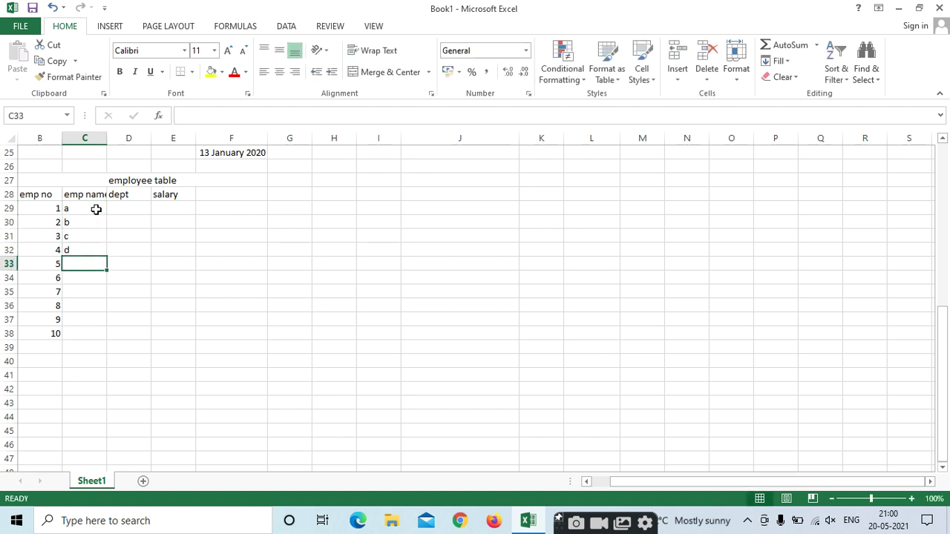
Enter the employee names e in C33 and f in C34, correcting the auto-completed text in C33.
{"action": "type", "text": "emp name"}
{"action": "key", "text": "Return"}
{"action": "type", "text": "f"}
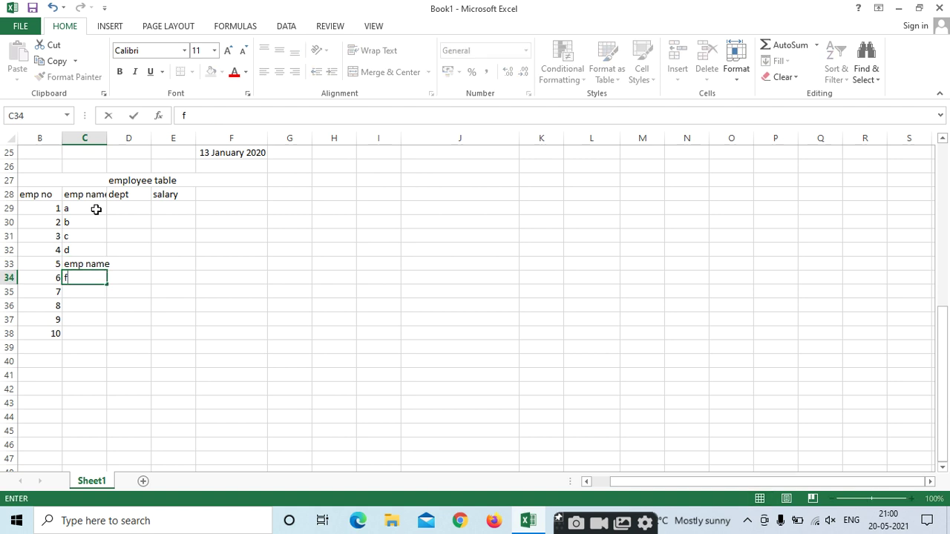
{"action": "left_click", "coordinate": [95, 264]}
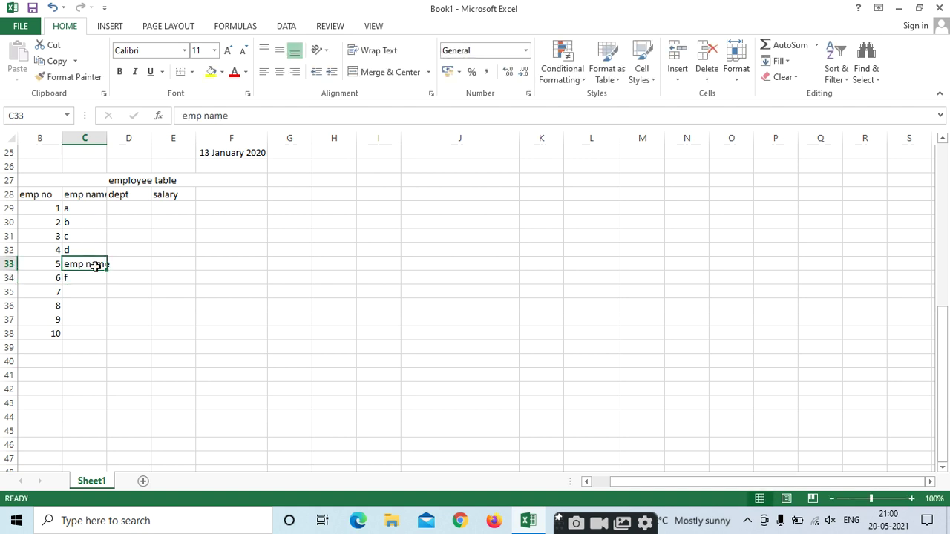
{"action": "triple_click", "coordinate": [96, 265]}
{"action": "type", "text": "e"}
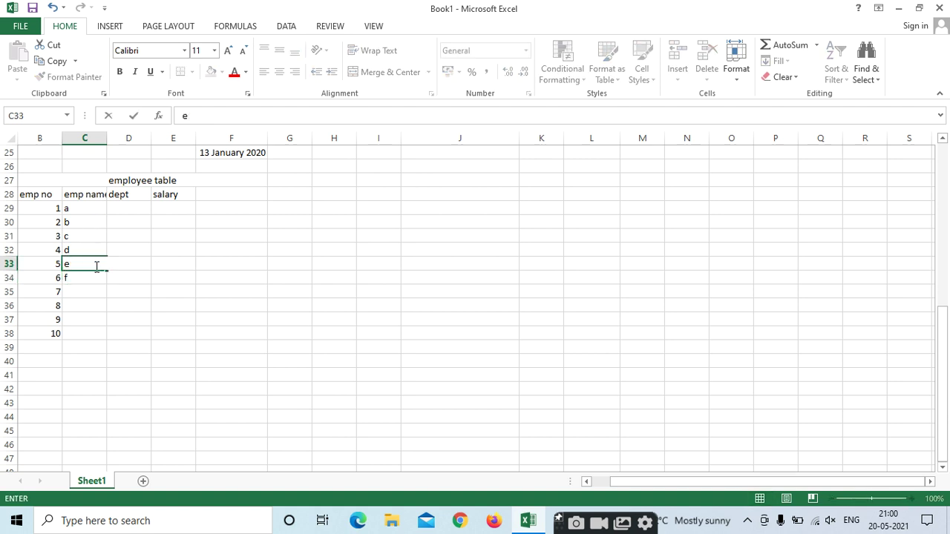
{"action": "key", "text": "Return"}
Enter the employee names g, h, i and j in cells C35 to C38.
{"action": "key", "text": "Return"}
{"action": "type", "text": "g"}
{"action": "key", "text": "Return"}
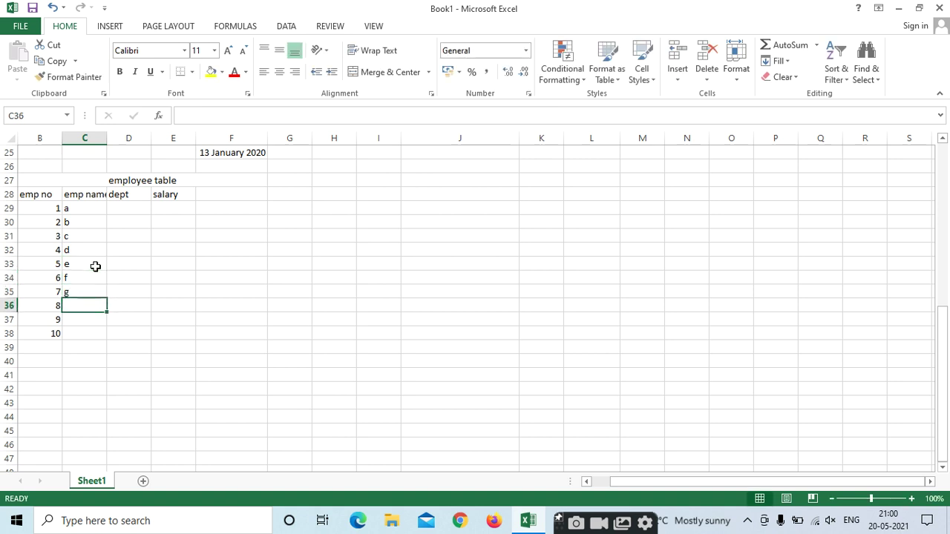
{"action": "type", "text": "h"}
{"action": "key", "text": "Return"}
{"action": "type", "text": "i"}
{"action": "key", "text": "Return"}
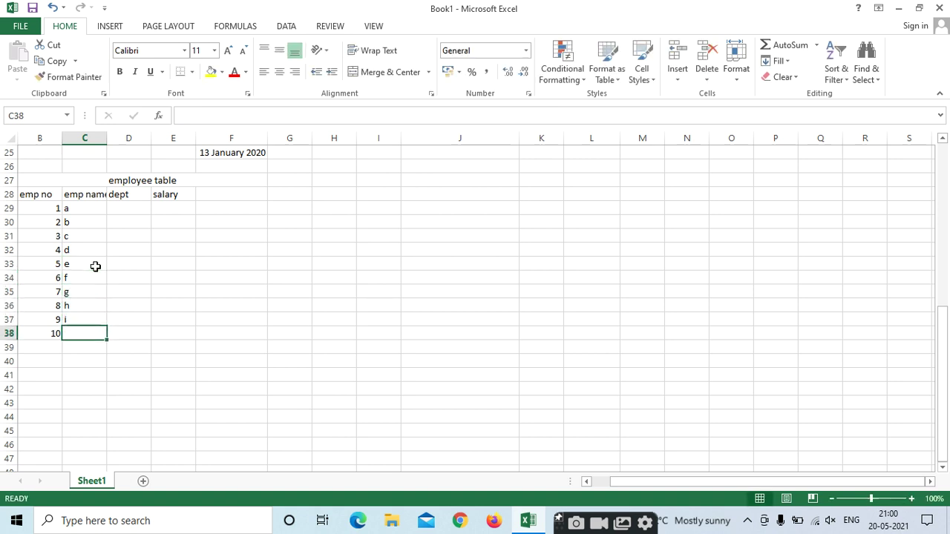
{"action": "type", "text": "j"}
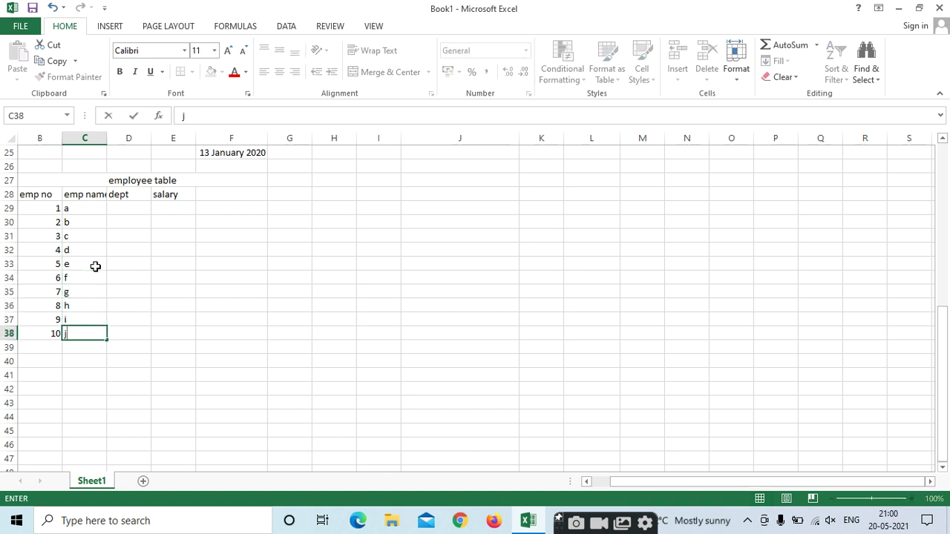
Enter the departments sales, purchase, marketing and purchase in cells D29 to D32.
{"action": "left_click", "coordinate": [138, 208]}
{"action": "type", "text": "sale"}
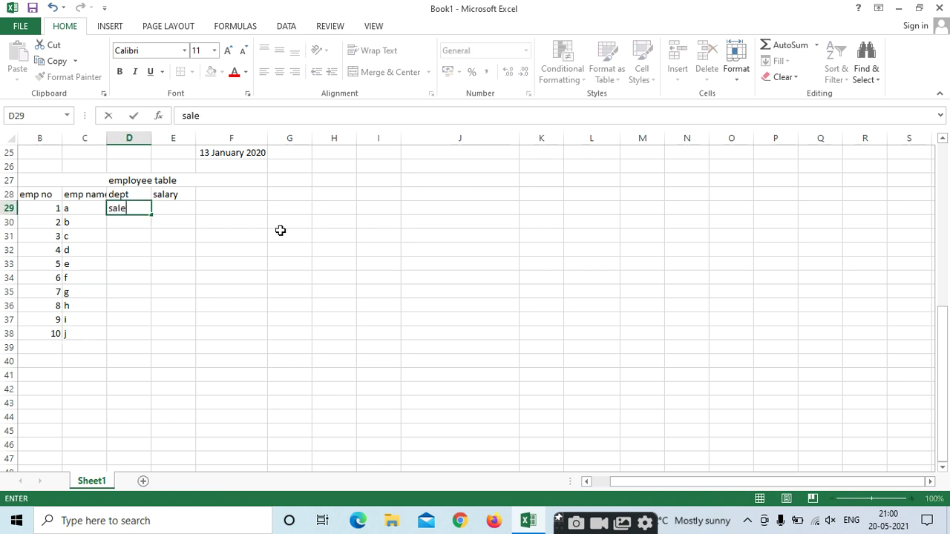
{"action": "type", "text": "s"}
{"action": "key", "text": "Return"}
{"action": "type", "text": "purchas"}
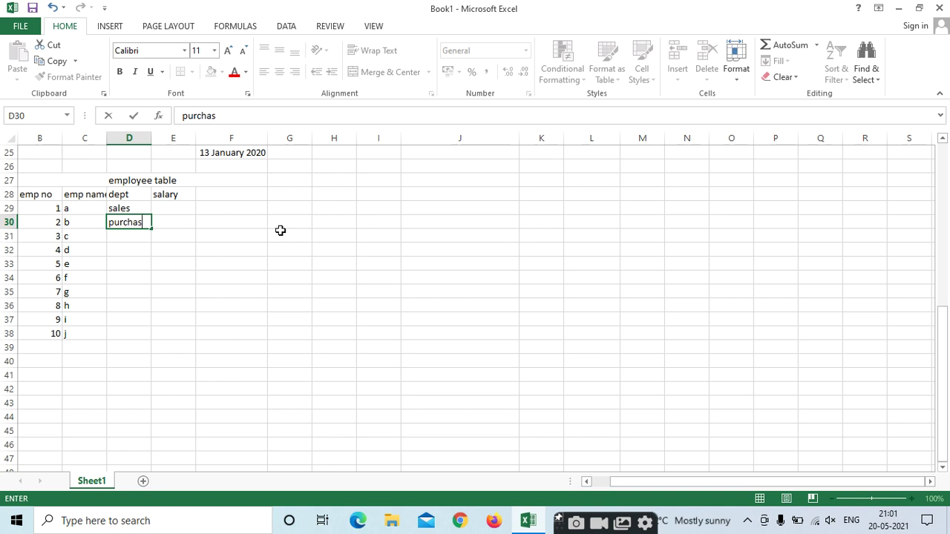
{"action": "type", "text": "e"}
{"action": "key", "text": "Return"}
{"action": "type", "text": "m"}
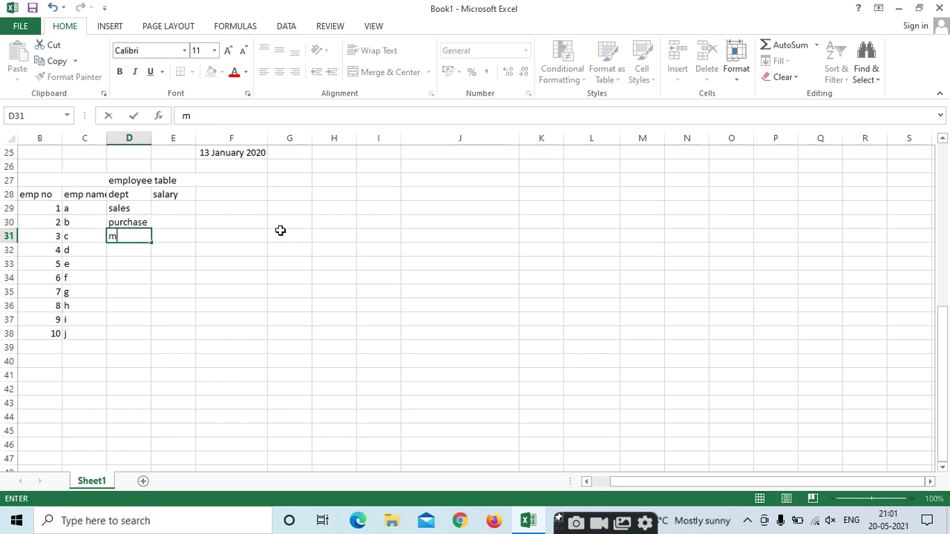
{"action": "type", "text": "arketing"}
{"action": "key", "text": "Return"}
{"action": "type", "text": "purchase"}
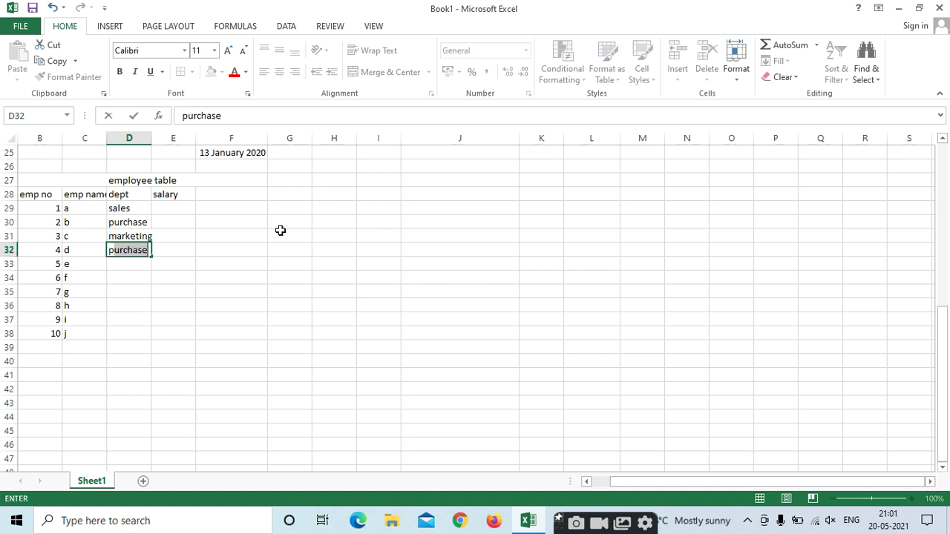
{"action": "key", "text": "Return"}
Enter the departments sales, marketing, purchase, sales, marketing and purchase in cells D33 to D38.
{"action": "type", "text": "sales"}
{"action": "key", "text": "Return"}
{"action": "type", "text": "marketing"}
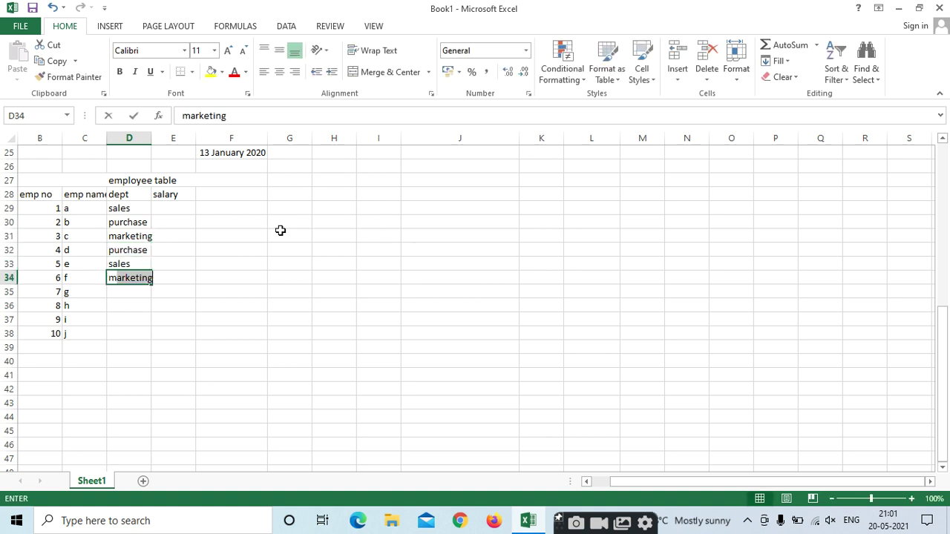
{"action": "key", "text": "Return"}
{"action": "type", "text": "purchase"}
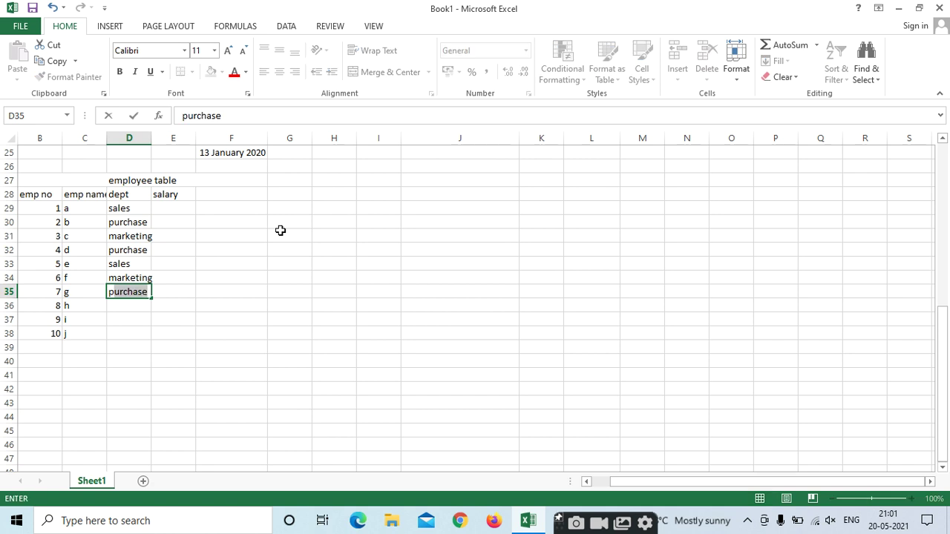
{"action": "key", "text": "Return"}
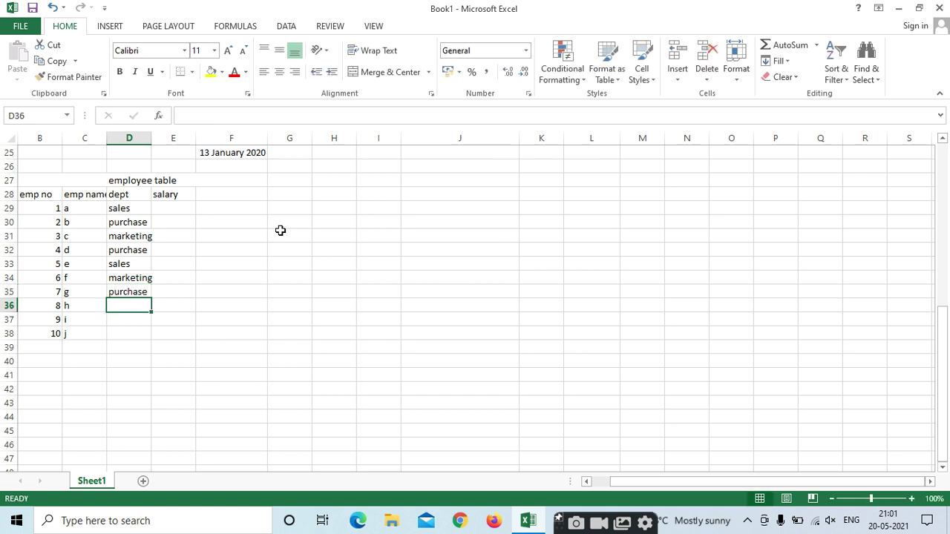
{"action": "type", "text": "sales"}
{"action": "key", "text": "Return"}
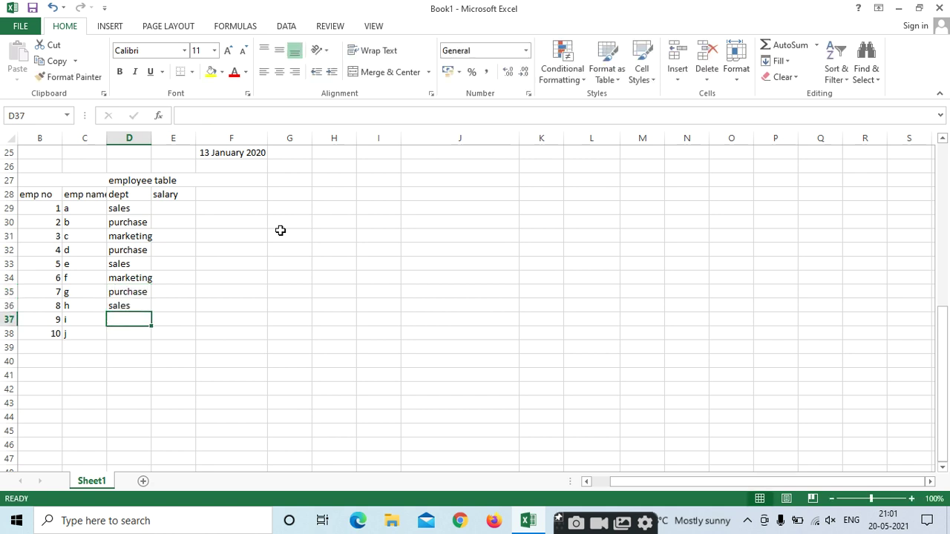
{"action": "type", "text": "m"}
{"action": "key", "text": "Return"}
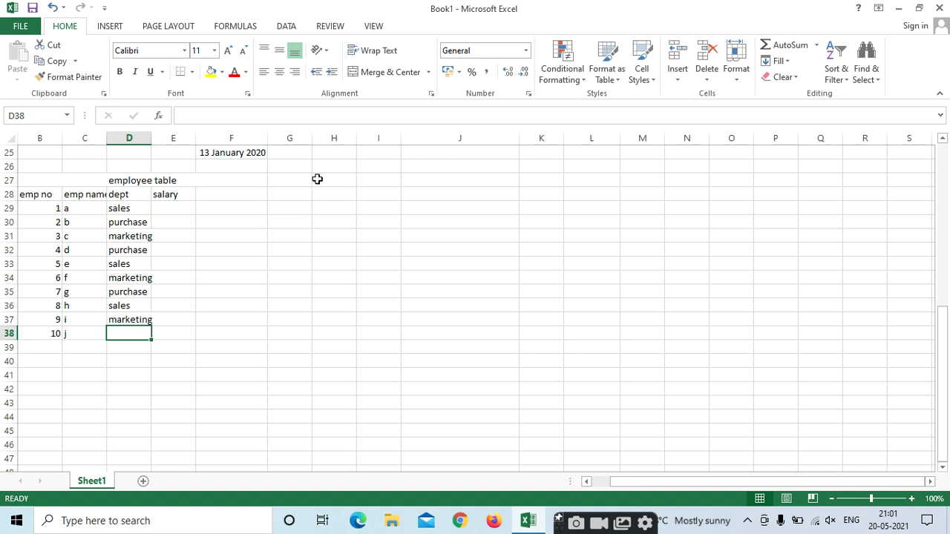
{"action": "type", "text": "purchase"}
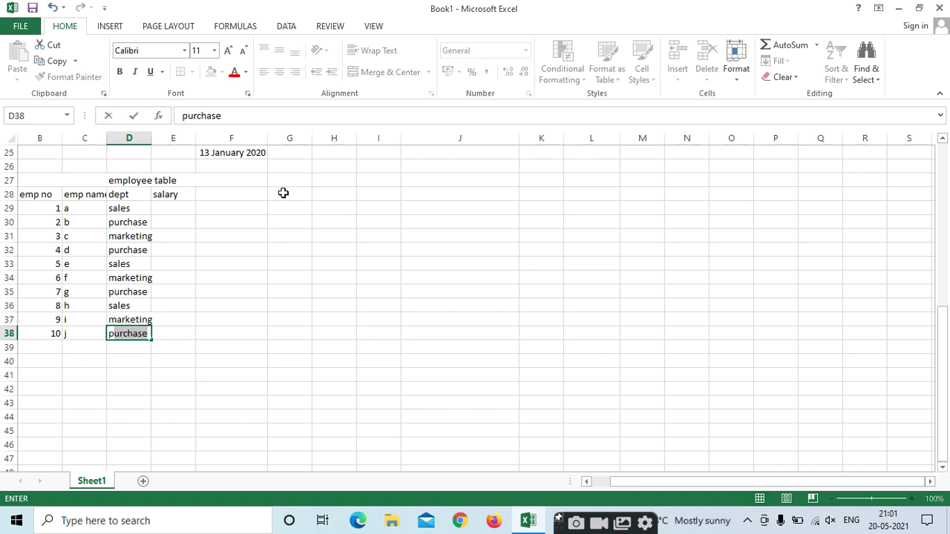
Enter the salaries 20000, 14000, 10000 and 20000 in cells E29 to E32.
{"action": "left_click", "coordinate": [157, 206]}
{"action": "type", "text": "2"}
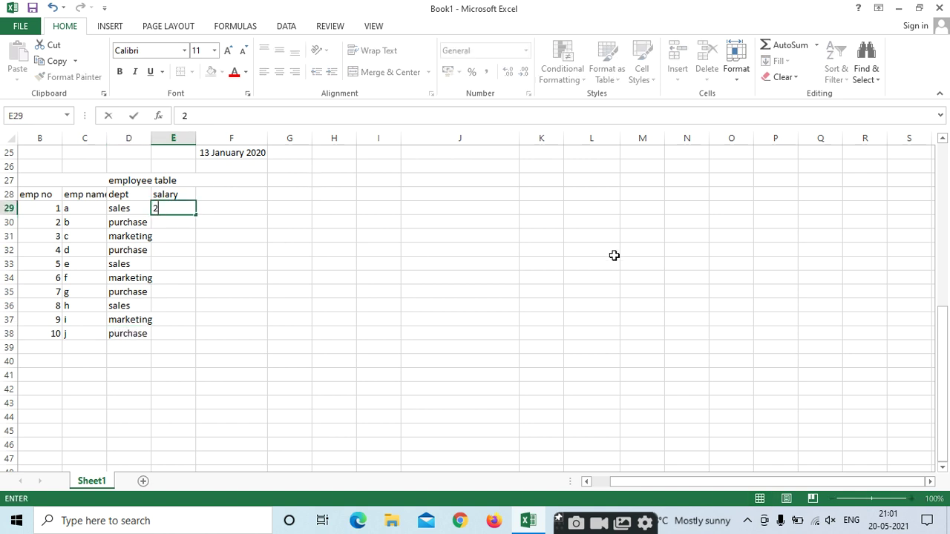
{"action": "type", "text": "0000"}
{"action": "key", "text": "Return"}
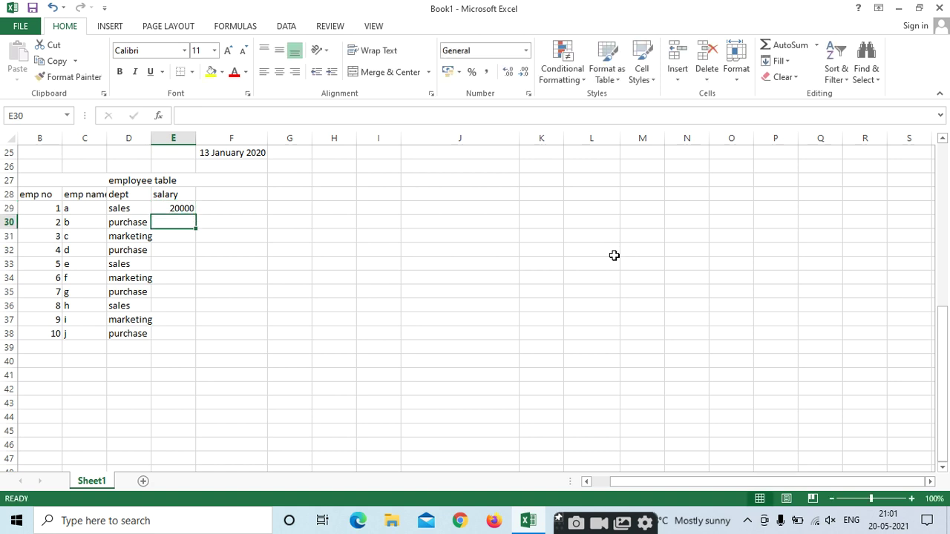
{"action": "type", "text": "1"}
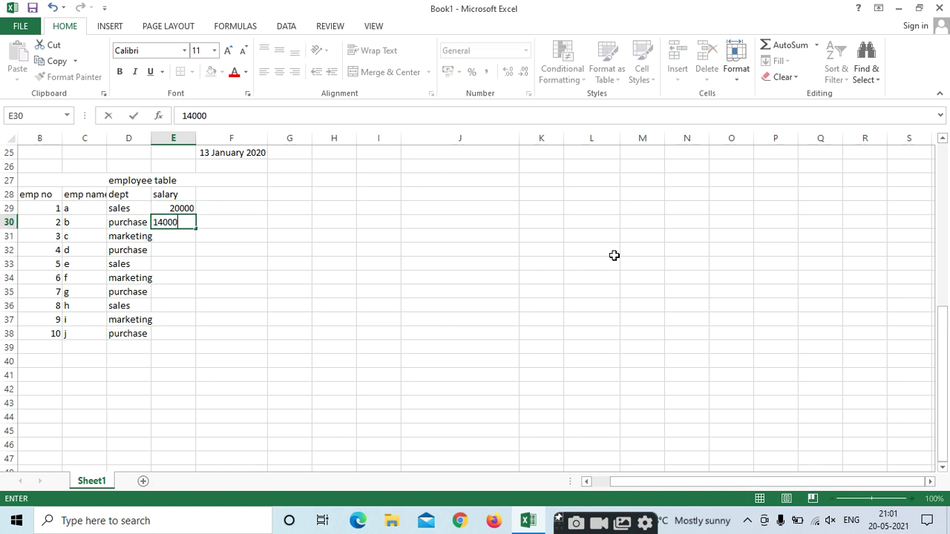
{"action": "type", "text": "4000"}
{"action": "key", "text": "Return"}
{"action": "type", "text": "1000"}
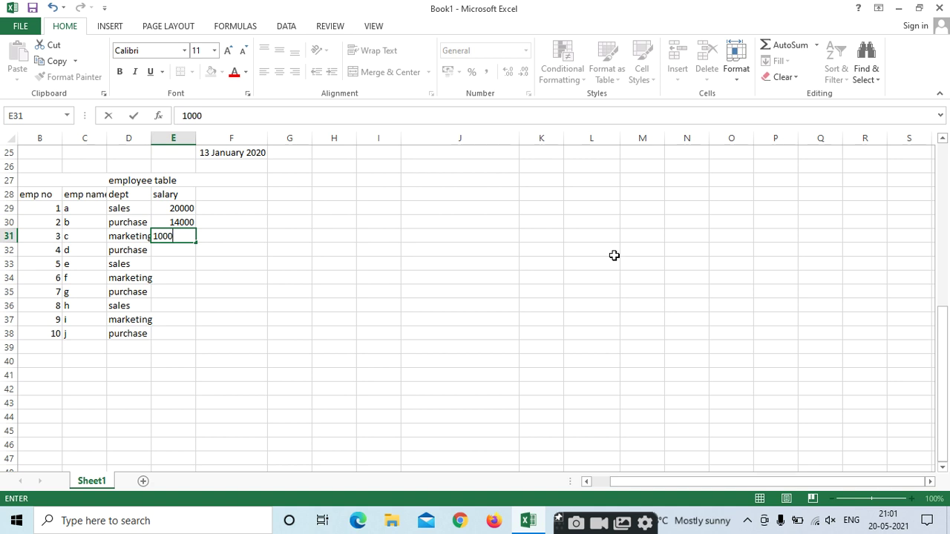
{"action": "type", "text": "0"}
{"action": "key", "text": "Return"}
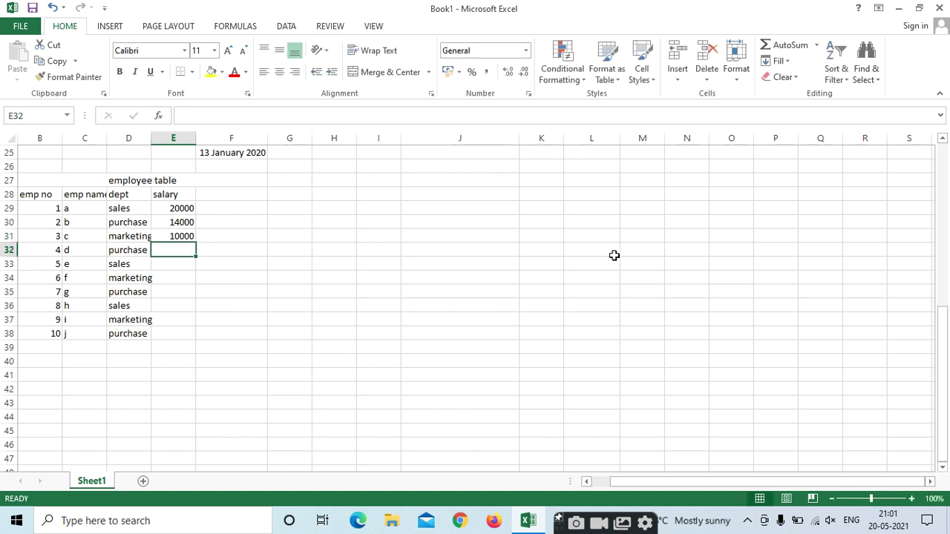
{"action": "type", "text": "2000"}
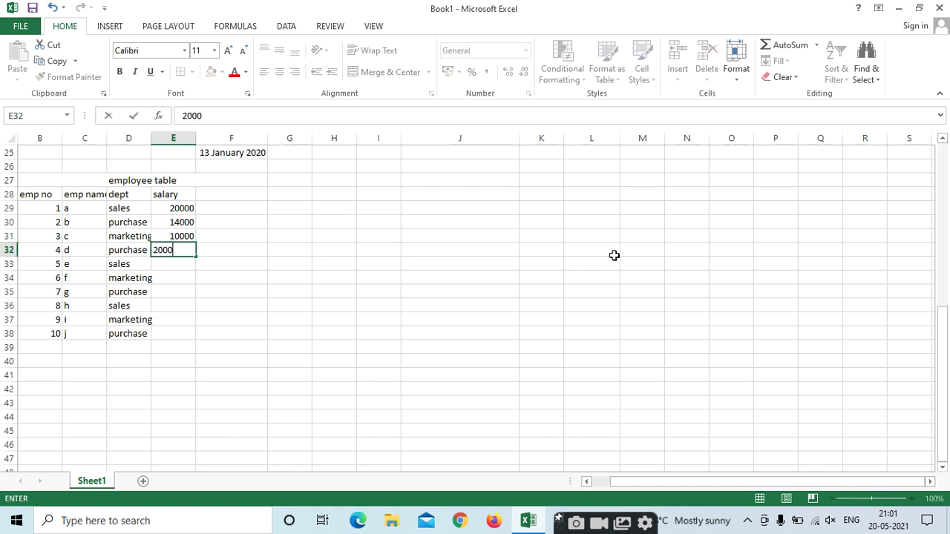
{"action": "type", "text": "0"}
{"action": "left_click", "coordinate": [540, 303]}
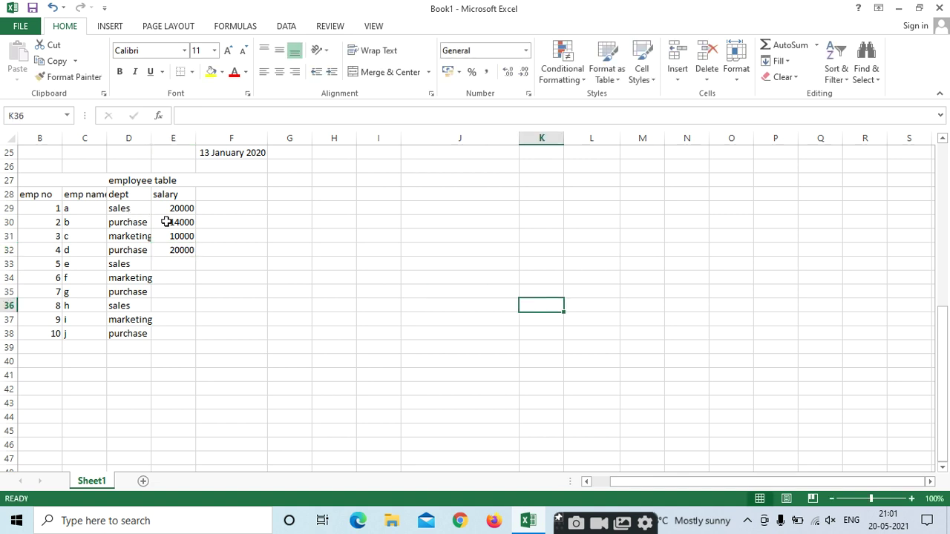
Copy the 14000 salary from E30 to E33 and the 20000 salary from E32 to E34.
{"action": "left_click", "coordinate": [167, 222]}
{"action": "key", "text": "ctrl+c"}
{"action": "left_click", "coordinate": [168, 263]}
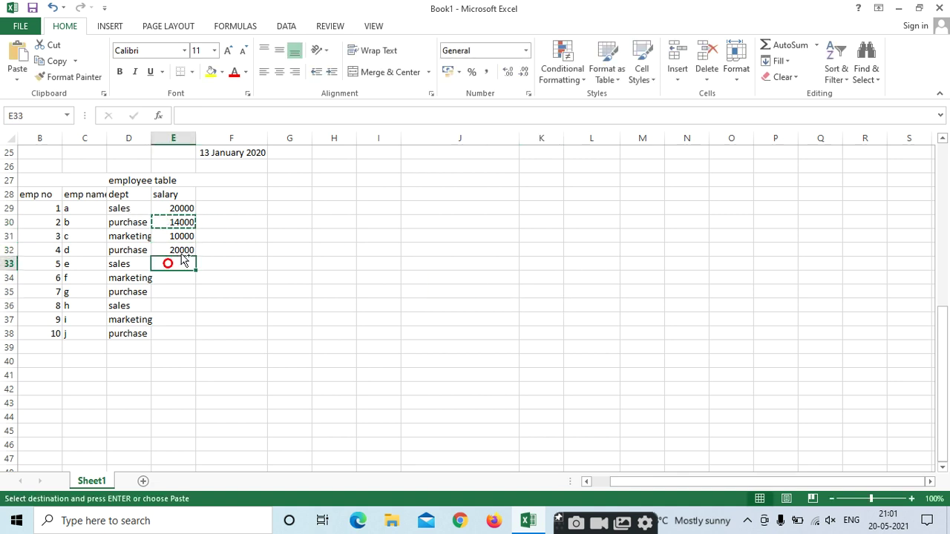
{"action": "key", "text": "ctrl+v"}
{"action": "left_click", "coordinate": [192, 250]}
{"action": "key", "text": "ctrl+c"}
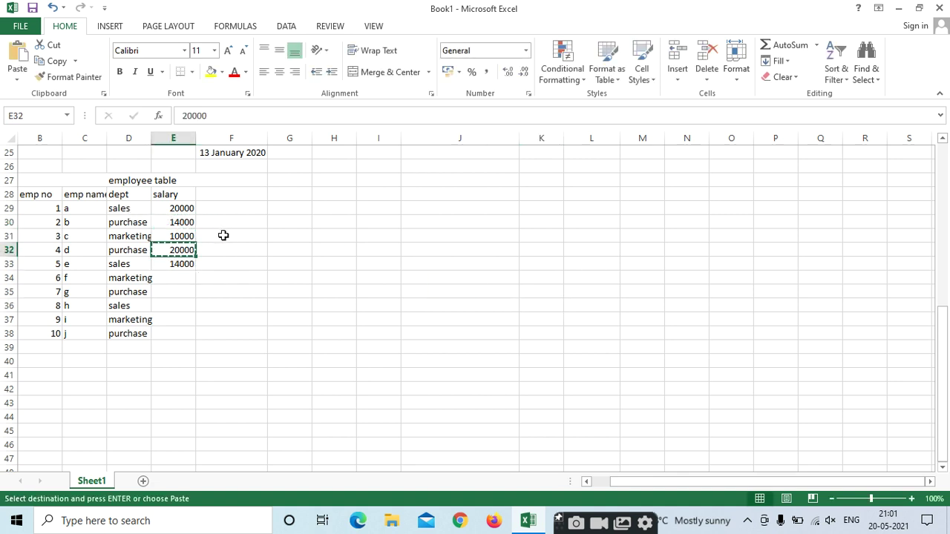
{"action": "left_click", "coordinate": [187, 274]}
{"action": "key", "text": "ctrl+v"}
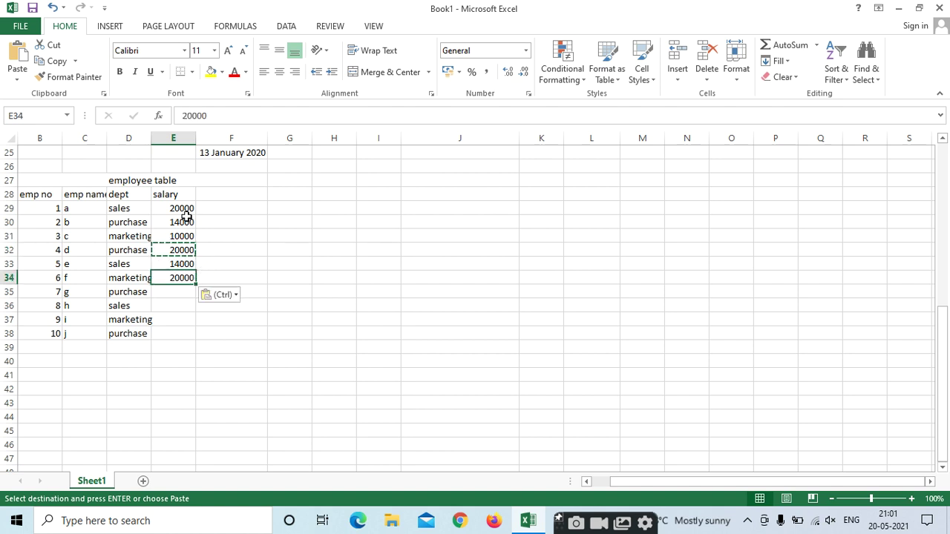
Copy the 20000 salary from E34 to E36 and enter 50000 in E35.
{"action": "key", "text": "ctrl+c"}
{"action": "left_click", "coordinate": [181, 304]}
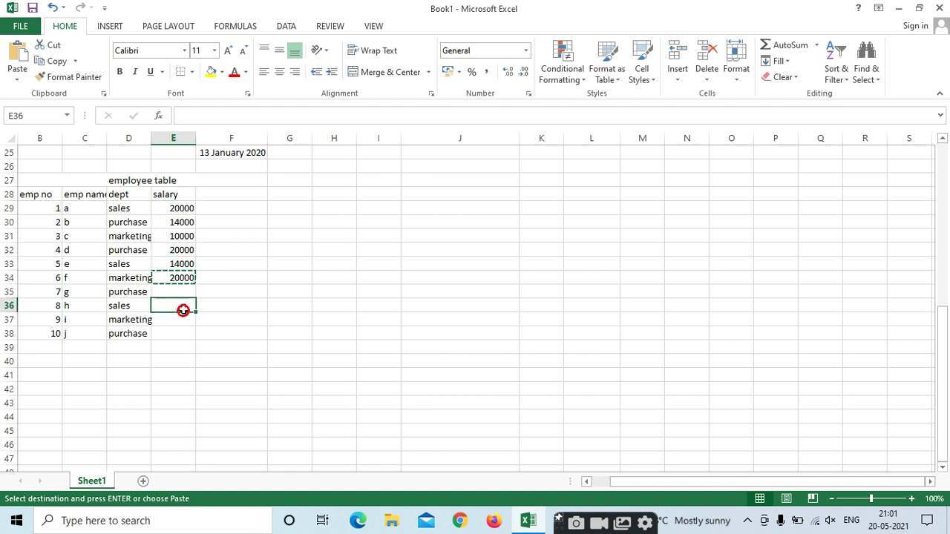
{"action": "key", "text": "ctrl+v"}
{"action": "left_click", "coordinate": [184, 294]}
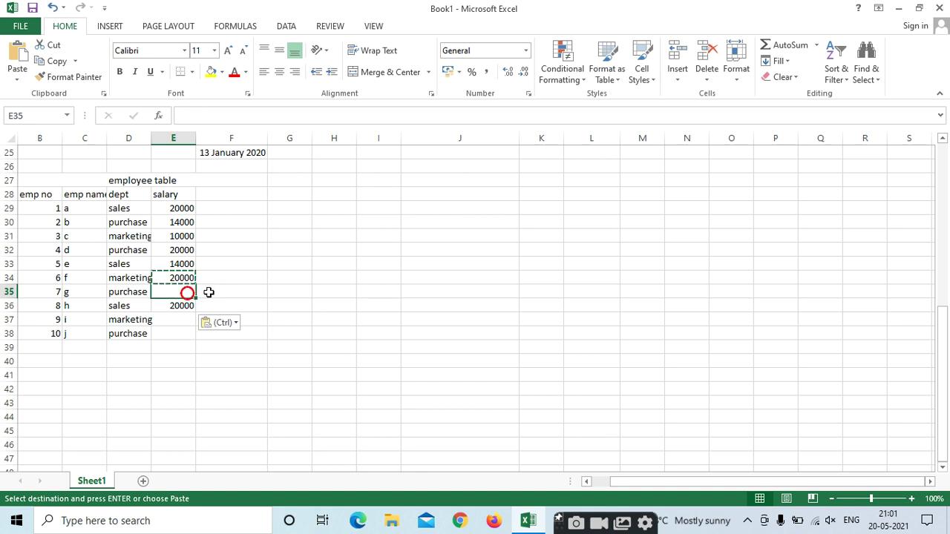
{"action": "type", "text": "50000"}
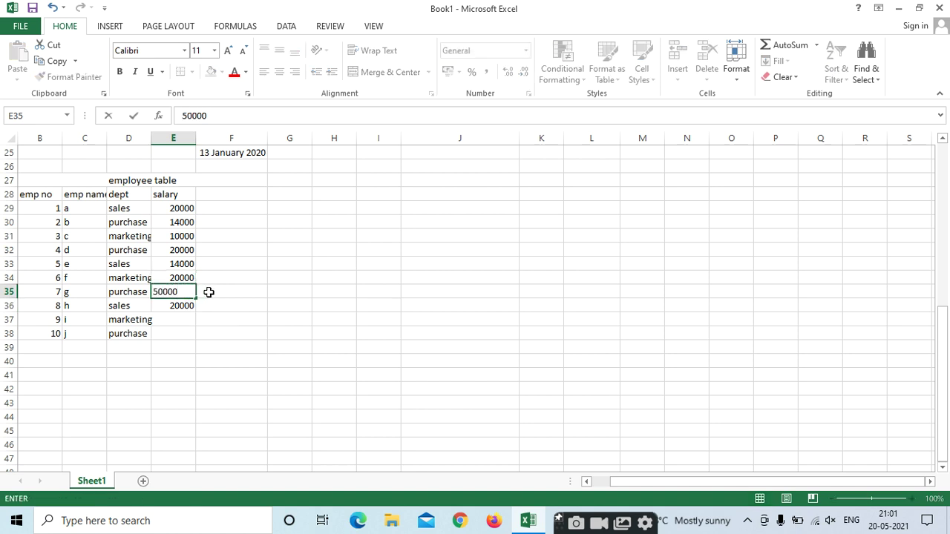
Enter the salaries 12000 in cell E37 and 30000 in cell E38.
{"action": "left_click", "coordinate": [171, 321]}
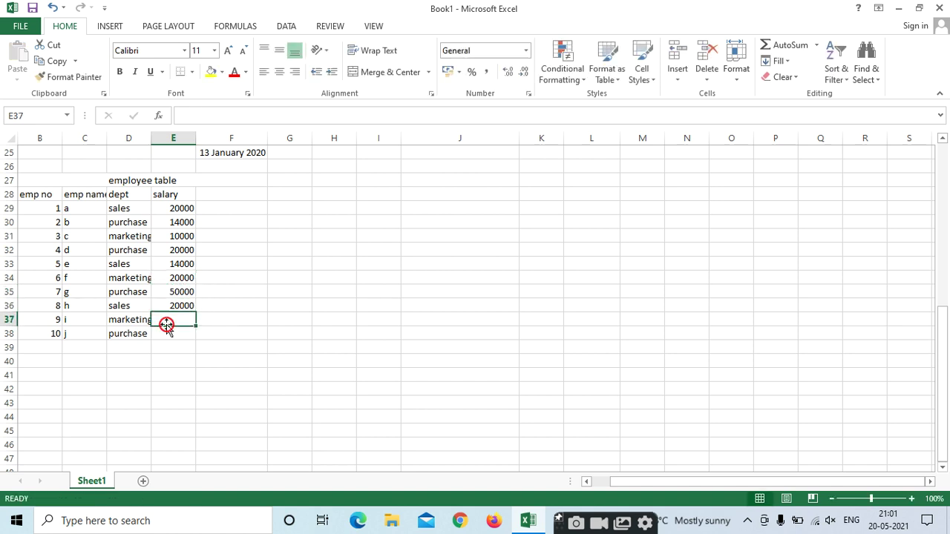
{"action": "type", "text": "12000"}
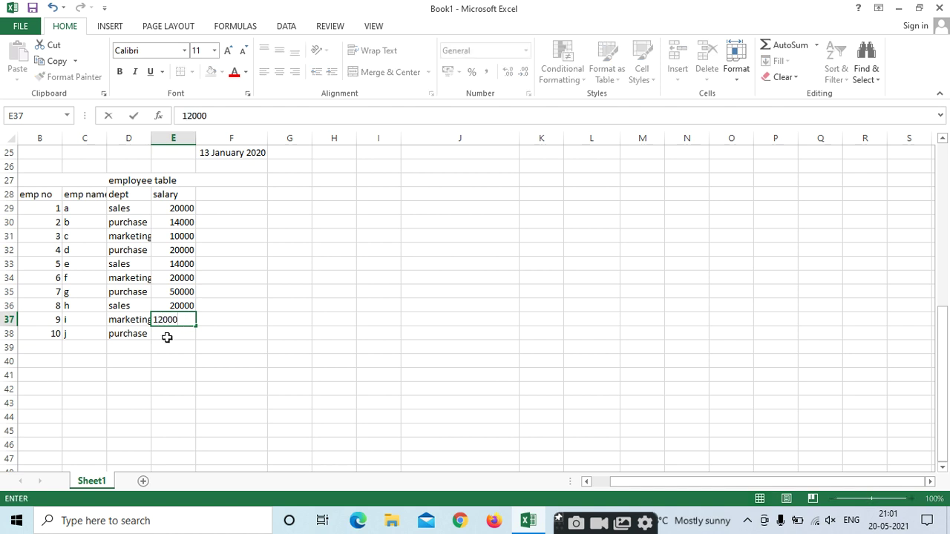
{"action": "left_click", "coordinate": [167, 338]}
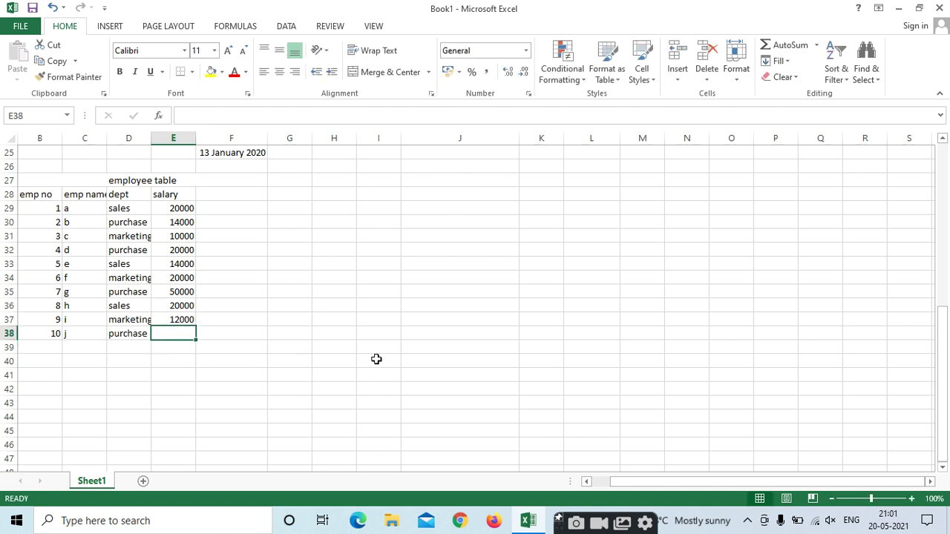
{"action": "type", "text": "3000"}
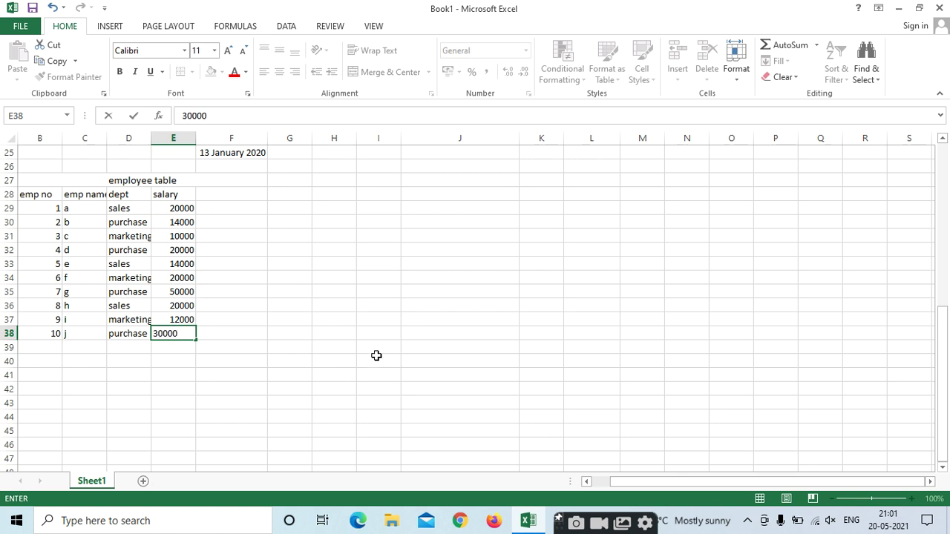
{"action": "type", "text": "0"}
{"action": "left_click_drag", "start_coordinate": [359, 320], "coordinate": [335, 323]}
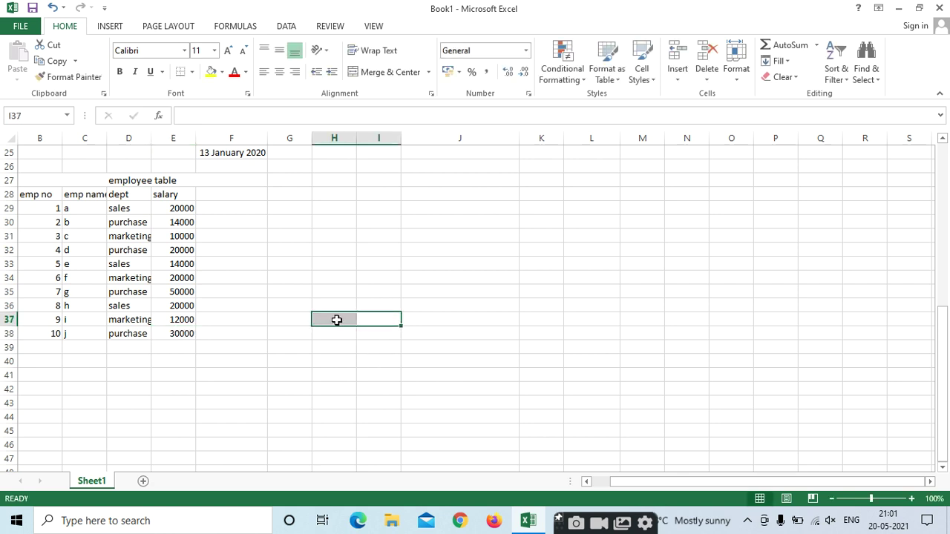
Fill the merged "employee table" title cell in row 27 with the standard blue color.
{"action": "left_click", "coordinate": [66, 181]}
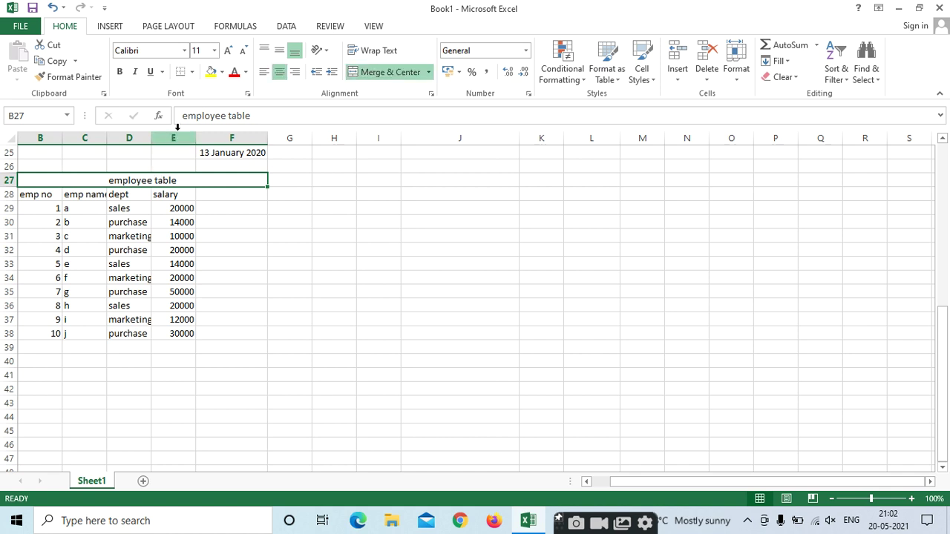
{"action": "left_click", "coordinate": [222, 72]}
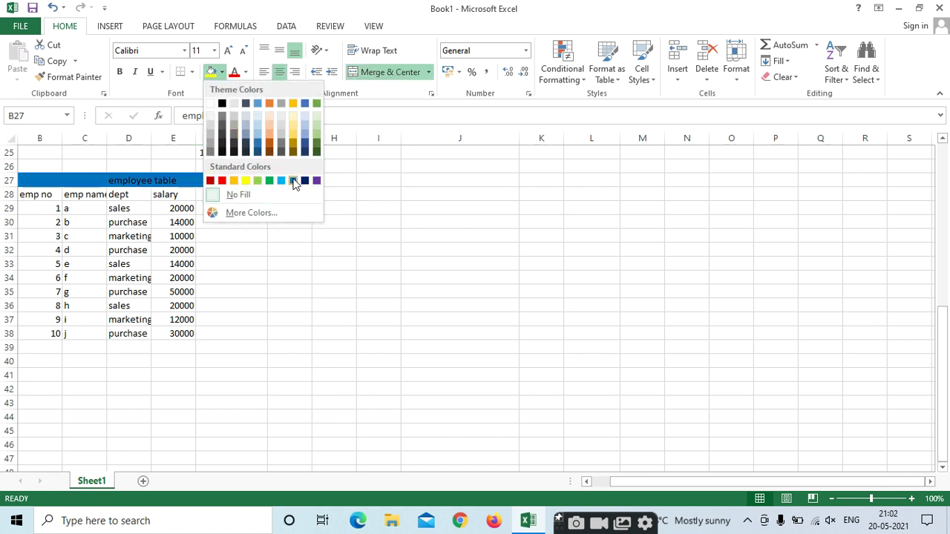
{"action": "left_click", "coordinate": [291, 181]}
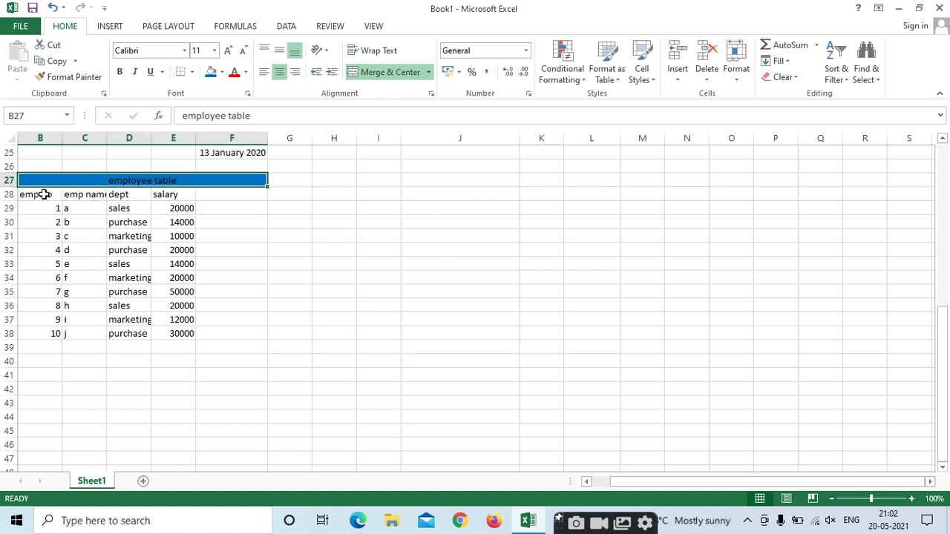
Make the "employee table" title bold, italic and underlined, and enlarge its font to size 18.
{"action": "left_click", "coordinate": [120, 71]}
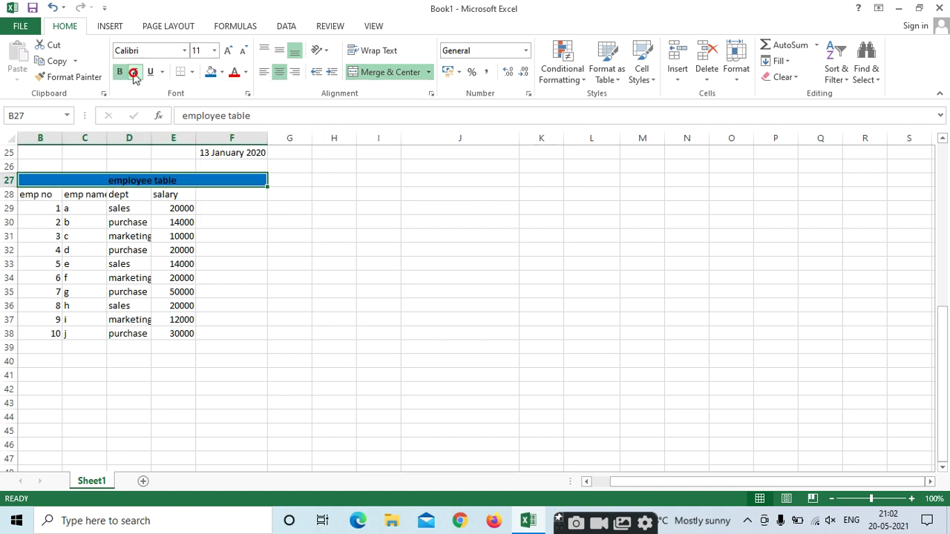
{"action": "left_click", "coordinate": [134, 72]}
{"action": "left_click", "coordinate": [150, 72]}
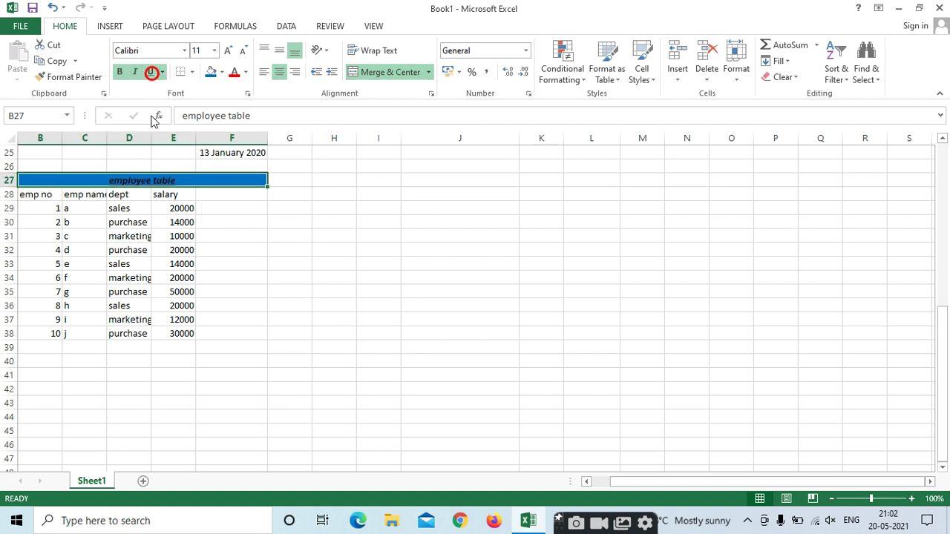
{"action": "left_click", "coordinate": [227, 51]}
{"action": "left_click", "coordinate": [227, 50]}
{"action": "left_click", "coordinate": [227, 50]}
{"action": "left_click", "coordinate": [227, 50]}
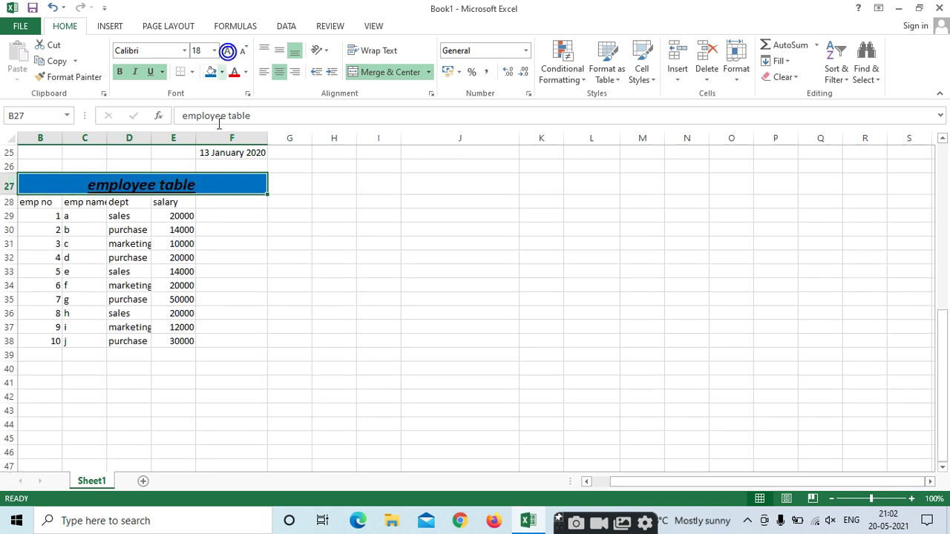
{"action": "left_click", "coordinate": [129, 233]}
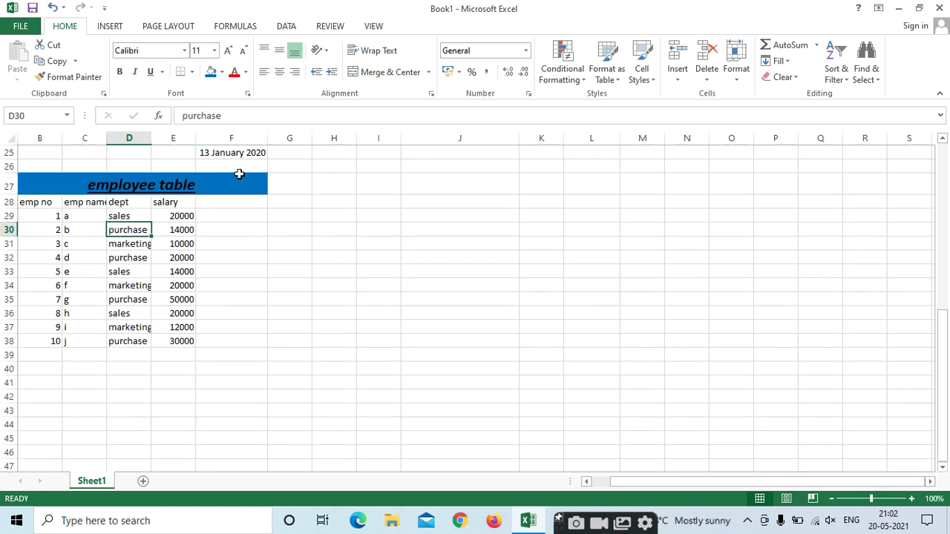
Fill the employee table's headers and data, B28 to E38, with the standard green color.
{"action": "left_click_drag", "start_coordinate": [33, 202], "coordinate": [195, 342]}
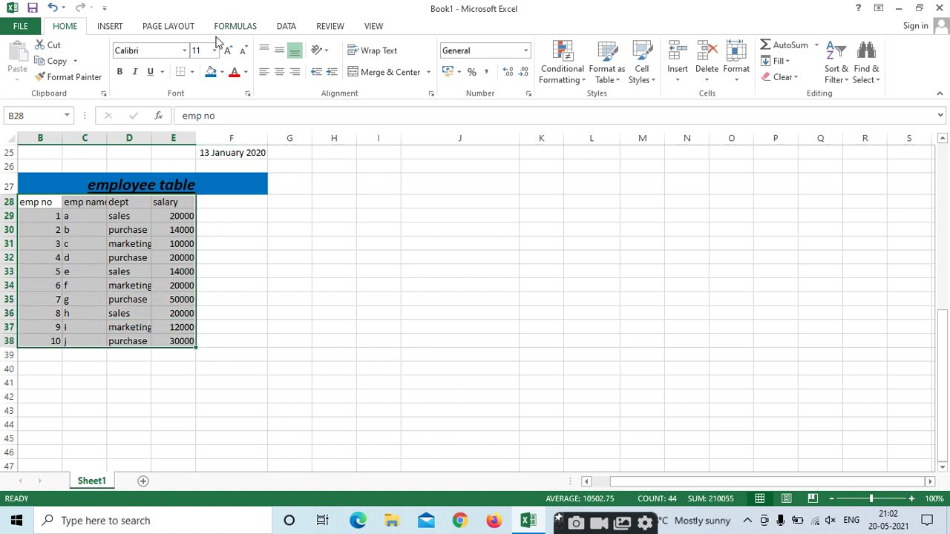
{"action": "left_click", "coordinate": [221, 72]}
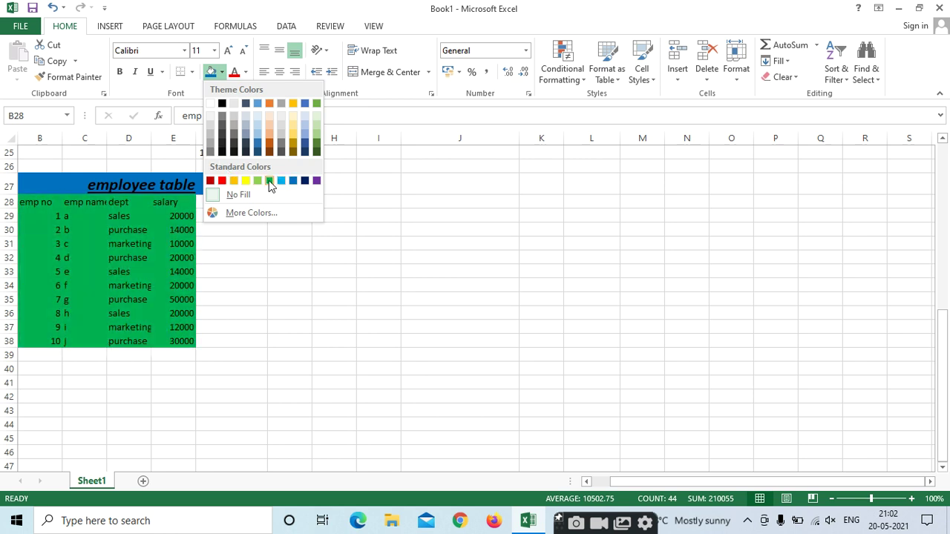
{"action": "left_click", "coordinate": [269, 182]}
{"action": "left_click", "coordinate": [275, 216]}
Unmerge the title across B27 to F27, and merge and center it again.
{"action": "left_click", "coordinate": [50, 185]}
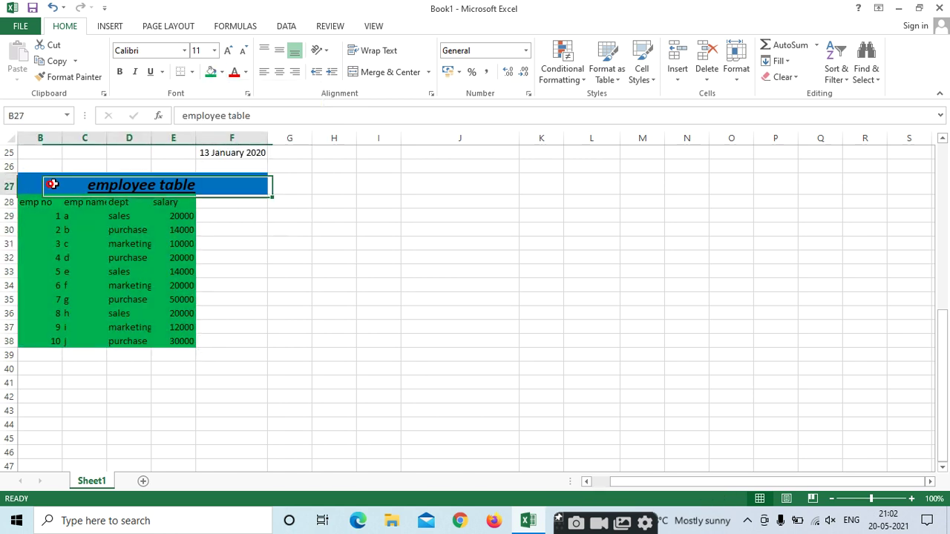
{"action": "left_click", "coordinate": [379, 72]}
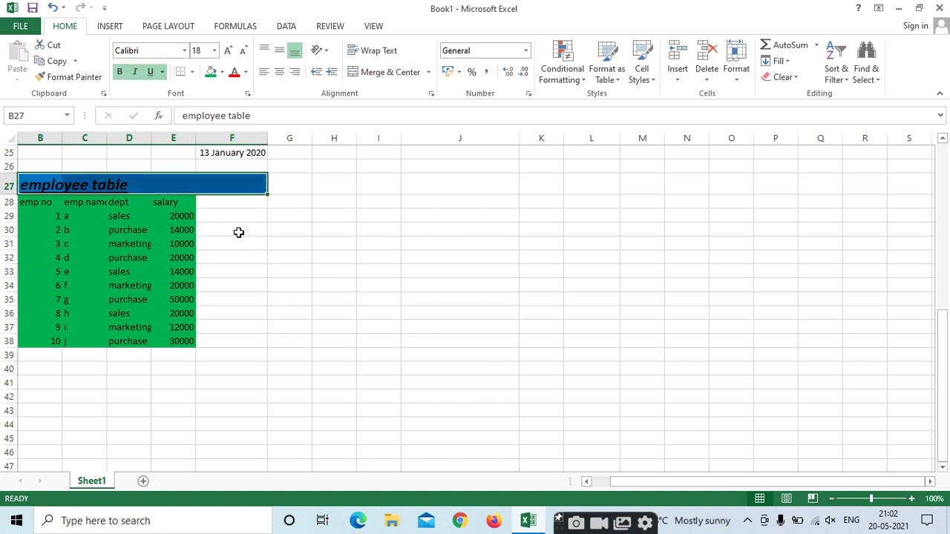
{"action": "left_click", "coordinate": [371, 72]}
{"action": "left_click", "coordinate": [304, 248]}
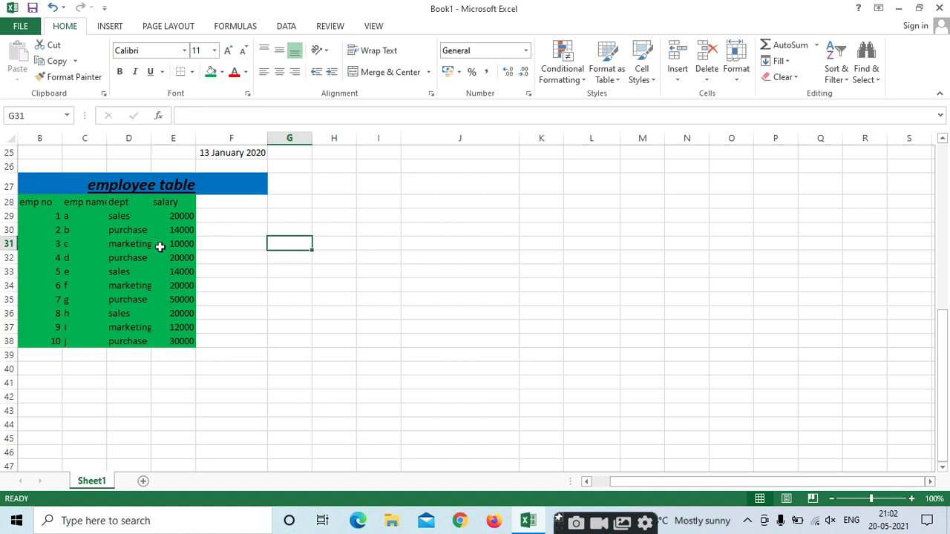
{"action": "left_click", "coordinate": [222, 200]}
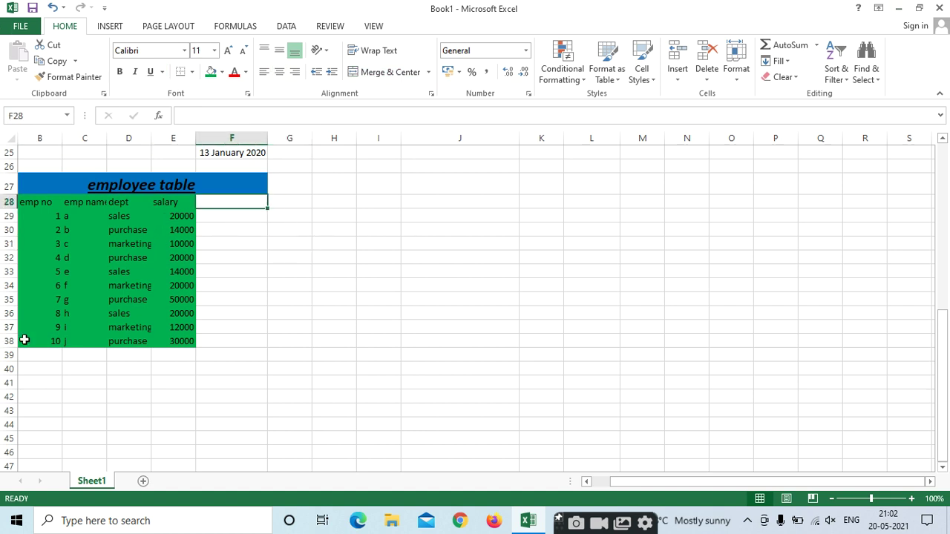
Narrow column F to a thin strip, and widen it again until its full dates fit.
{"action": "left_click", "coordinate": [57, 186]}
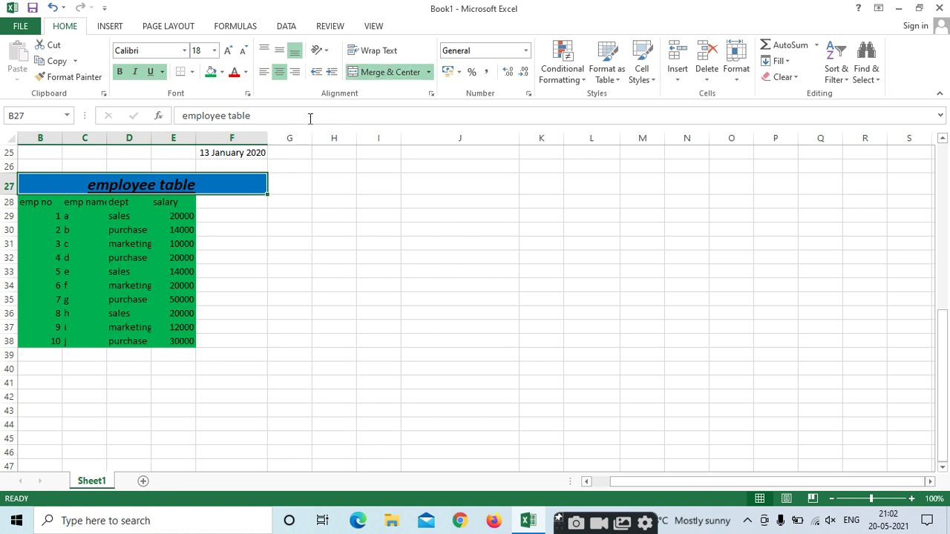
{"action": "left_click_drag", "start_coordinate": [267, 138], "coordinate": [200, 138]}
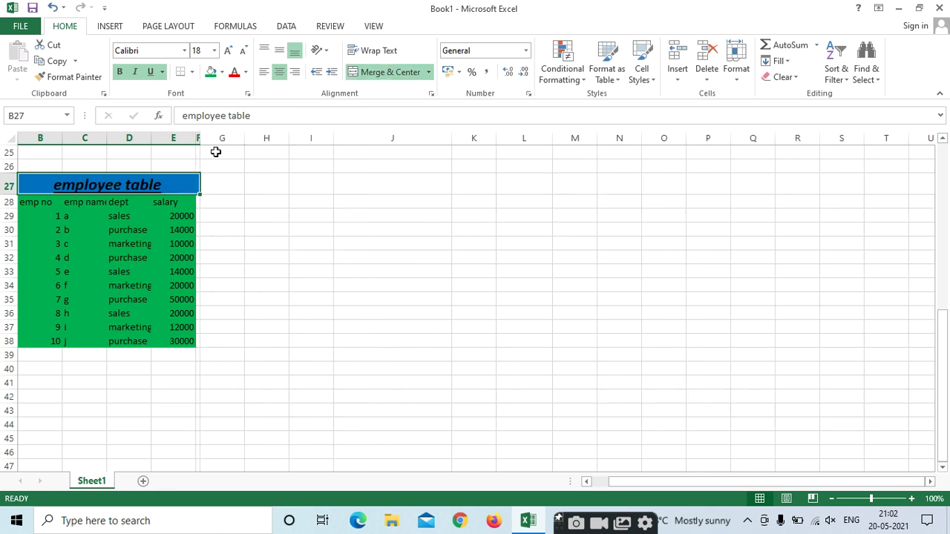
{"action": "left_click", "coordinate": [198, 137]}
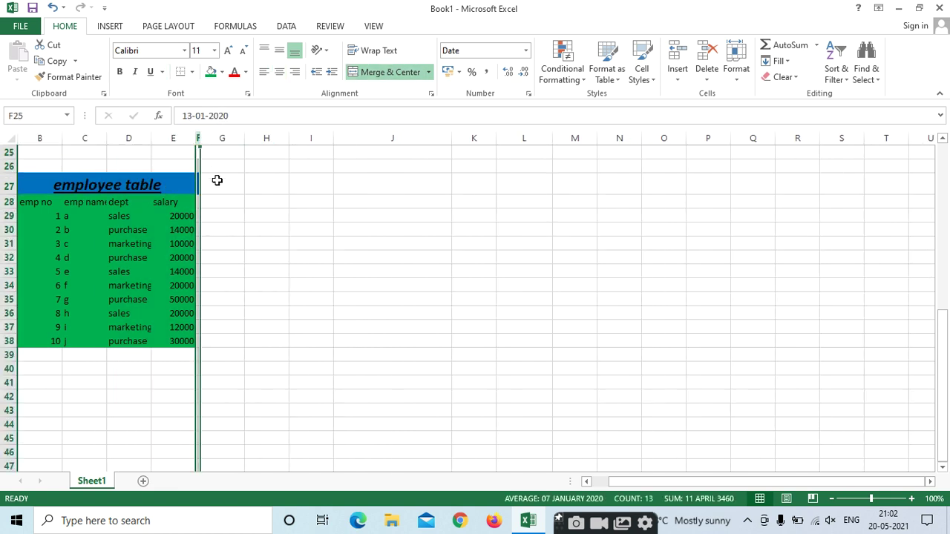
{"action": "left_click_drag", "start_coordinate": [202, 140], "coordinate": [284, 140]}
{"action": "left_click", "coordinate": [377, 224]}
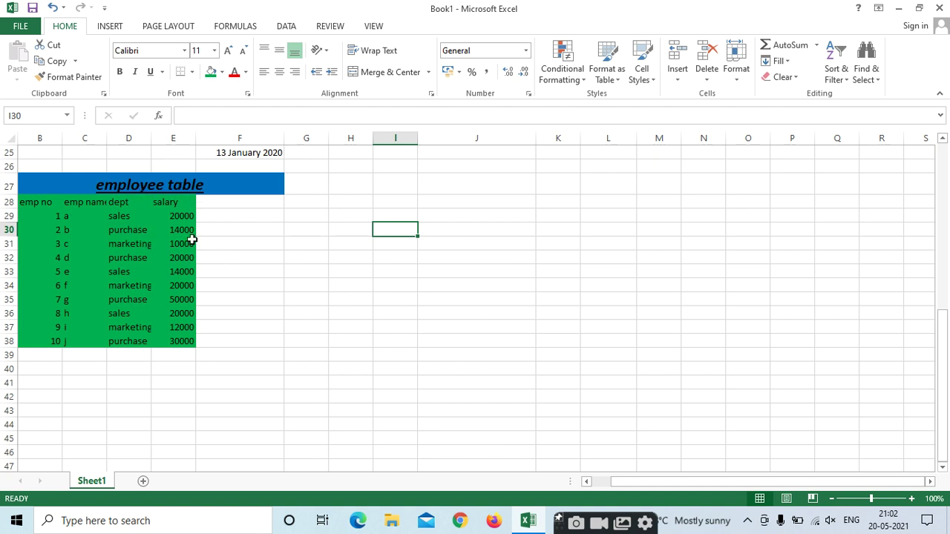
Try the Merge Across and Merge Cells options on the title in B27 to F27.
{"action": "left_click", "coordinate": [50, 183]}
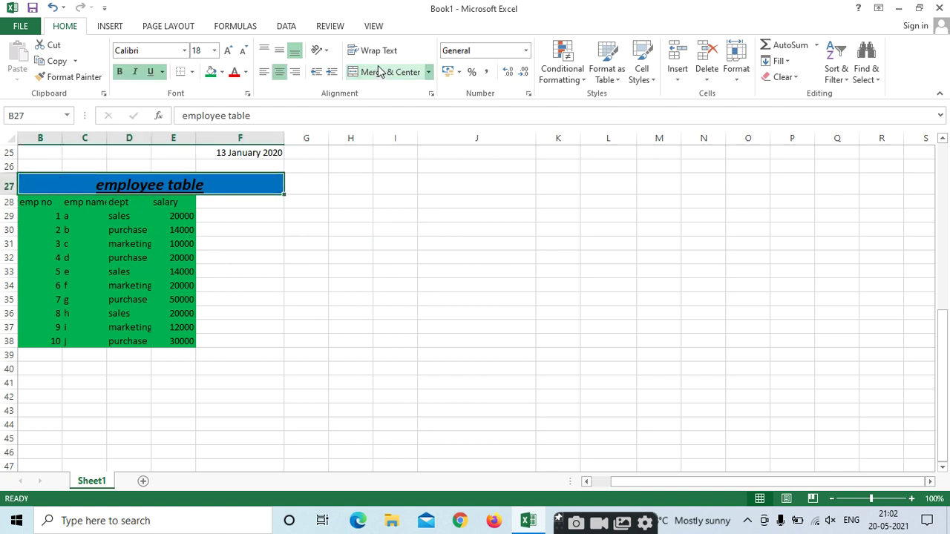
{"action": "left_click", "coordinate": [429, 72]}
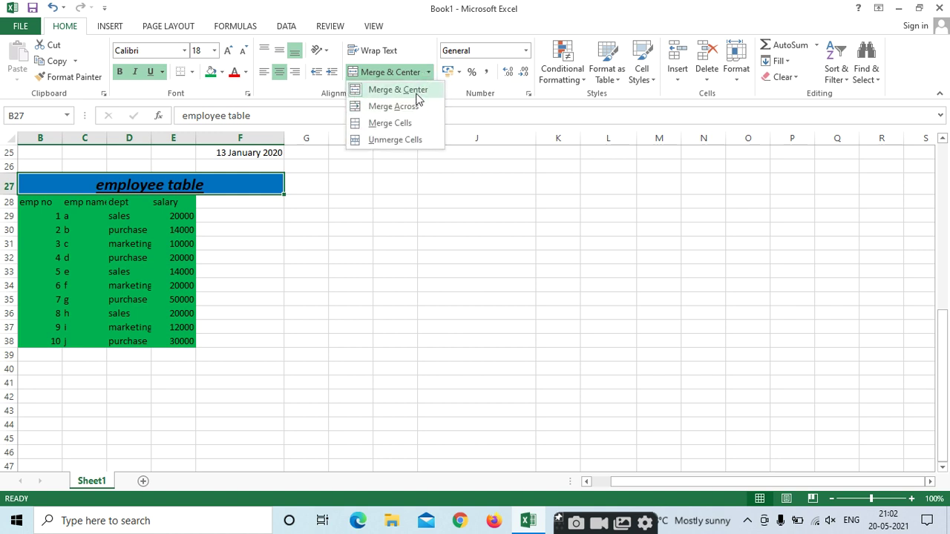
{"action": "left_click", "coordinate": [412, 108]}
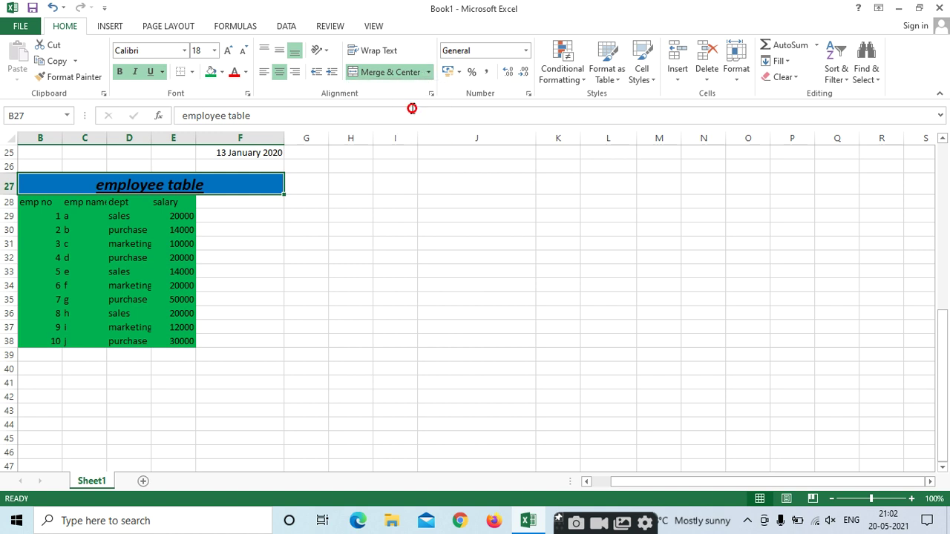
{"action": "left_click", "coordinate": [428, 72]}
{"action": "left_click", "coordinate": [412, 122]}
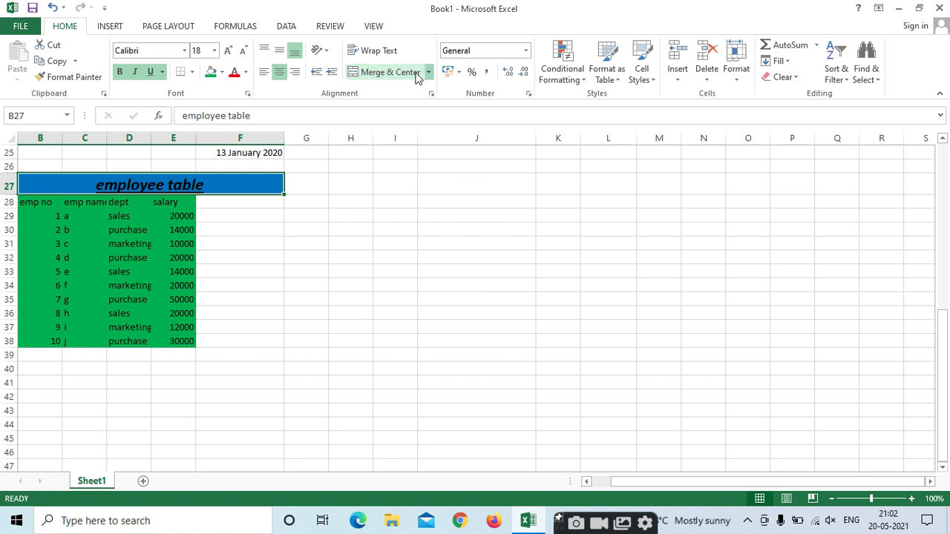
Unmerge the title cells B27 to F27 and check the separate cells of the row individually.
{"action": "left_click", "coordinate": [428, 72]}
{"action": "left_click", "coordinate": [391, 139]}
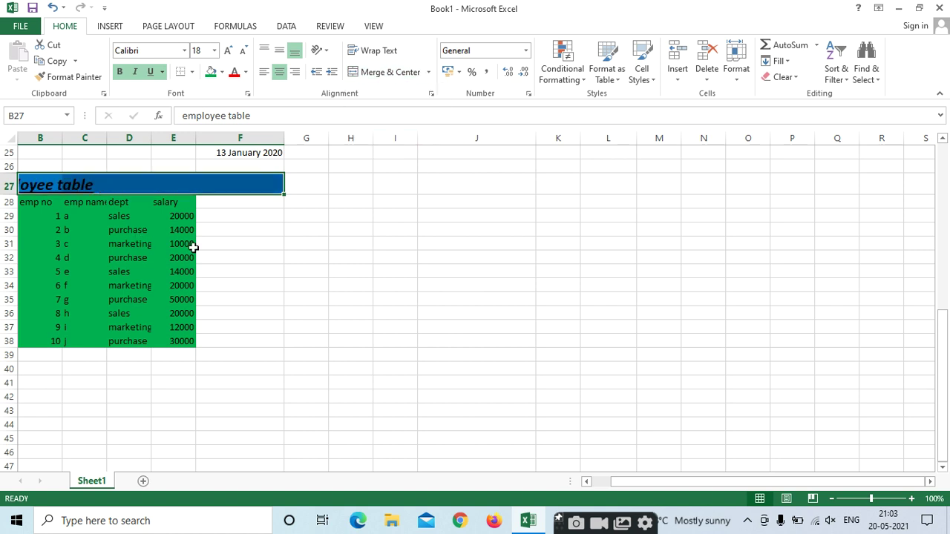
{"action": "left_click", "coordinate": [257, 244]}
{"action": "left_click", "coordinate": [121, 184]}
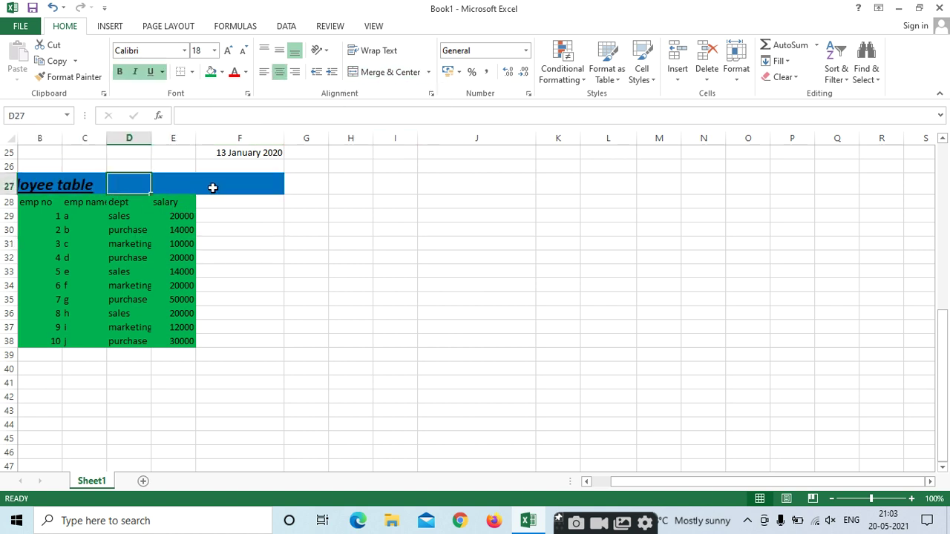
{"action": "left_click", "coordinate": [212, 187]}
{"action": "left_click", "coordinate": [182, 186]}
{"action": "left_click", "coordinate": [96, 186]}
{"action": "left_click", "coordinate": [58, 186]}
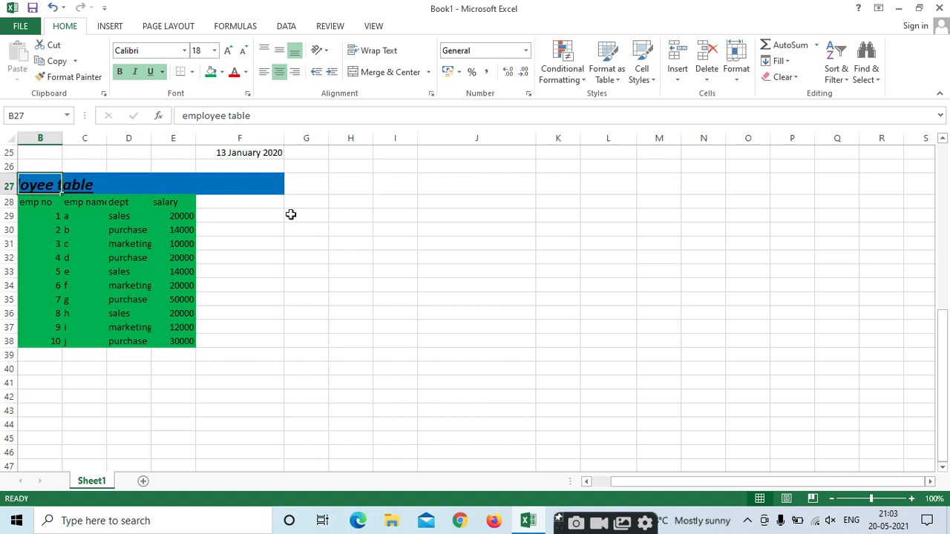
{"action": "left_click", "coordinate": [319, 231]}
Merge and center the title across B27 to E27 to match the table's width.
{"action": "left_click_drag", "start_coordinate": [40, 185], "coordinate": [189, 185]}
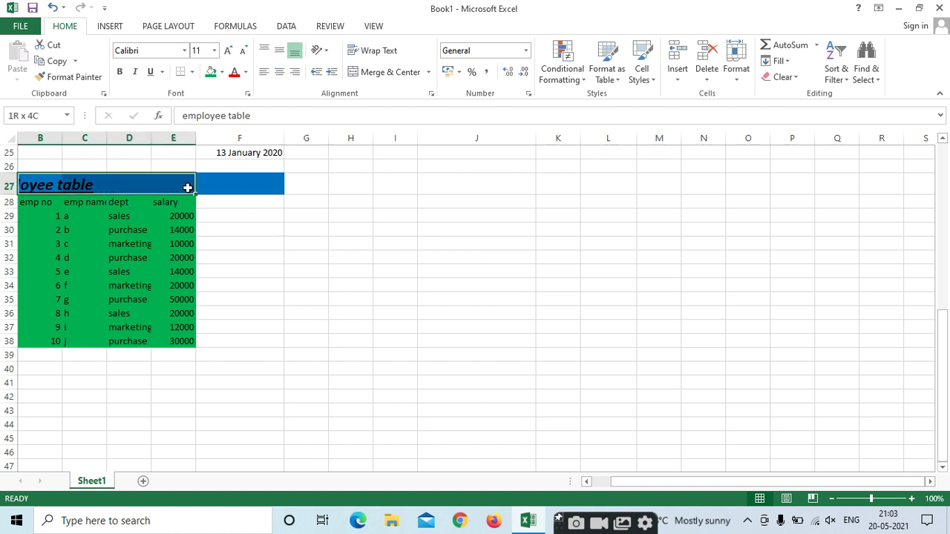
{"action": "left_click", "coordinate": [384, 72]}
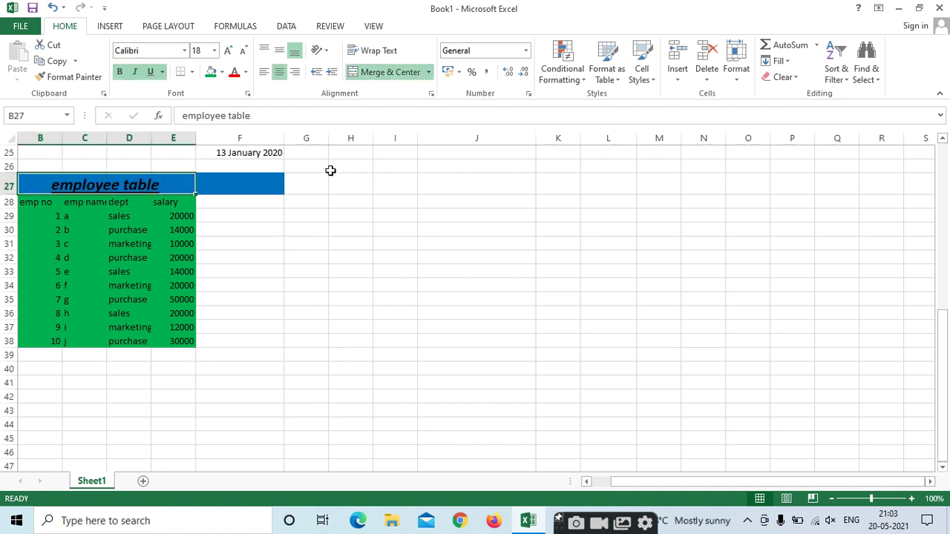
{"action": "left_click", "coordinate": [264, 248]}
Fill cells F26 to F28 with white to cover the leftover blue beside the title.
{"action": "left_click_drag", "start_coordinate": [259, 167], "coordinate": [261, 201]}
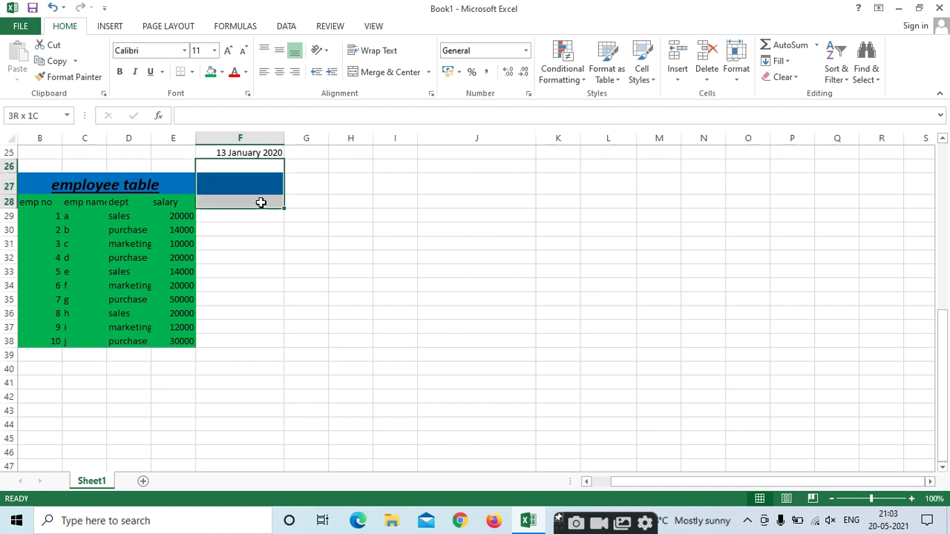
{"action": "left_click", "coordinate": [222, 72]}
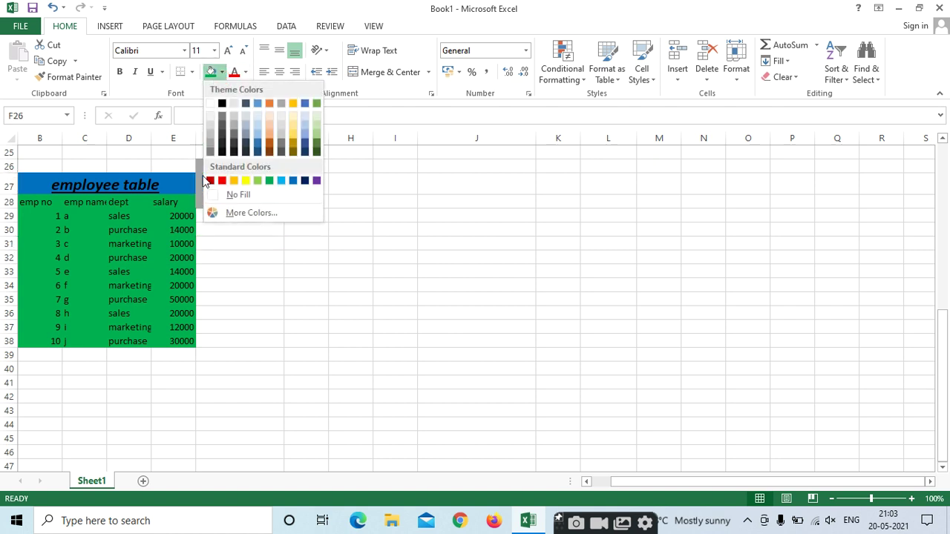
{"action": "left_click", "coordinate": [211, 104]}
{"action": "left_click", "coordinate": [398, 279]}
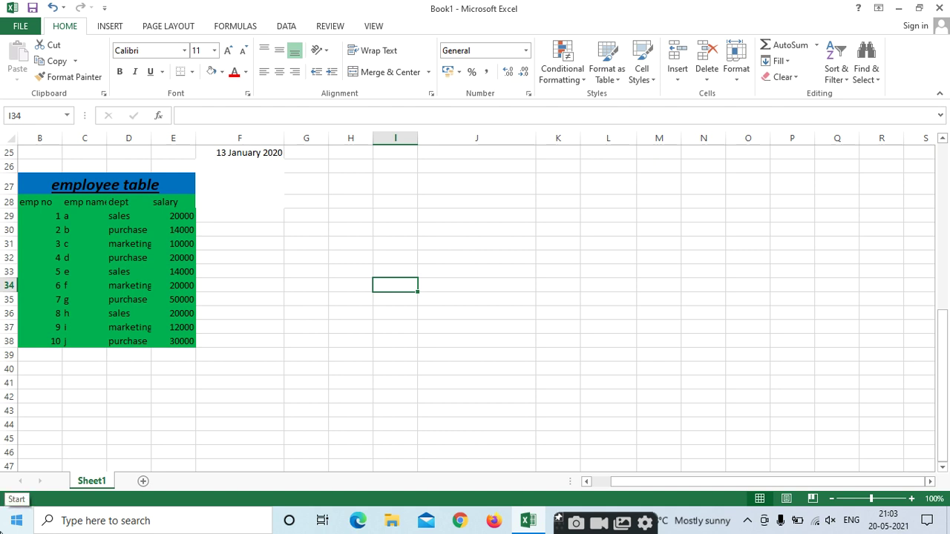
{"action": "left_click", "coordinate": [199, 153]}
{"action": "left_click_drag", "start_coordinate": [184, 155], "coordinate": [240, 167]}
{"action": "left_click", "coordinate": [398, 189]}
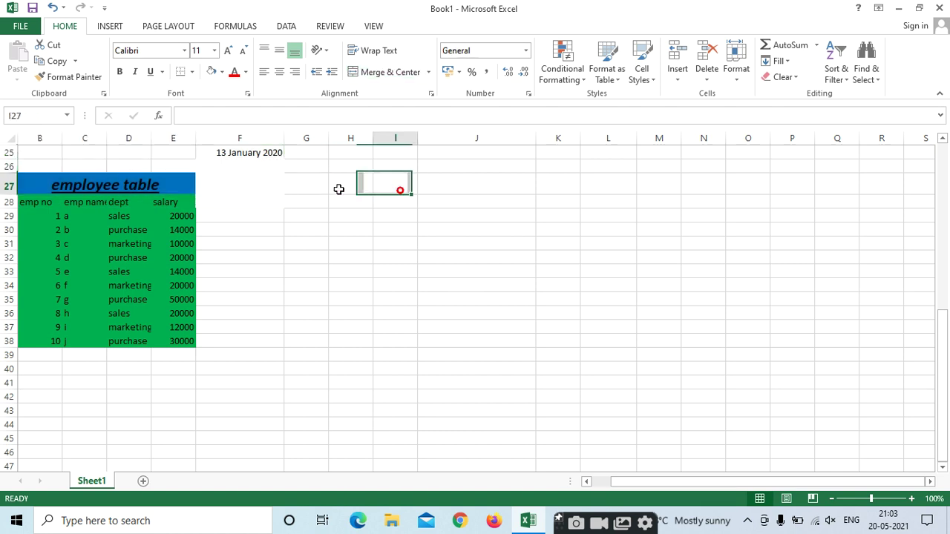
Unmerge cells F25 to F29 beside the employee table, and apply Unmerge Cells to F27 on its own.
{"action": "left_click_drag", "start_coordinate": [213, 153], "coordinate": [235, 213]}
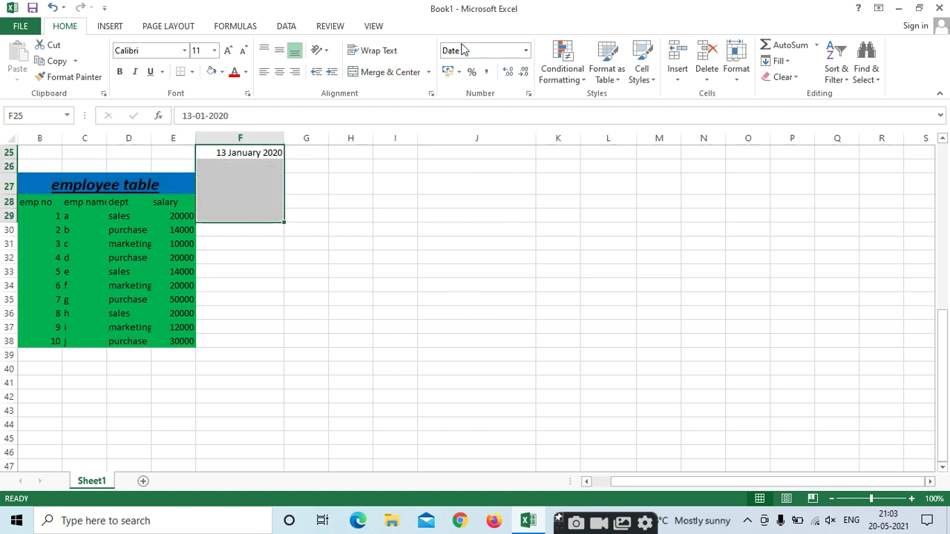
{"action": "left_click", "coordinate": [428, 72]}
{"action": "left_click", "coordinate": [396, 139]}
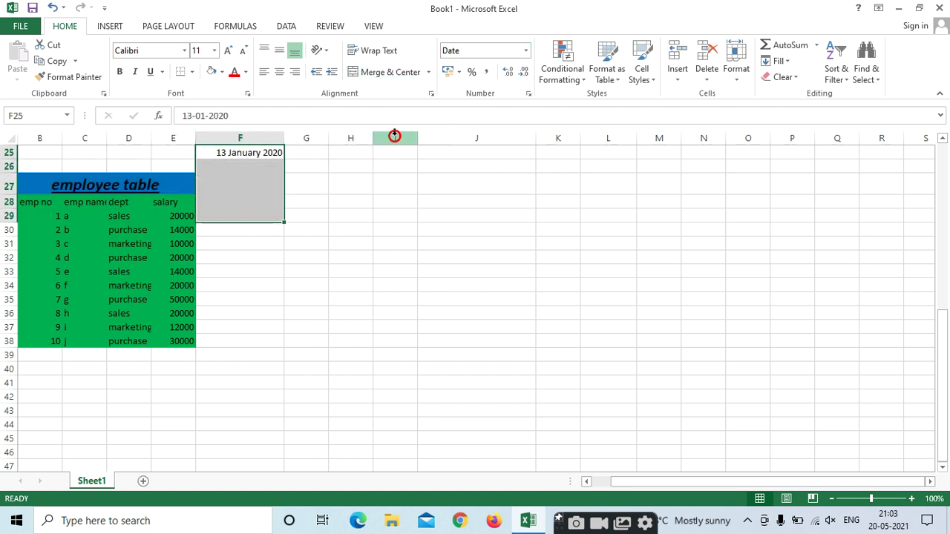
{"action": "left_click", "coordinate": [395, 202]}
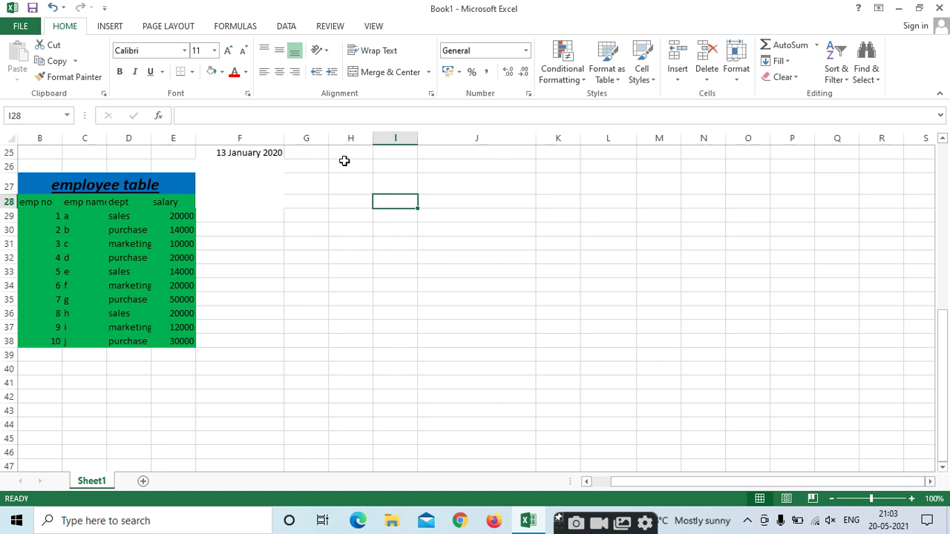
{"action": "left_click", "coordinate": [215, 184]}
{"action": "left_click", "coordinate": [428, 72]}
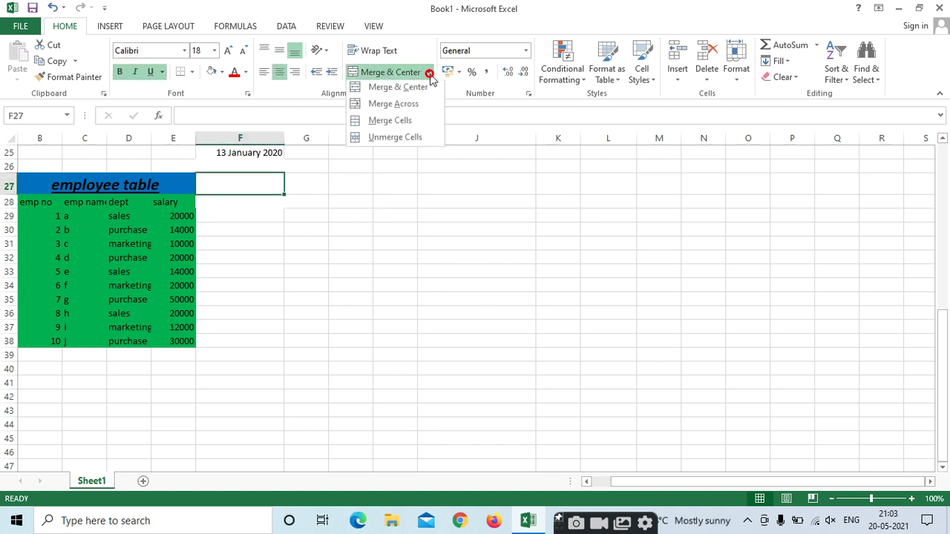
{"action": "left_click", "coordinate": [396, 140]}
{"action": "left_click", "coordinate": [207, 155]}
Remove the fill color from cells F25 to G31 beside the employee table.
{"action": "left_click_drag", "start_coordinate": [233, 156], "coordinate": [289, 244]}
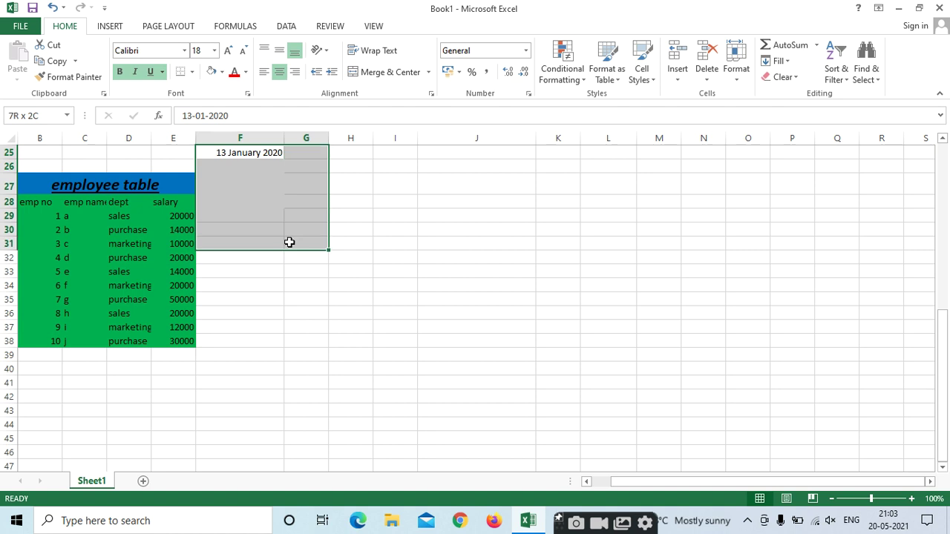
{"action": "left_click", "coordinate": [221, 72]}
{"action": "left_click", "coordinate": [230, 194]}
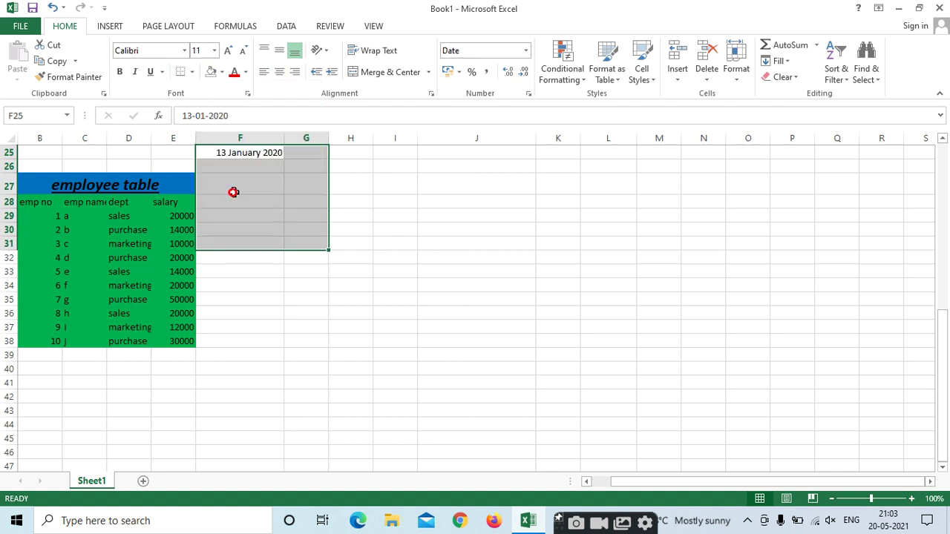
{"action": "left_click", "coordinate": [439, 190]}
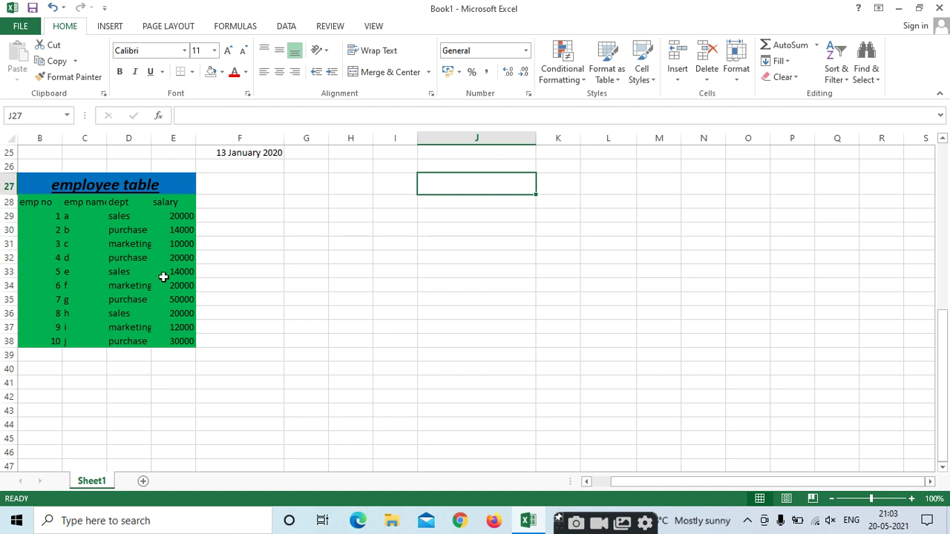
Examine the employee table at a larger zoom and review the conditional formatting choices, including the Highlight Cells Rules.
{"action": "left_click_drag", "start_coordinate": [33, 202], "coordinate": [187, 344]}
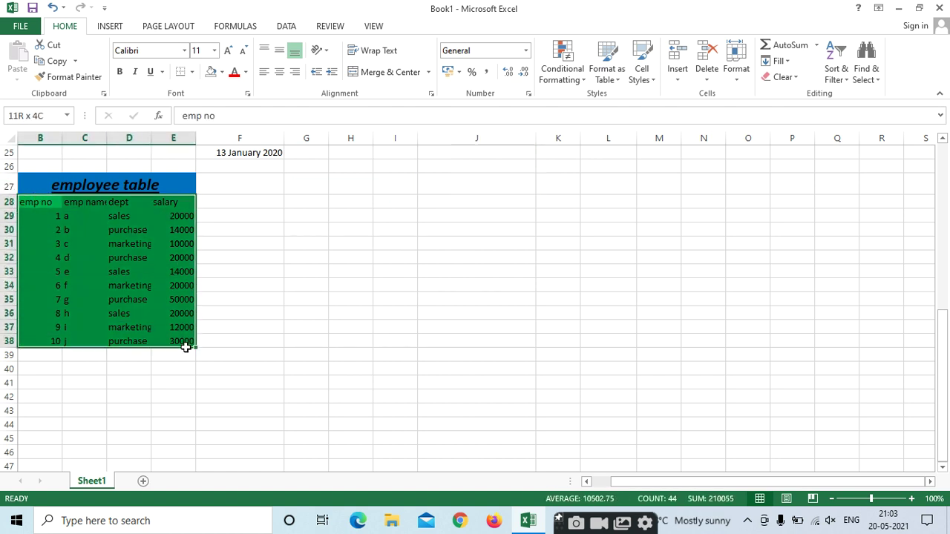
{"action": "left_click", "coordinate": [409, 270]}
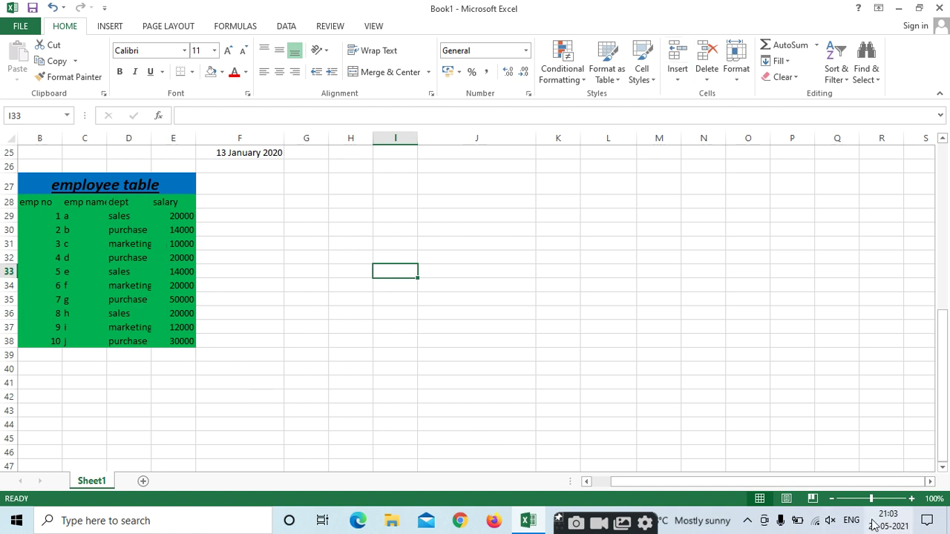
{"action": "left_click", "coordinate": [880, 499]}
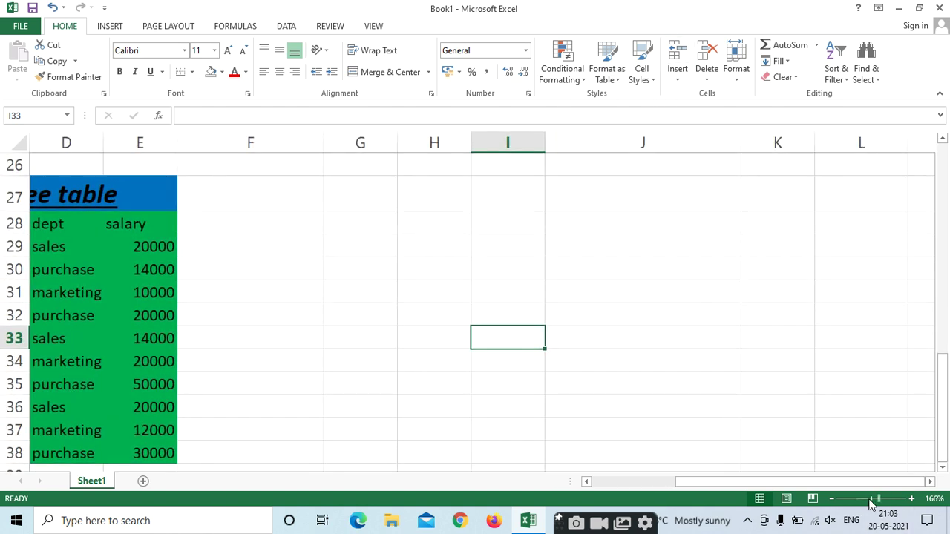
{"action": "left_click", "coordinate": [873, 499]}
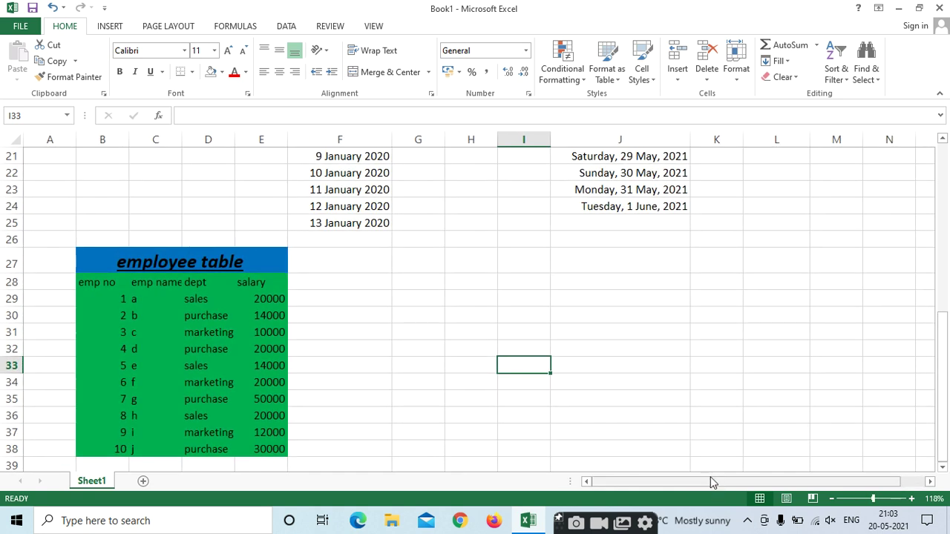
{"action": "scroll", "coordinate": [834, 366], "scroll_direction": "down", "scroll_amount": 2}
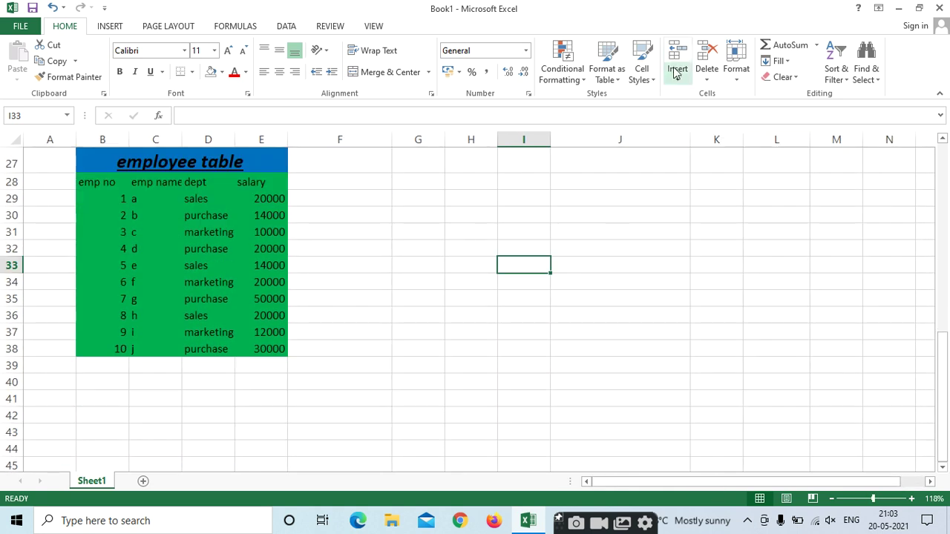
{"action": "left_click", "coordinate": [569, 78]}
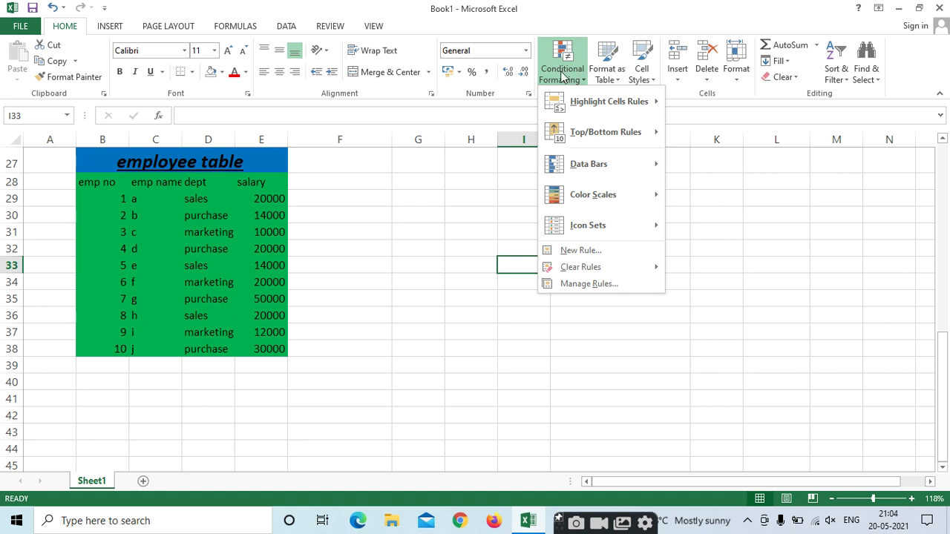
{"action": "mouse_move", "coordinate": [584, 111]}
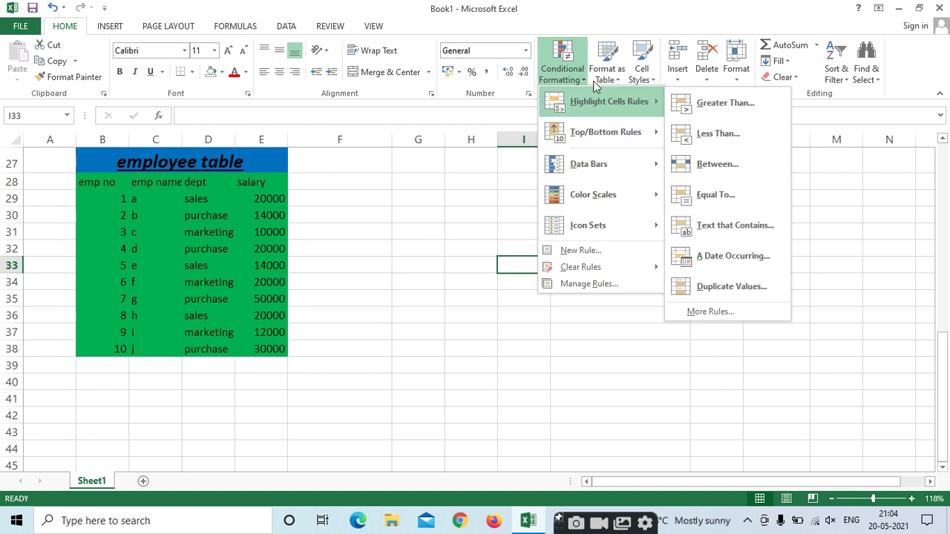
{"action": "left_click", "coordinate": [414, 214]}
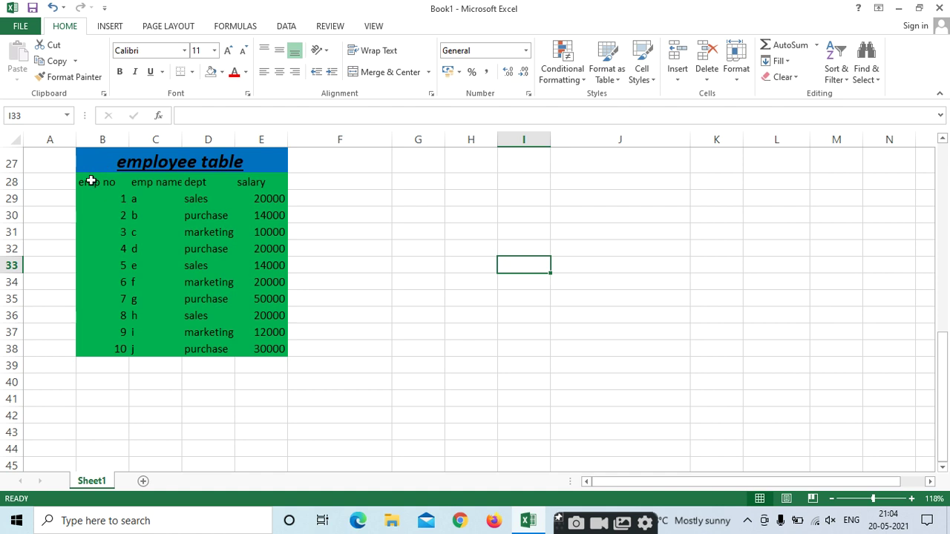
Apply a Greater Than 30000 highlight rule to B28 to E38 with Light Red Fill with Dark Red Text.
{"action": "left_click_drag", "start_coordinate": [86, 181], "coordinate": [252, 348]}
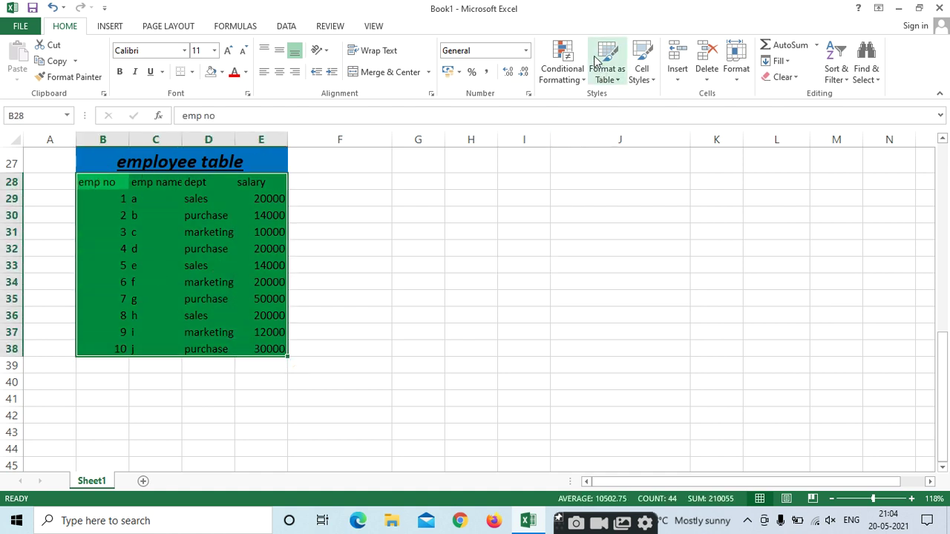
{"action": "left_click", "coordinate": [562, 83]}
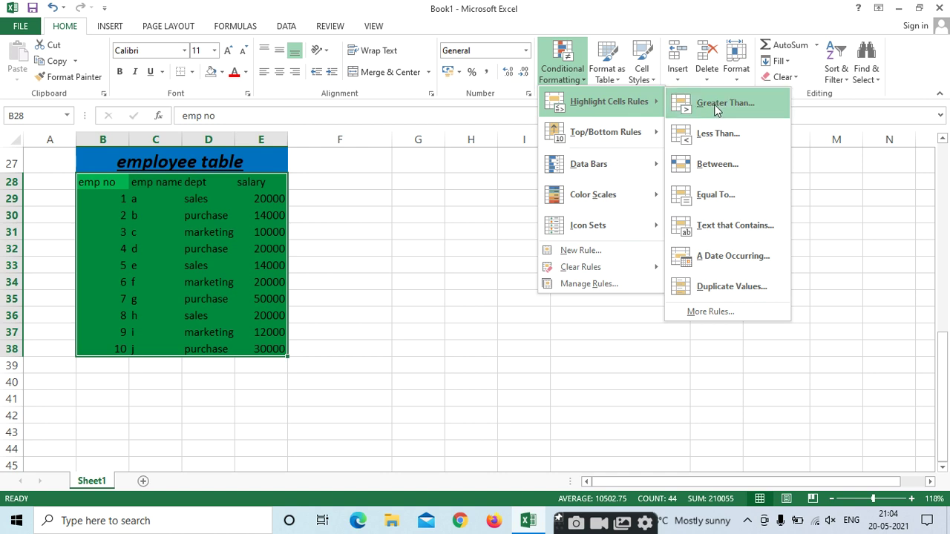
{"action": "left_click", "coordinate": [714, 105]}
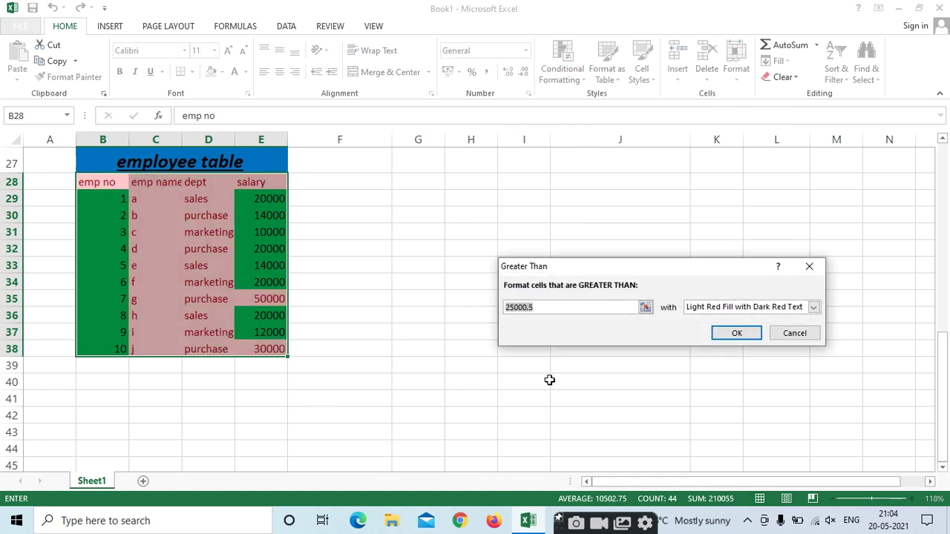
{"action": "key", "text": "BackSpace"}
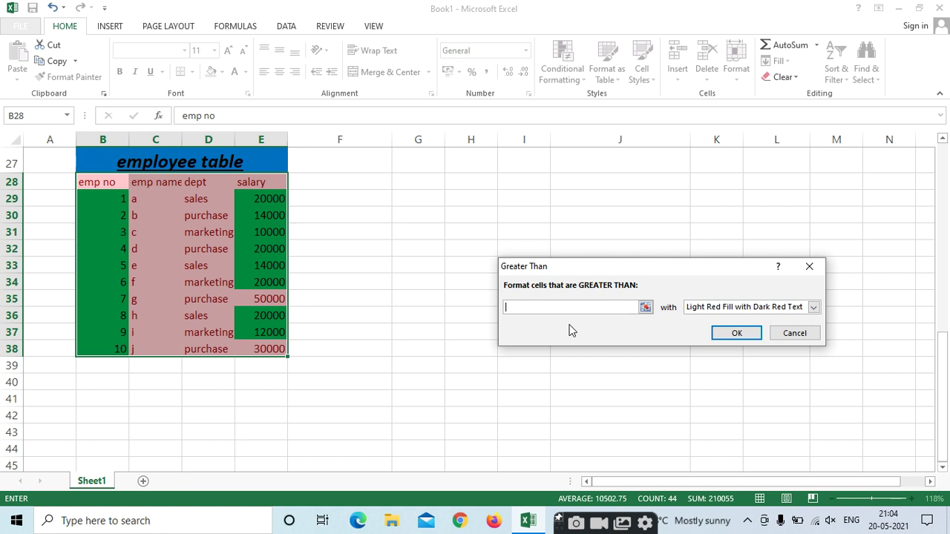
{"action": "type", "text": "30000"}
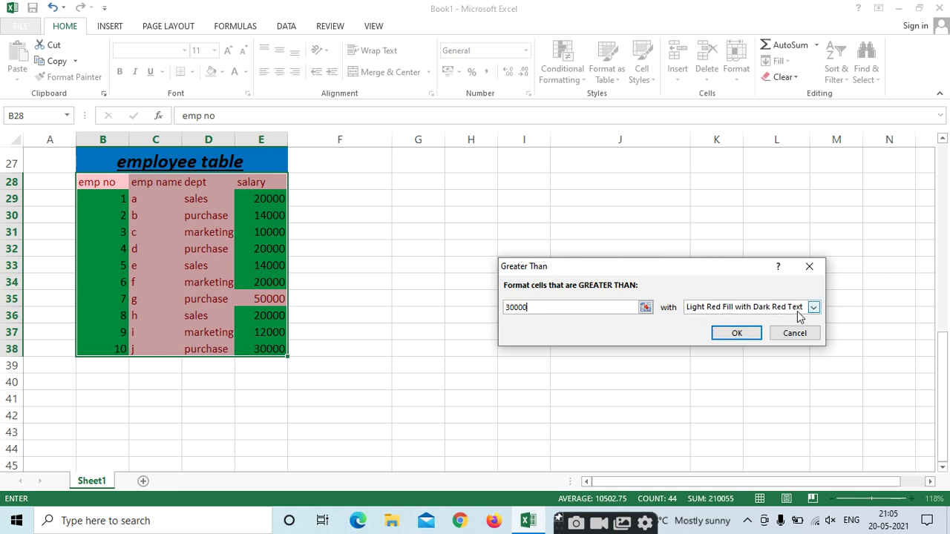
{"action": "left_click", "coordinate": [738, 334]}
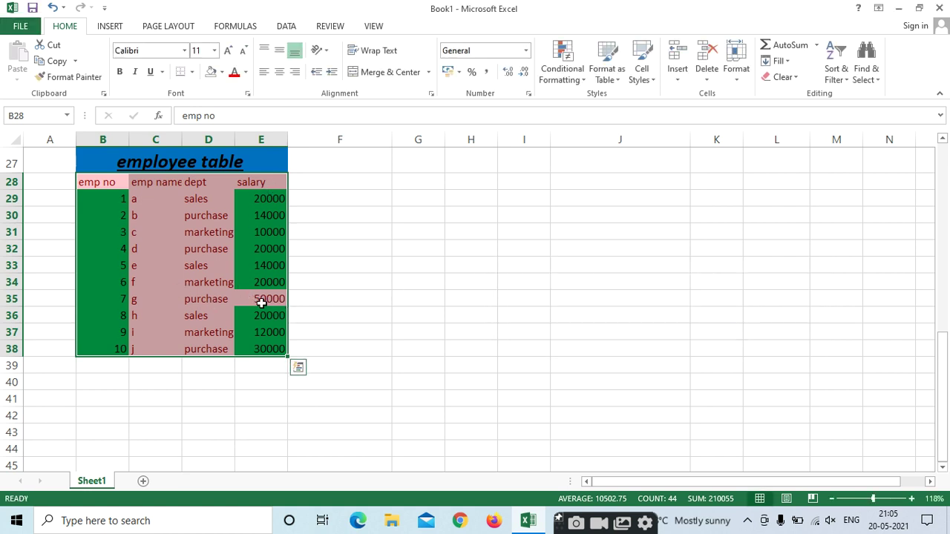
Check row 35 and the salary column against the Greater Than rule, and undo the rule.
{"action": "left_click", "coordinate": [193, 302]}
{"action": "left_click", "coordinate": [263, 302]}
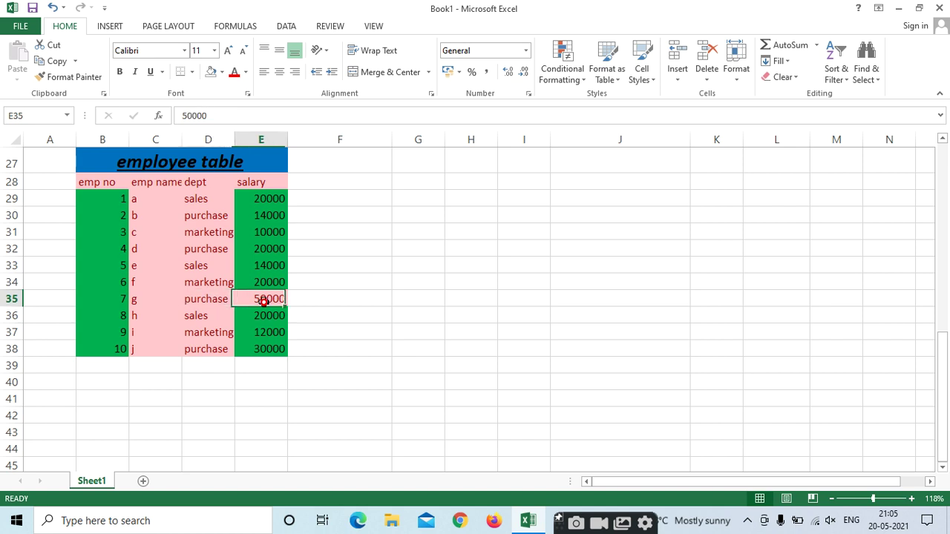
{"action": "left_click", "coordinate": [213, 302]}
{"action": "left_click", "coordinate": [239, 314]}
{"action": "left_click", "coordinate": [271, 300]}
{"action": "left_click_drag", "start_coordinate": [270, 195], "coordinate": [249, 351]}
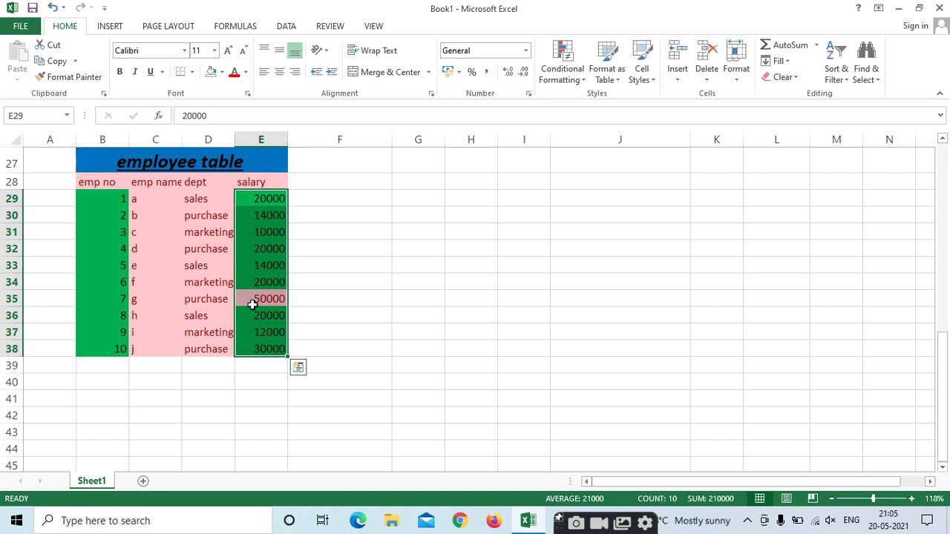
{"action": "left_click", "coordinate": [443, 278]}
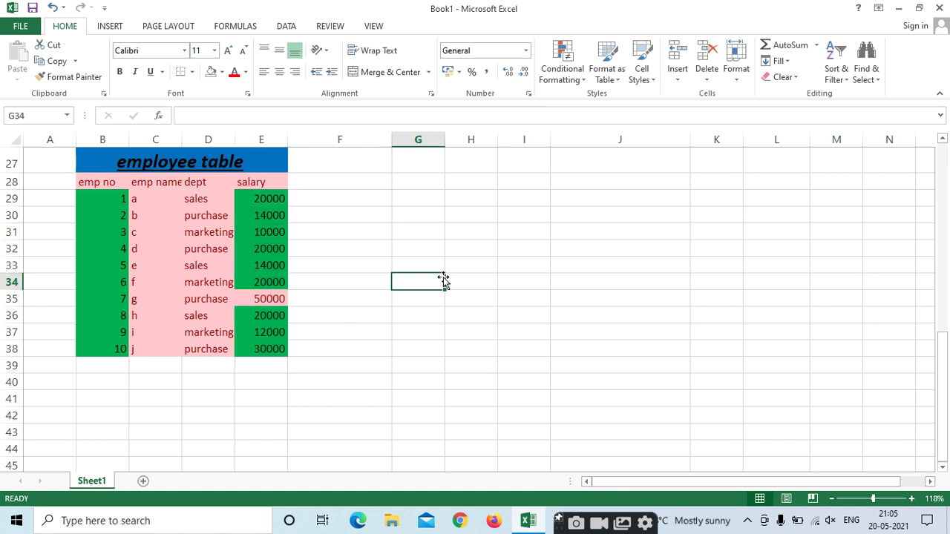
{"action": "key", "text": "ctrl+z"}
{"action": "left_click", "coordinate": [481, 302]}
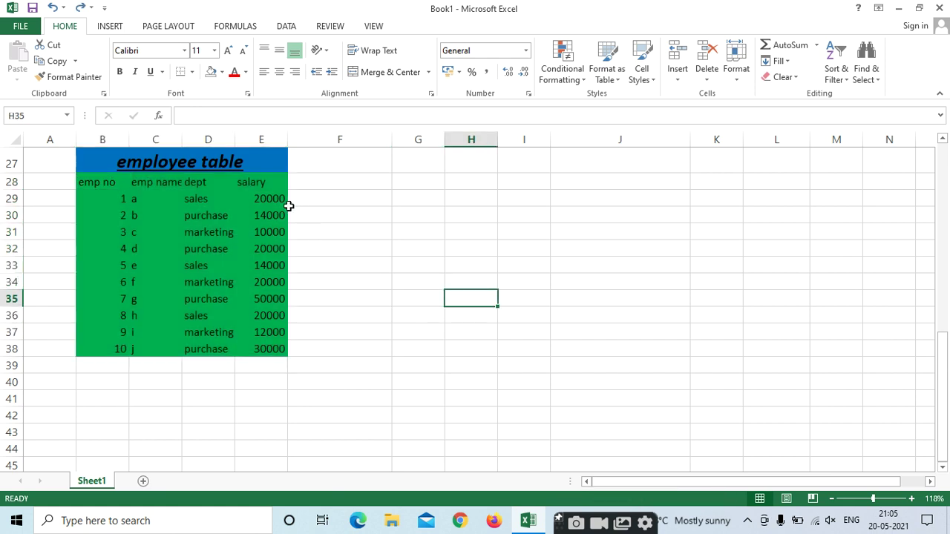
Try a Less Than highlight rule on the salary column E28 to E38 with a threshold of 14000.
{"action": "left_click_drag", "start_coordinate": [261, 185], "coordinate": [271, 346]}
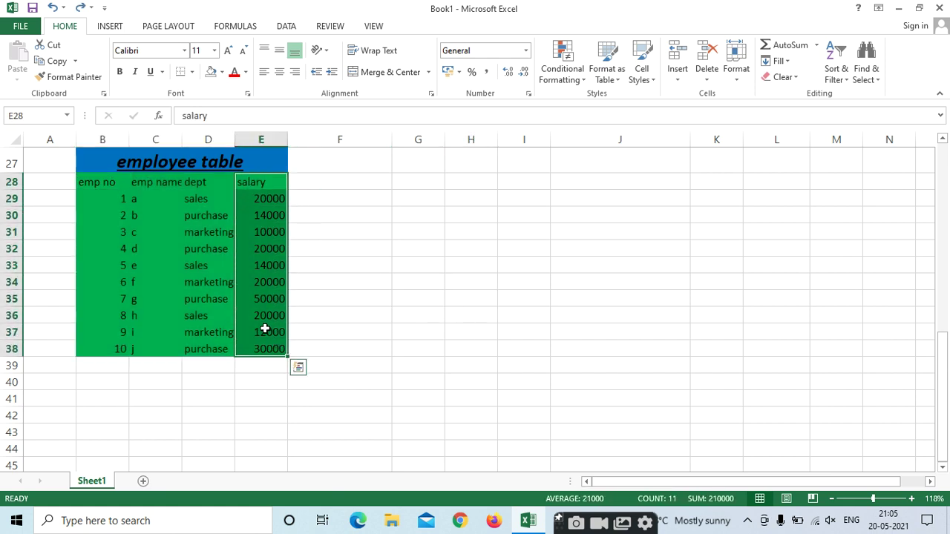
{"action": "left_click", "coordinate": [565, 70]}
{"action": "mouse_move", "coordinate": [594, 102]}
{"action": "left_click", "coordinate": [720, 135]}
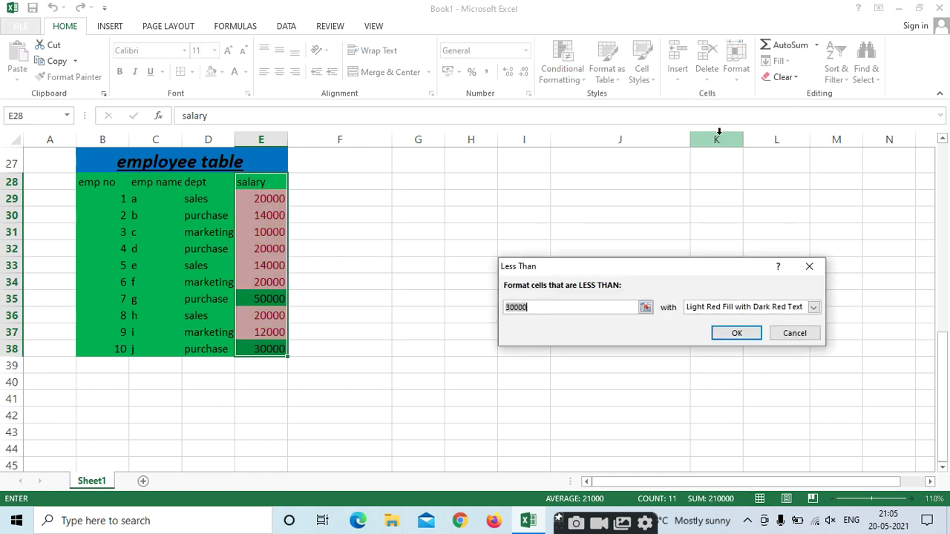
{"action": "key", "text": "BackSpace"}
{"action": "type", "text": "140"}
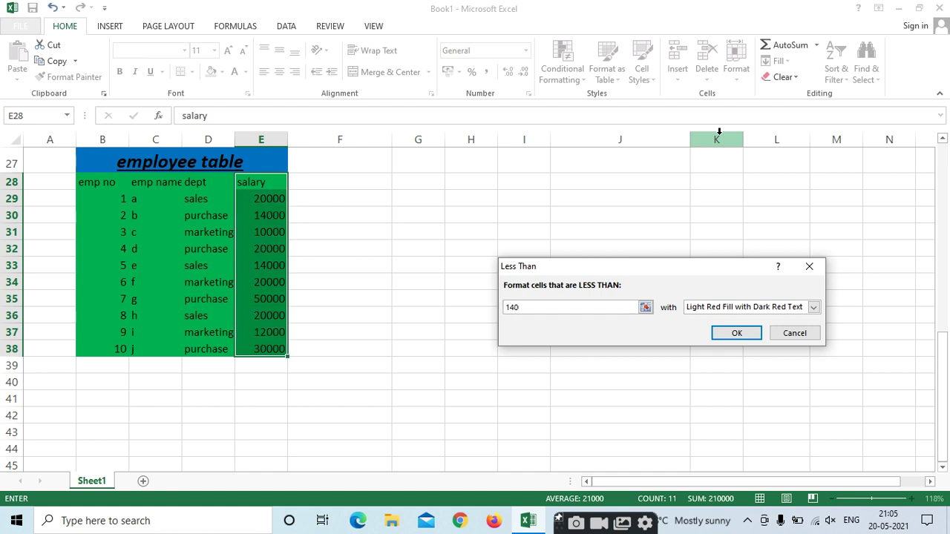
{"action": "type", "text": "00"}
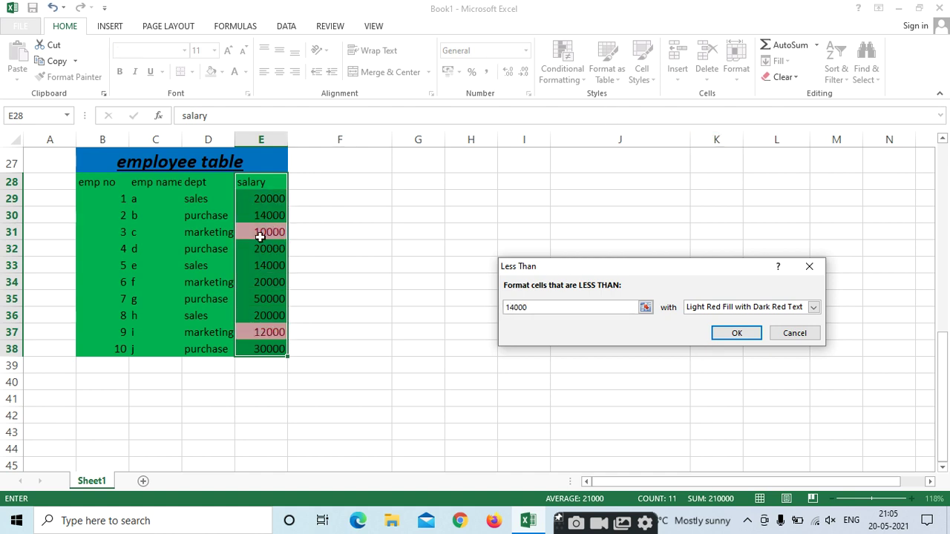
Preview the green fill, Red Border and yellow fill formats for the Less Than rule, and close it without applying.
{"action": "left_click", "coordinate": [814, 308]}
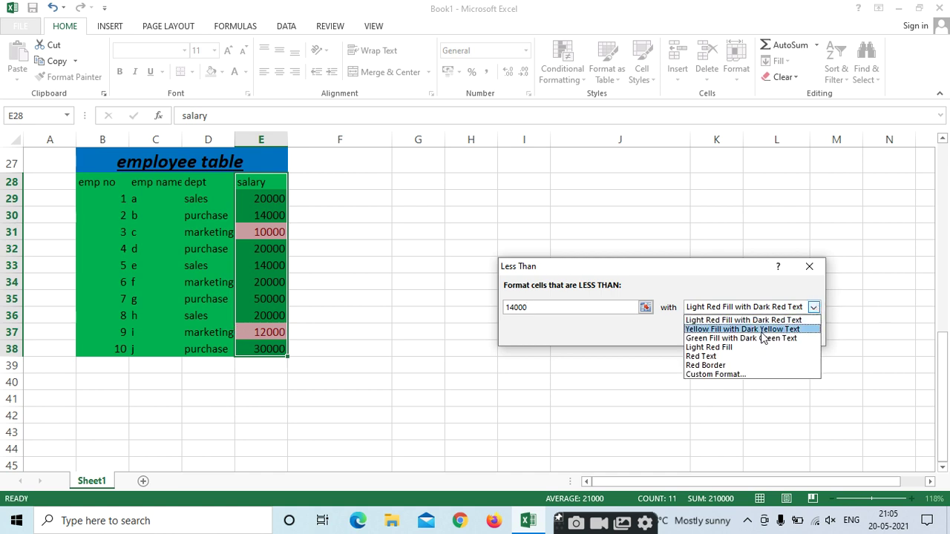
{"action": "left_click", "coordinate": [736, 338]}
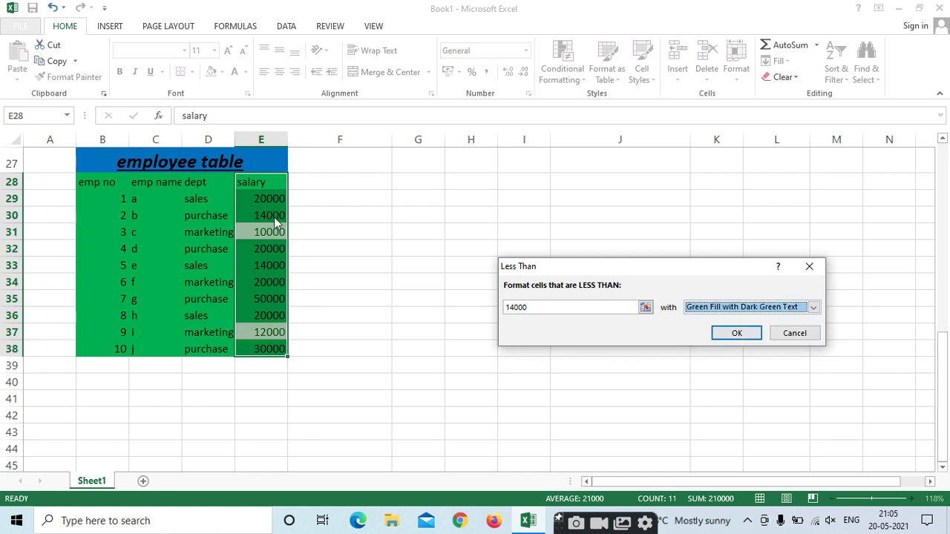
{"action": "left_click", "coordinate": [792, 307]}
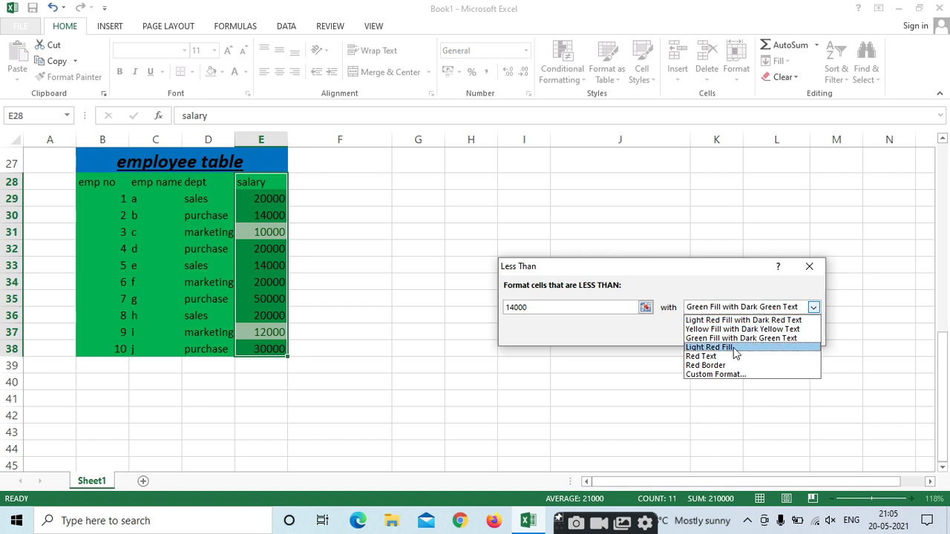
{"action": "left_click", "coordinate": [724, 362]}
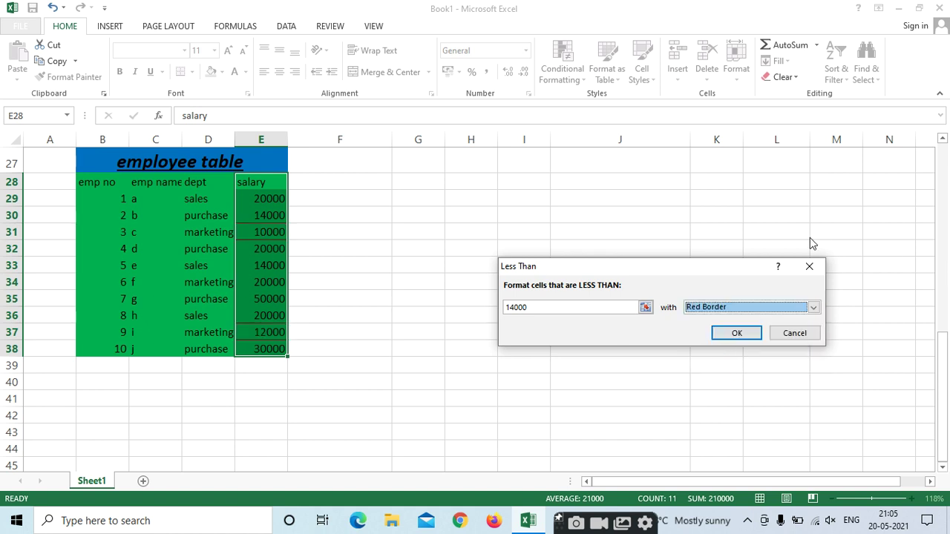
{"action": "left_click", "coordinate": [817, 307]}
{"action": "left_click", "coordinate": [757, 329]}
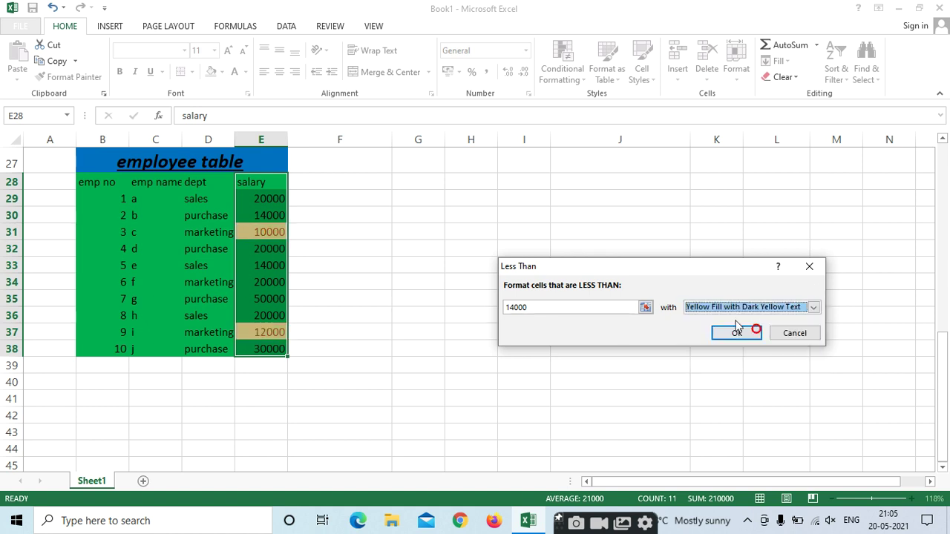
{"action": "left_click", "coordinate": [809, 267]}
Set up a Between highlight rule on the salary column E28 to E38 for values from 12000 to 14000.
{"action": "left_click", "coordinate": [559, 80]}
{"action": "mouse_move", "coordinate": [574, 100]}
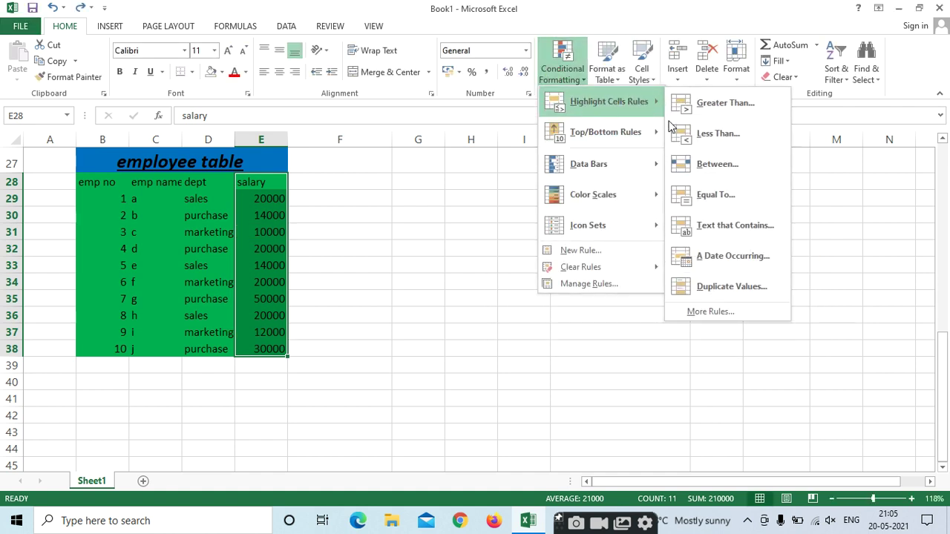
{"action": "left_click", "coordinate": [717, 169]}
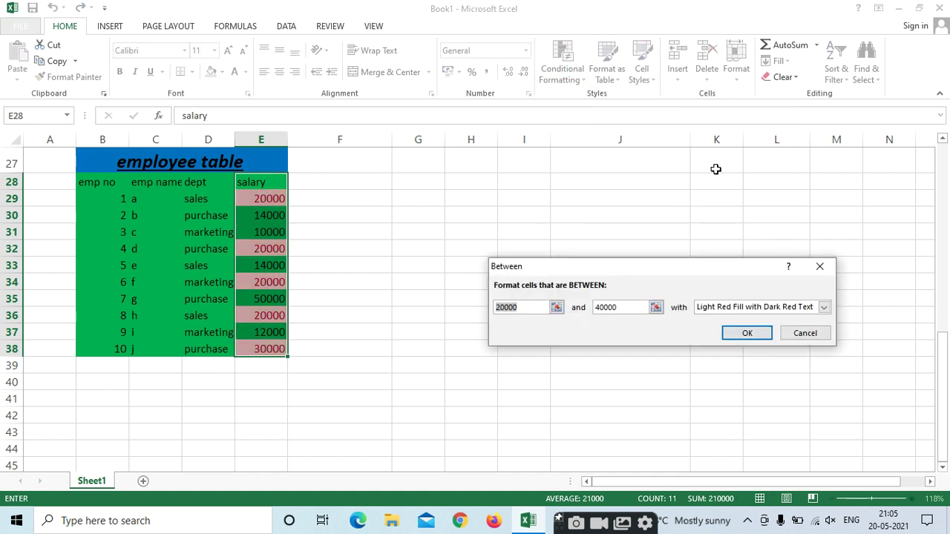
{"action": "key", "text": "BackSpace"}
{"action": "type", "text": "12000"}
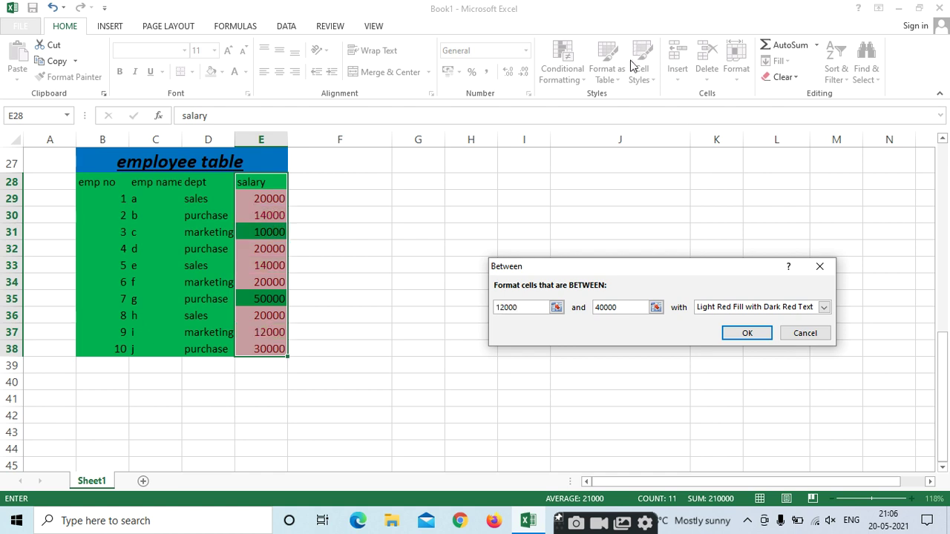
{"action": "left_click", "coordinate": [619, 306]}
{"action": "key", "text": "BackSpace"}
{"action": "key", "text": "BackSpace"}
{"action": "key", "text": "BackSpace"}
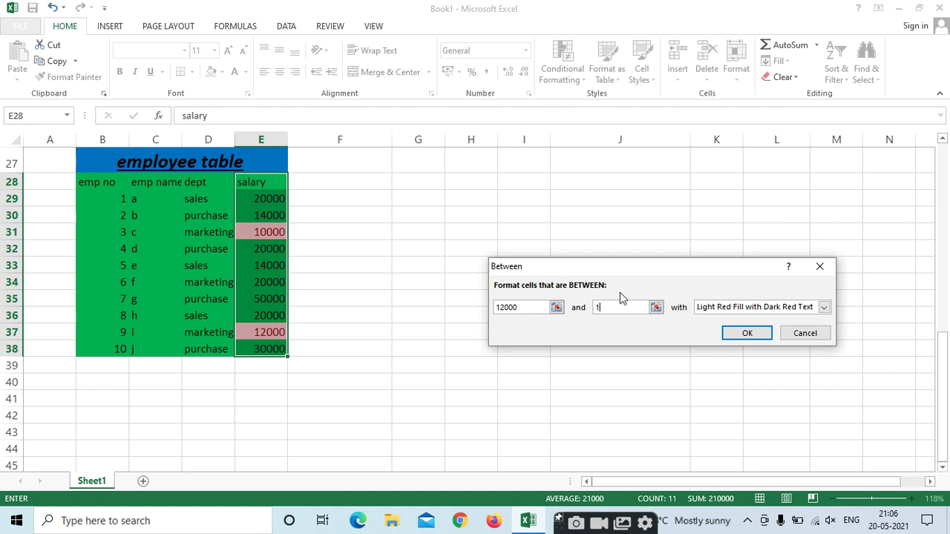
{"action": "type", "text": "14000"}
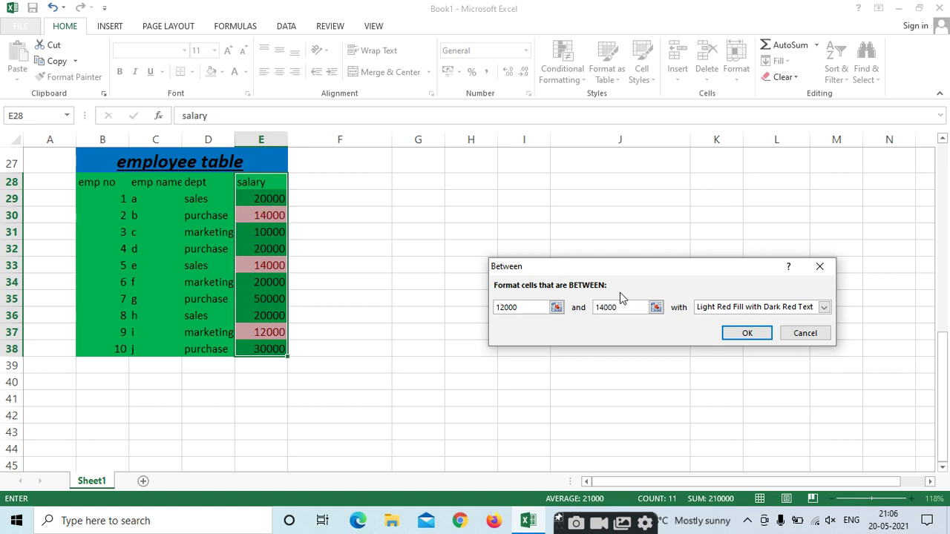
Look at the custom format option and preview the green fill, Red Border and yellow fill formats for the Between rule.
{"action": "left_click", "coordinate": [824, 307]}
{"action": "left_click", "coordinate": [720, 374]}
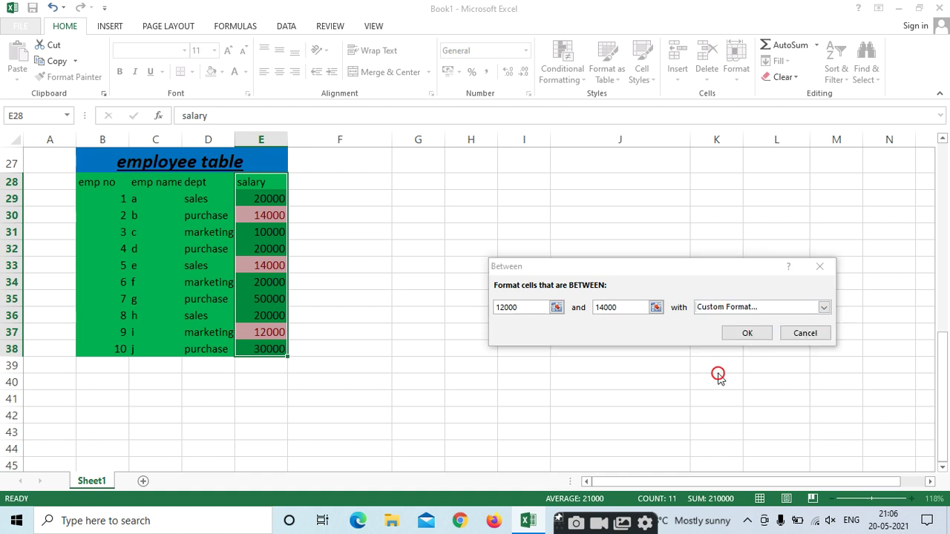
{"action": "left_click", "coordinate": [828, 112]}
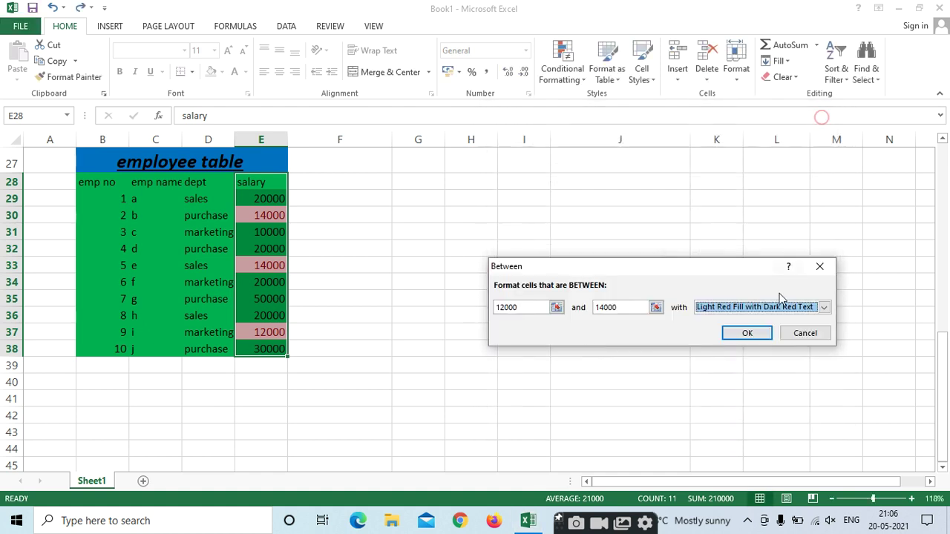
{"action": "left_click", "coordinate": [824, 307]}
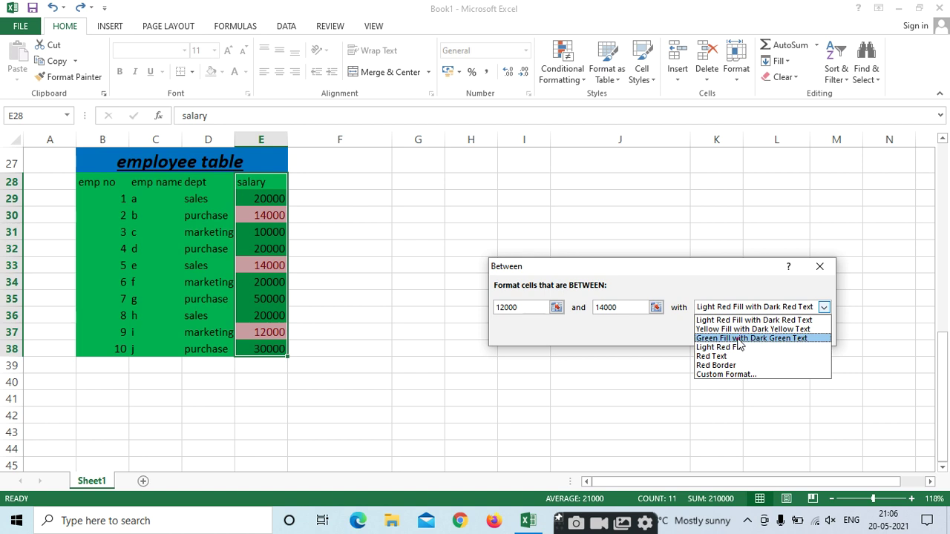
{"action": "left_click", "coordinate": [742, 338]}
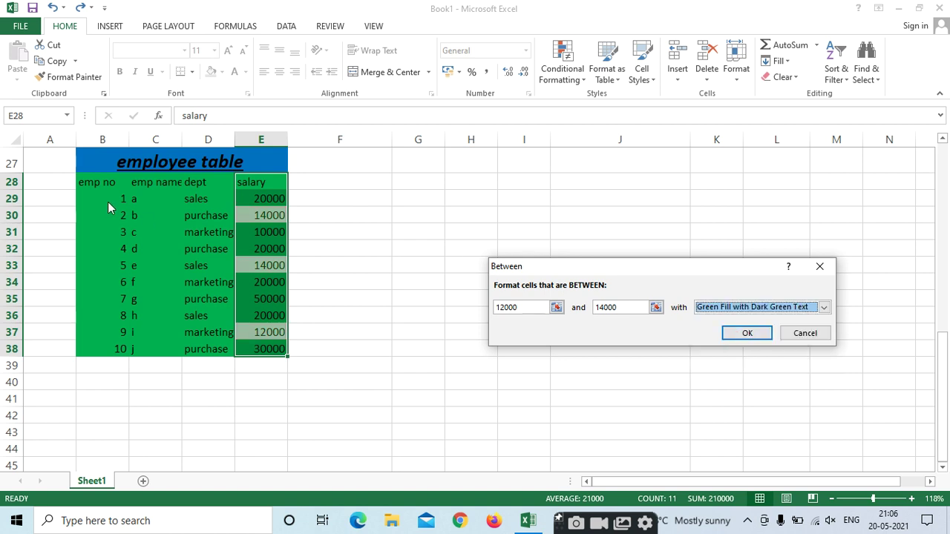
{"action": "left_click", "coordinate": [824, 308]}
{"action": "left_click", "coordinate": [744, 365]}
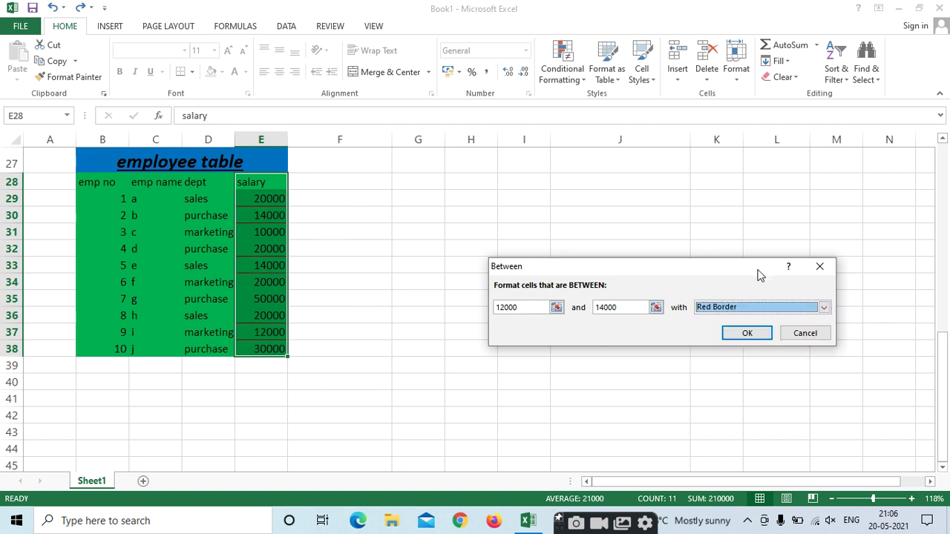
{"action": "left_click", "coordinate": [824, 308]}
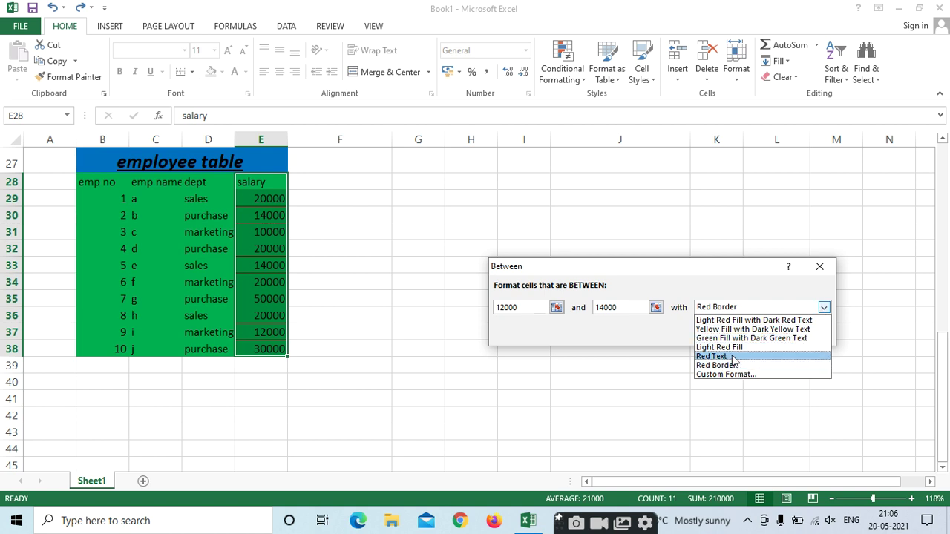
{"action": "left_click", "coordinate": [753, 329]}
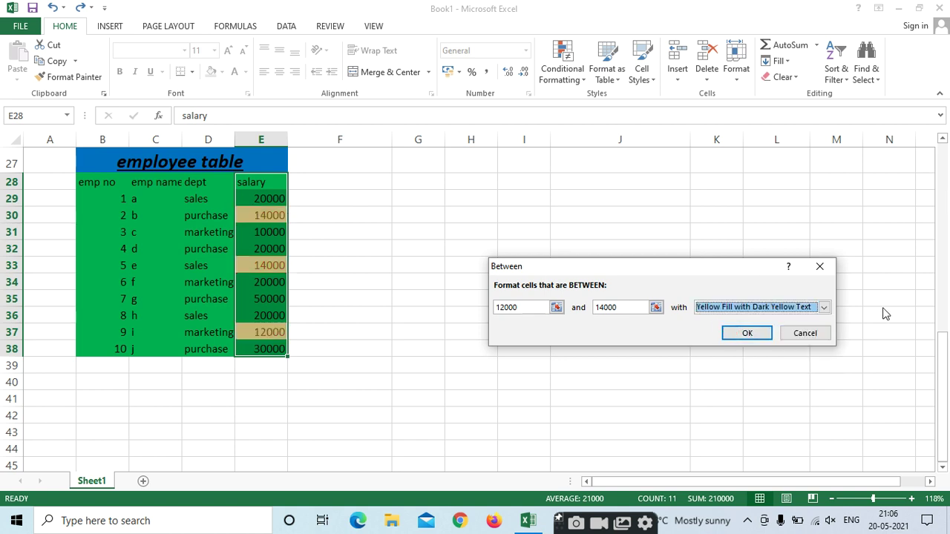
Apply the Between rule to the salary column with Light Red Fill with Dark Red Text.
{"action": "left_click", "coordinate": [822, 307]}
{"action": "left_click", "coordinate": [790, 320]}
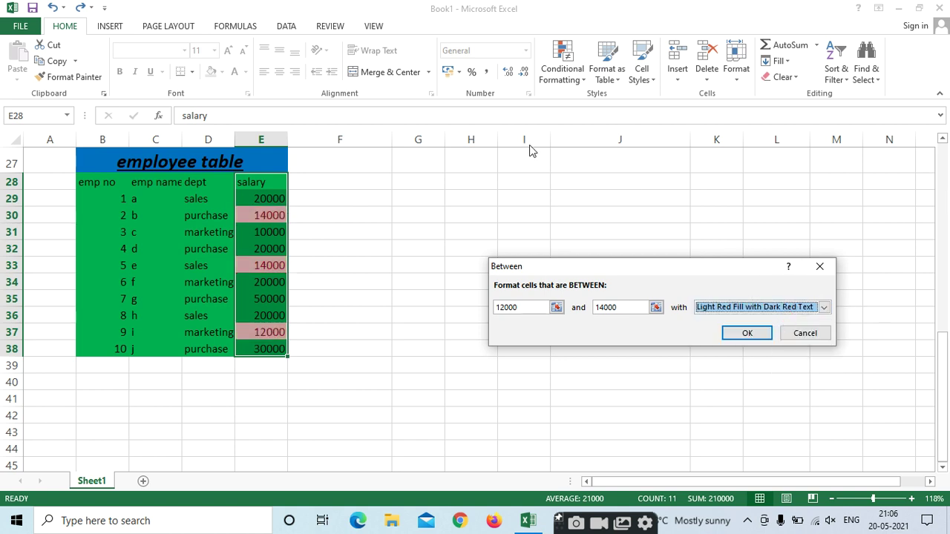
{"action": "left_click", "coordinate": [761, 334]}
Apply an Equal To 50000 highlight rule to E28 to E38 with Light Red Fill with Dark Red Text.
{"action": "left_click", "coordinate": [562, 69]}
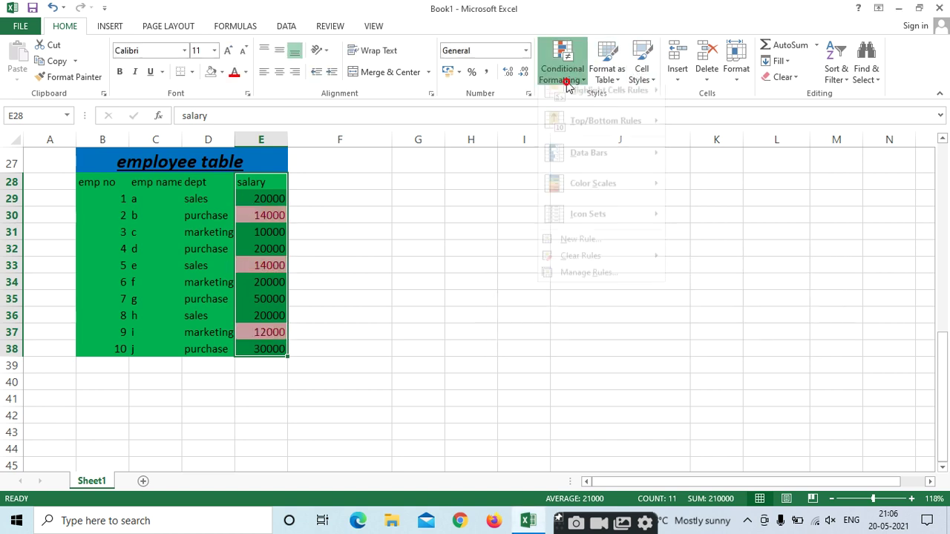
{"action": "mouse_move", "coordinate": [601, 105]}
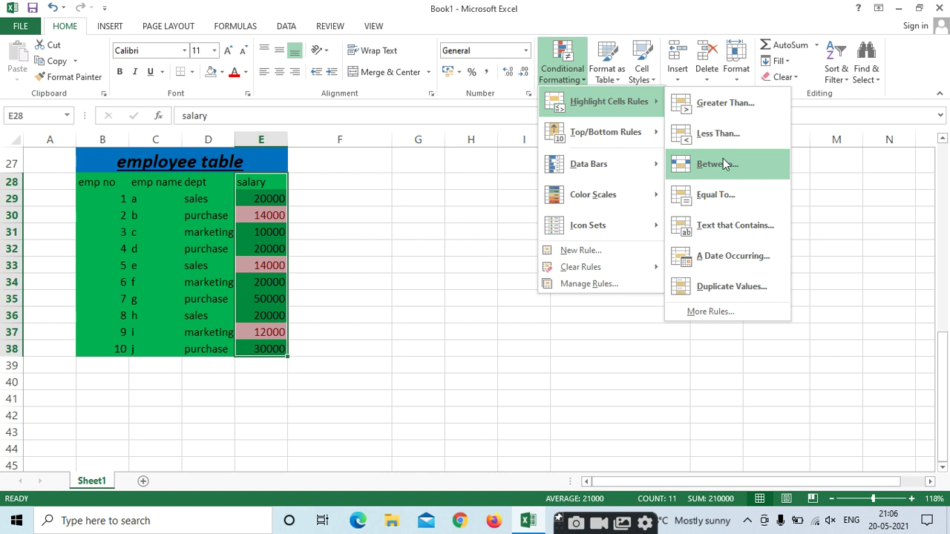
{"action": "left_click", "coordinate": [720, 195]}
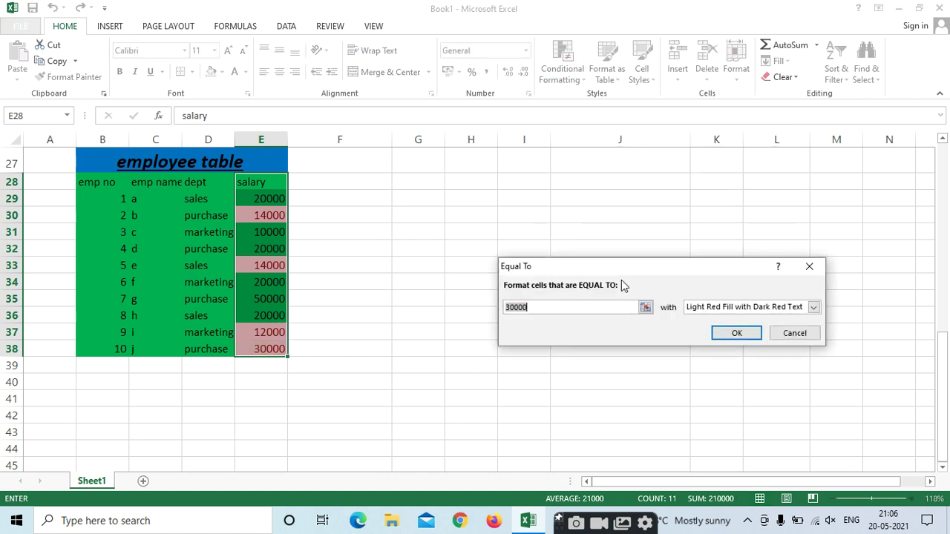
{"action": "key", "text": "BackSpace"}
{"action": "type", "text": "50000"}
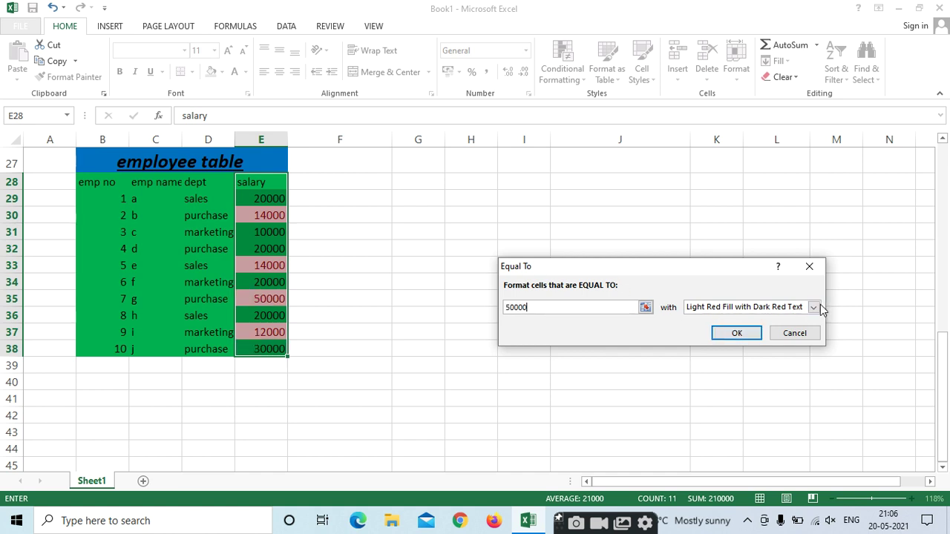
{"action": "left_click", "coordinate": [740, 332]}
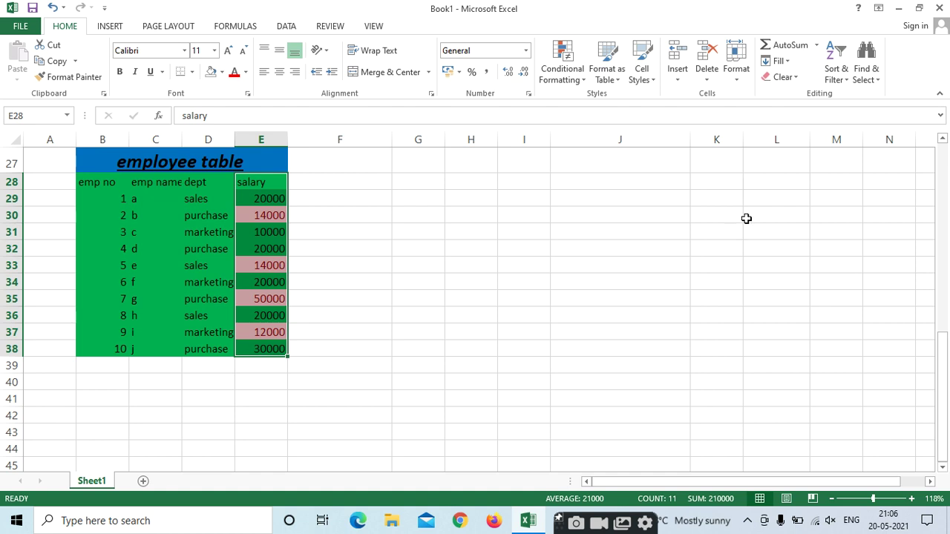
Apply a Less Than 30000 highlight rule to the salary column with Light Red Fill with Dark Red Text.
{"action": "left_click", "coordinate": [559, 76]}
{"action": "mouse_move", "coordinate": [594, 98]}
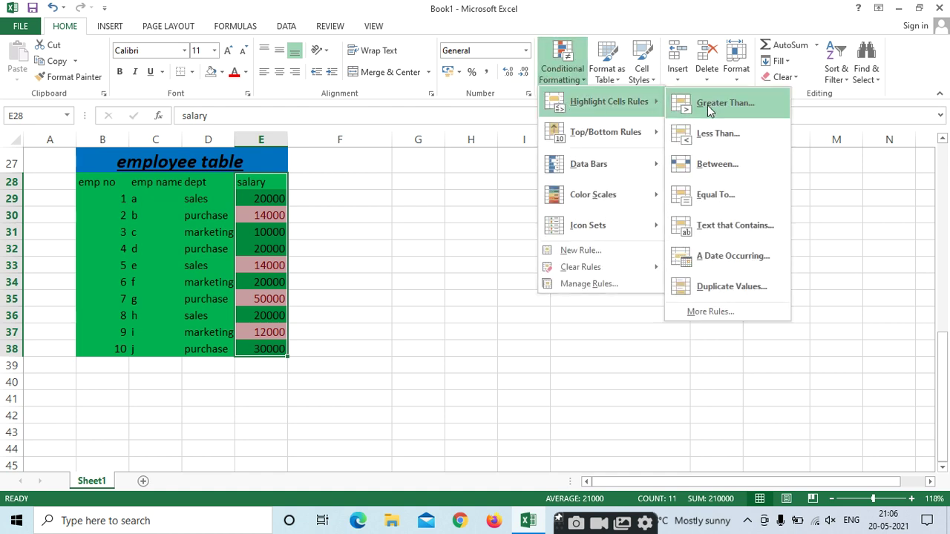
{"action": "left_click", "coordinate": [715, 136]}
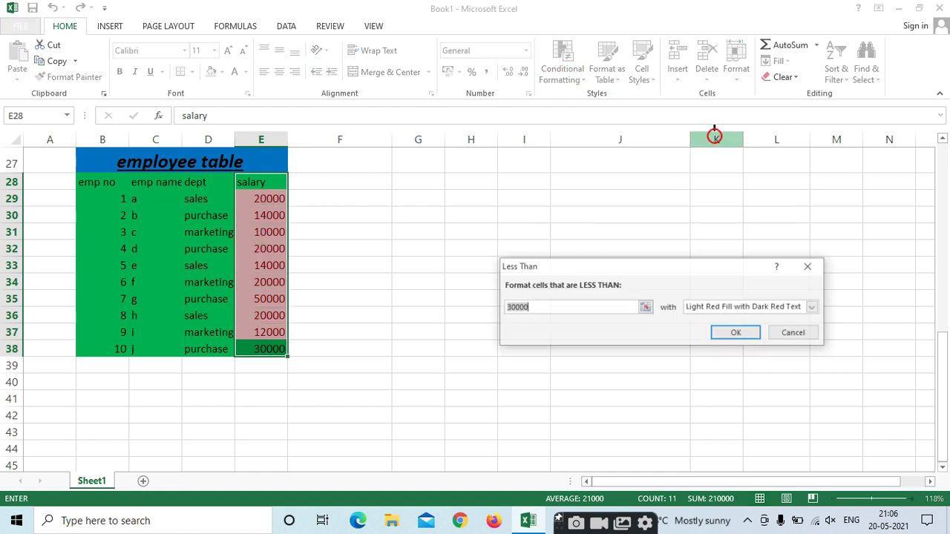
{"action": "left_click", "coordinate": [734, 333]}
{"action": "left_click", "coordinate": [504, 269]}
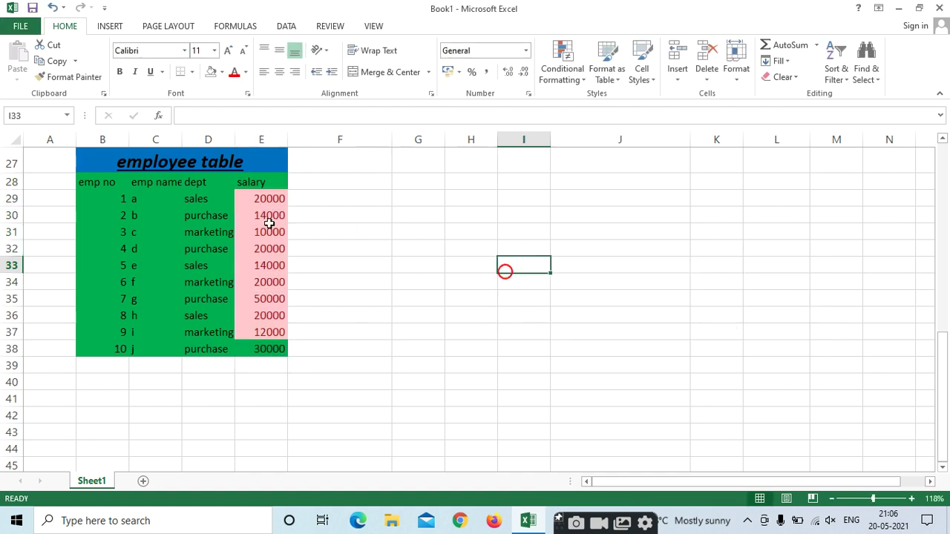
Undo the salary column's highlight rules and try an Equal To rule of 20000 on E28 to E38, closing it without applying.
{"action": "left_click", "coordinate": [268, 181]}
{"action": "key", "text": "ctrl+shift+Down"}
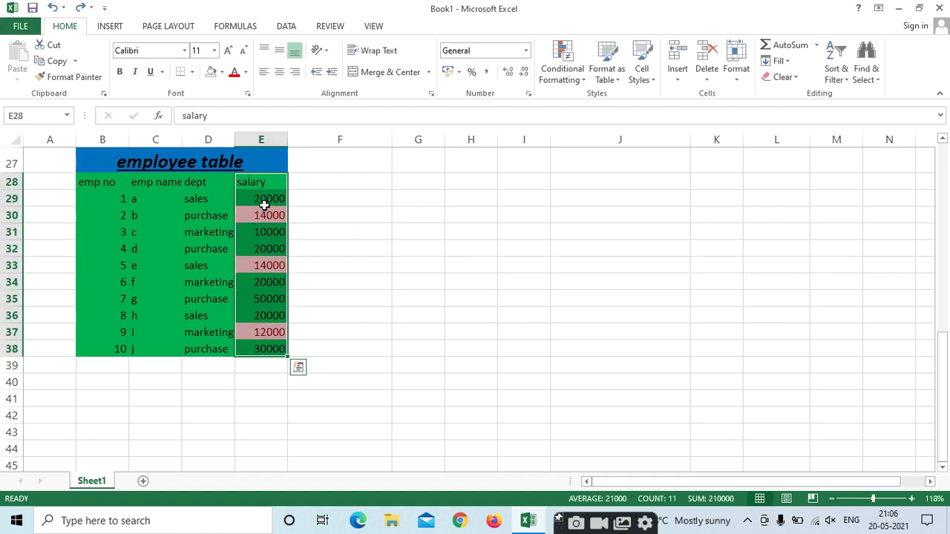
{"action": "left_click", "coordinate": [563, 70]}
{"action": "mouse_move", "coordinate": [609, 102]}
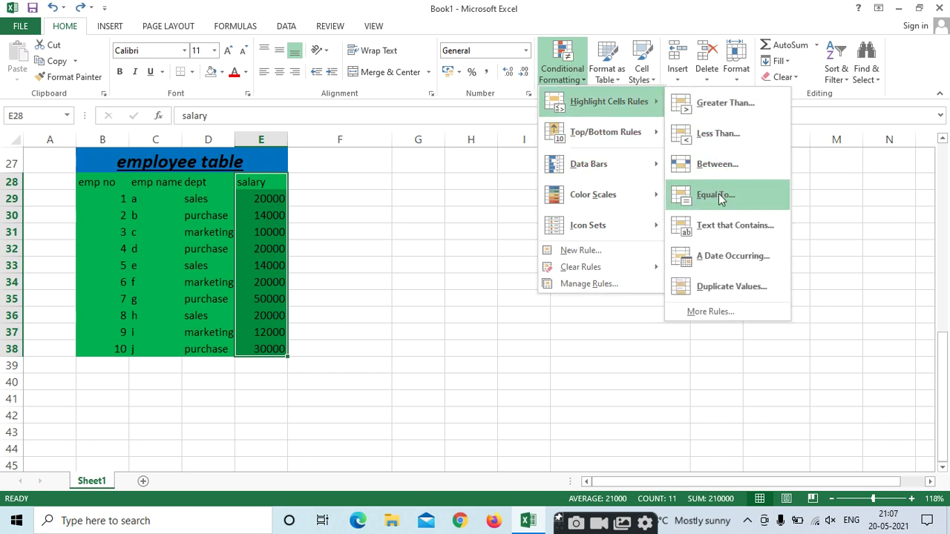
{"action": "left_click", "coordinate": [708, 195]}
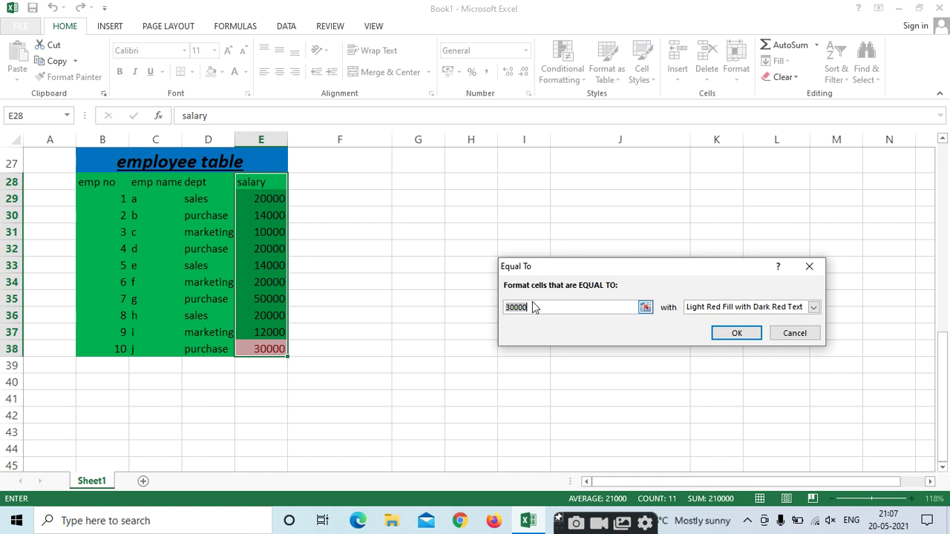
{"action": "key", "text": "BackSpace"}
{"action": "type", "text": "2"}
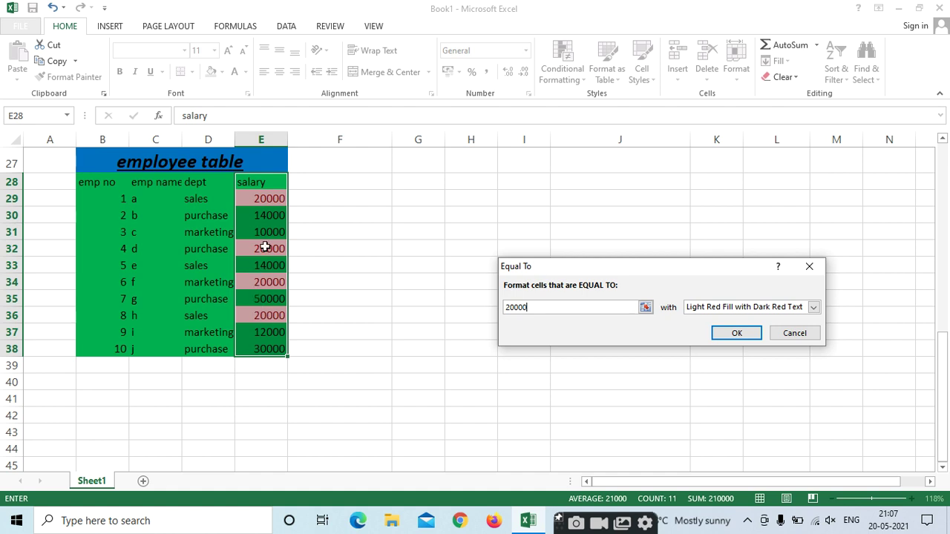
{"action": "left_click", "coordinate": [795, 333]}
{"action": "left_click", "coordinate": [568, 78]}
{"action": "mouse_move", "coordinate": [631, 108]}
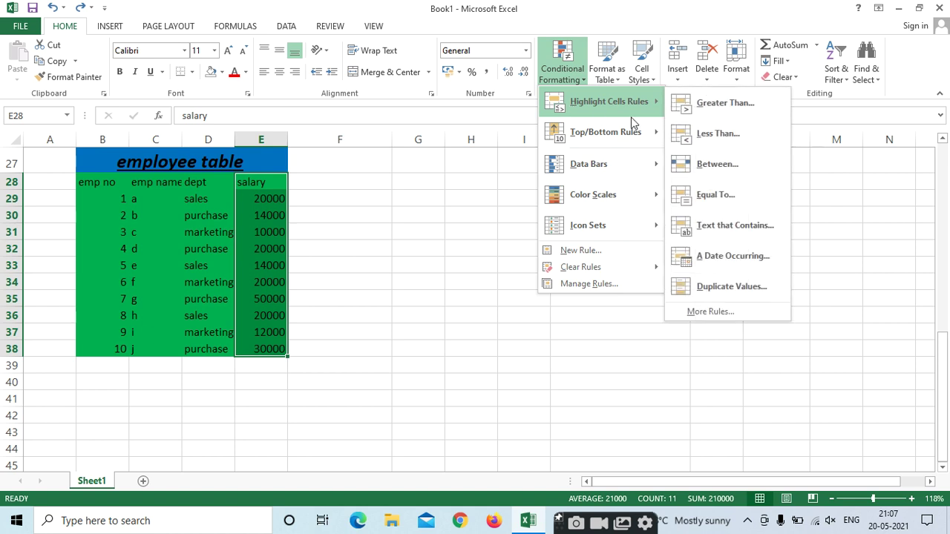
{"action": "left_click", "coordinate": [722, 226]}
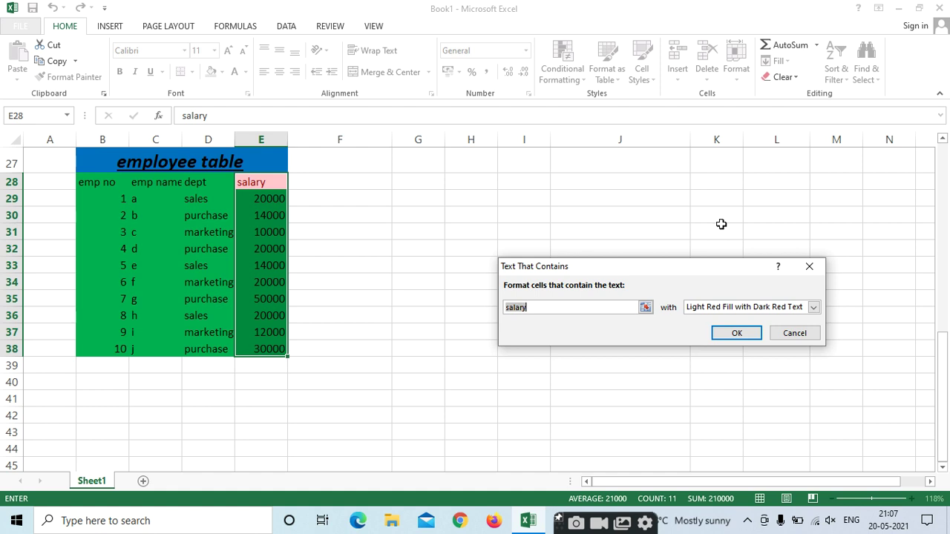
{"action": "left_click", "coordinate": [784, 332]}
{"action": "left_click", "coordinate": [434, 216]}
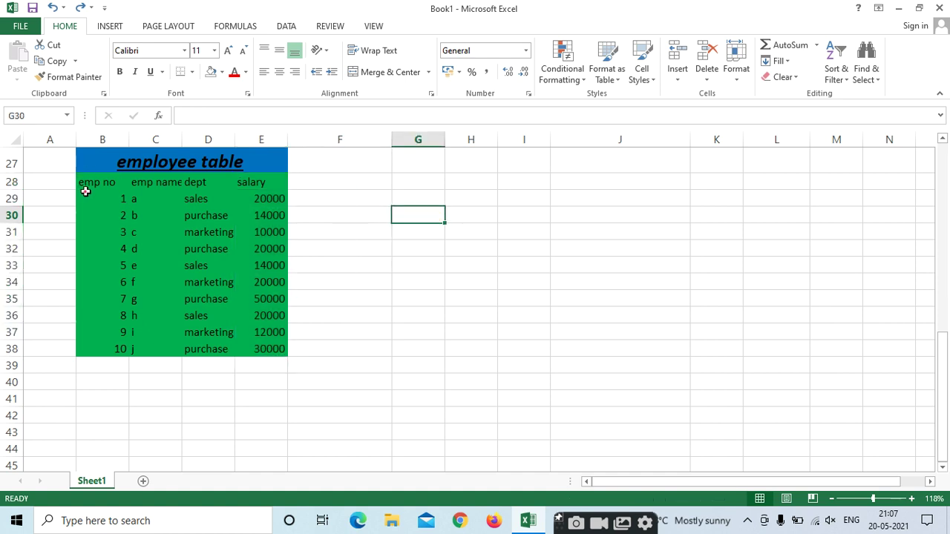
Select the employee records B29 to E38 and start choosing a highlight cells rule for them.
{"action": "left_click_drag", "start_coordinate": [85, 196], "coordinate": [276, 346]}
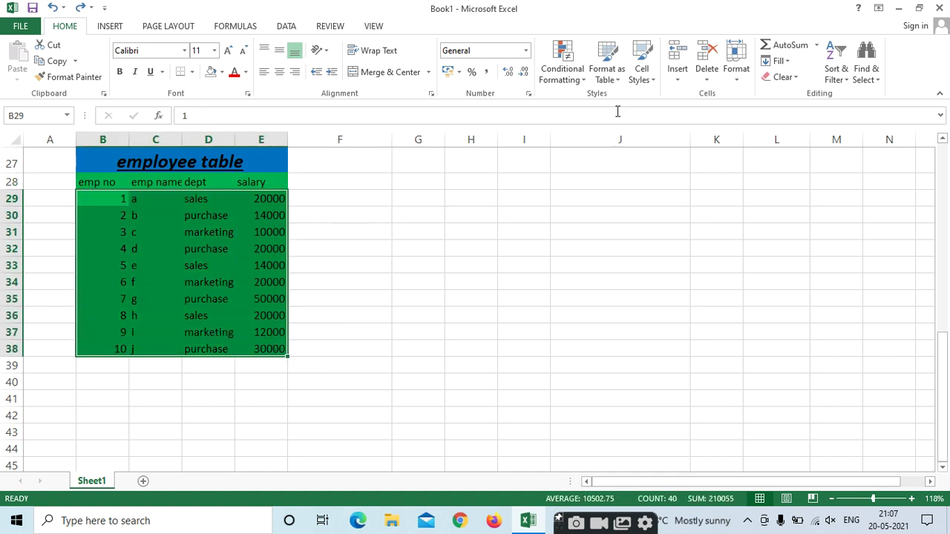
{"action": "left_click", "coordinate": [544, 71]}
{"action": "mouse_move", "coordinate": [612, 110]}
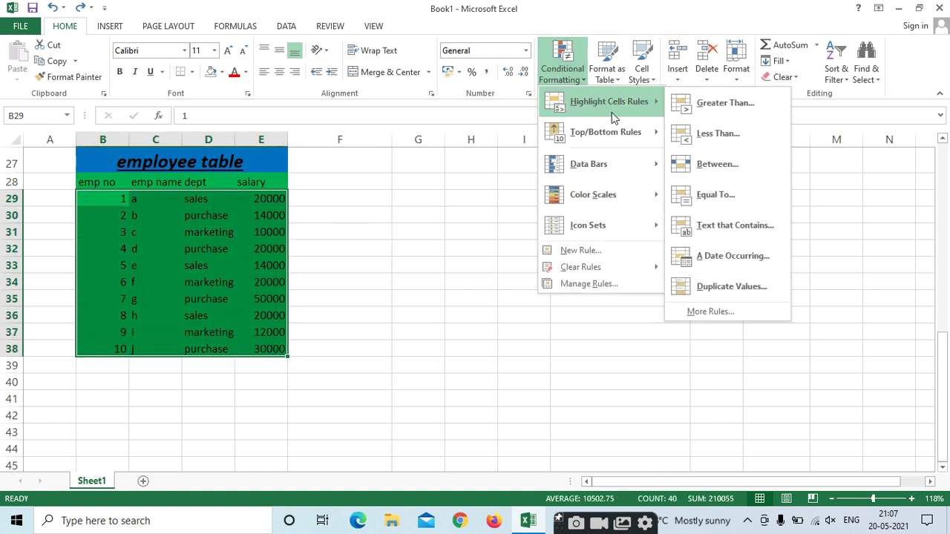
Preview highlighting employee table cells that contain the text 'p' with Light Red Fill with Dark Red Text, without applying the rule.
{"action": "left_click", "coordinate": [720, 225]}
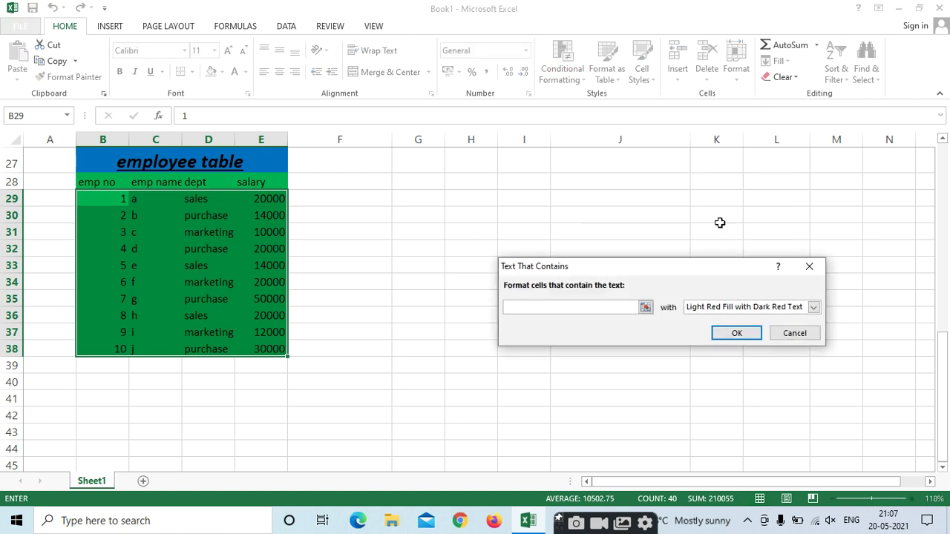
{"action": "type", "text": "p"}
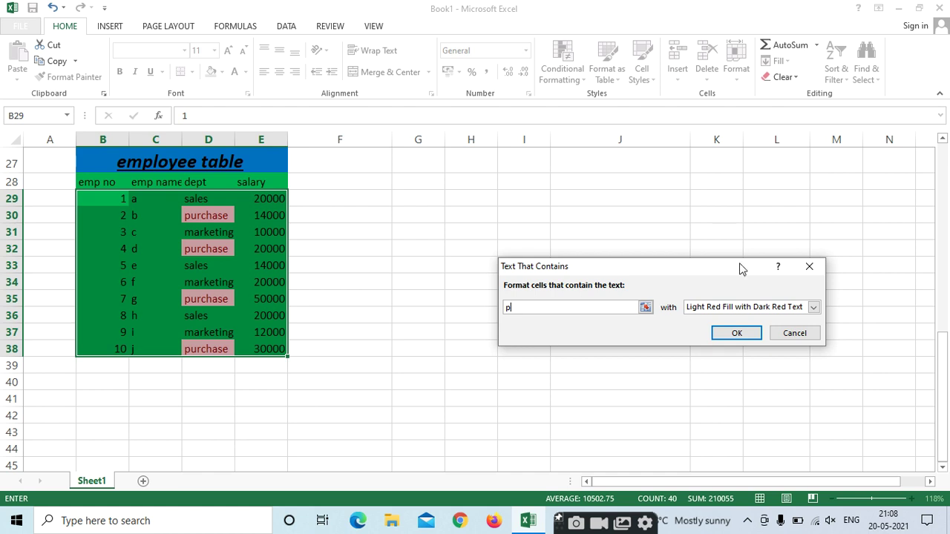
{"action": "left_click", "coordinate": [792, 334]}
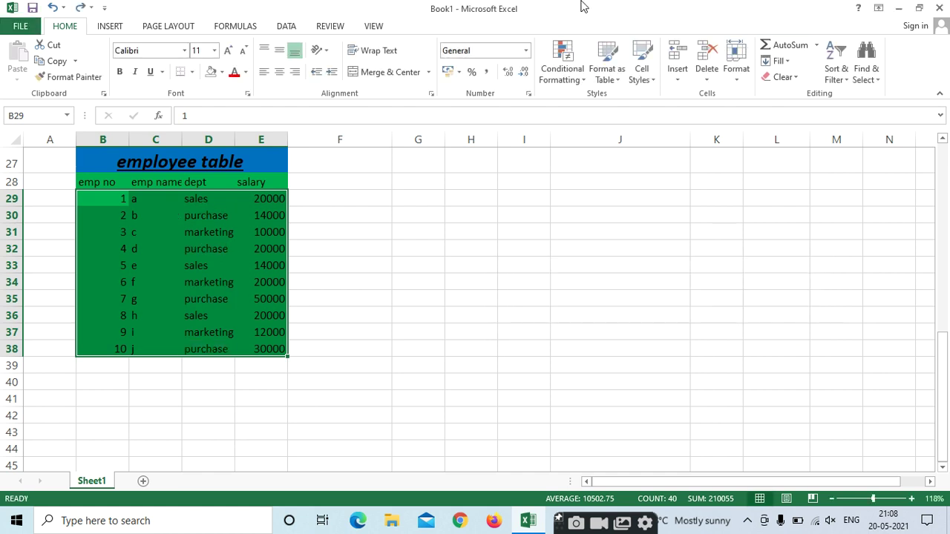
{"action": "left_click", "coordinate": [566, 74]}
{"action": "mouse_move", "coordinate": [628, 108]}
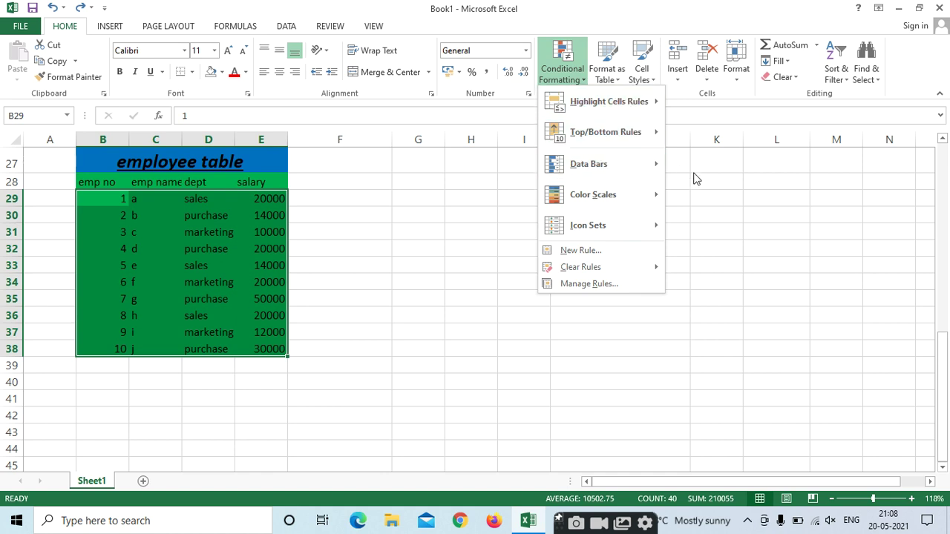
{"action": "left_click", "coordinate": [307, 195]}
{"action": "left_click", "coordinate": [342, 194]}
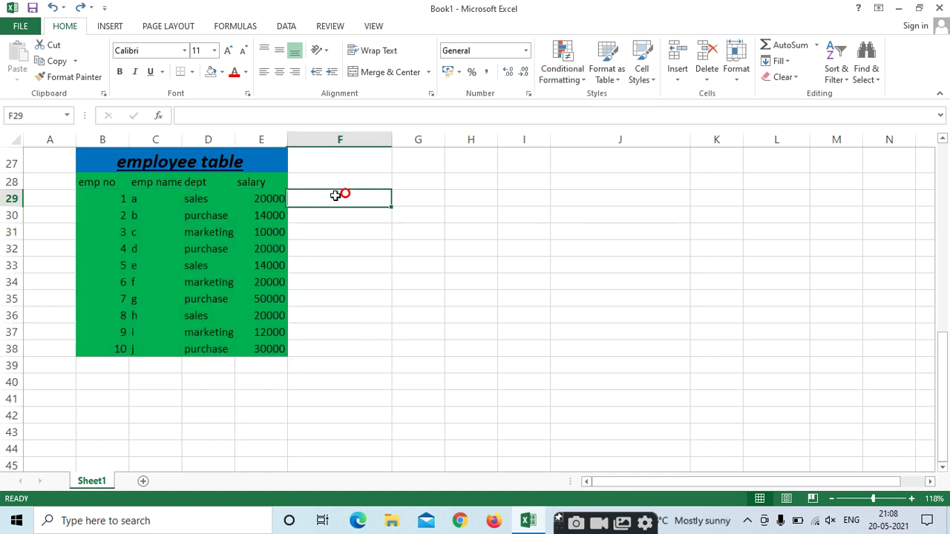
Enter the date 1-1-2021 in A29 and fill the date series down to A38 beside the employee table.
{"action": "left_click", "coordinate": [50, 196]}
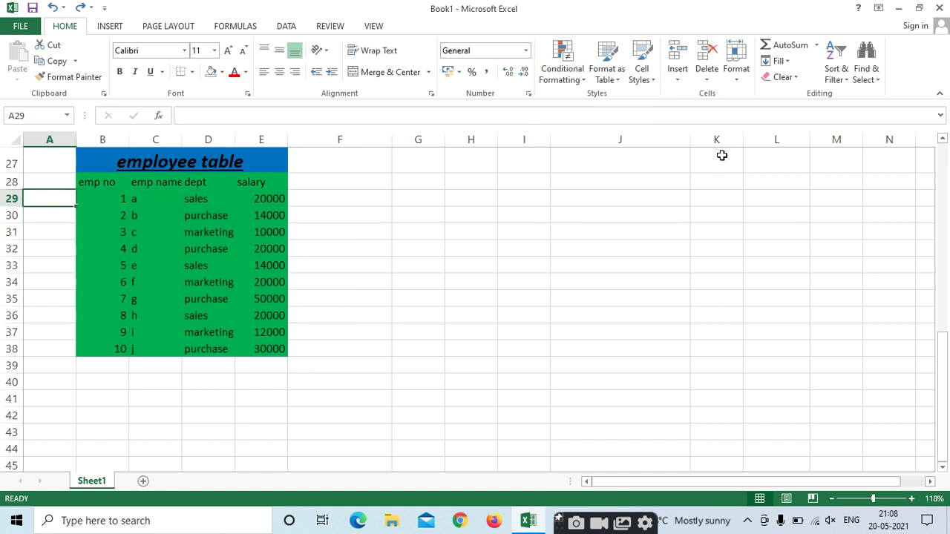
{"action": "type", "text": "1-1"}
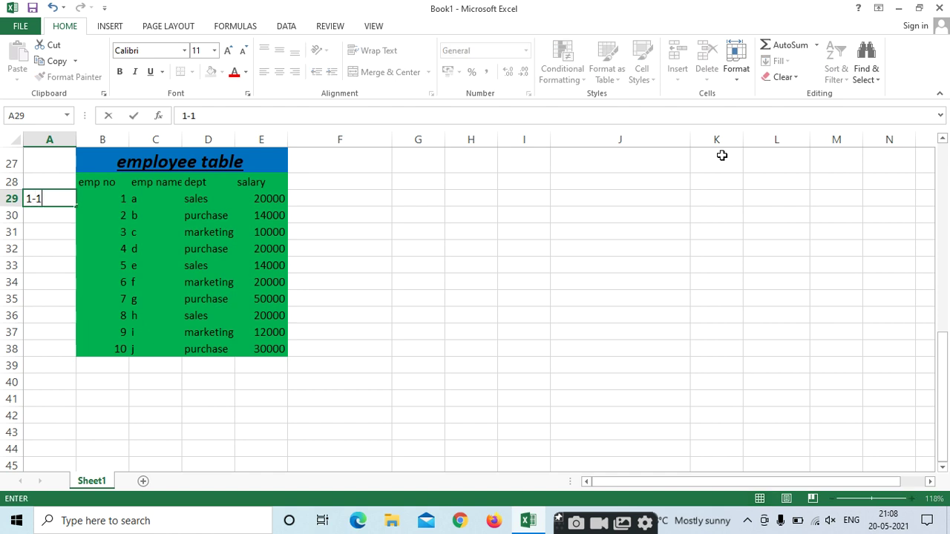
{"action": "type", "text": "-2021"}
{"action": "left_click", "coordinate": [621, 299]}
{"action": "left_click", "coordinate": [78, 206]}
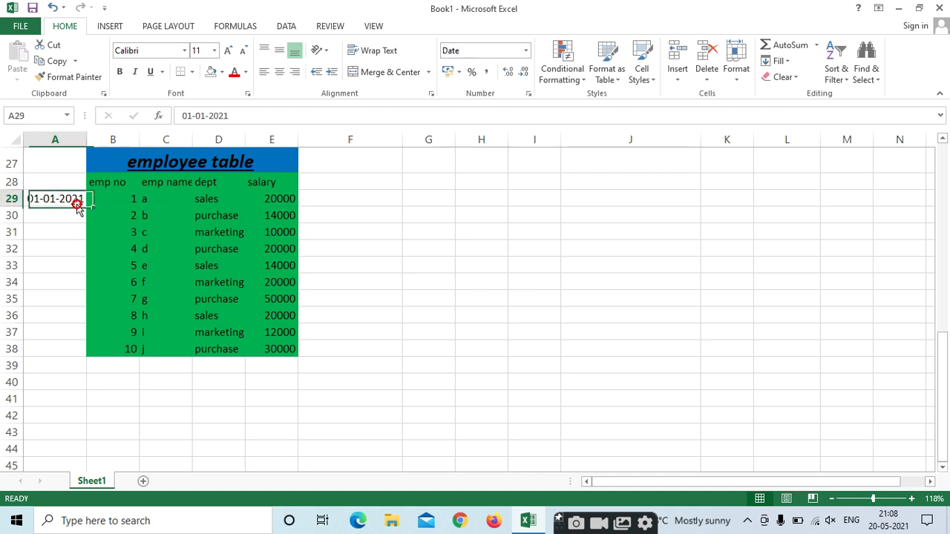
{"action": "left_click_drag", "start_coordinate": [85, 205], "coordinate": [49, 351]}
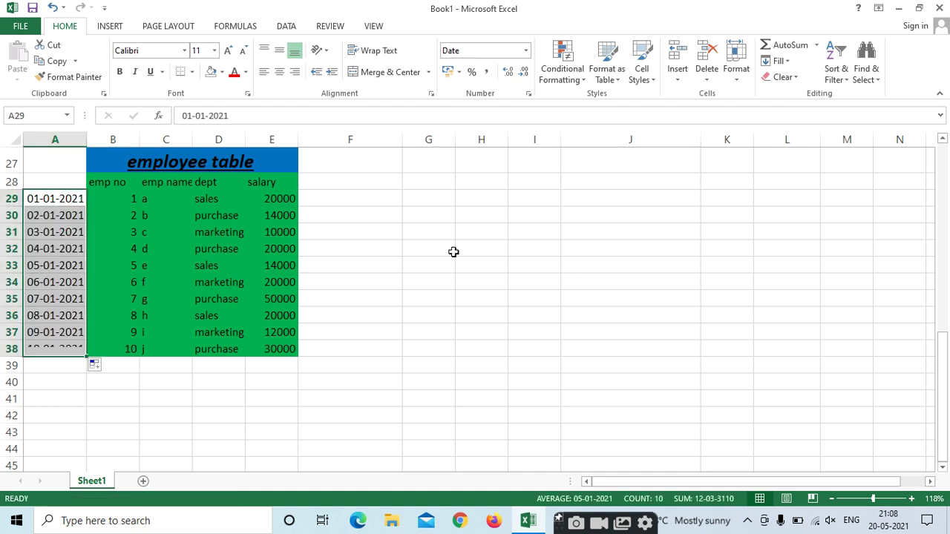
{"action": "left_click", "coordinate": [537, 230]}
Highlight dates in A29:D38 occurring in the last 7 days with Light Red Fill with Dark Red Text.
{"action": "left_click_drag", "start_coordinate": [52, 195], "coordinate": [241, 351]}
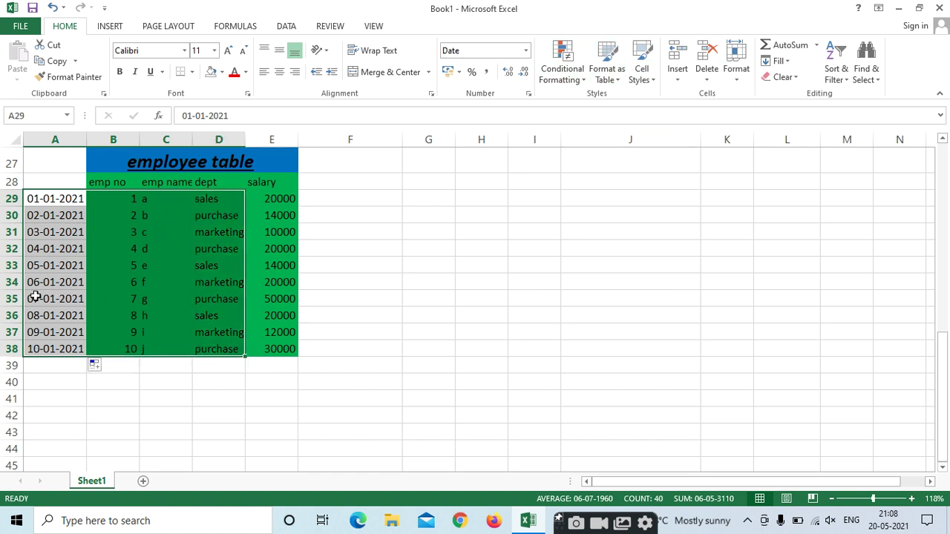
{"action": "left_click", "coordinate": [566, 74]}
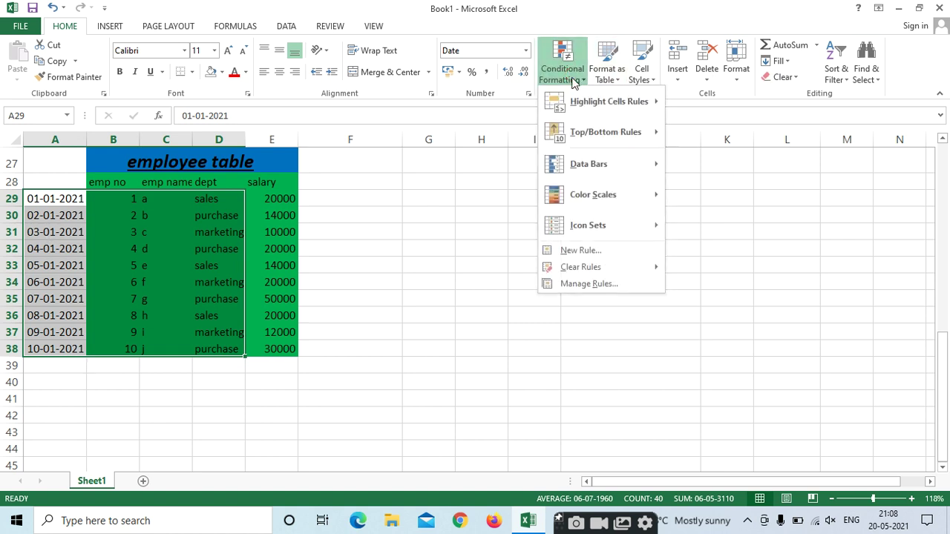
{"action": "left_click", "coordinate": [756, 259]}
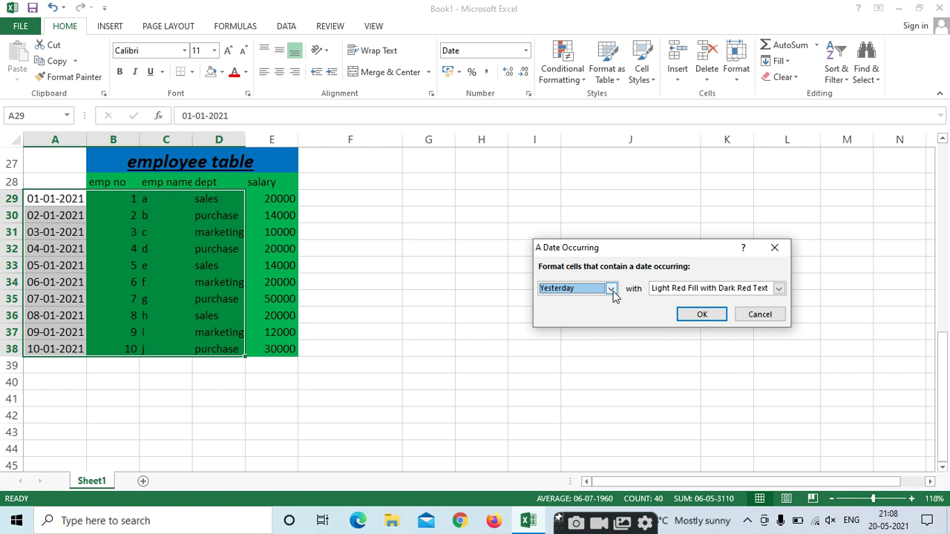
{"action": "left_click", "coordinate": [612, 289]}
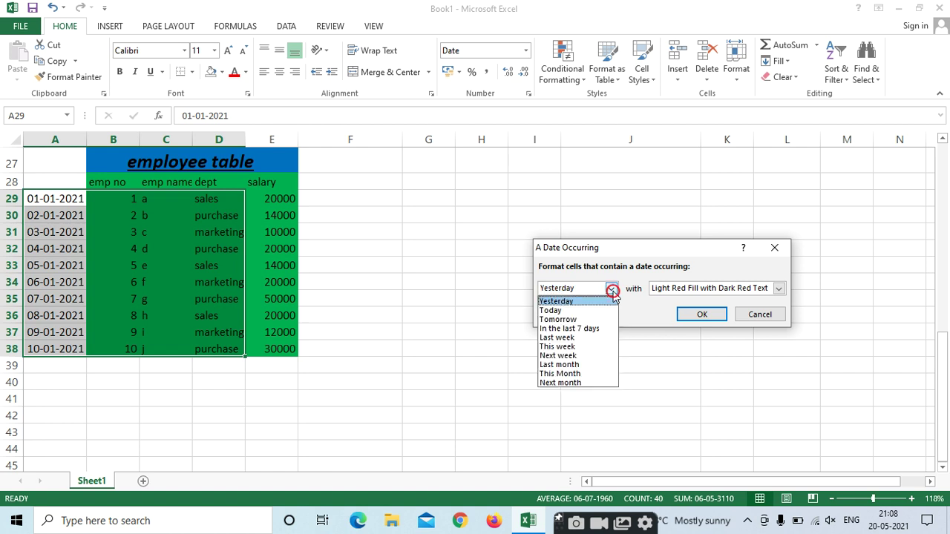
{"action": "left_click", "coordinate": [582, 328]}
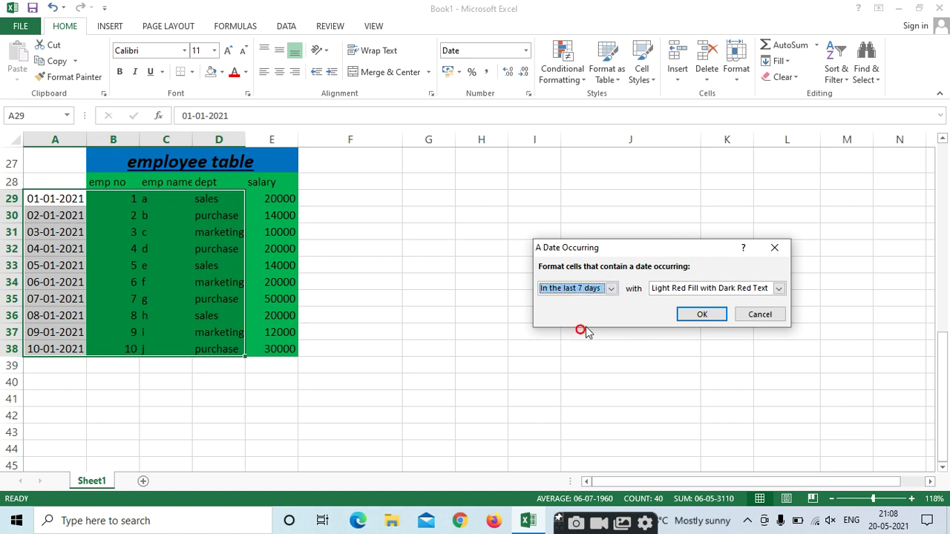
{"action": "left_click", "coordinate": [698, 316]}
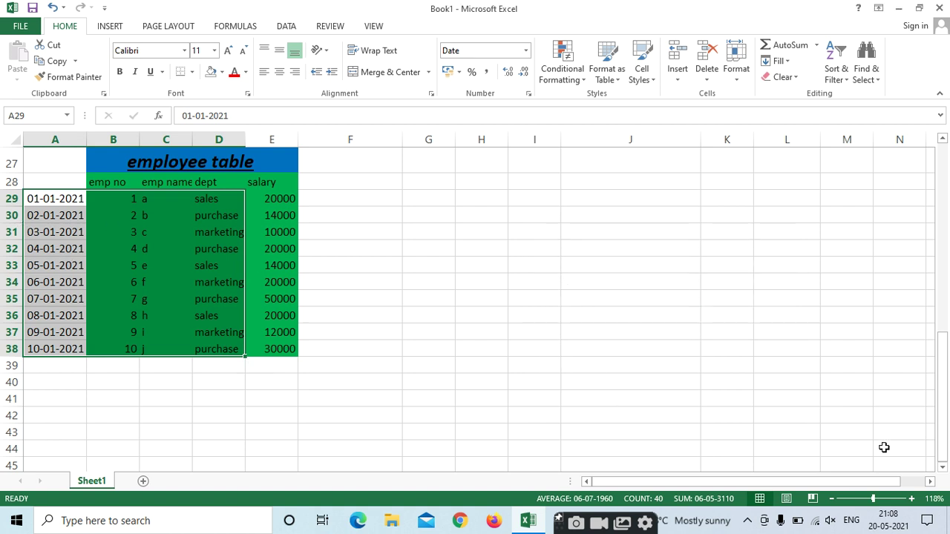
{"action": "left_click", "coordinate": [632, 218]}
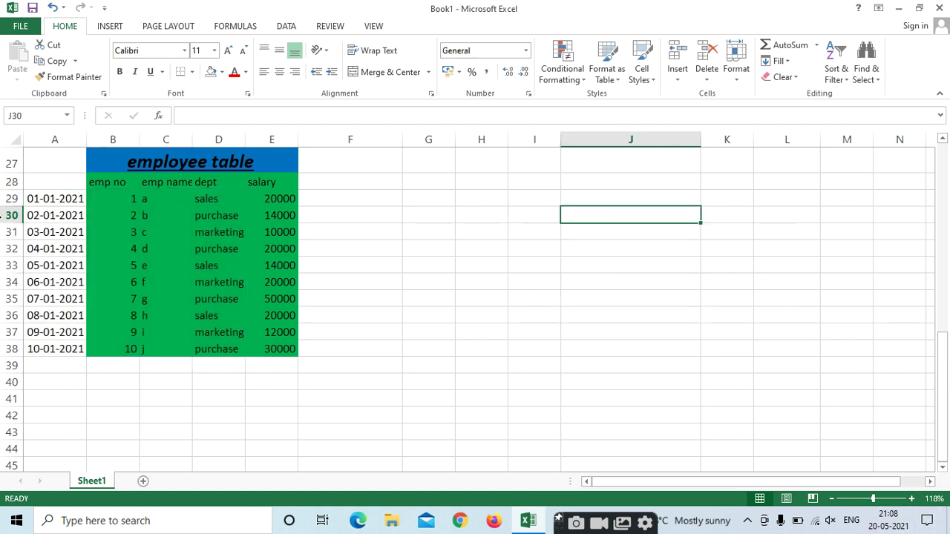
Change the date in A29 to 017-05-2021 and fill it down to A38.
{"action": "left_click", "coordinate": [32, 200]}
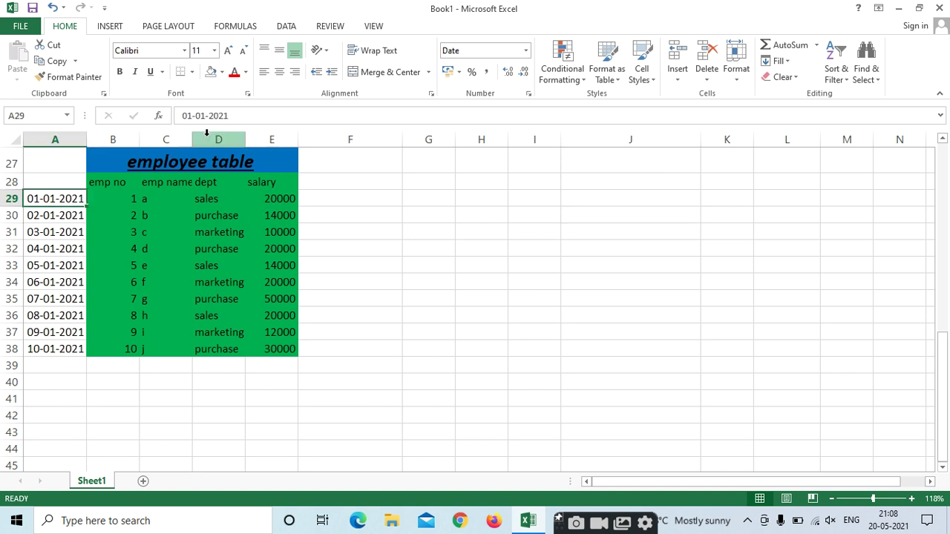
{"action": "key", "text": "F2"}
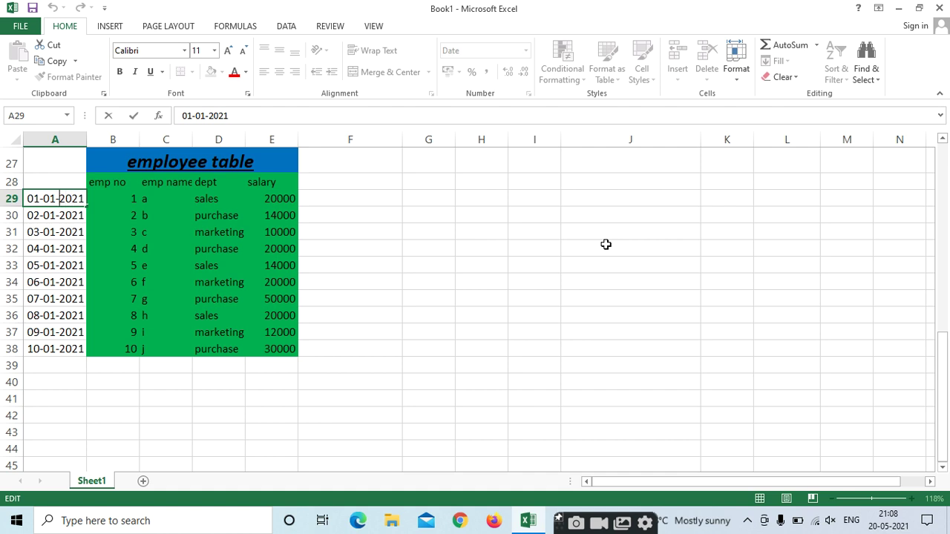
{"action": "key", "text": "BackSpace"}
{"action": "type", "text": "5"}
{"action": "key", "text": "BackSpace"}
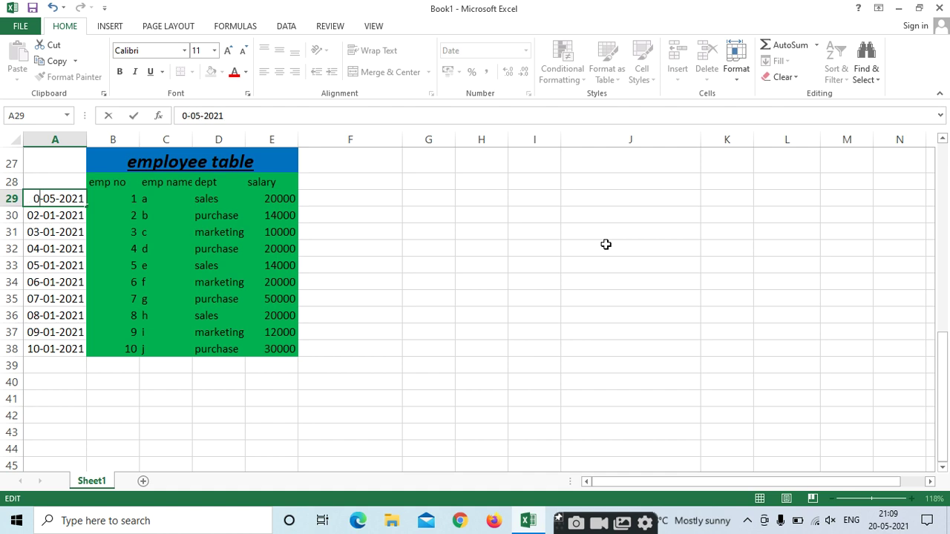
{"action": "type", "text": "17"}
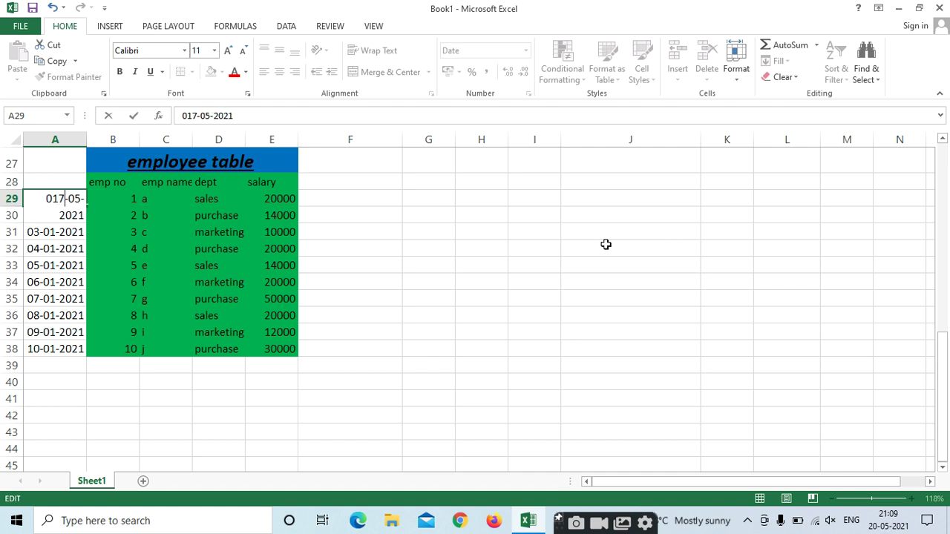
{"action": "left_click", "coordinate": [548, 271]}
{"action": "left_click", "coordinate": [77, 201]}
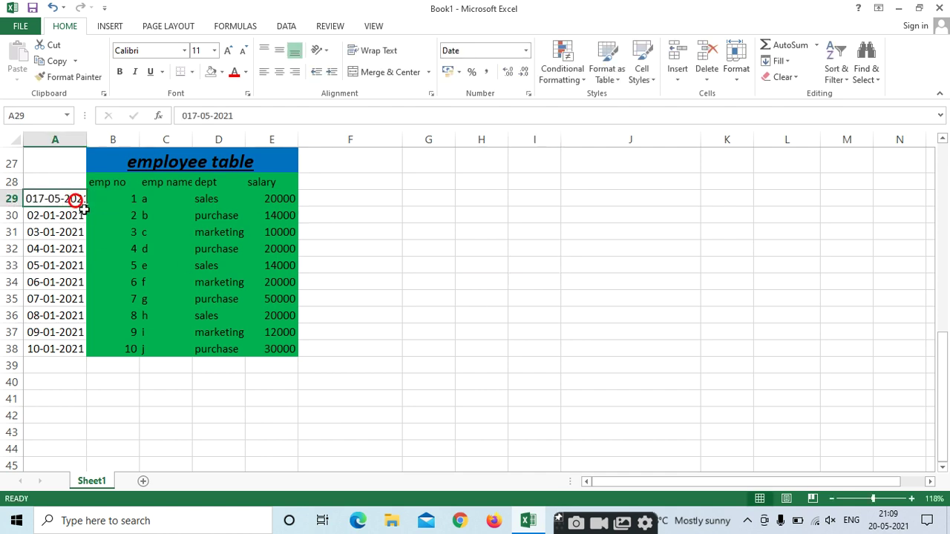
{"action": "left_click_drag", "start_coordinate": [88, 206], "coordinate": [87, 354]}
{"action": "left_click", "coordinate": [577, 230]}
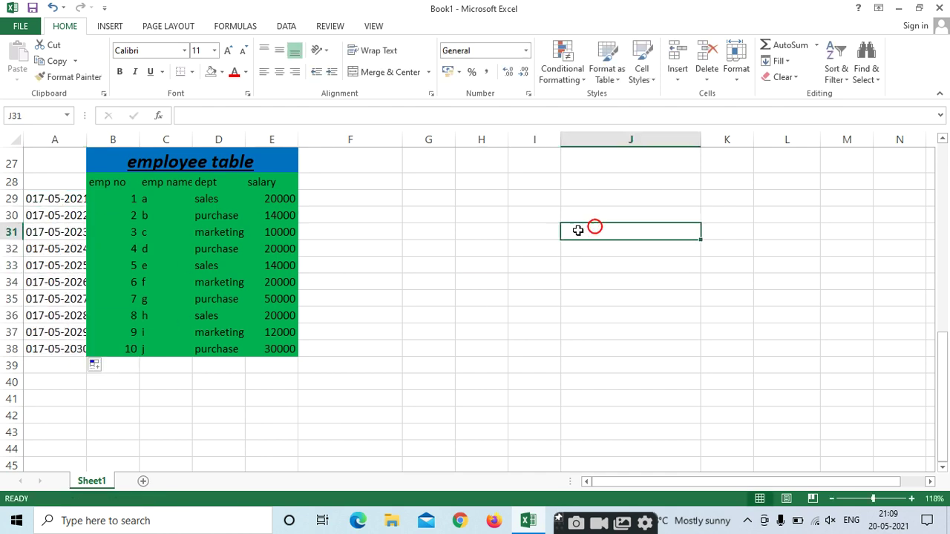
Correct the date in A29 to 17-05-2021.
{"action": "left_click", "coordinate": [62, 199]}
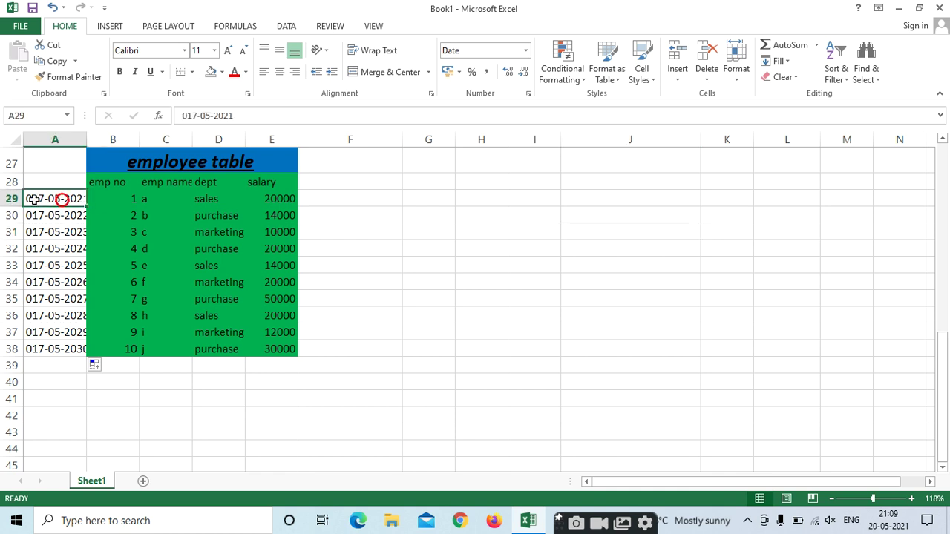
{"action": "left_click", "coordinate": [200, 115]}
{"action": "key", "text": "BackSpace"}
{"action": "key", "text": "BackSpace"}
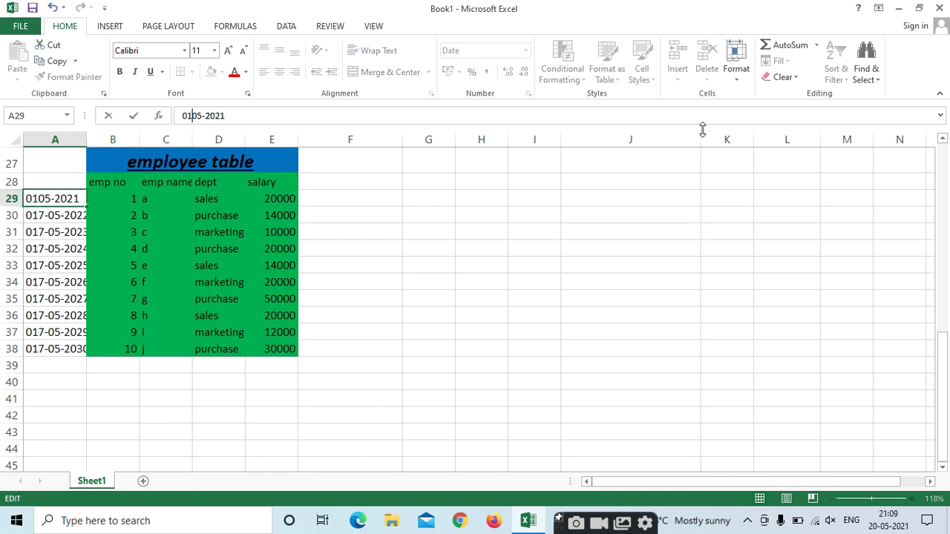
{"action": "key", "text": "BackSpace"}
{"action": "key", "text": "BackSpace"}
{"action": "type", "text": "1"}
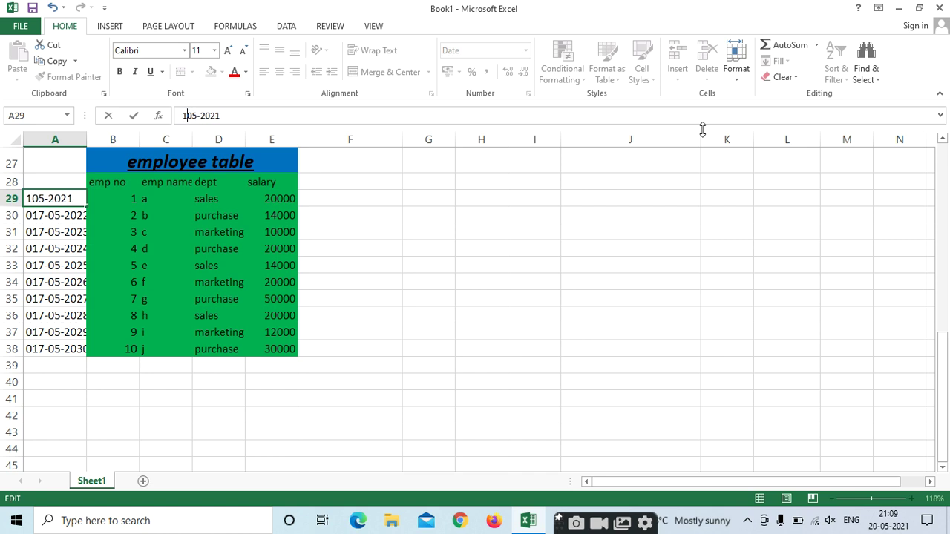
{"action": "type", "text": "7"}
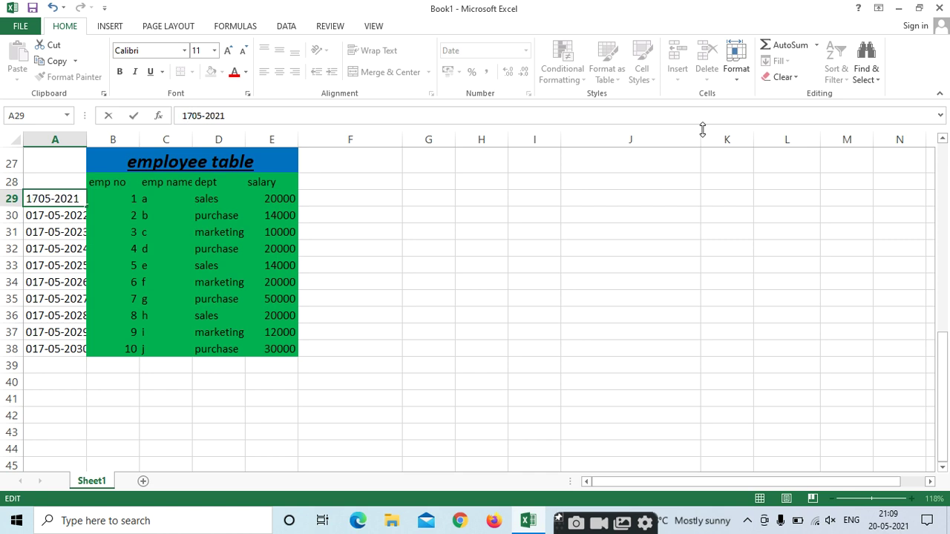
{"action": "type", "text": "-"}
{"action": "left_click", "coordinate": [518, 262]}
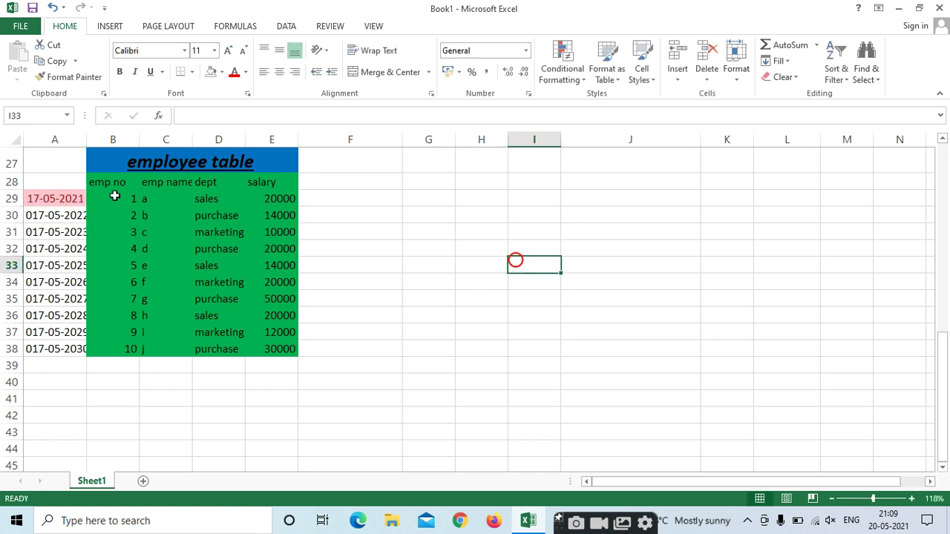
Fill the date series from A29 down to A38, overwriting the existing entries.
{"action": "left_click", "coordinate": [55, 202]}
{"action": "left_click_drag", "start_coordinate": [86, 207], "coordinate": [93, 349]}
{"action": "left_click", "coordinate": [483, 253]}
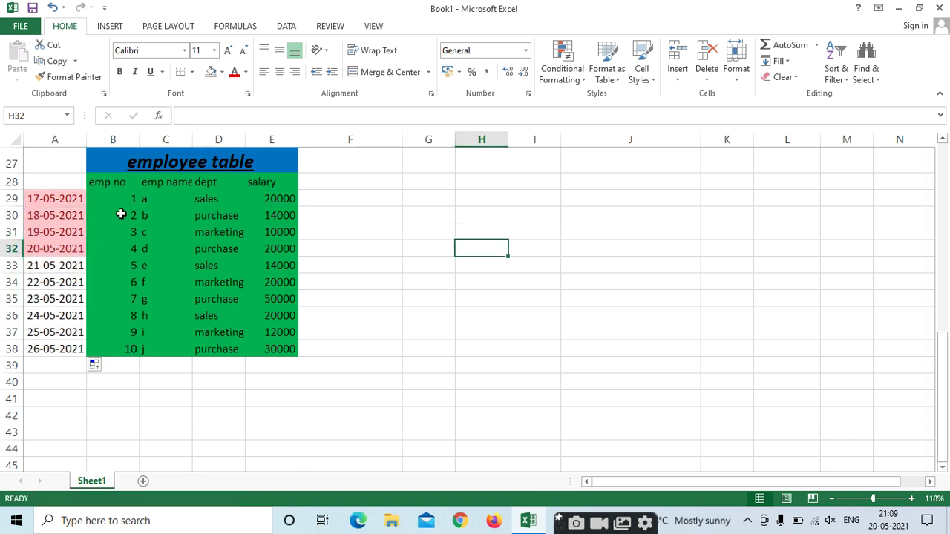
Add a date-occurring rule to A29:A38 that highlights today's date with Light Red Fill with Dark Red Text.
{"action": "left_click", "coordinate": [48, 199]}
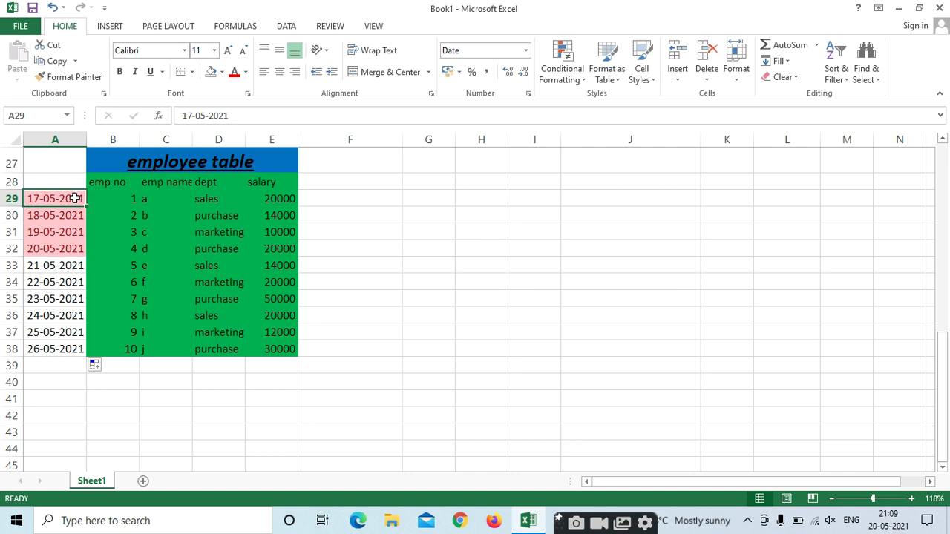
{"action": "left_click_drag", "start_coordinate": [47, 198], "coordinate": [70, 354]}
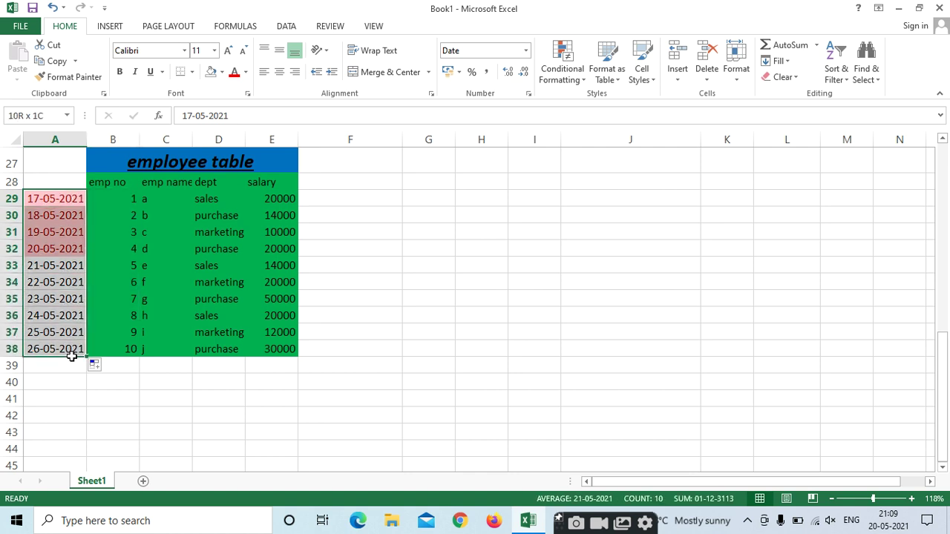
{"action": "left_click", "coordinate": [562, 75]}
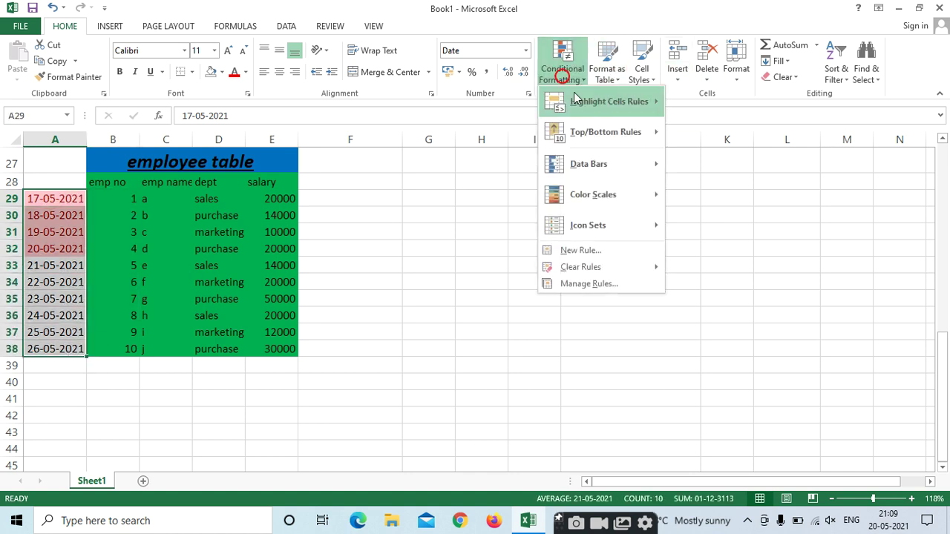
{"action": "mouse_move", "coordinate": [573, 98]}
{"action": "left_click", "coordinate": [709, 262]}
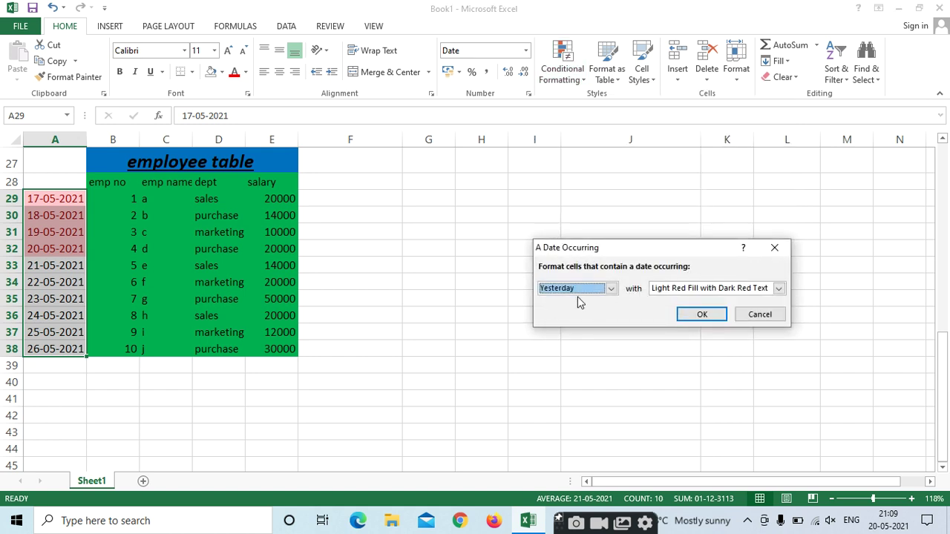
{"action": "left_click", "coordinate": [610, 289]}
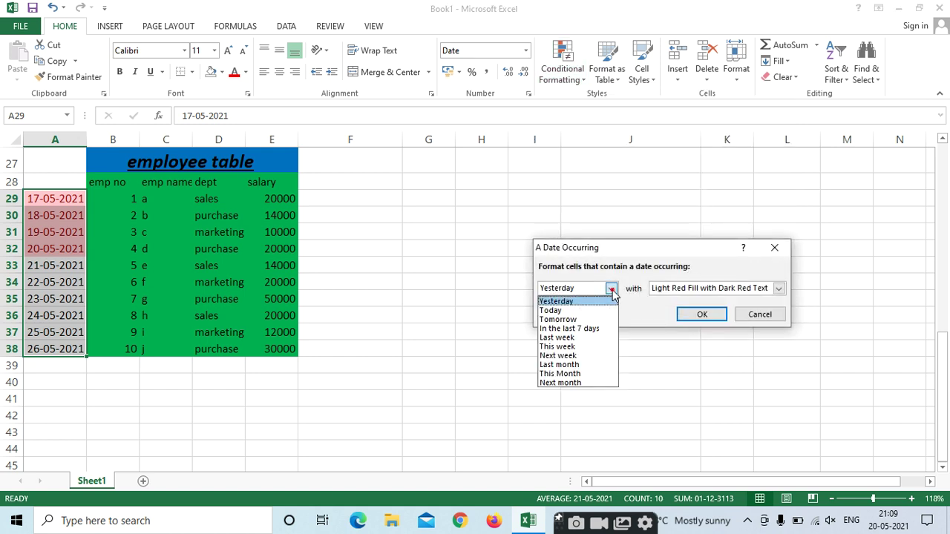
{"action": "left_click", "coordinate": [548, 310]}
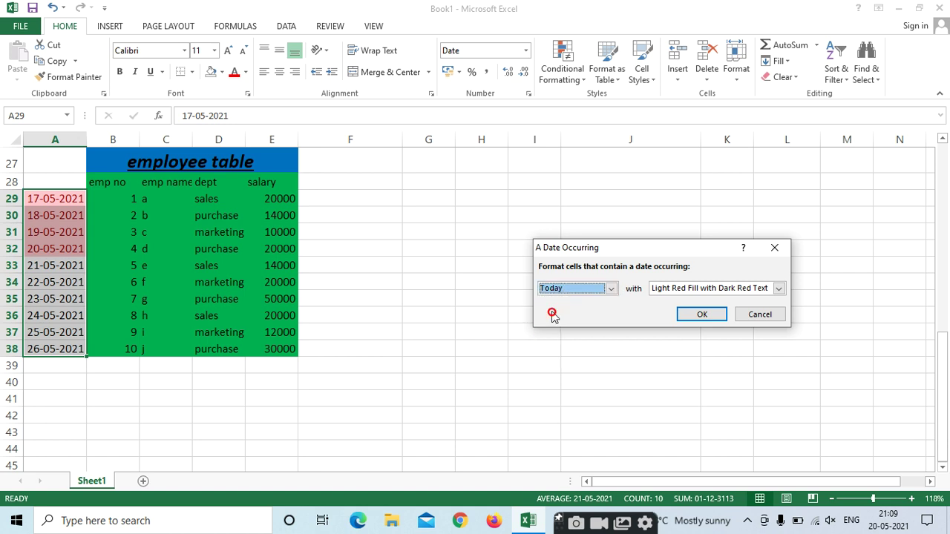
{"action": "left_click", "coordinate": [693, 313]}
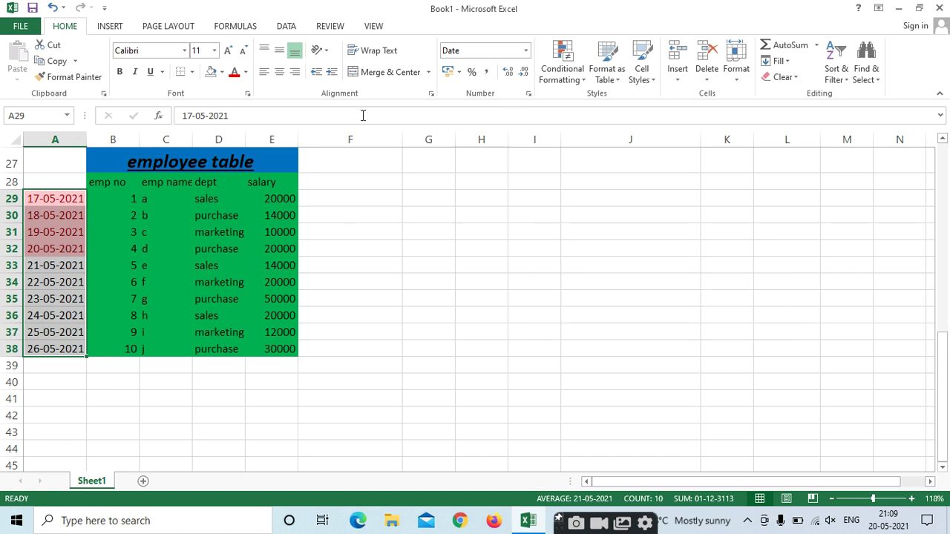
Set up a date-occurring rule on A29:A38 that formats tomorrow's date with Yellow Fill with Dark Yellow Text.
{"action": "left_click", "coordinate": [416, 232]}
{"action": "left_click_drag", "start_coordinate": [51, 197], "coordinate": [65, 340]}
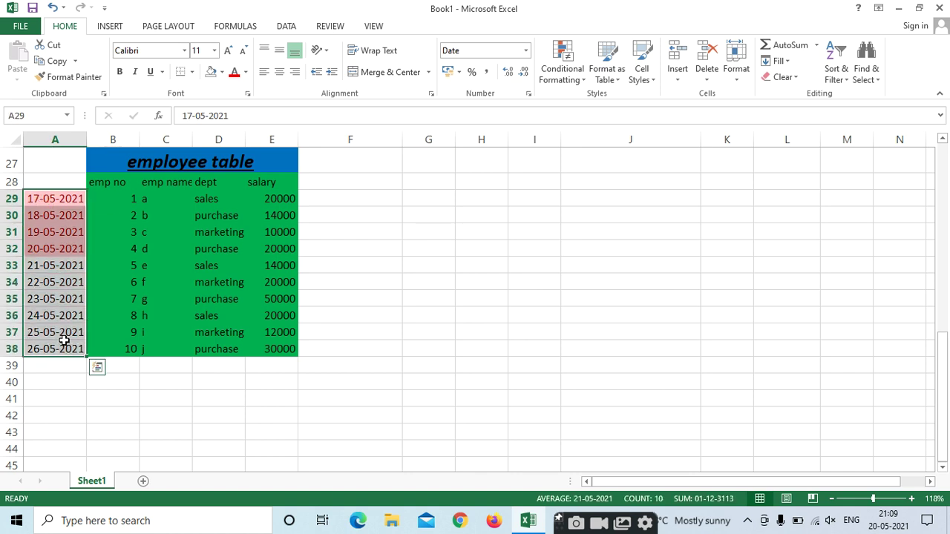
{"action": "left_click", "coordinate": [562, 70]}
{"action": "mouse_move", "coordinate": [605, 95]}
{"action": "left_click", "coordinate": [746, 264]}
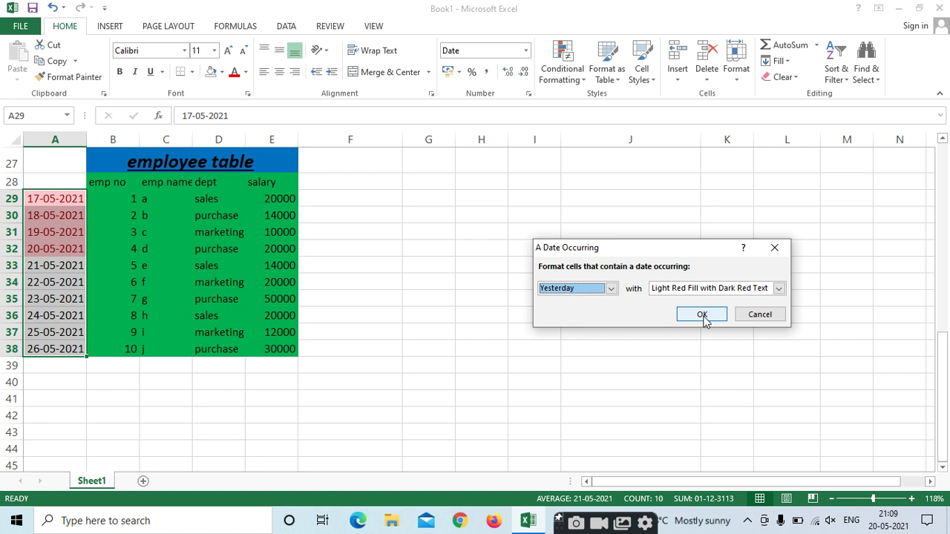
{"action": "left_click", "coordinate": [611, 288]}
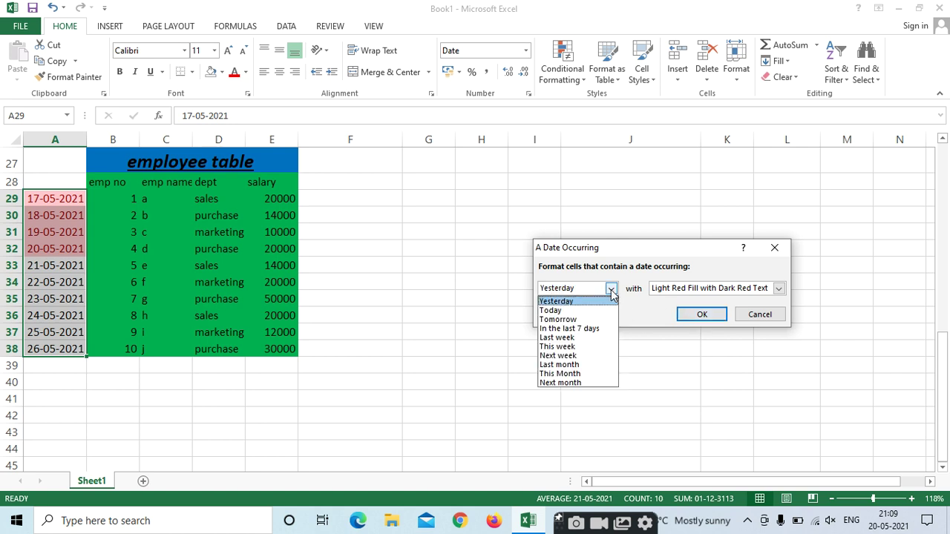
{"action": "left_click", "coordinate": [553, 320]}
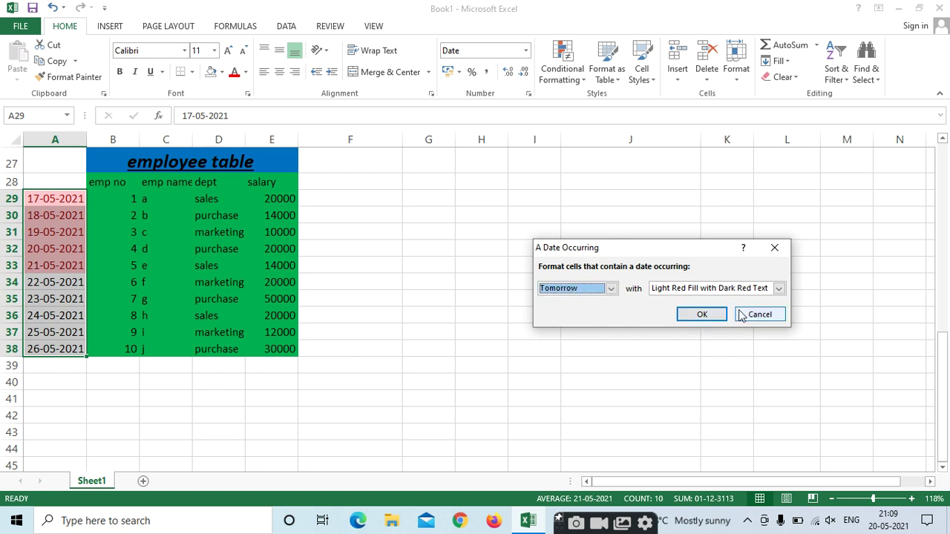
{"action": "left_click", "coordinate": [778, 288]}
{"action": "left_click", "coordinate": [704, 308]}
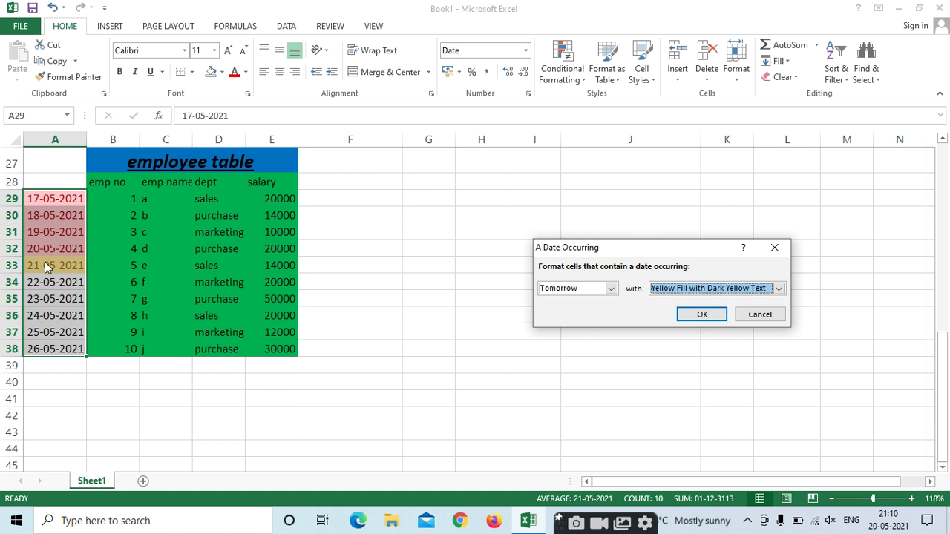
Switch the tomorrow rule's format to Light Red Fill and apply the rule.
{"action": "key", "text": "Down"}
{"action": "key", "text": "Down"}
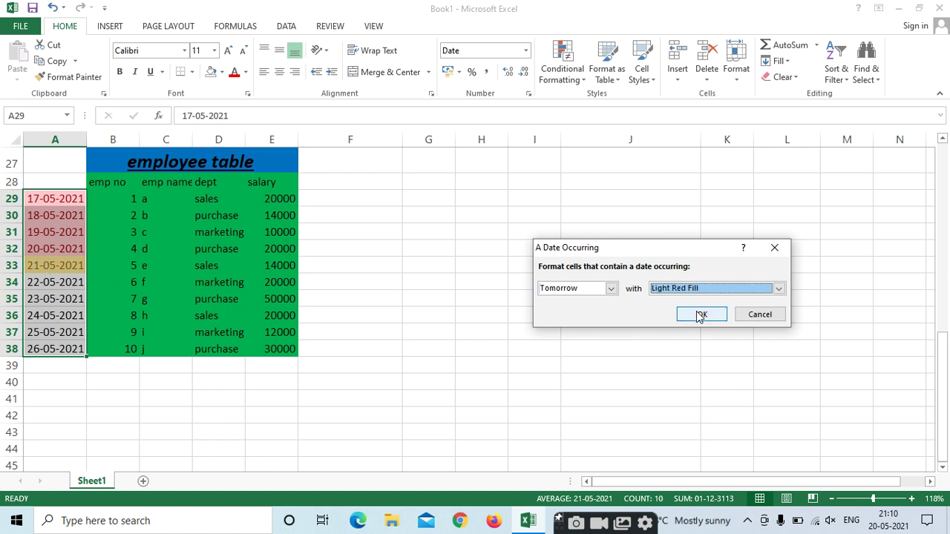
{"action": "left_click", "coordinate": [698, 315]}
{"action": "left_click", "coordinate": [565, 74]}
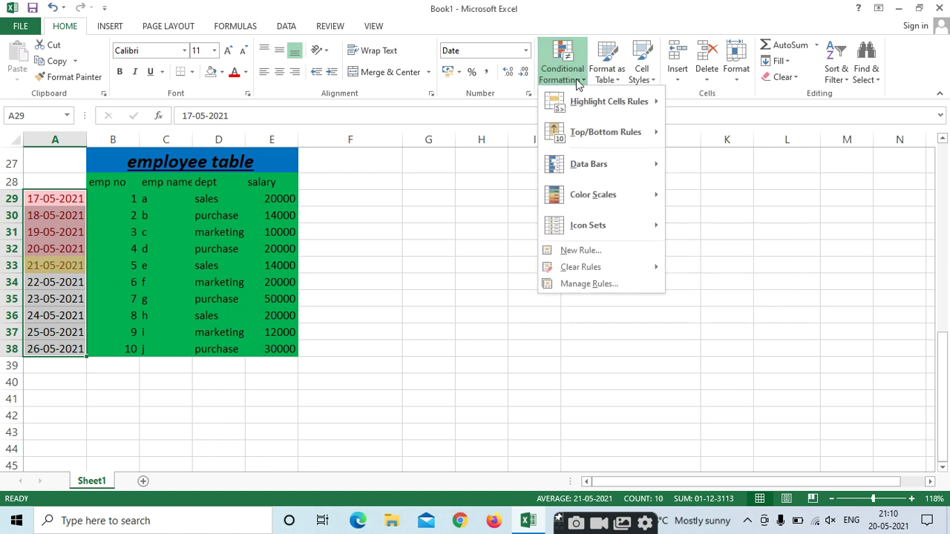
{"action": "mouse_move", "coordinate": [598, 104]}
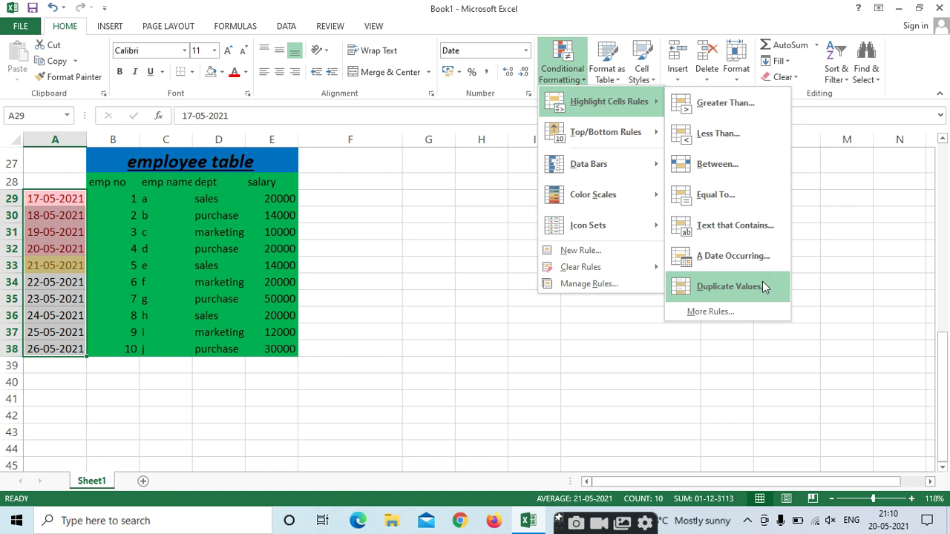
{"action": "left_click", "coordinate": [547, 371]}
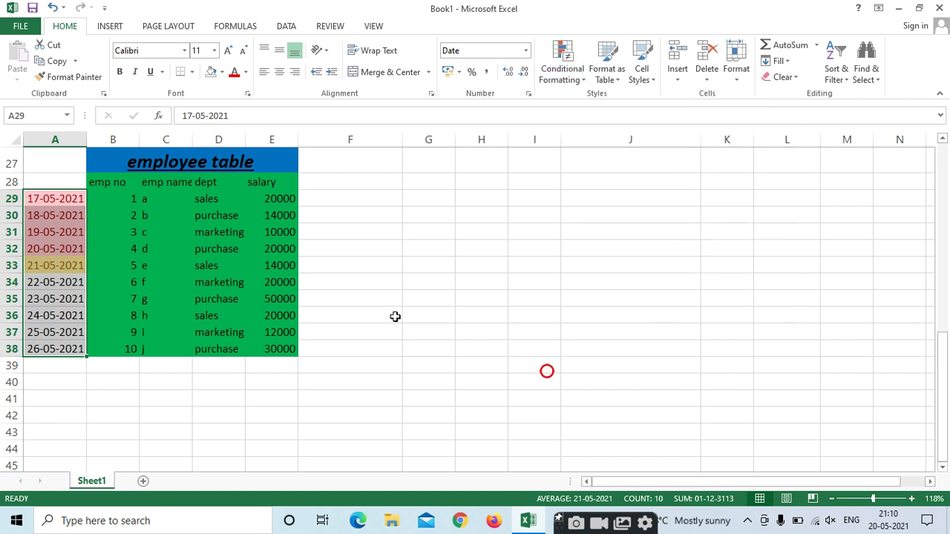
{"action": "left_click", "coordinate": [116, 197]}
{"action": "left_click_drag", "start_coordinate": [89, 206], "coordinate": [165, 257]}
{"action": "left_click", "coordinate": [507, 296]}
Add a duplicate values rule to A29:D38 that highlights duplicates with Yellow Fill with Dark Yellow Text.
{"action": "left_click_drag", "start_coordinate": [75, 199], "coordinate": [219, 349]}
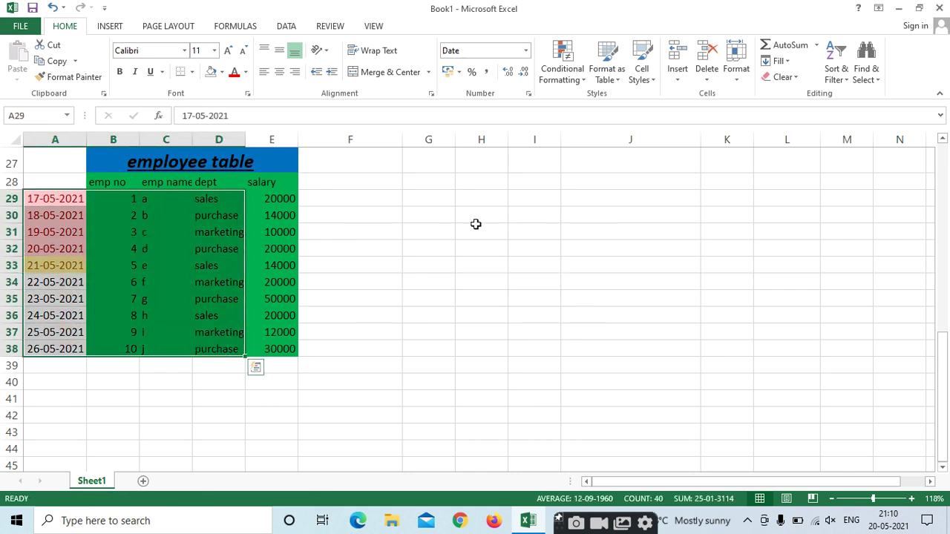
{"action": "left_click", "coordinate": [568, 78]}
{"action": "mouse_move", "coordinate": [628, 107]}
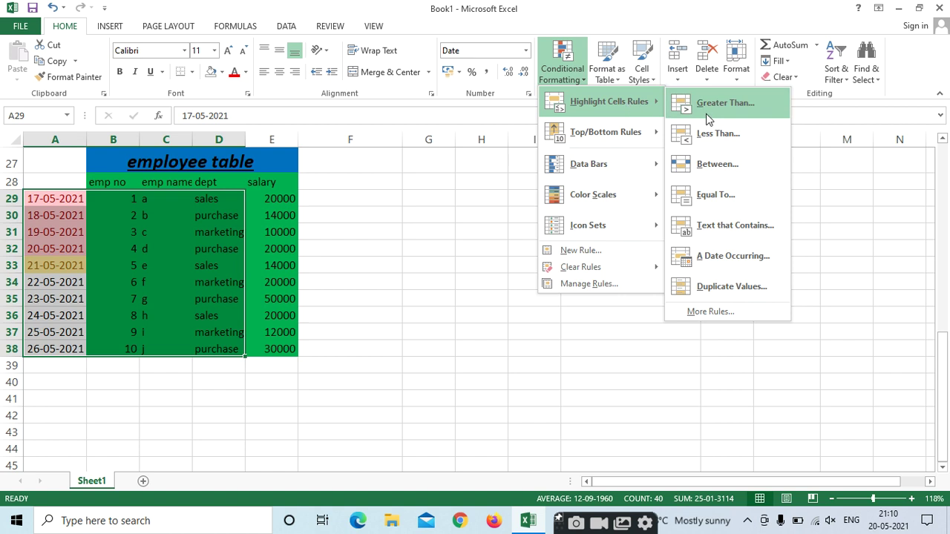
{"action": "left_click", "coordinate": [726, 281]}
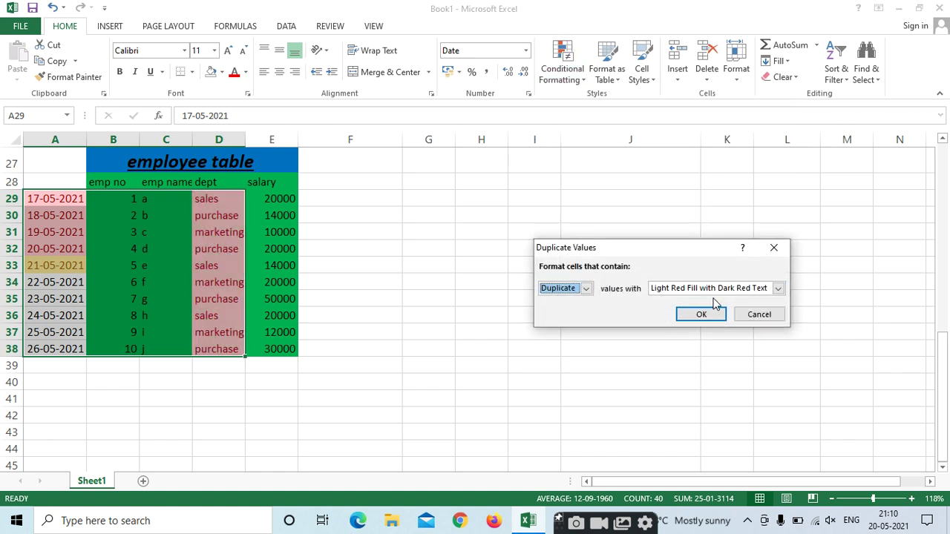
{"action": "left_click", "coordinate": [778, 288]}
{"action": "left_click", "coordinate": [691, 310]}
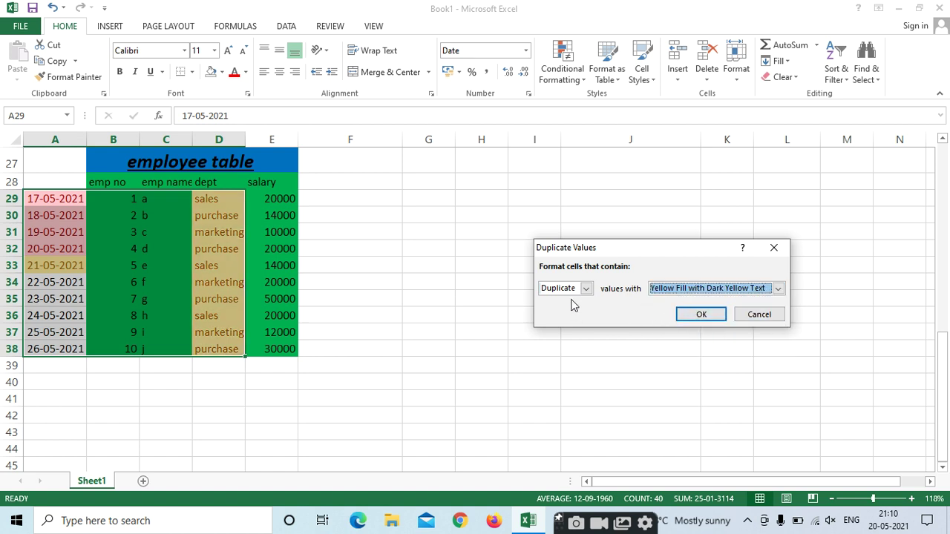
{"action": "left_click", "coordinate": [686, 314]}
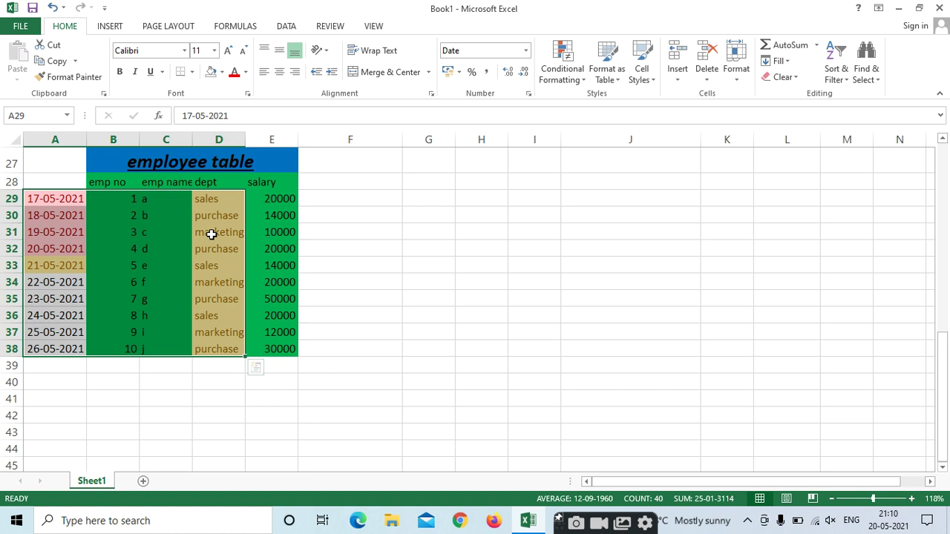
{"action": "left_click", "coordinate": [575, 314]}
{"action": "left_click_drag", "start_coordinate": [218, 198], "coordinate": [225, 349]}
{"action": "left_click", "coordinate": [537, 261]}
{"action": "left_click_drag", "start_coordinate": [104, 198], "coordinate": [251, 346]}
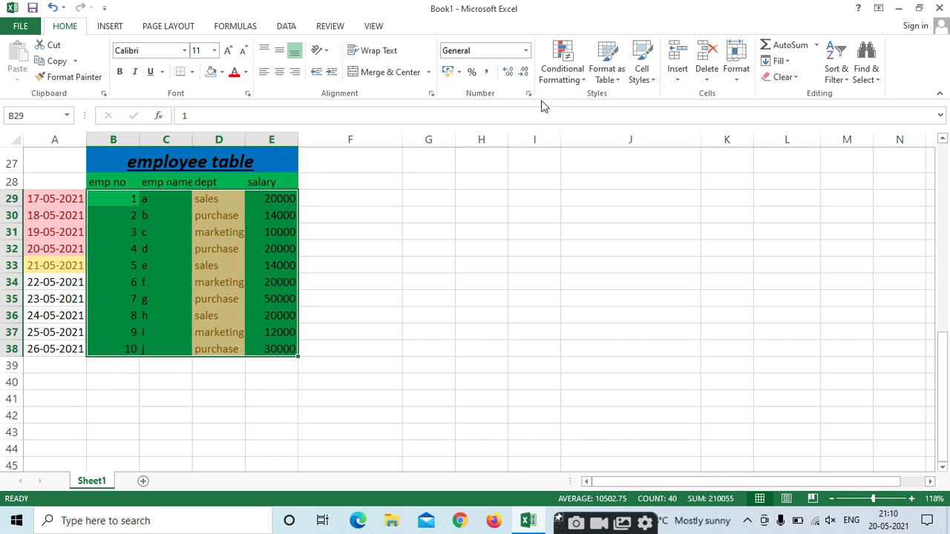
{"action": "left_click", "coordinate": [565, 71]}
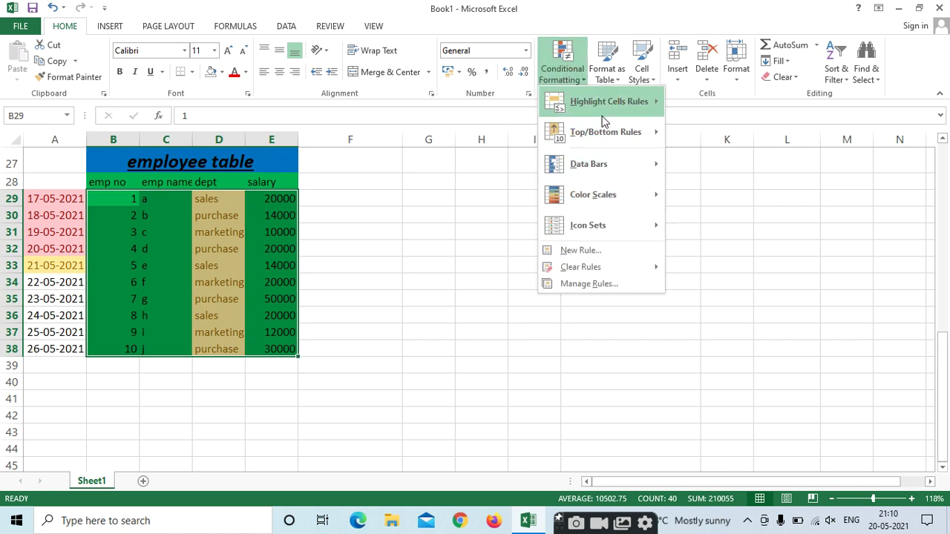
{"action": "mouse_move", "coordinate": [605, 101]}
{"action": "left_click", "coordinate": [726, 285]}
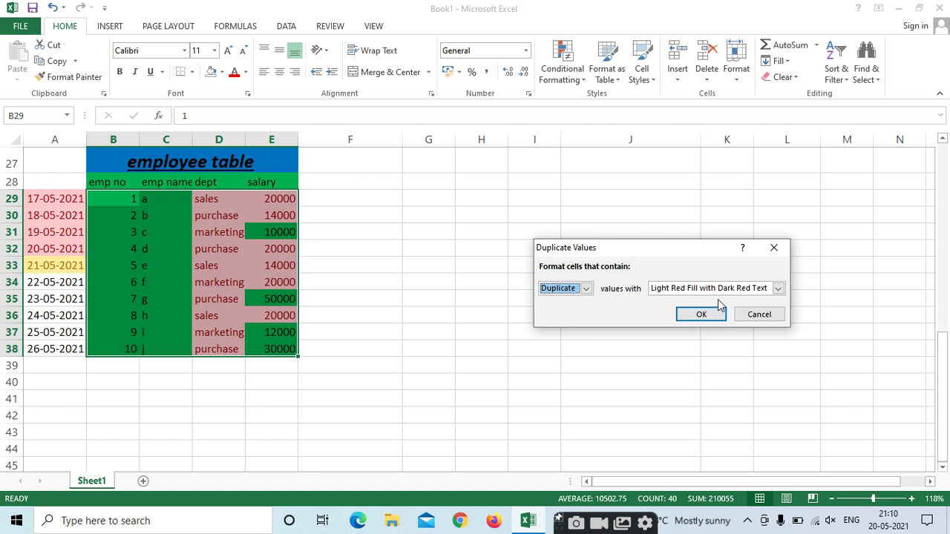
{"action": "left_click", "coordinate": [760, 314]}
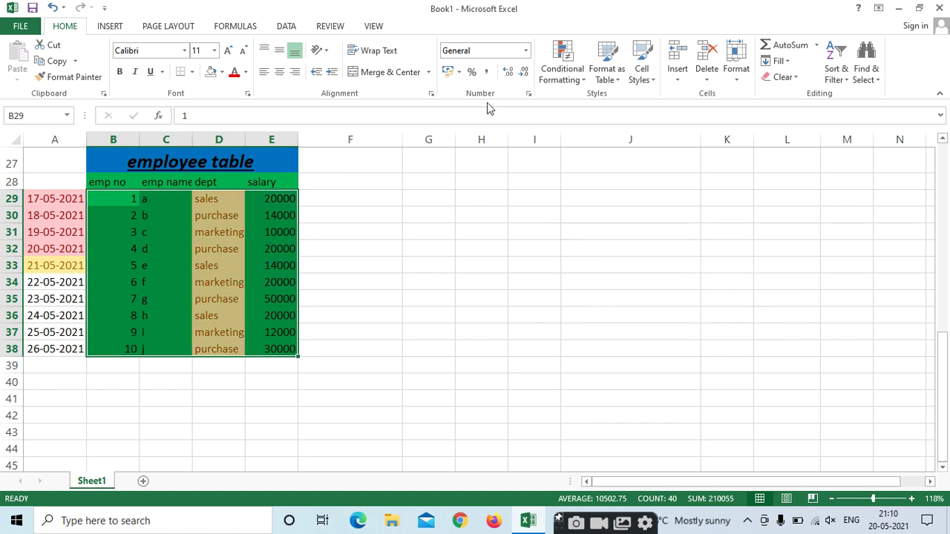
{"action": "left_click", "coordinate": [416, 261]}
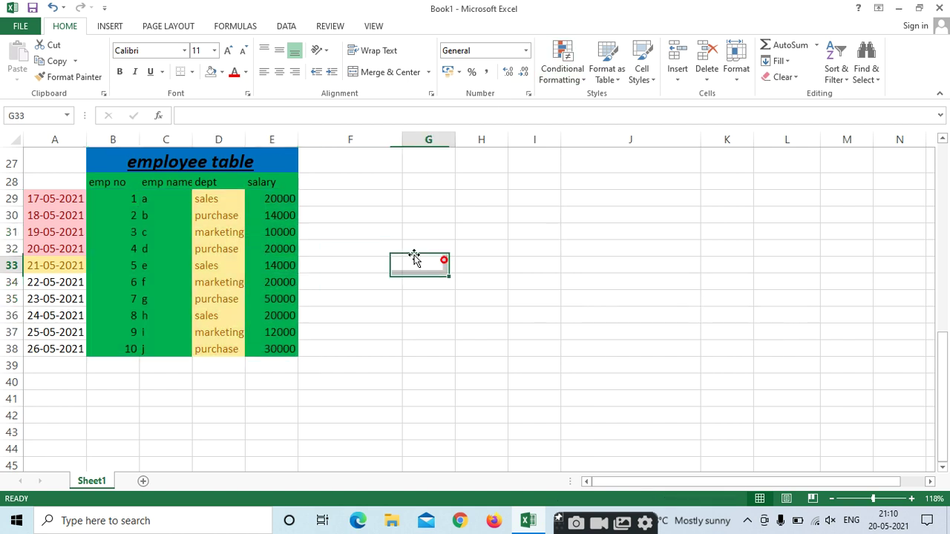
Try to copy the formatting of the emp name cells onto the dept cells D29:D38 with the Format Painter.
{"action": "left_click", "coordinate": [165, 215]}
{"action": "left_click", "coordinate": [66, 76]}
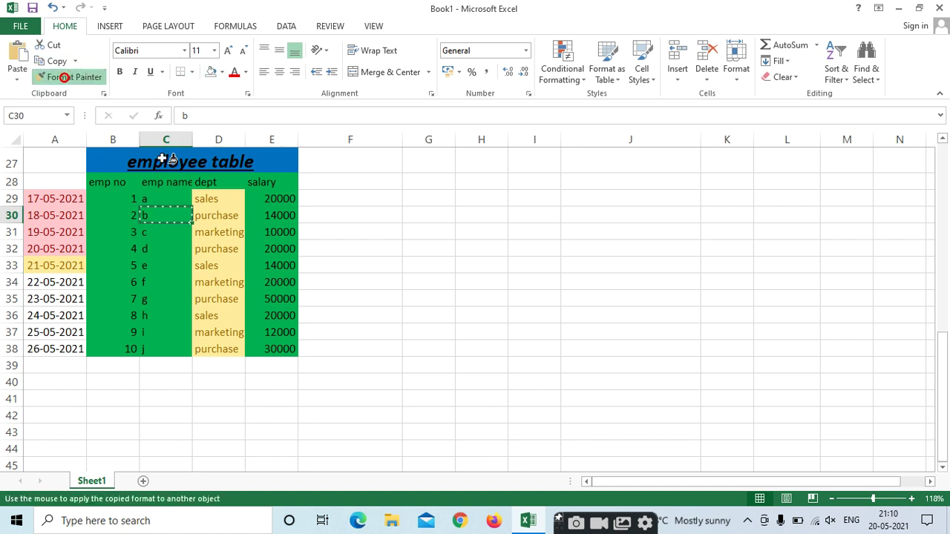
{"action": "left_click_drag", "start_coordinate": [201, 194], "coordinate": [201, 348]}
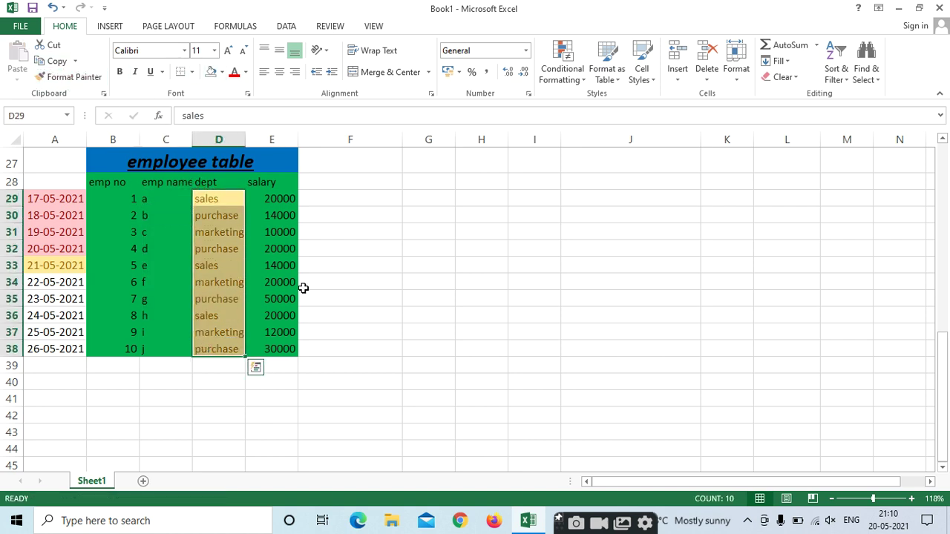
{"action": "left_click", "coordinate": [380, 265]}
{"action": "left_click_drag", "start_coordinate": [155, 202], "coordinate": [163, 248]}
{"action": "left_click", "coordinate": [64, 77]}
{"action": "left_click_drag", "start_coordinate": [224, 186], "coordinate": [216, 360]}
{"action": "left_click", "coordinate": [381, 232]}
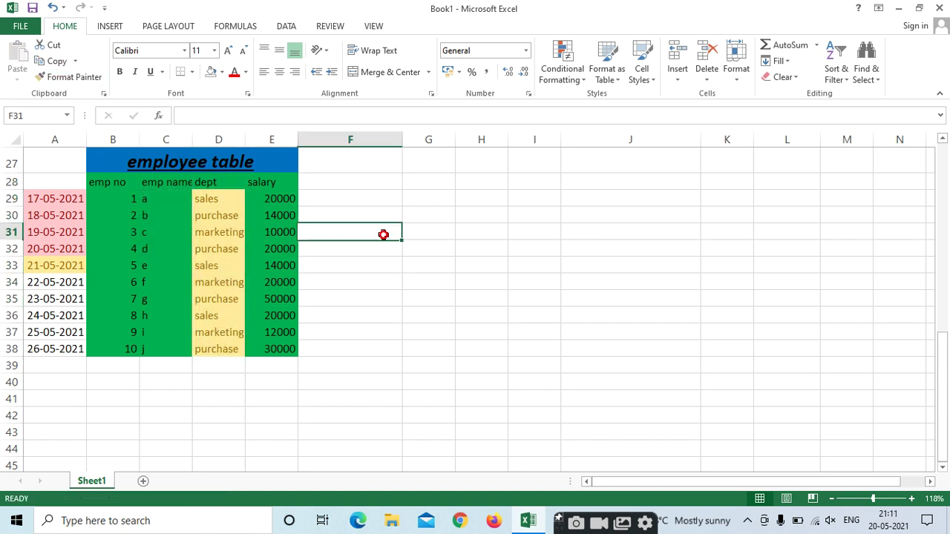
Apply the standard green fill color to the dept cells D29:D38.
{"action": "left_click_drag", "start_coordinate": [197, 199], "coordinate": [222, 351]}
{"action": "left_click", "coordinate": [223, 73]}
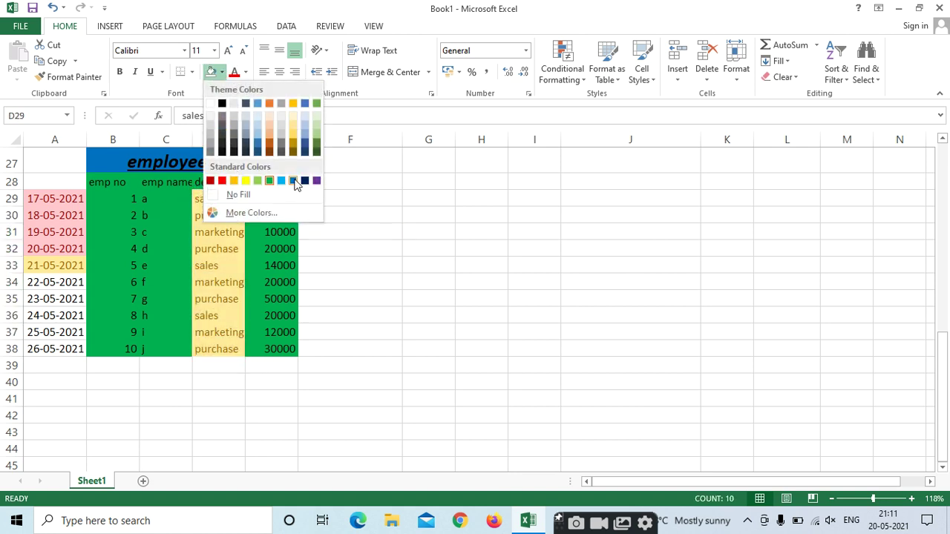
{"action": "left_click", "coordinate": [268, 181]}
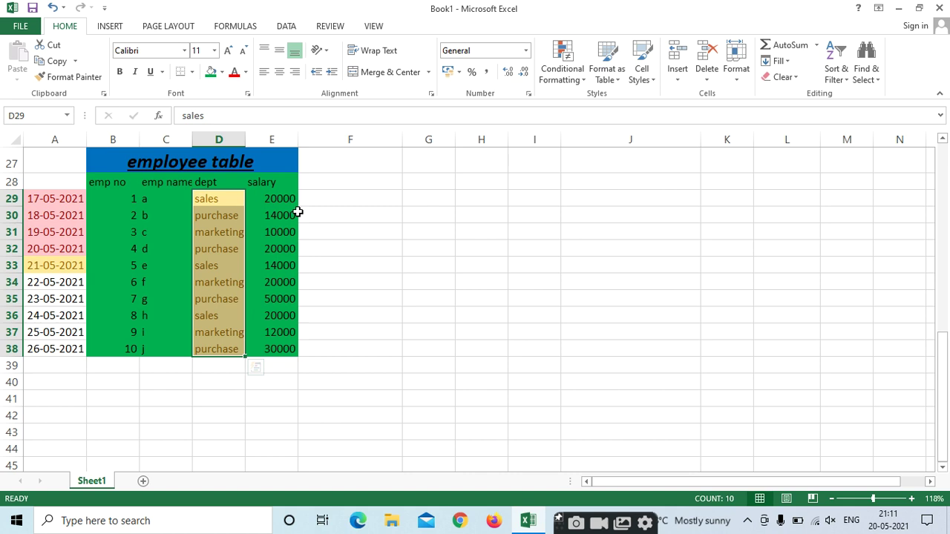
Add a rule to D29:D38 that highlights unique values with Green Fill with Dark Green Text.
{"action": "left_click", "coordinate": [566, 74]}
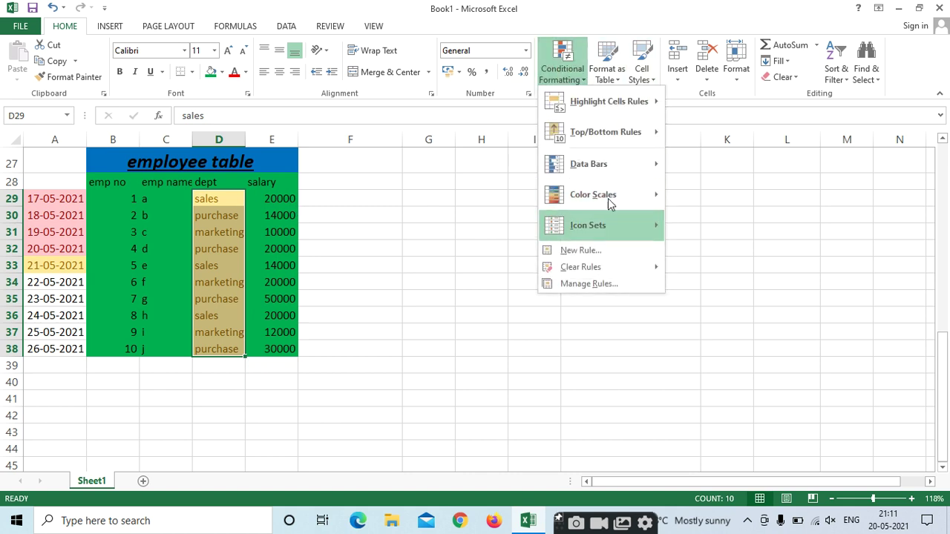
{"action": "mouse_move", "coordinate": [607, 108]}
{"action": "left_click", "coordinate": [732, 285]}
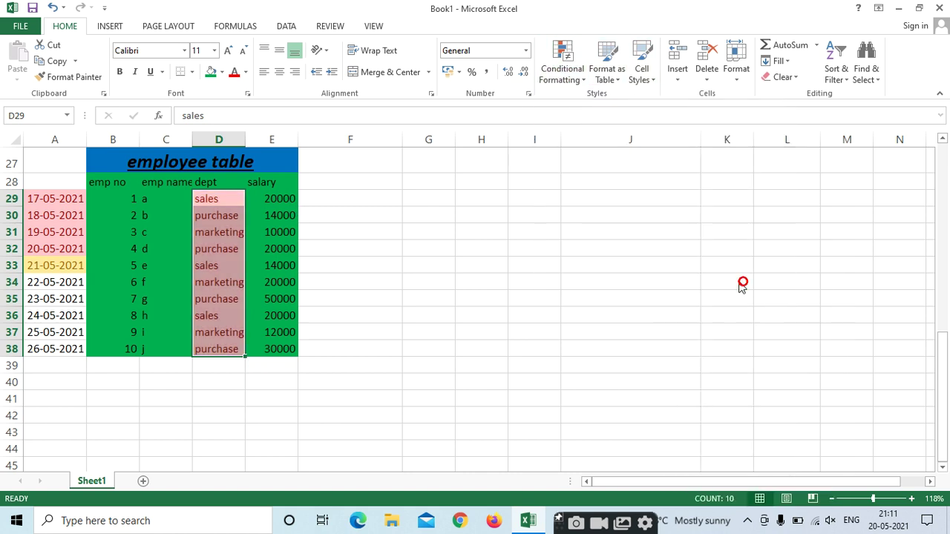
{"action": "left_click", "coordinate": [587, 289]}
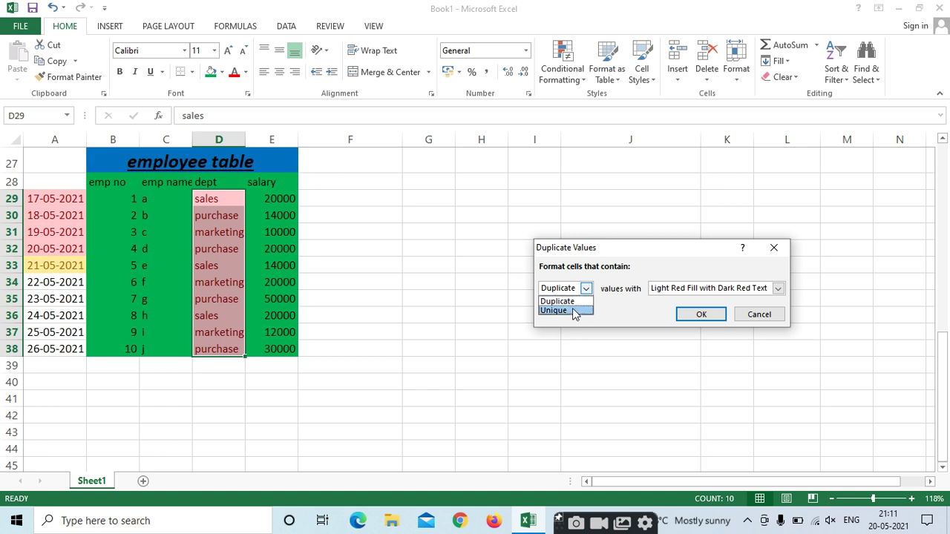
{"action": "left_click", "coordinate": [562, 312]}
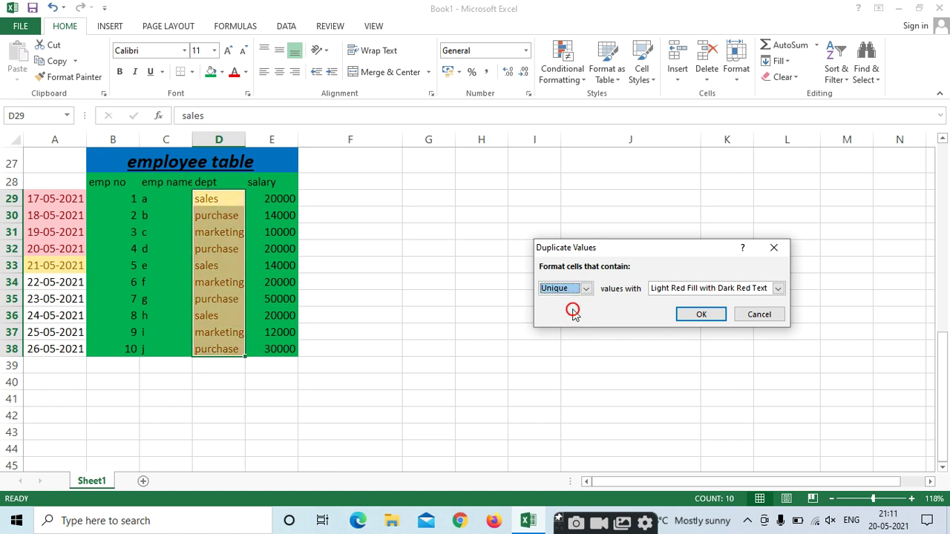
{"action": "left_click", "coordinate": [777, 289]}
{"action": "left_click", "coordinate": [727, 320]}
{"action": "left_click", "coordinate": [702, 315]}
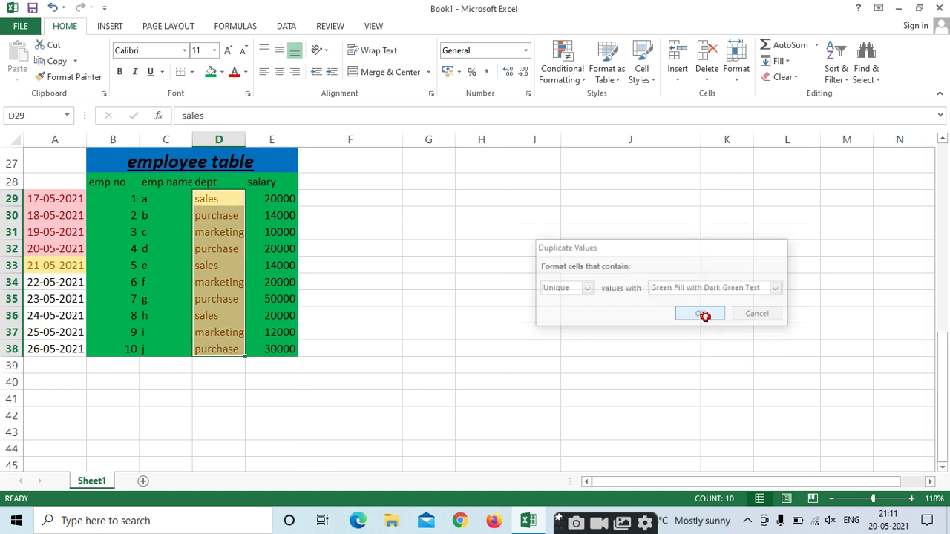
{"action": "left_click", "coordinate": [392, 292]}
Add a duplicate values rule to B29:E38 that highlights duplicates with Light Red Fill with Dark Red Text.
{"action": "left_click", "coordinate": [86, 198]}
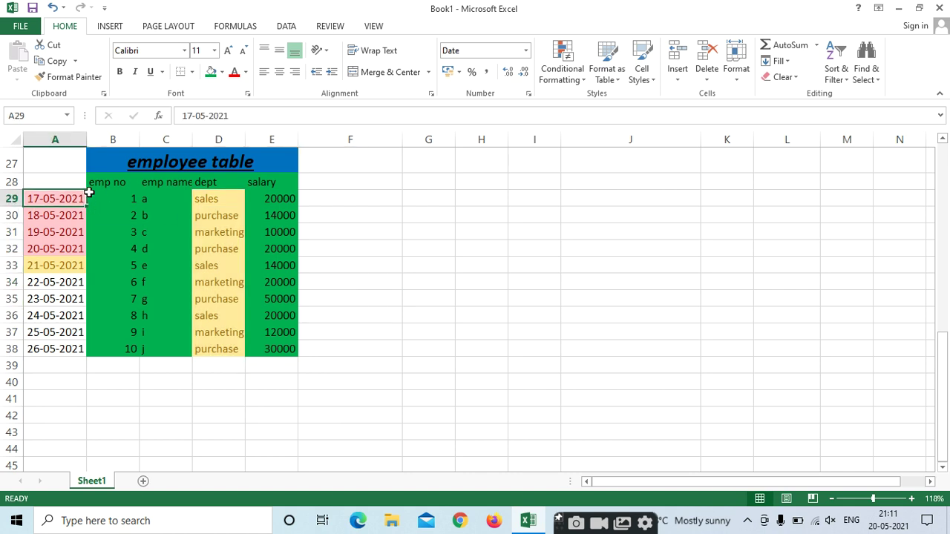
{"action": "left_click_drag", "start_coordinate": [95, 198], "coordinate": [280, 355]}
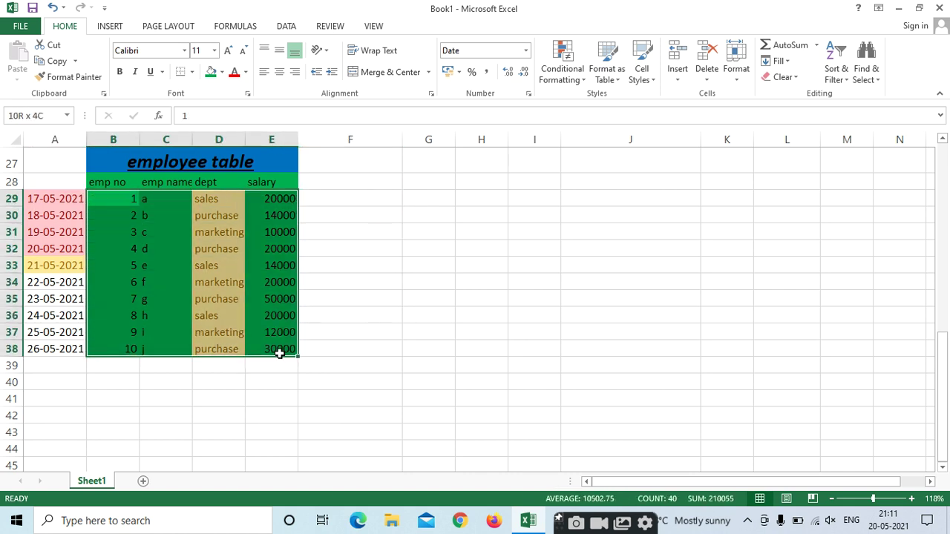
{"action": "left_click", "coordinate": [562, 70]}
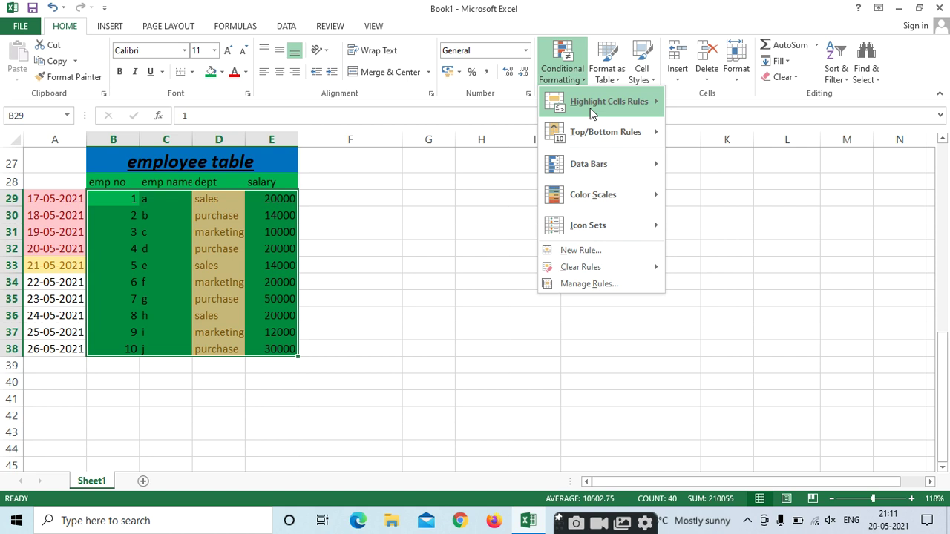
{"action": "mouse_move", "coordinate": [591, 111]}
{"action": "left_click", "coordinate": [721, 286]}
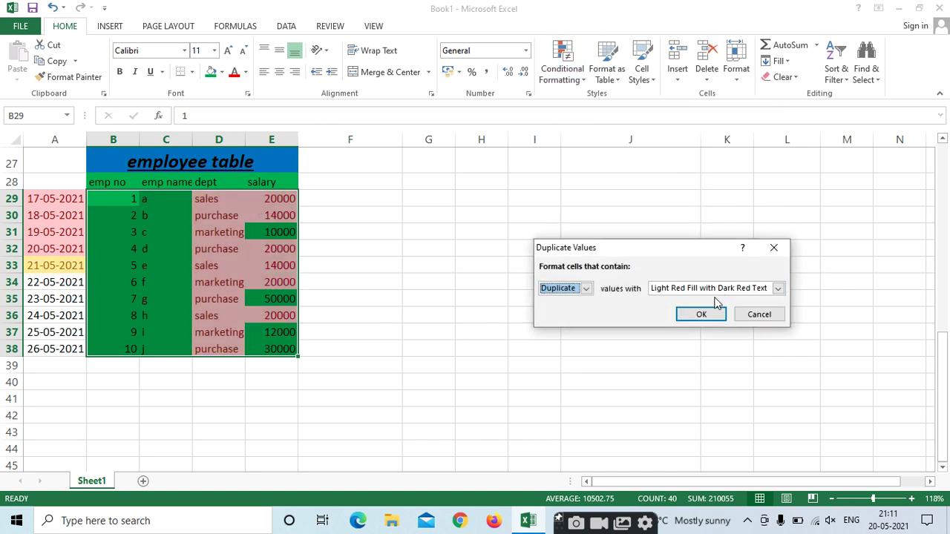
{"action": "left_click", "coordinate": [704, 315]}
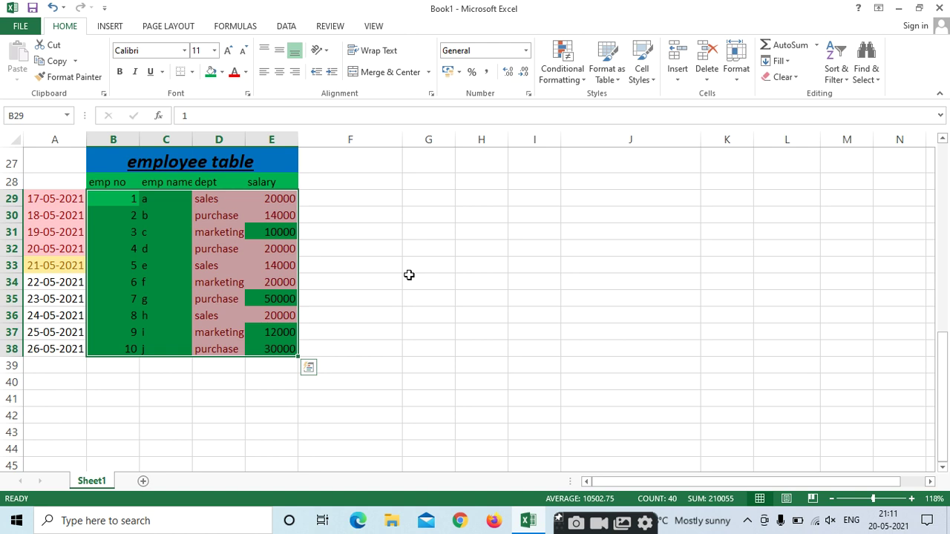
Preview a Top 10 Items rule on B29:E38 with different rank values up to 9, and discard it.
{"action": "left_click", "coordinate": [562, 69]}
{"action": "mouse_move", "coordinate": [583, 141]}
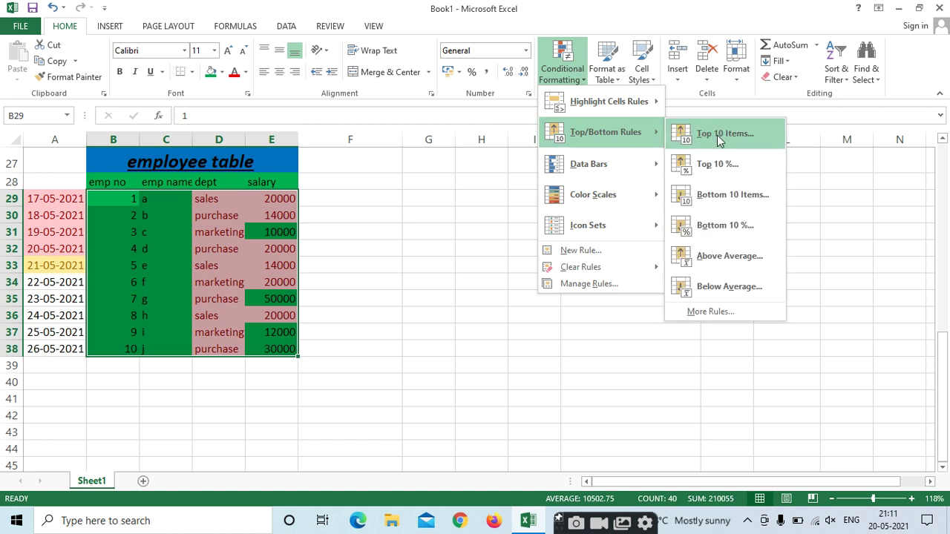
{"action": "left_click", "coordinate": [718, 141]}
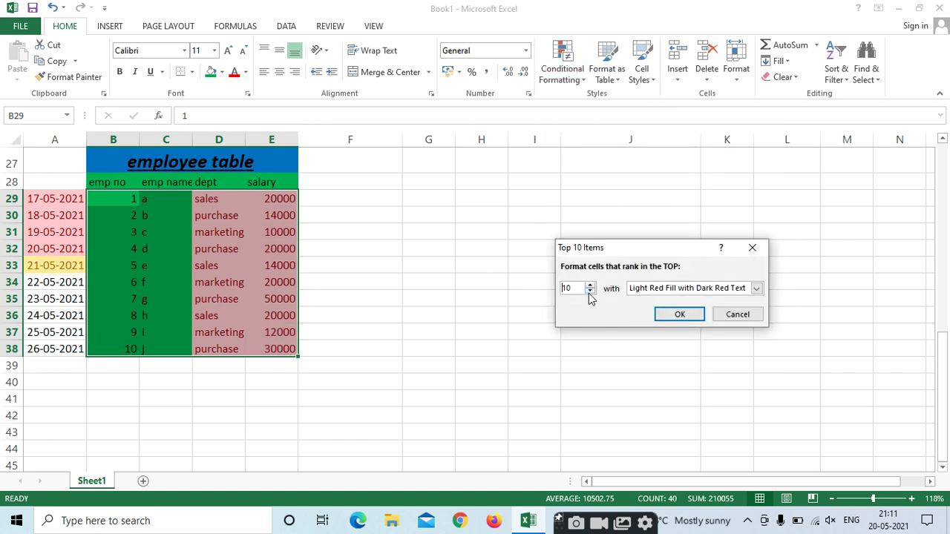
{"action": "left_click", "coordinate": [590, 291]}
{"action": "left_click", "coordinate": [591, 291]}
{"action": "left_click", "coordinate": [590, 291]}
{"action": "left_click", "coordinate": [591, 291]}
{"action": "left_click", "coordinate": [590, 285]}
{"action": "left_click", "coordinate": [590, 285]}
{"action": "left_click", "coordinate": [590, 285]}
{"action": "left_click", "coordinate": [590, 285]}
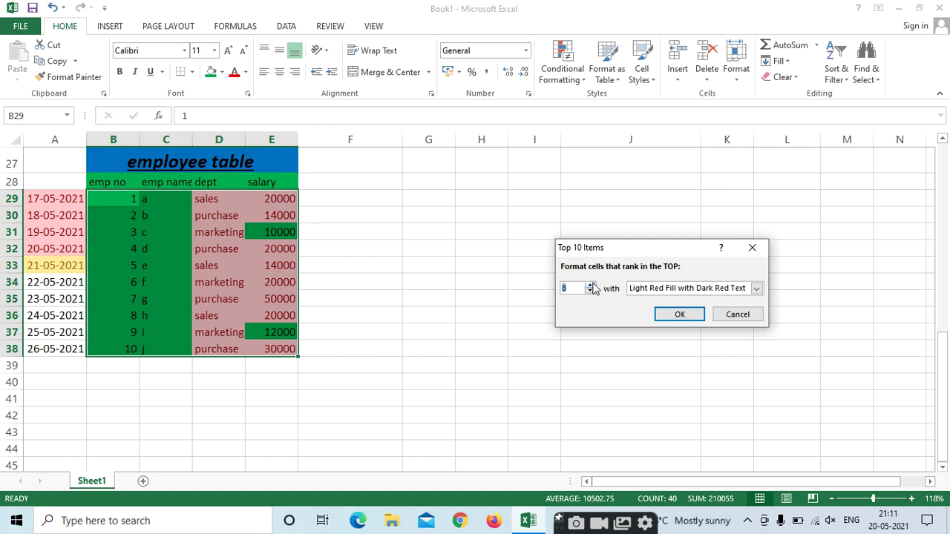
{"action": "left_click", "coordinate": [591, 285]}
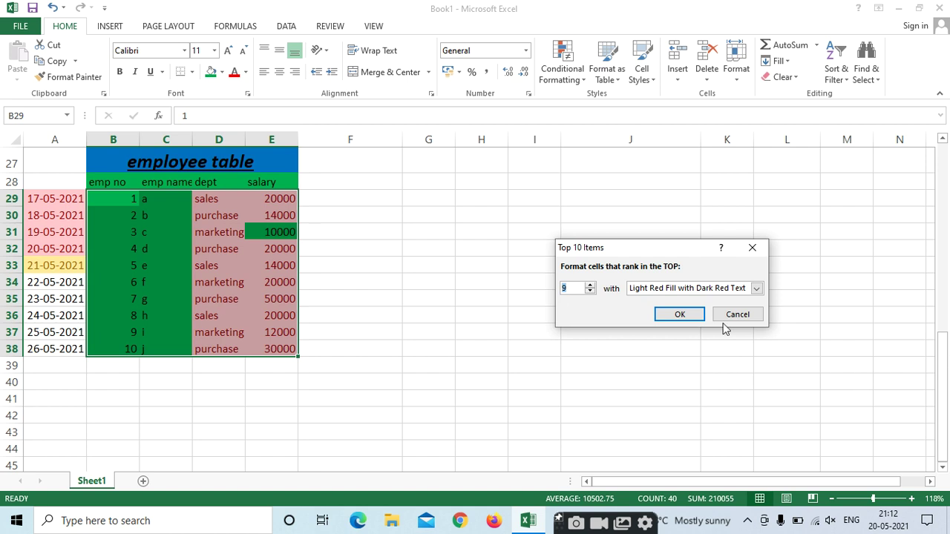
{"action": "left_click", "coordinate": [751, 315]}
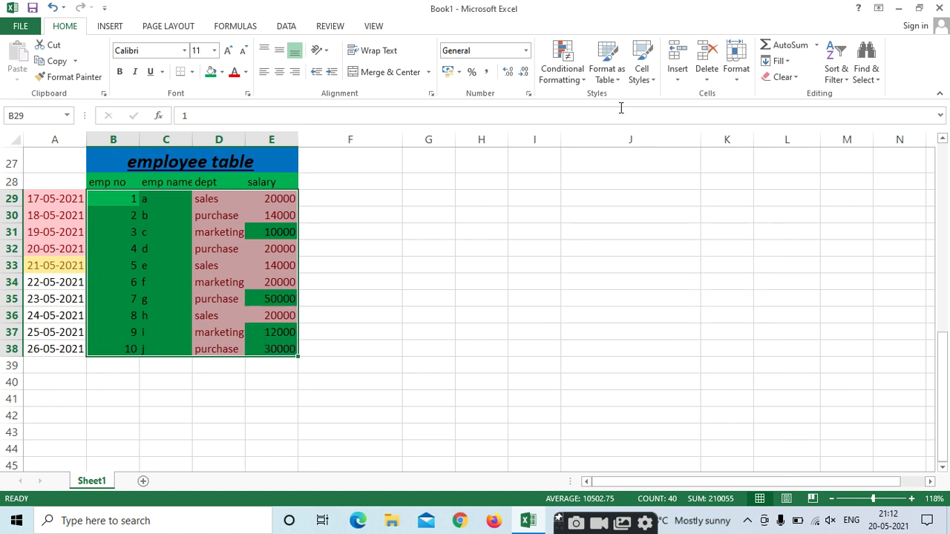
Preview the gradient data bar styles on B29:E38 without applying one.
{"action": "left_click", "coordinate": [562, 67]}
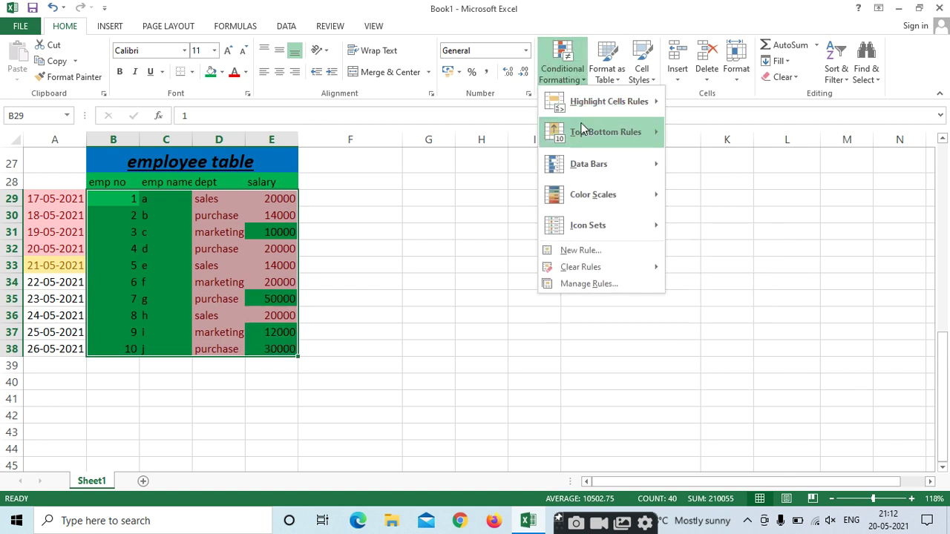
{"action": "mouse_move", "coordinate": [600, 171]}
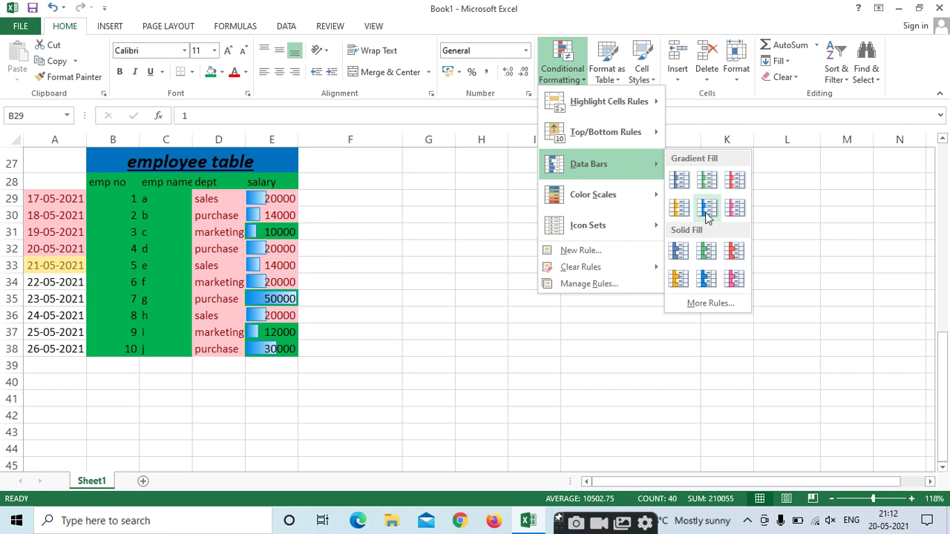
{"action": "left_click", "coordinate": [483, 373]}
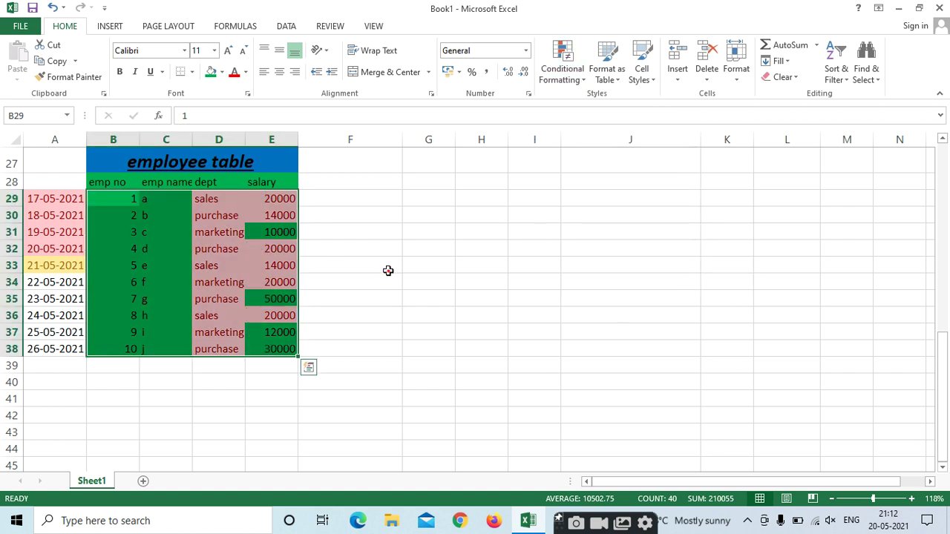
{"action": "left_click", "coordinate": [389, 267]}
Undo the last three formatting changes in the employee table, removing the highlighting from the dept and salary cells.
{"action": "left_click", "coordinate": [164, 233]}
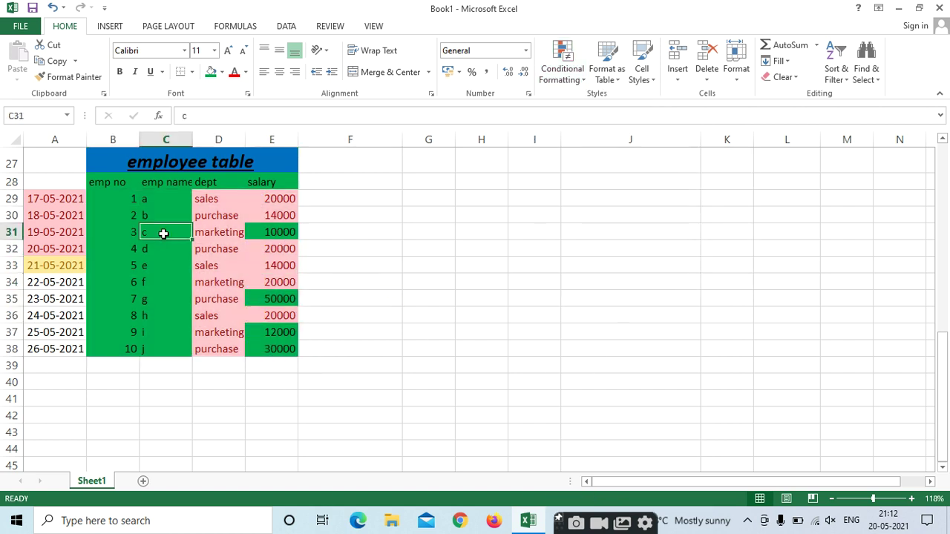
{"action": "key", "text": "ctrl+z"}
{"action": "key", "text": "ctrl+z"}
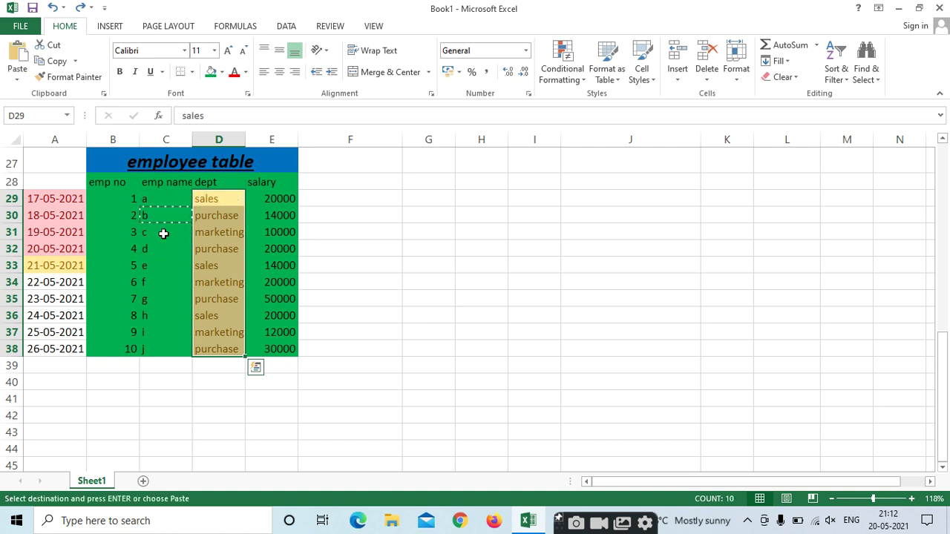
{"action": "key", "text": "ctrl+z"}
{"action": "left_click", "coordinate": [385, 242]}
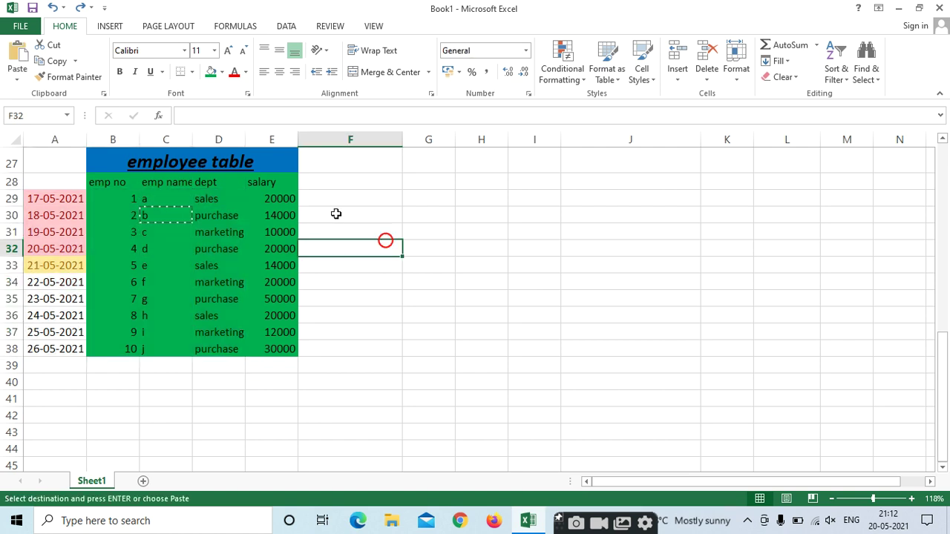
Add light blue gradient fill data bars to the salary cells E29:E38.
{"action": "left_click_drag", "start_coordinate": [273, 199], "coordinate": [277, 346]}
{"action": "key", "text": "Escape"}
{"action": "left_click", "coordinate": [562, 64]}
{"action": "mouse_move", "coordinate": [584, 165]}
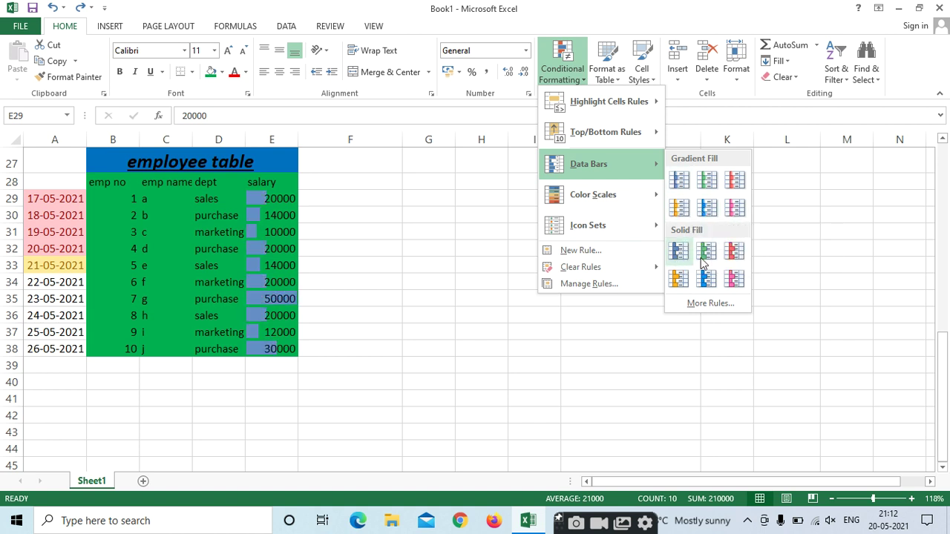
{"action": "left_click", "coordinate": [707, 207]}
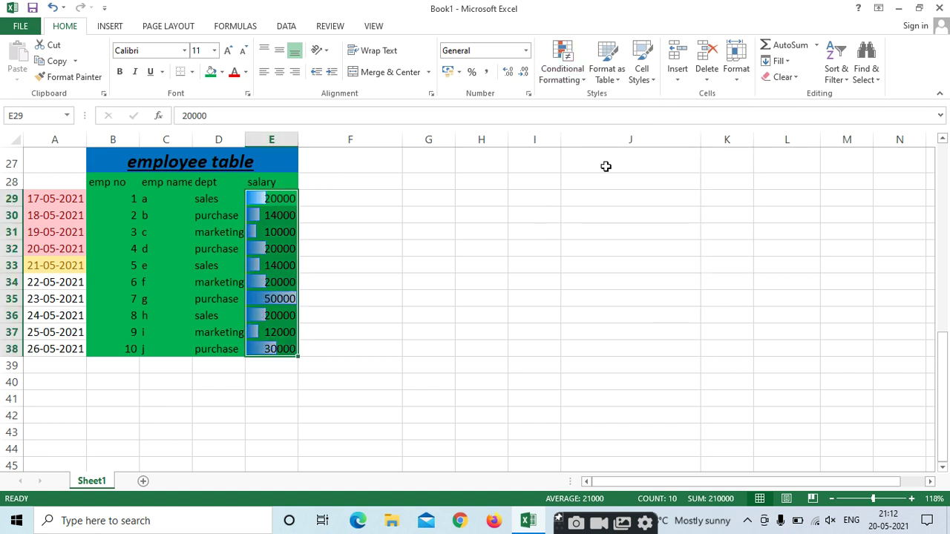
Preview the color scales on the salary cells, and apply the colored four-arrow icon set to E29:E38.
{"action": "left_click", "coordinate": [571, 70]}
{"action": "mouse_move", "coordinate": [594, 194]}
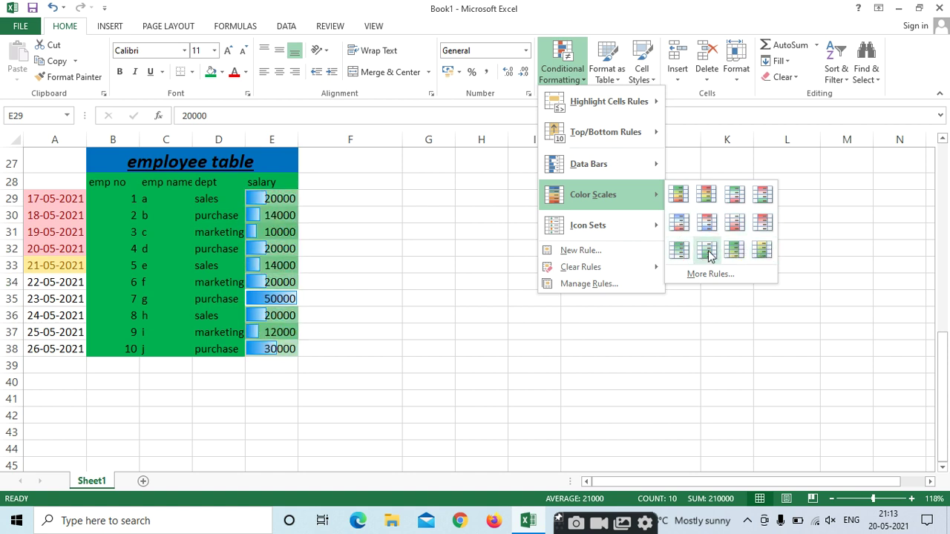
{"action": "mouse_move", "coordinate": [615, 225]}
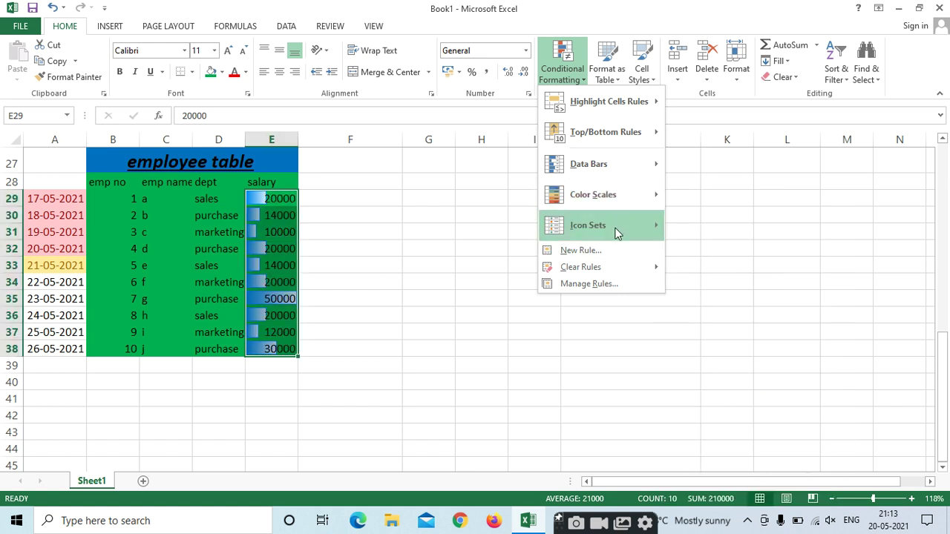
{"action": "mouse_move", "coordinate": [643, 231]}
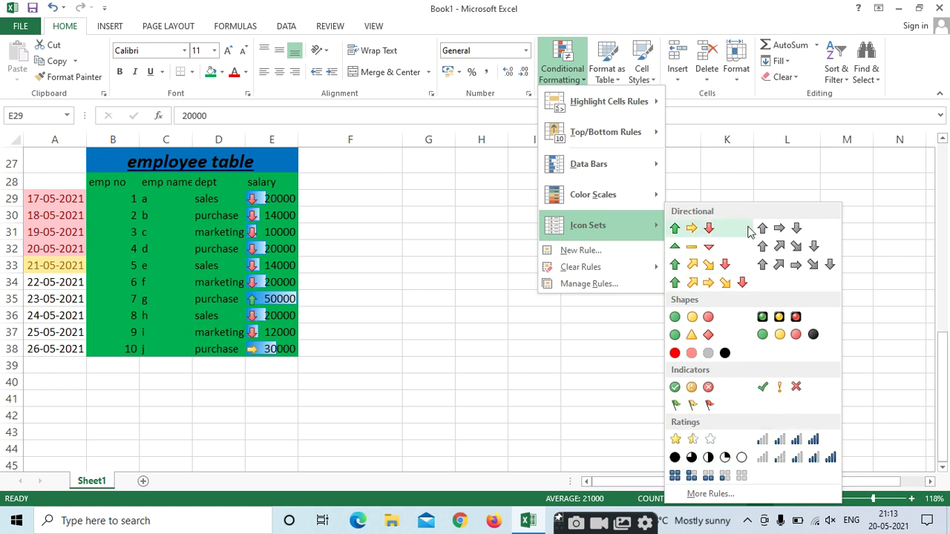
{"action": "left_click", "coordinate": [718, 264]}
Clear the conditional formatting rules from the selected salary cells E29:E38.
{"action": "left_click", "coordinate": [559, 67]}
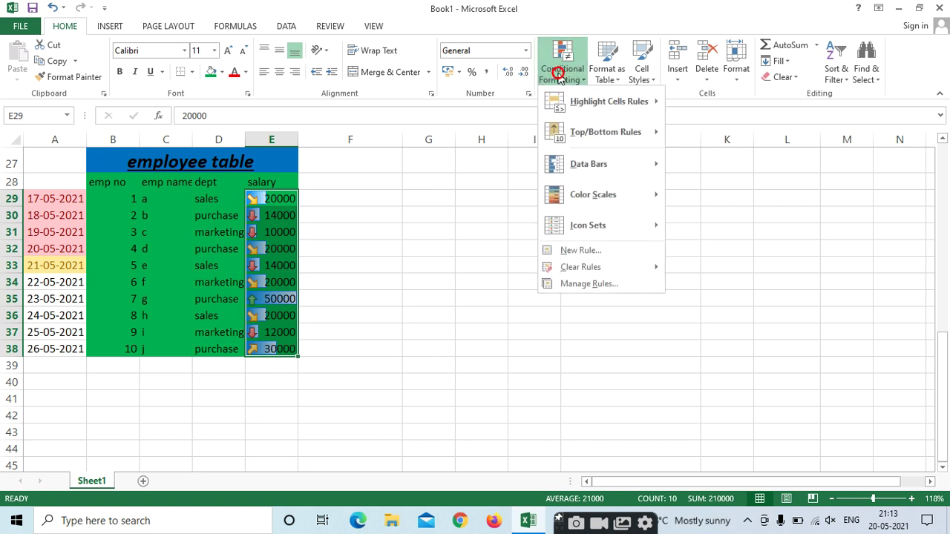
{"action": "mouse_move", "coordinate": [617, 266]}
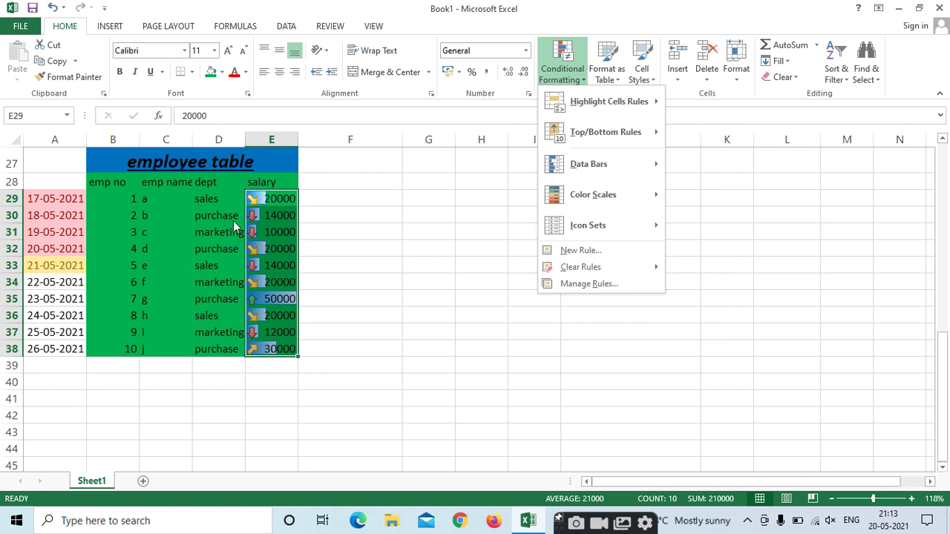
{"action": "left_click", "coordinate": [576, 269]}
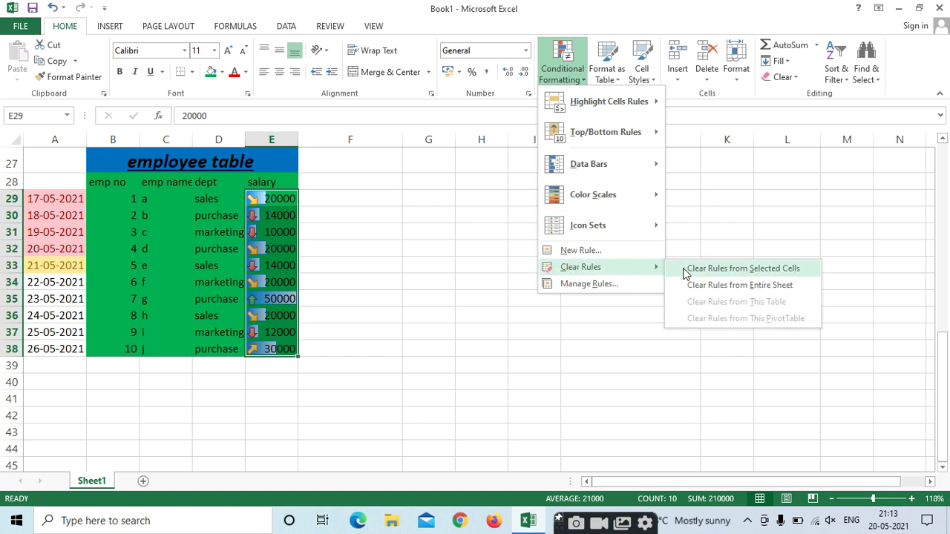
{"action": "left_click", "coordinate": [727, 272]}
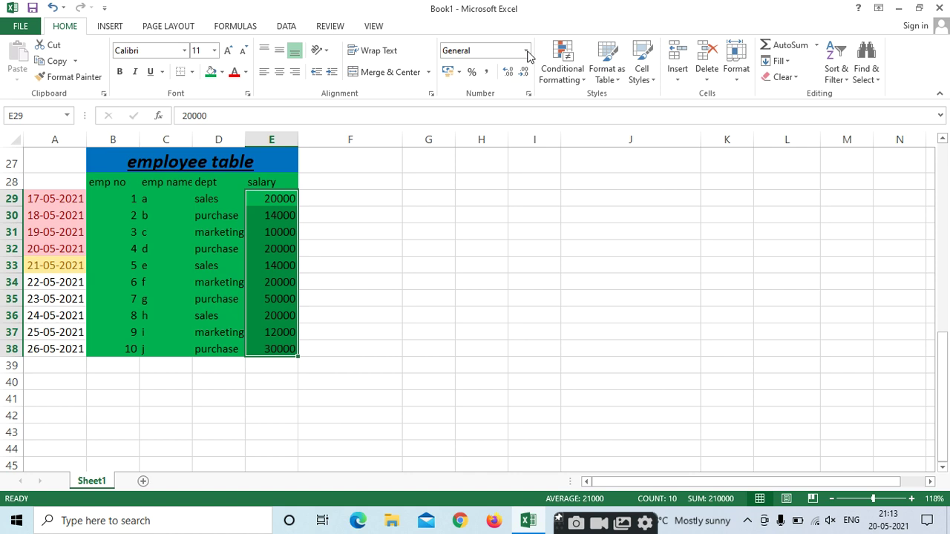
Clear the conditional formatting rules from the entire sheet.
{"action": "left_click", "coordinate": [561, 69]}
{"action": "left_click", "coordinate": [594, 269]}
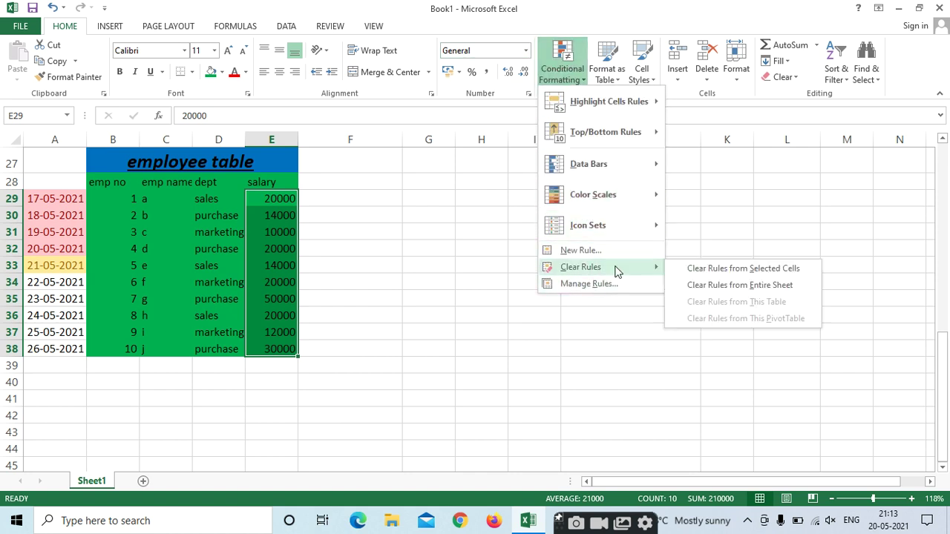
{"action": "left_click", "coordinate": [754, 287]}
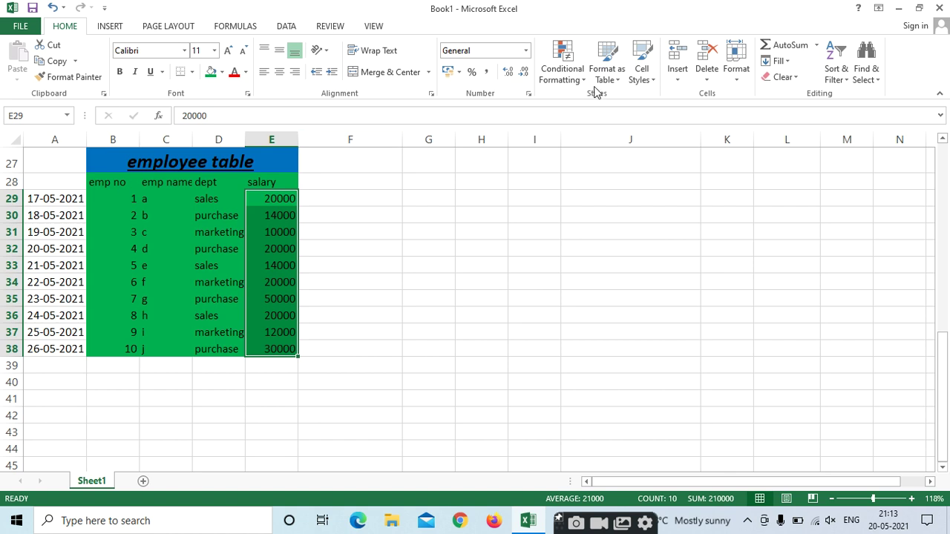
Review the new formatting rule types for cell contents, unique or duplicate values and formulas, without creating a rule.
{"action": "left_click", "coordinate": [561, 82]}
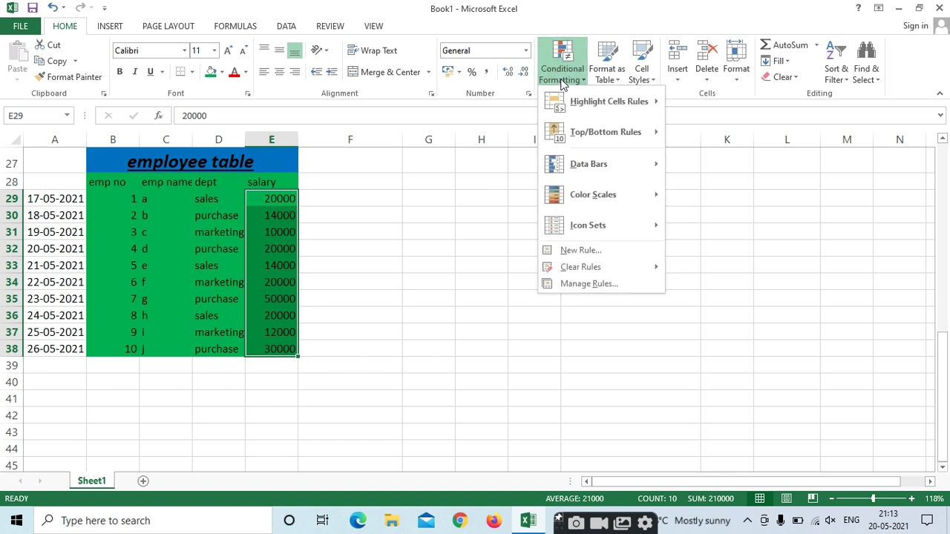
{"action": "left_click", "coordinate": [580, 251]}
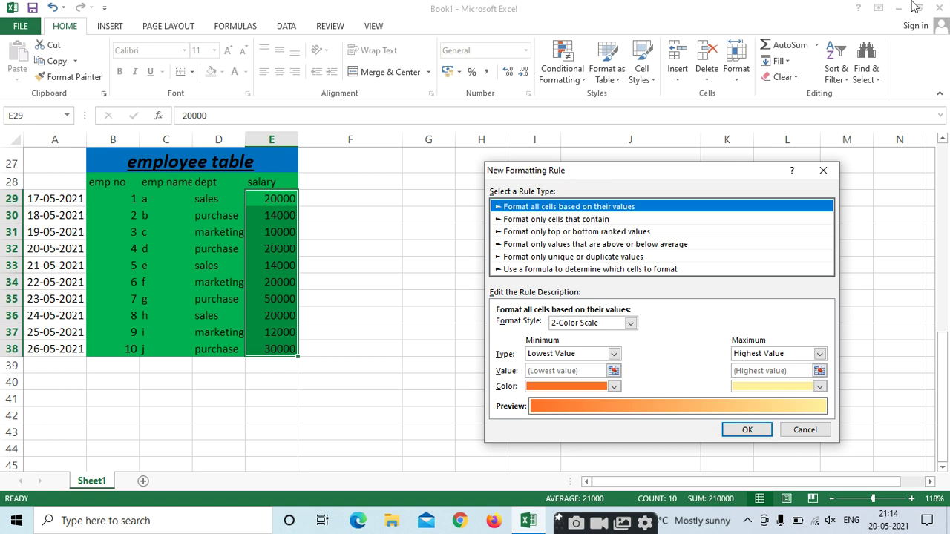
{"action": "left_click", "coordinate": [558, 220]}
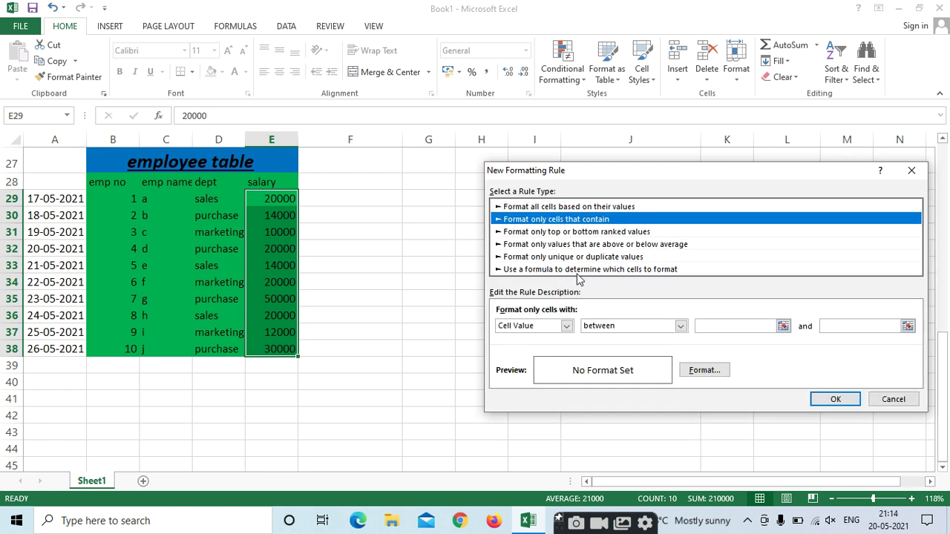
{"action": "left_click", "coordinate": [572, 257]}
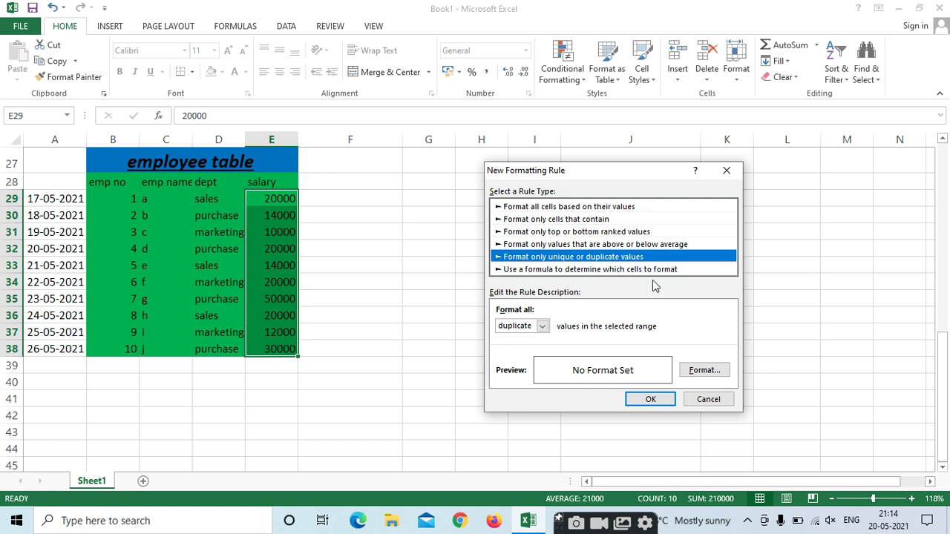
{"action": "left_click", "coordinate": [542, 270]}
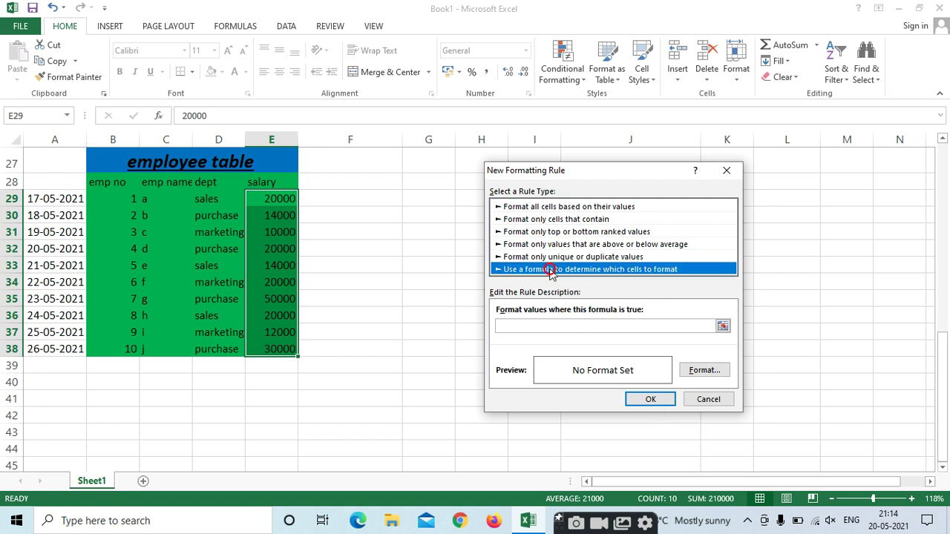
{"action": "left_click", "coordinate": [708, 400]}
View the Conditional Formatting Rules Manager for the current selection and close it.
{"action": "left_click", "coordinate": [562, 70]}
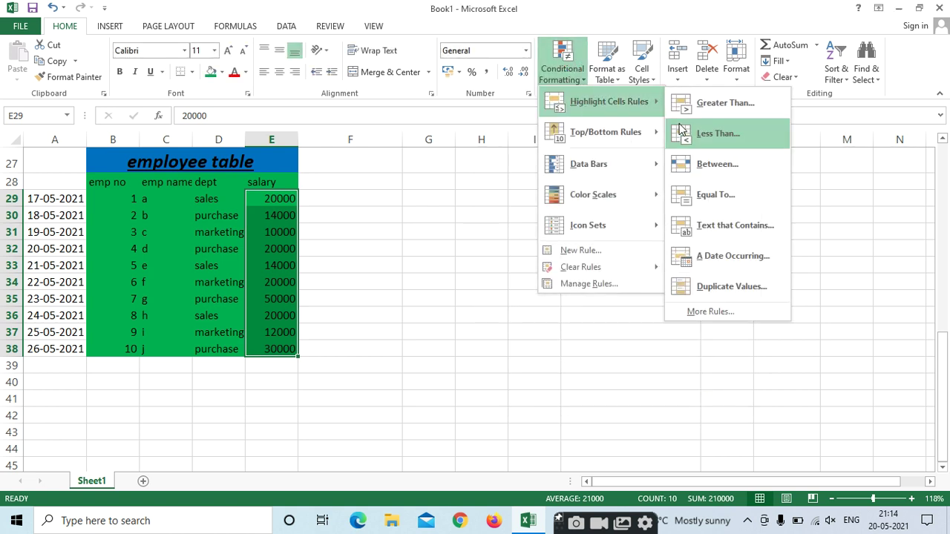
{"action": "left_click", "coordinate": [601, 285]}
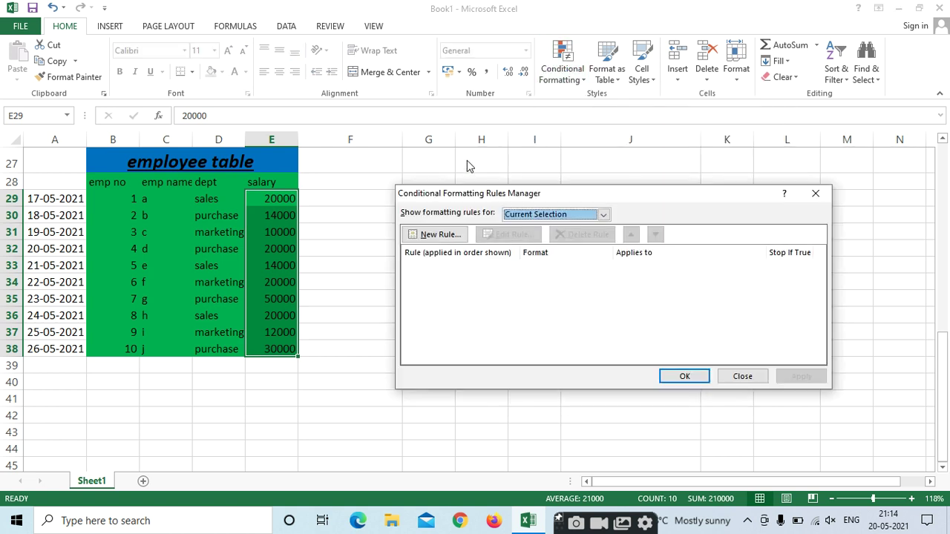
{"action": "left_click", "coordinate": [827, 193]}
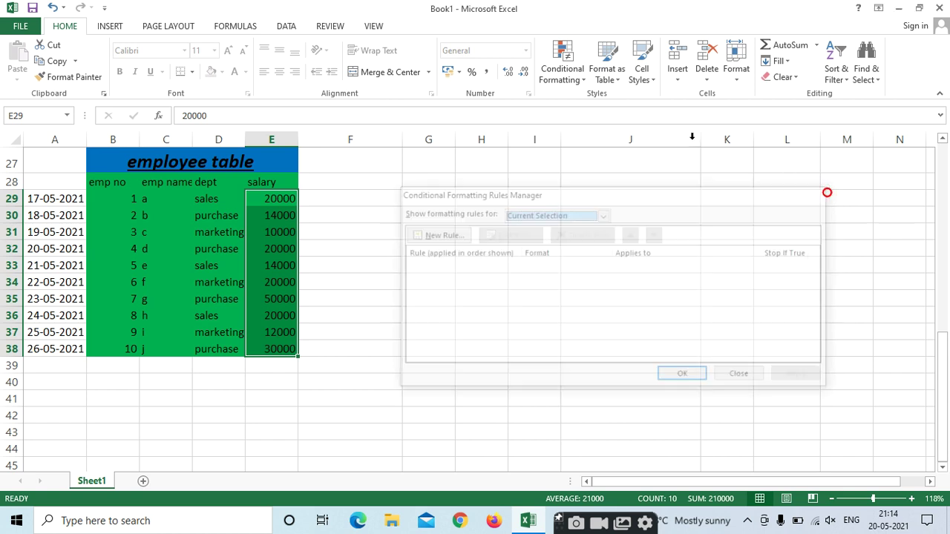
{"action": "left_click", "coordinate": [563, 71]}
{"action": "left_click", "coordinate": [616, 97]}
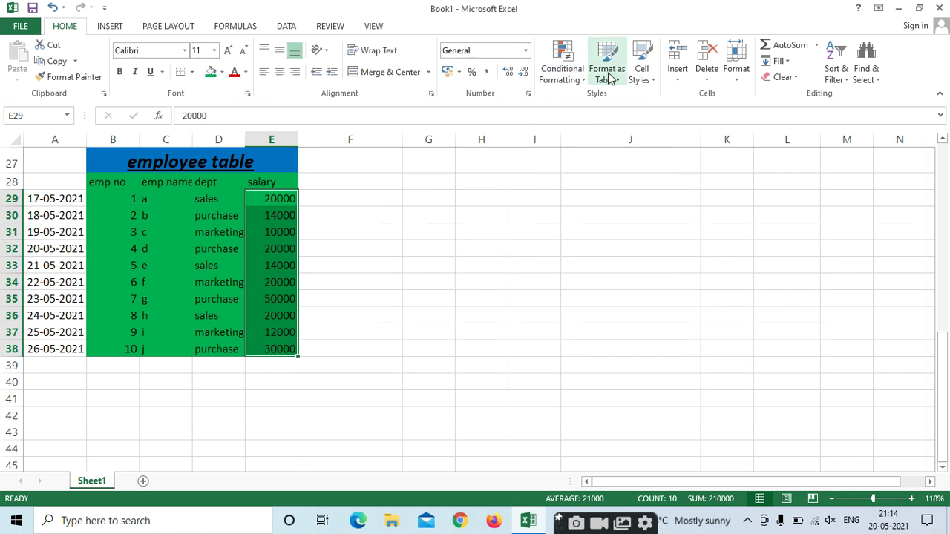
{"action": "left_click", "coordinate": [608, 72]}
{"action": "left_click", "coordinate": [415, 215]}
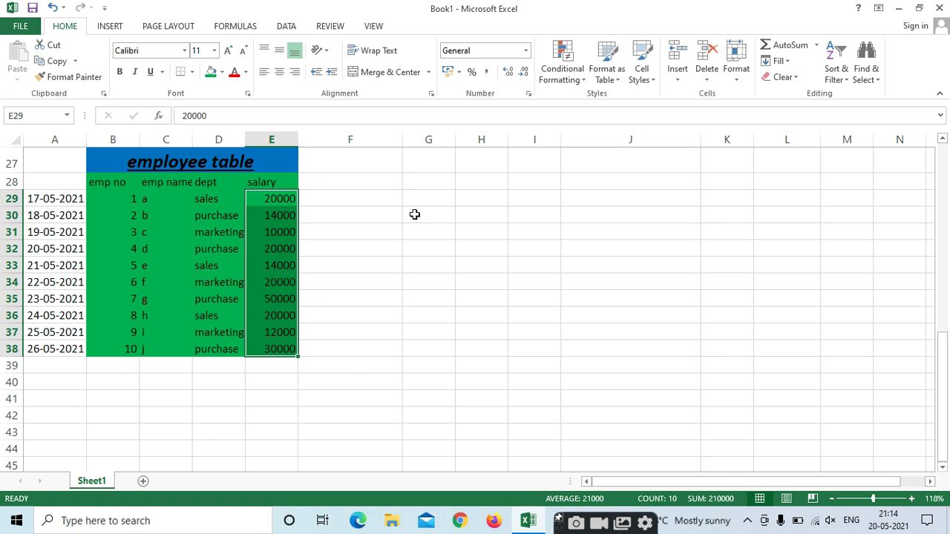
{"action": "left_click", "coordinate": [367, 248]}
Format the employee data in B28:E38 as a table with headers, using the first black banded light style.
{"action": "left_click_drag", "start_coordinate": [104, 175], "coordinate": [286, 349]}
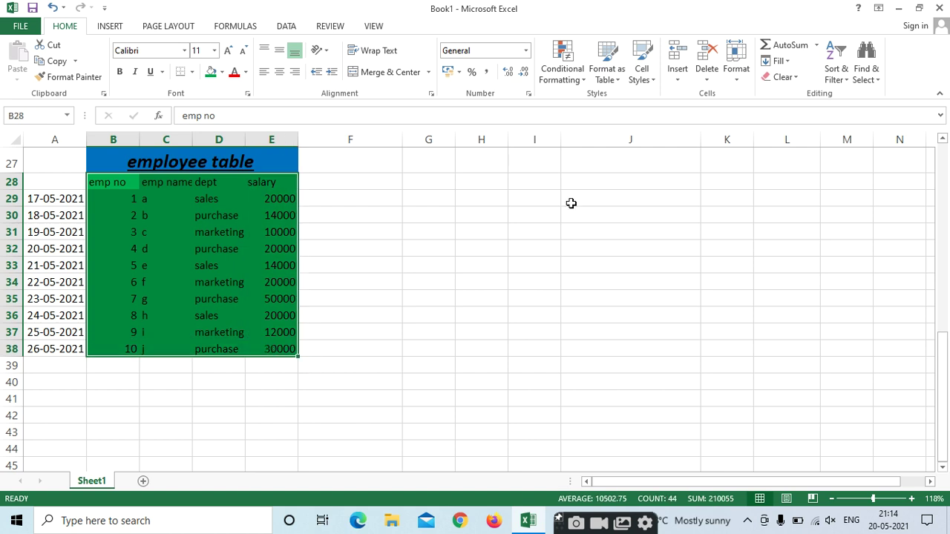
{"action": "left_click", "coordinate": [615, 81]}
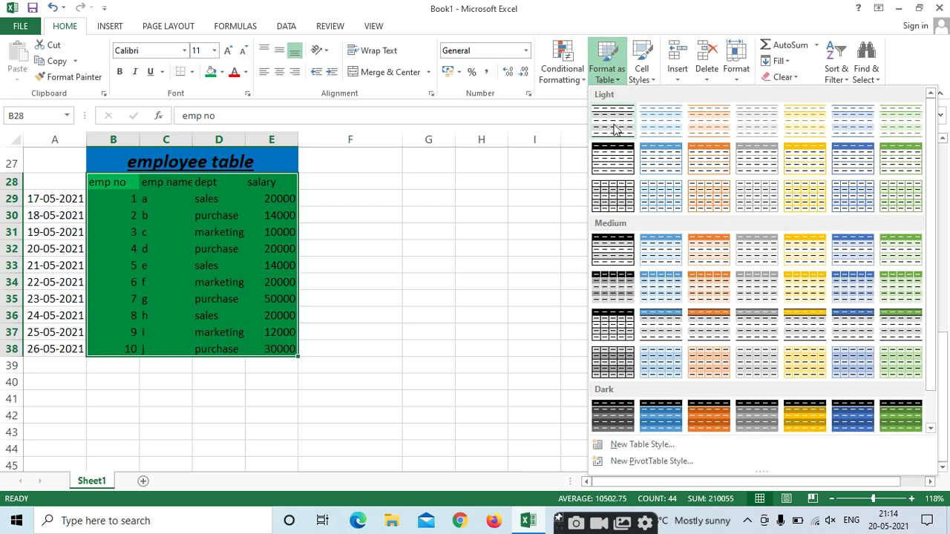
{"action": "left_click", "coordinate": [615, 127]}
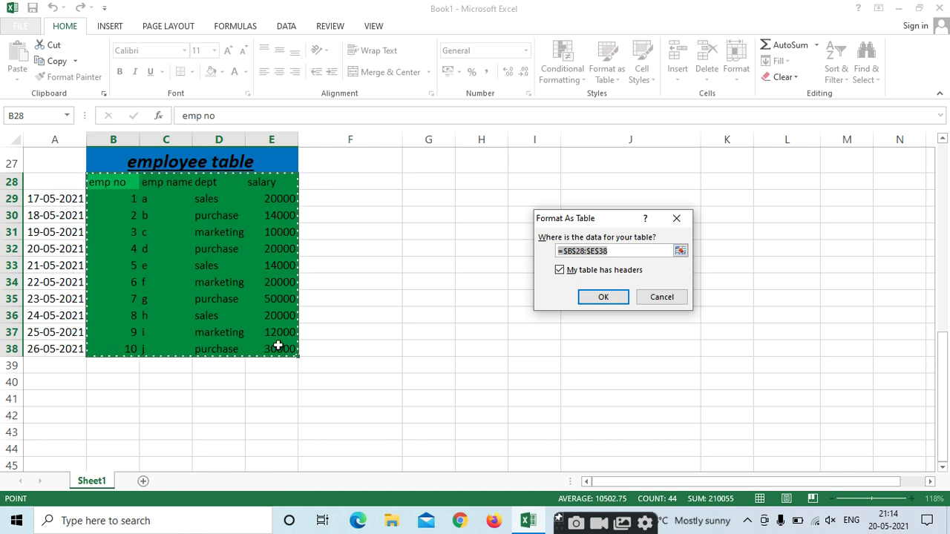
{"action": "left_click", "coordinate": [586, 297]}
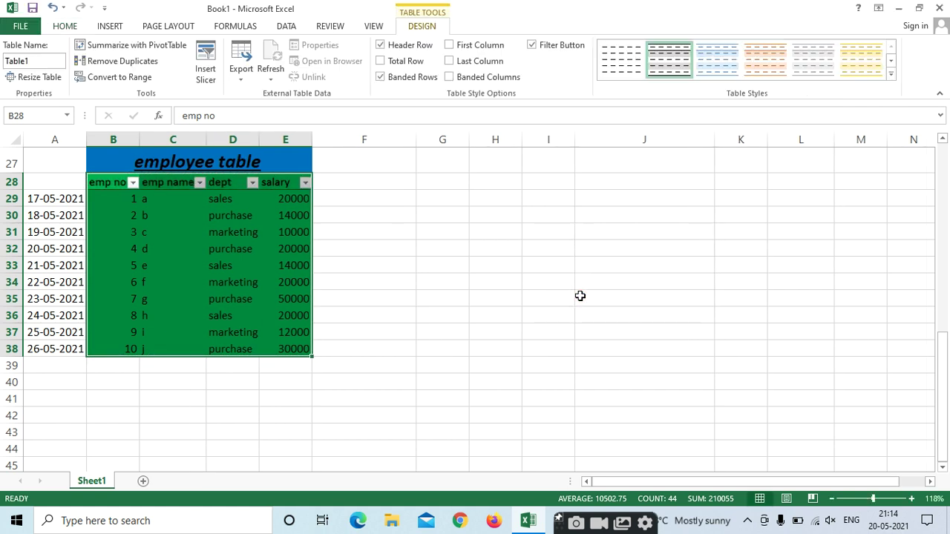
{"action": "left_click", "coordinate": [255, 214]}
{"action": "left_click", "coordinate": [168, 204]}
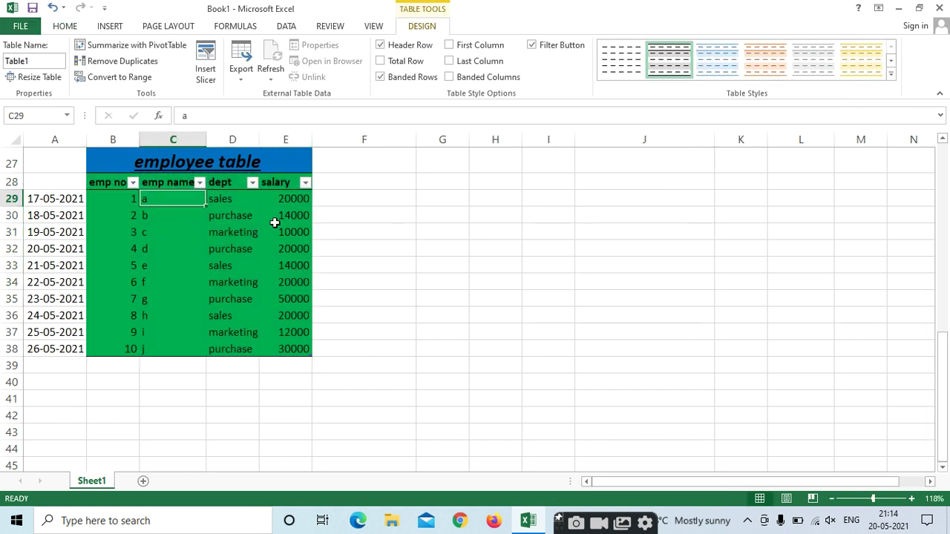
Review the sort and filter options of the emp name column without applying any.
{"action": "left_click", "coordinate": [199, 182]}
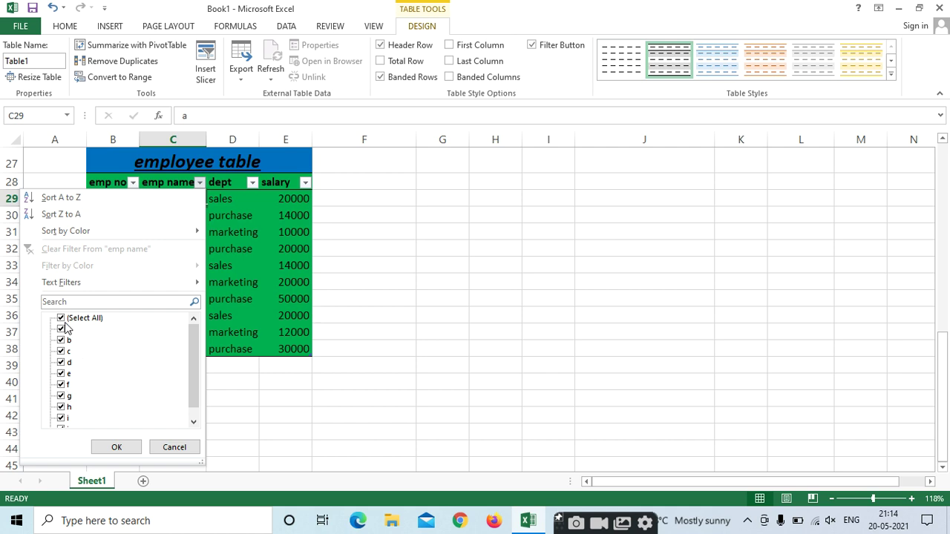
{"action": "left_click", "coordinate": [185, 446]}
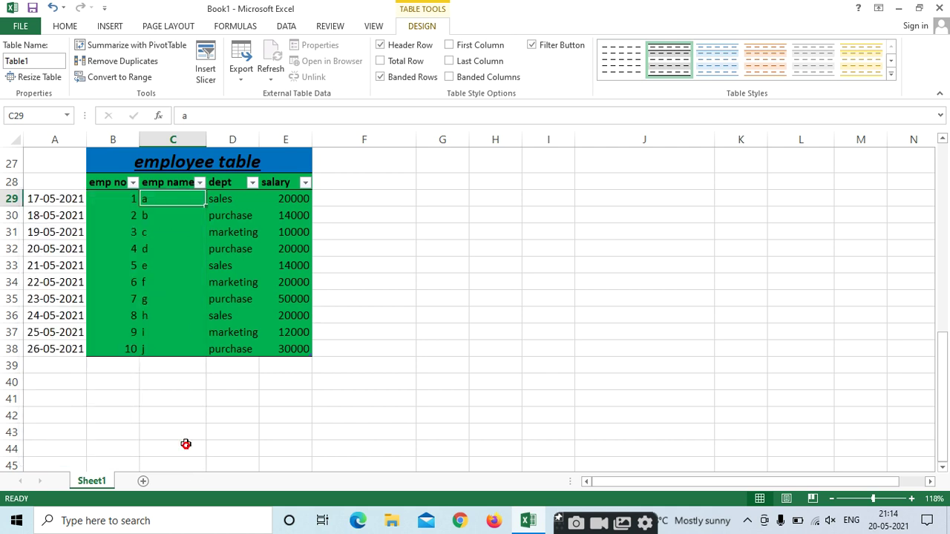
{"action": "left_click", "coordinate": [119, 265]}
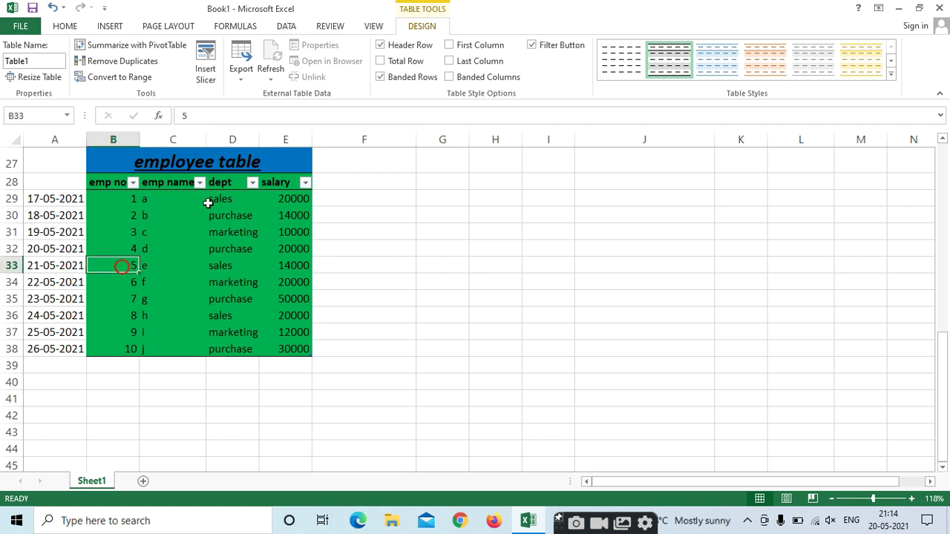
Filter the dept column to show only the sales rows, excluding marketing and purchase.
{"action": "left_click", "coordinate": [253, 183]}
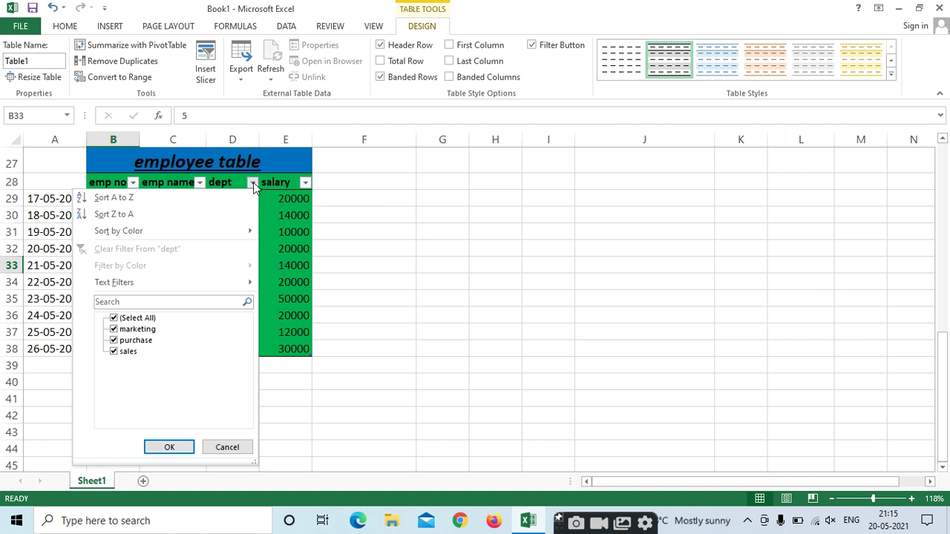
{"action": "left_click", "coordinate": [113, 340]}
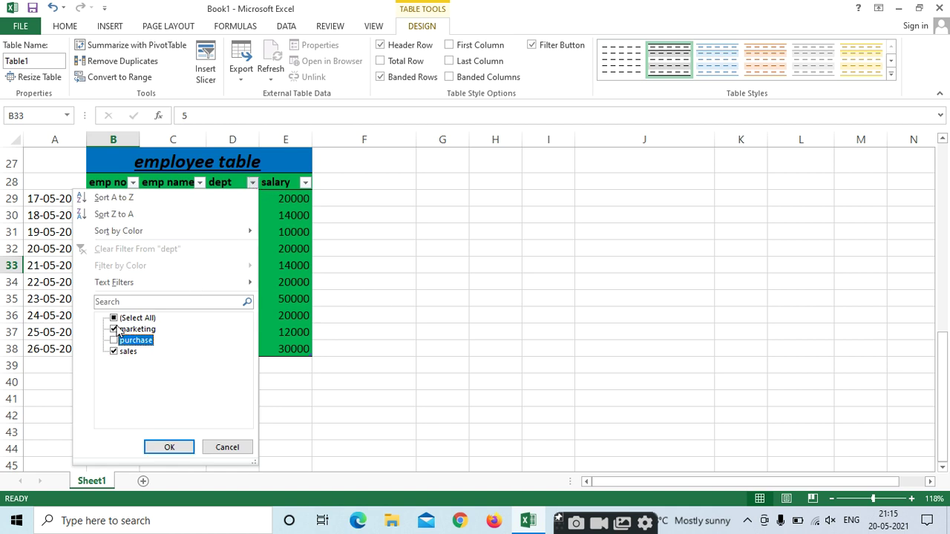
{"action": "left_click", "coordinate": [114, 330]}
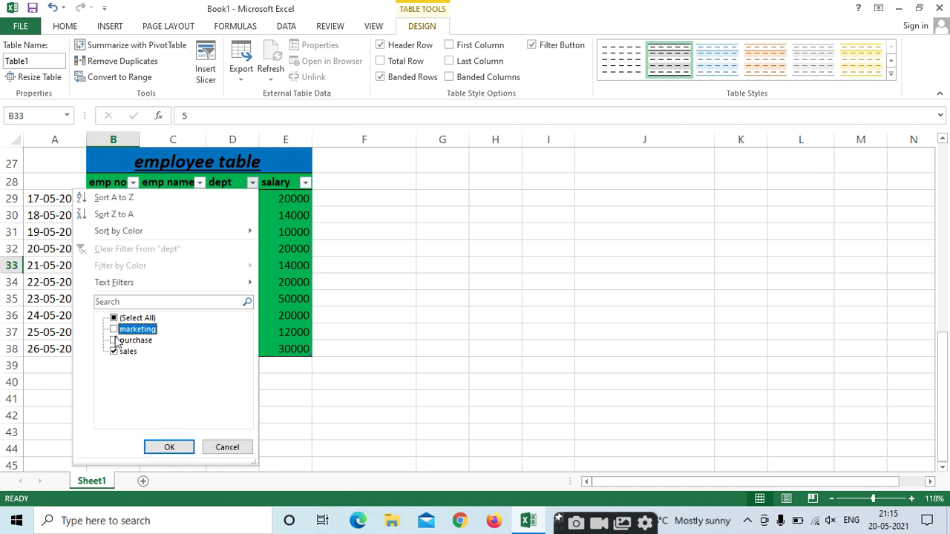
{"action": "left_click", "coordinate": [169, 447]}
{"action": "left_click", "coordinate": [251, 221]}
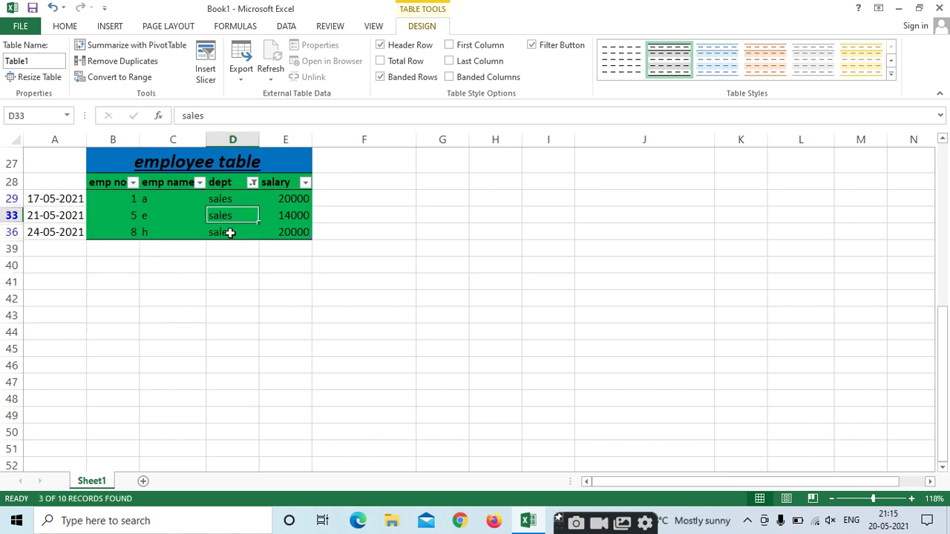
{"action": "left_click", "coordinate": [478, 228]}
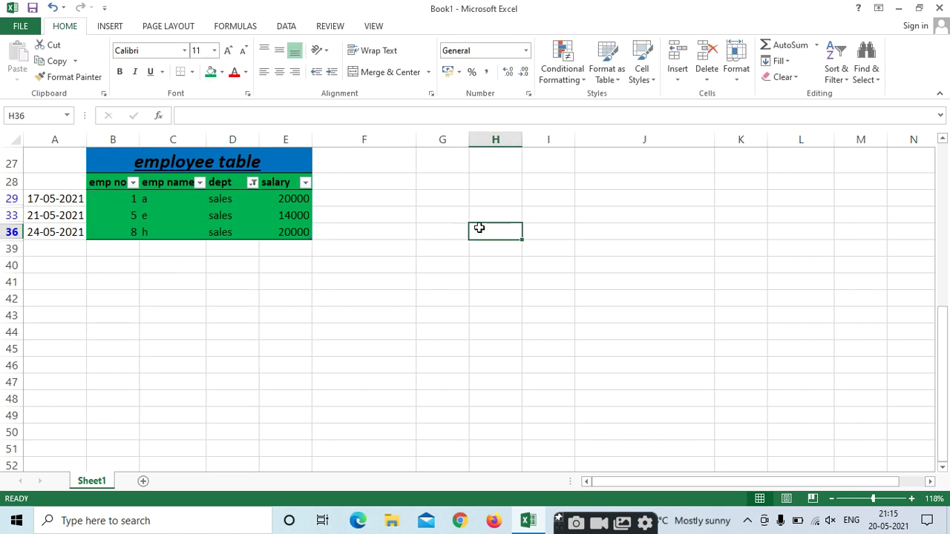
Restore all departments in the dept column filter by selecting every value.
{"action": "left_click", "coordinate": [226, 197]}
{"action": "left_click", "coordinate": [253, 183]}
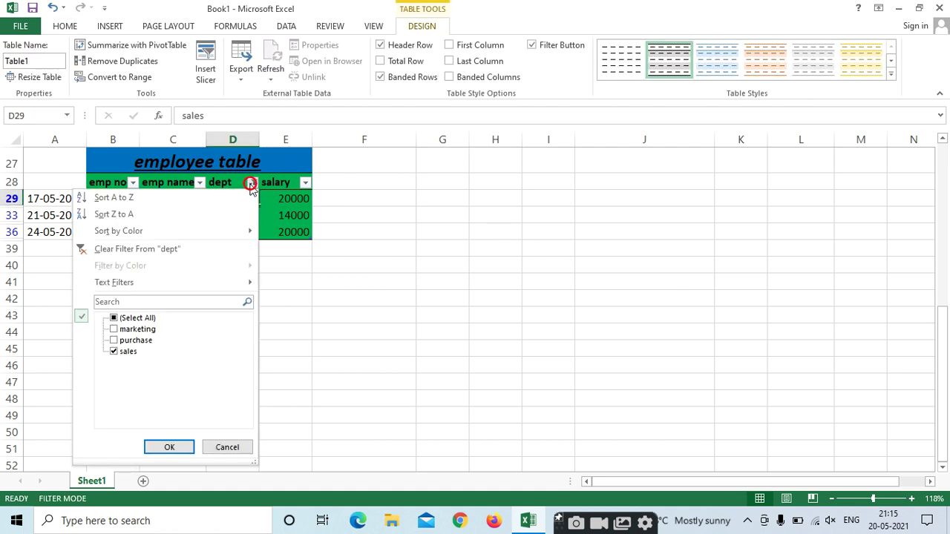
{"action": "left_click", "coordinate": [114, 319]}
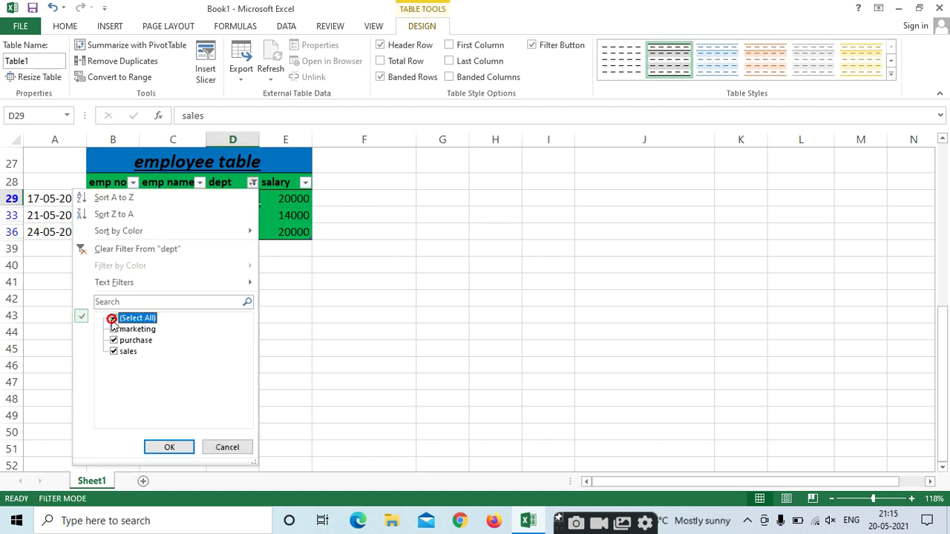
{"action": "left_click", "coordinate": [168, 447]}
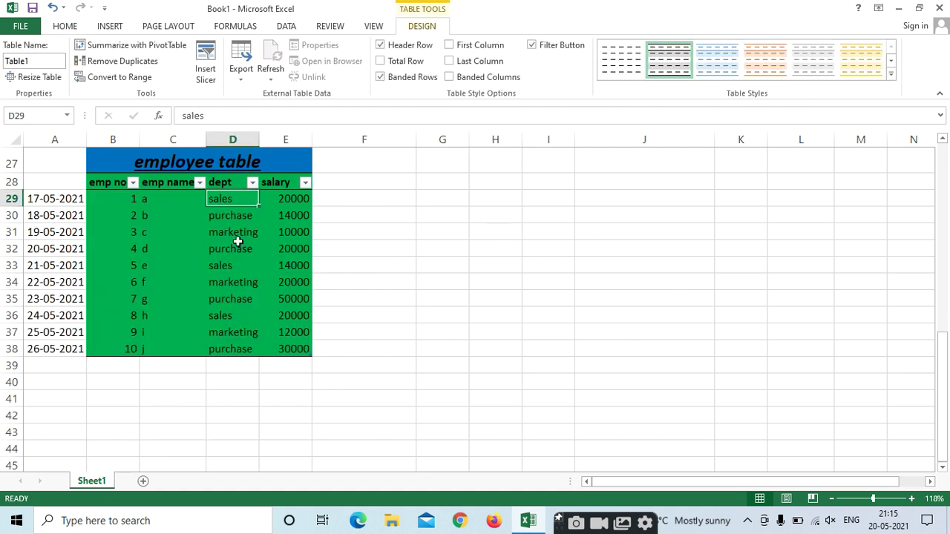
{"action": "left_click", "coordinate": [285, 232]}
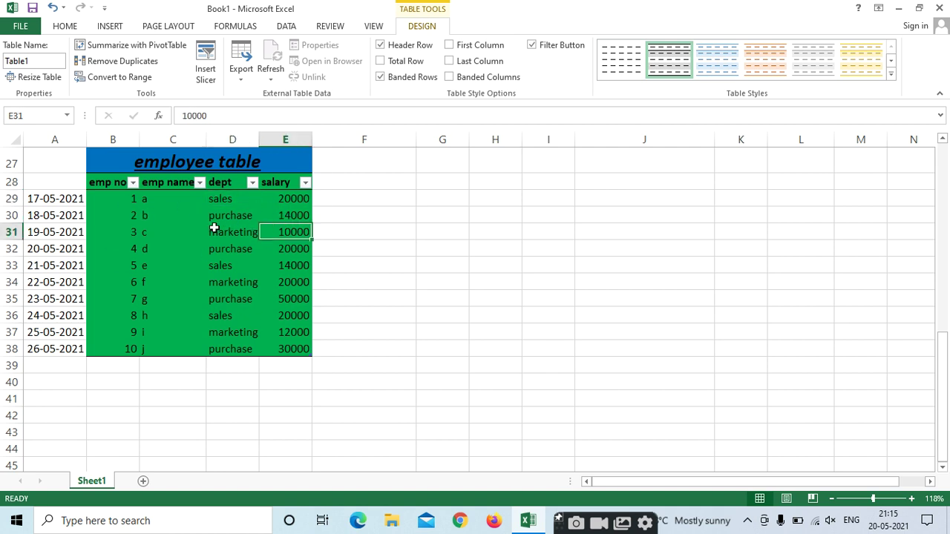
Try the light blue and light yellow styles on the employee table and return to the black banded light style.
{"action": "left_click", "coordinate": [67, 26]}
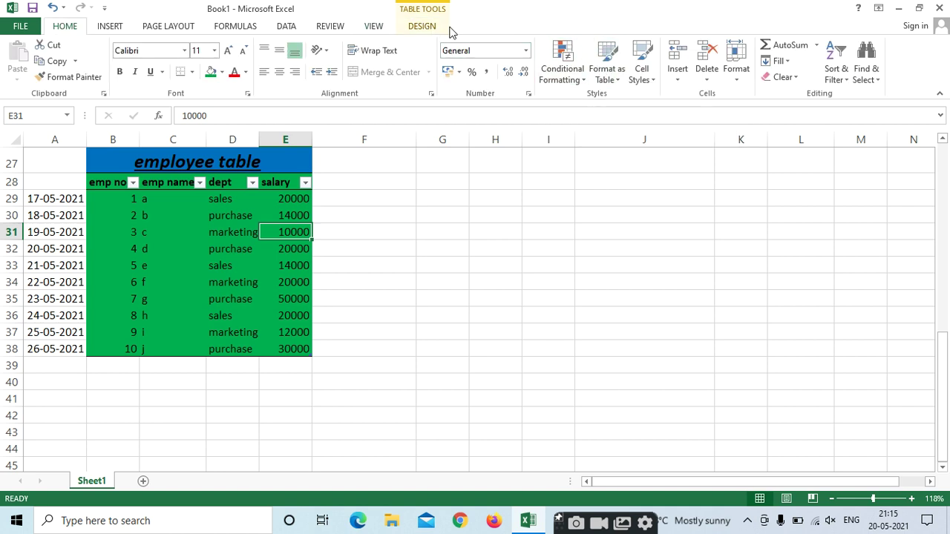
{"action": "left_click", "coordinate": [420, 28]}
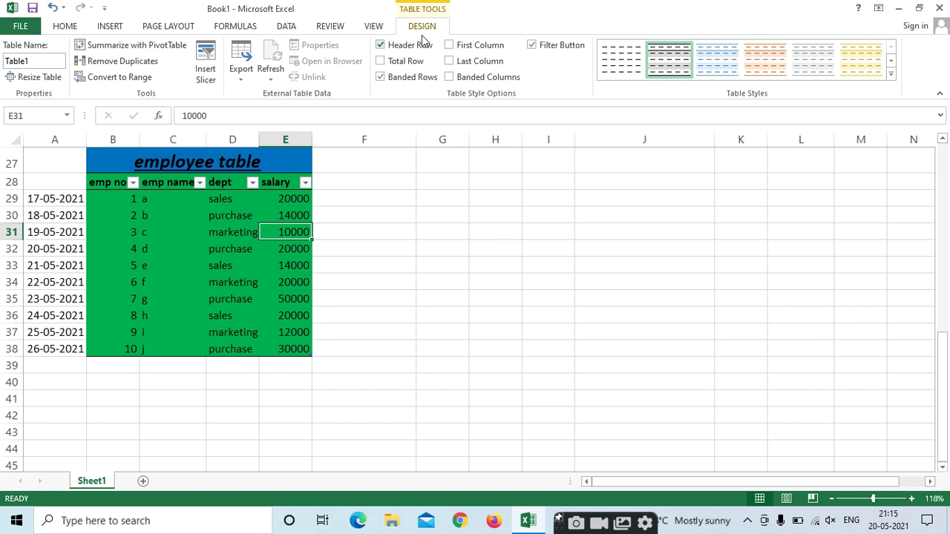
{"action": "left_click", "coordinate": [717, 68]}
{"action": "left_click", "coordinate": [860, 60]}
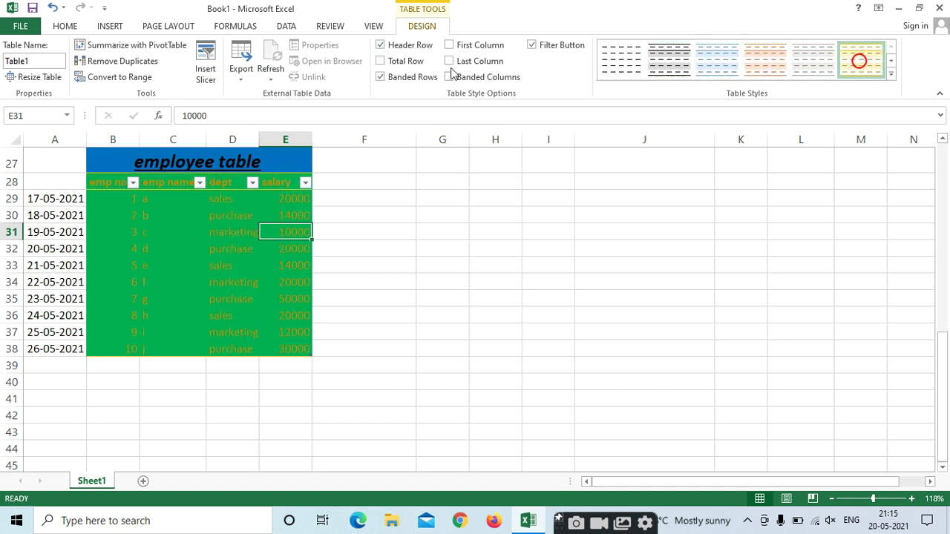
{"action": "left_click", "coordinate": [671, 56]}
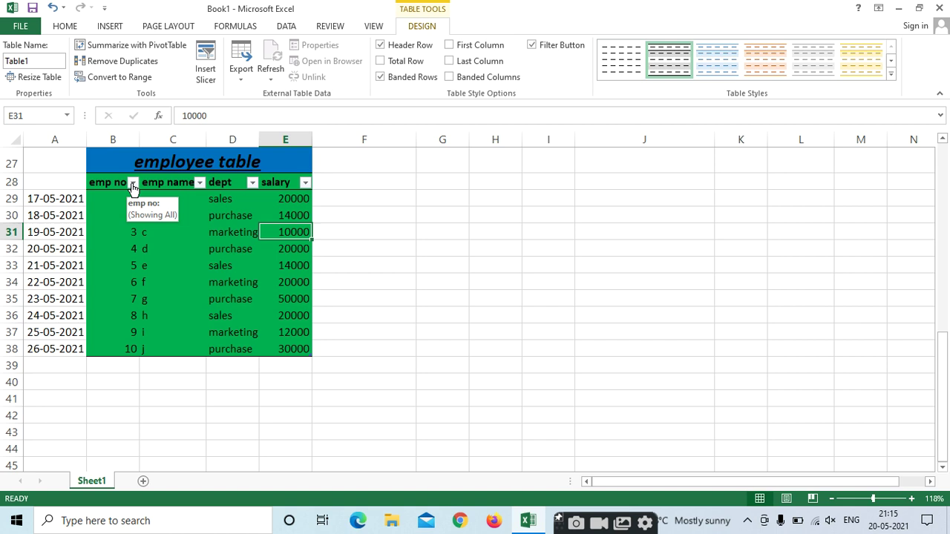
Convert the employee table back to a normal range.
{"action": "left_click", "coordinate": [111, 78]}
{"action": "left_click", "coordinate": [448, 296]}
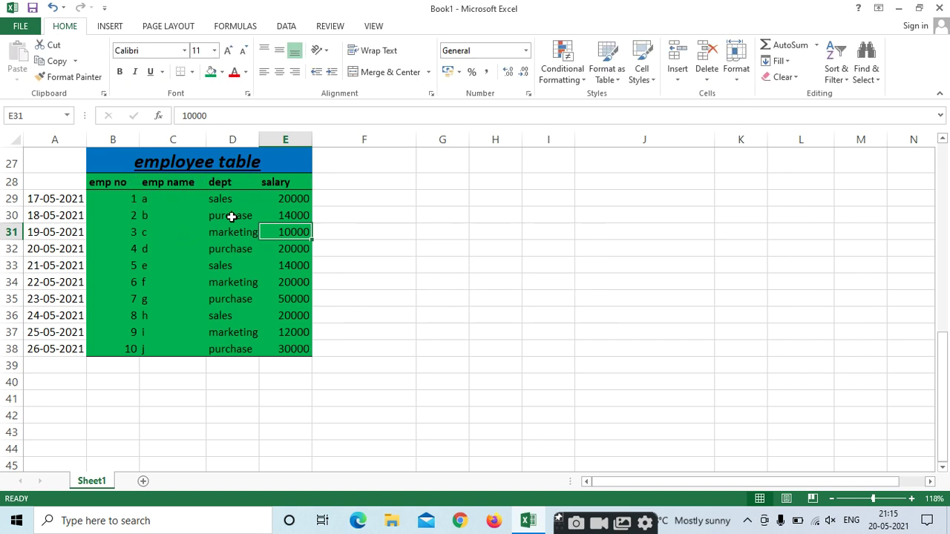
{"action": "left_click", "coordinate": [607, 74]}
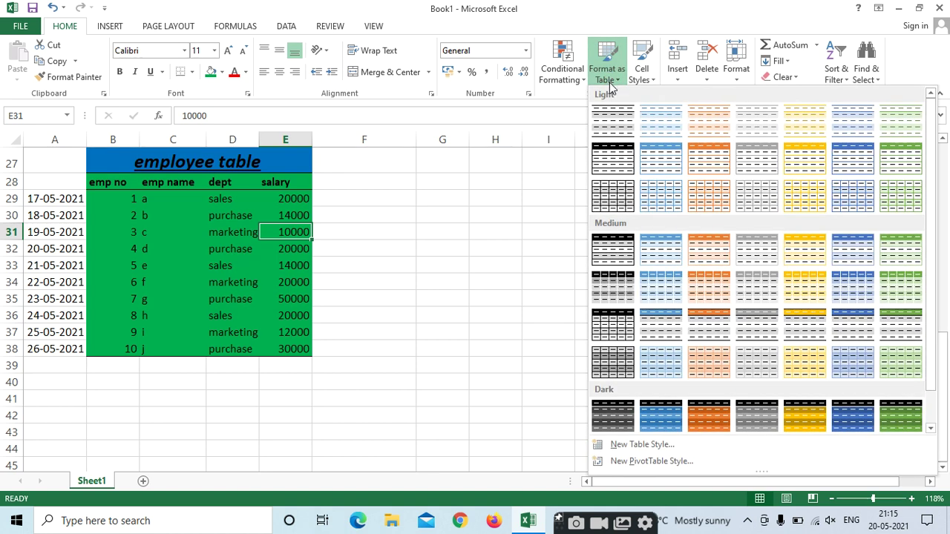
{"action": "scroll", "coordinate": [702, 393], "scroll_direction": "down", "scroll_amount": 1}
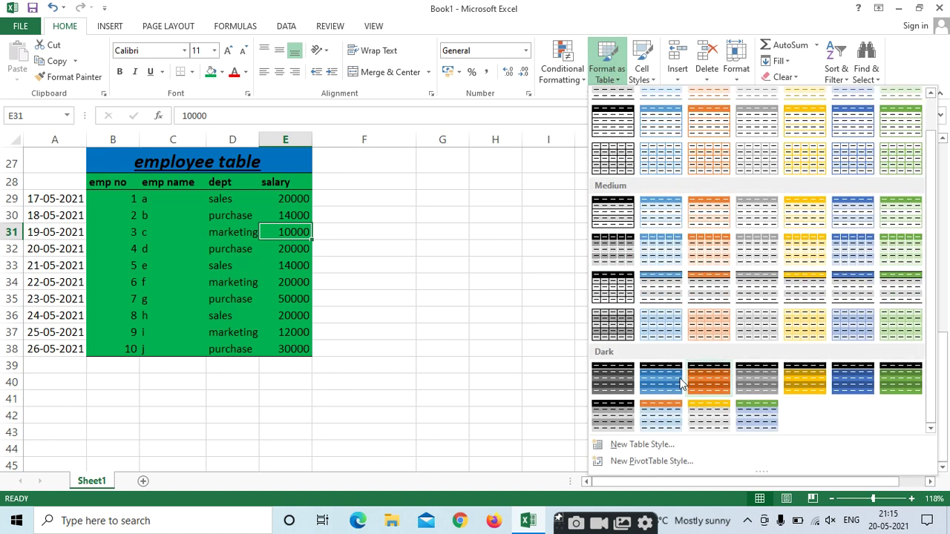
{"action": "left_click", "coordinate": [660, 369]}
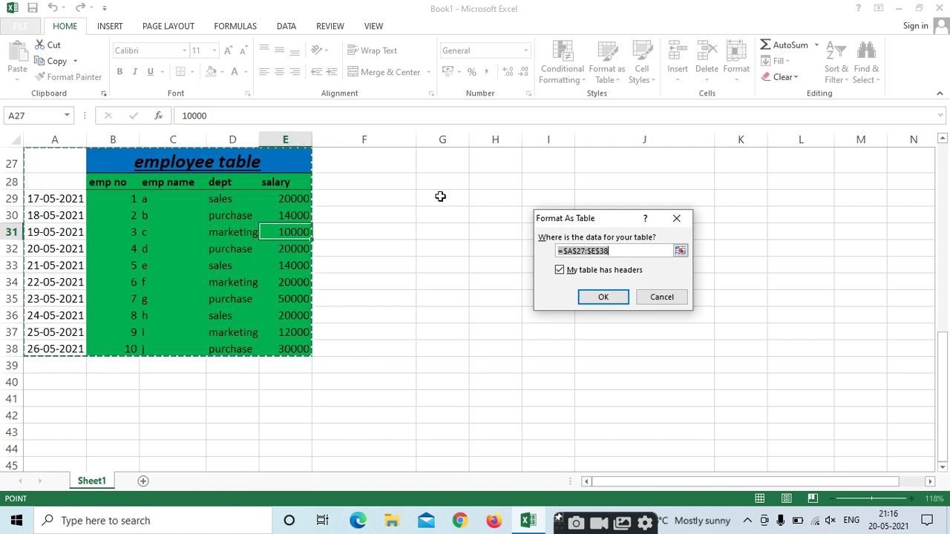
{"action": "left_click", "coordinate": [565, 252]}
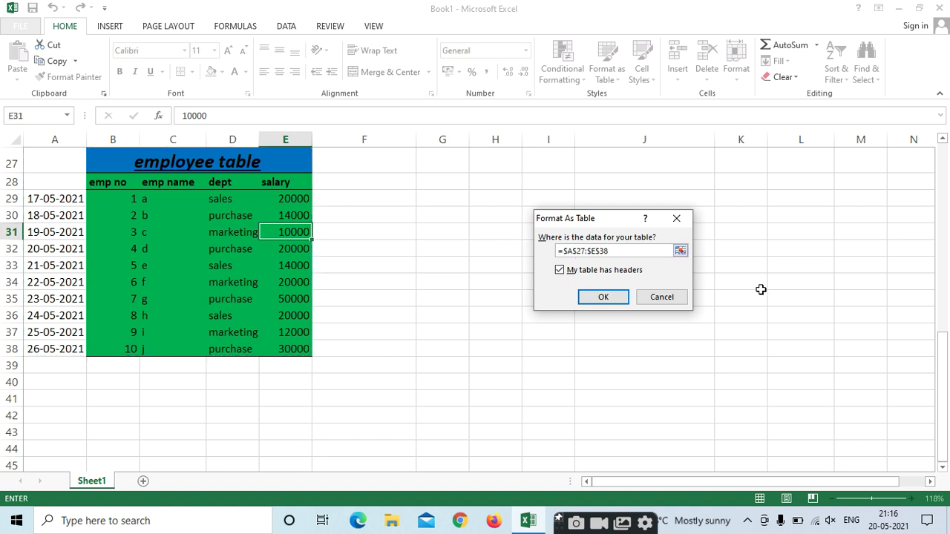
{"action": "key", "text": "BackSpace"}
{"action": "type", "text": "b"}
{"action": "key", "text": "Right"}
{"action": "key", "text": "Right"}
{"action": "key", "text": "Right"}
{"action": "left_click", "coordinate": [604, 297]}
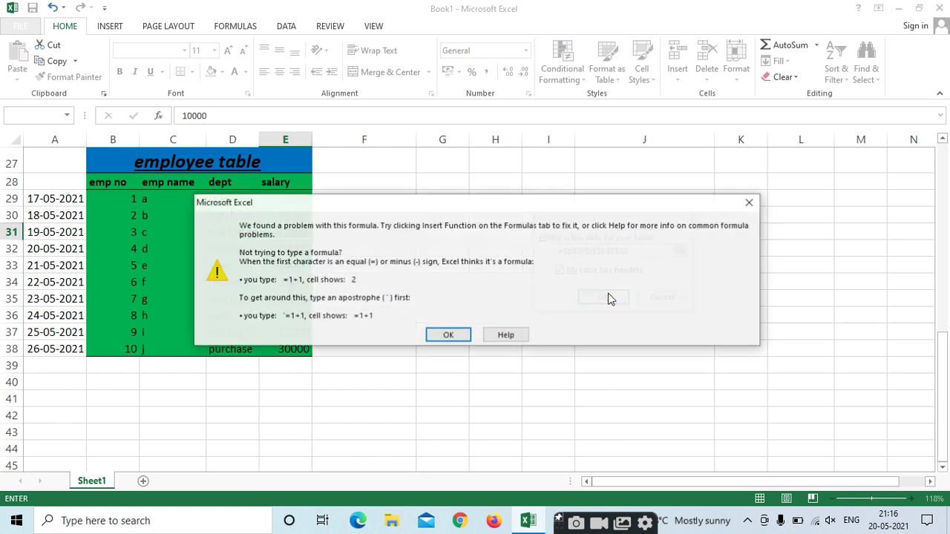
{"action": "left_click", "coordinate": [448, 335]}
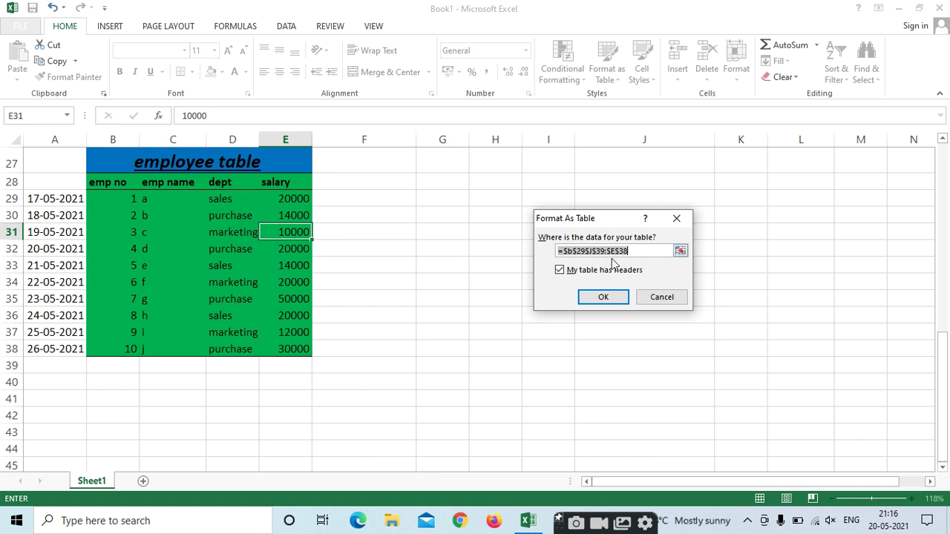
{"action": "left_click", "coordinate": [603, 297]}
{"action": "left_click", "coordinate": [458, 332]}
{"action": "left_click", "coordinate": [271, 269]}
{"action": "left_click", "coordinate": [668, 299]}
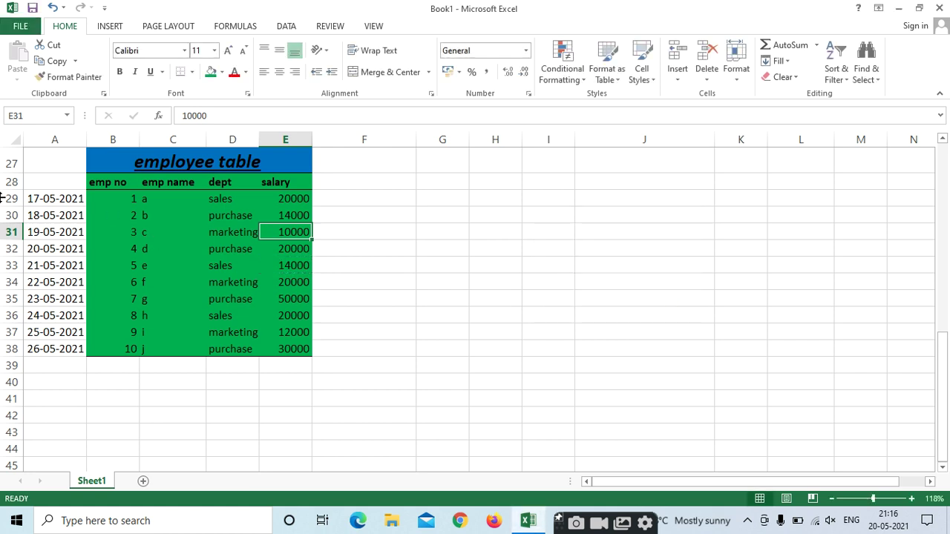
Format the range $B$29:$E$38 as a table with headers, using the dark blue table style.
{"action": "left_click", "coordinate": [108, 199]}
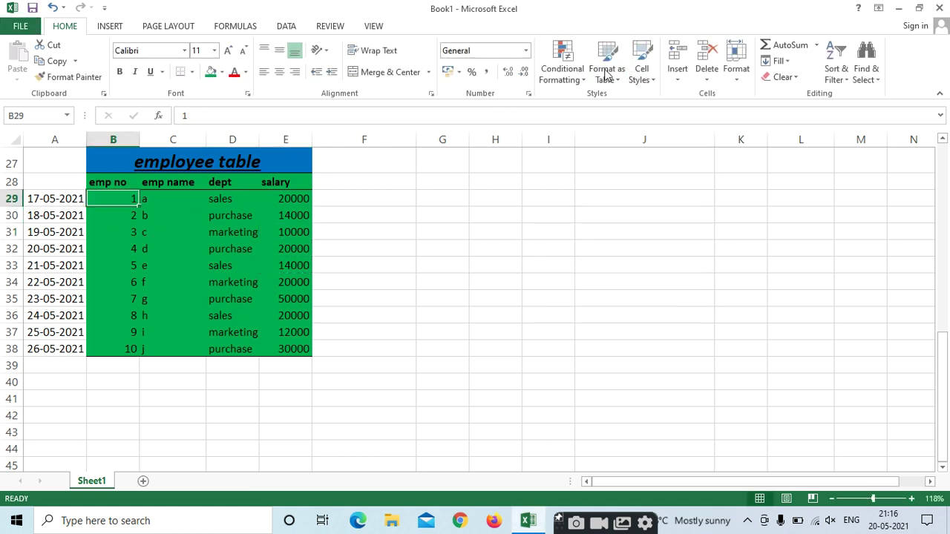
{"action": "left_click", "coordinate": [622, 72]}
{"action": "left_click", "coordinate": [646, 428]}
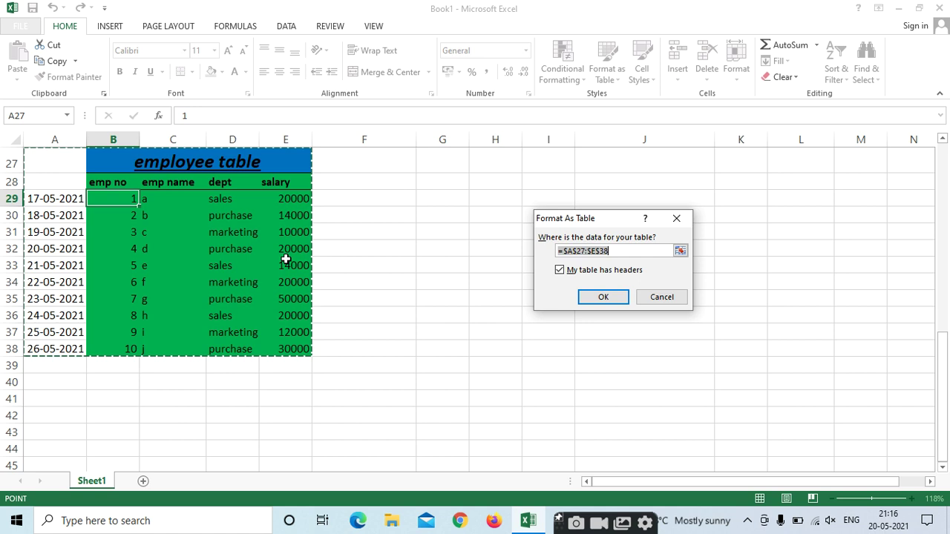
{"action": "left_click", "coordinate": [625, 250]}
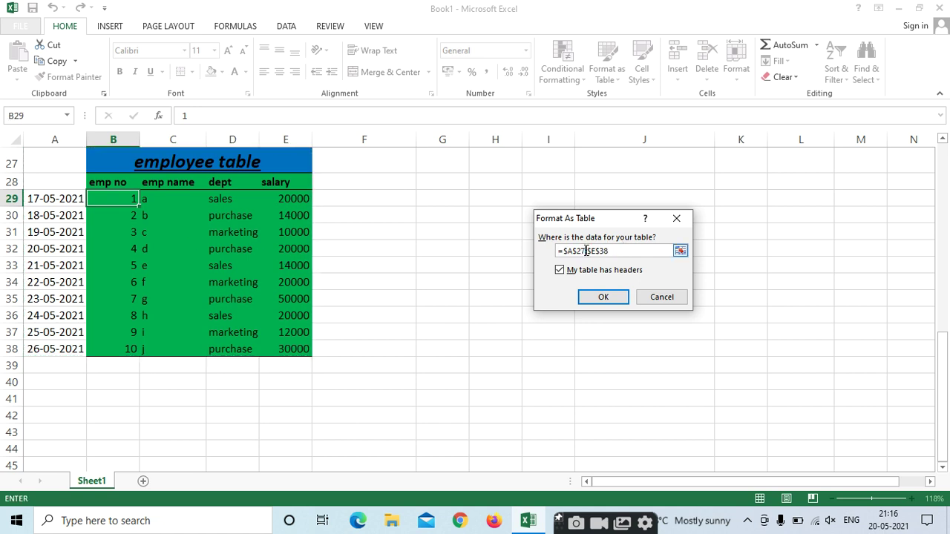
{"action": "key", "text": "BackSpace"}
{"action": "key", "text": "BackSpace"}
{"action": "left_click", "coordinate": [577, 250]}
{"action": "key", "text": "BackSpace"}
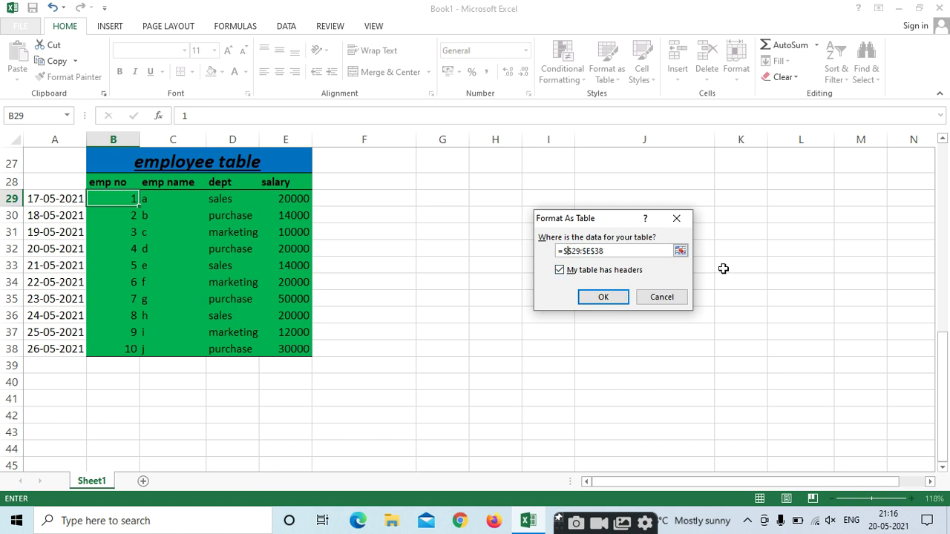
{"action": "type", "text": "B"}
{"action": "left_click", "coordinate": [598, 297]}
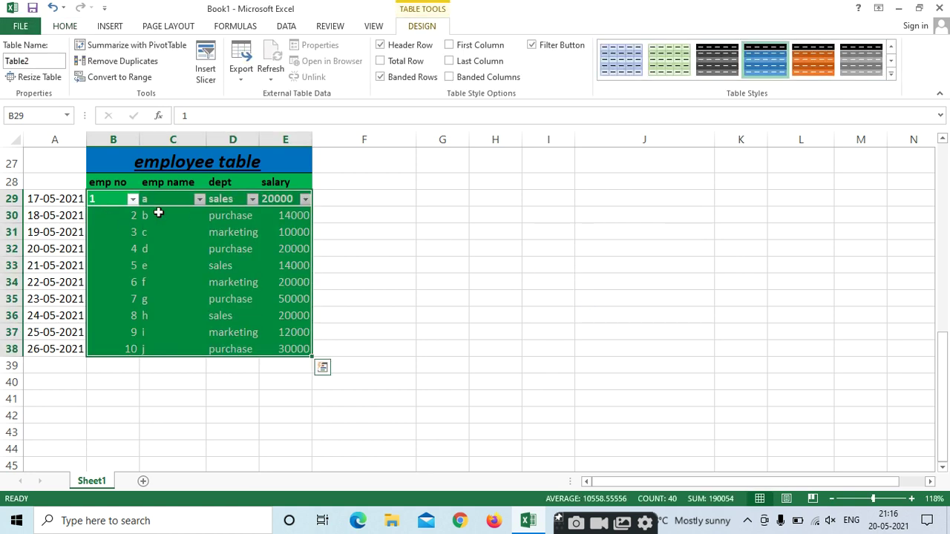
{"action": "left_click", "coordinate": [364, 251]}
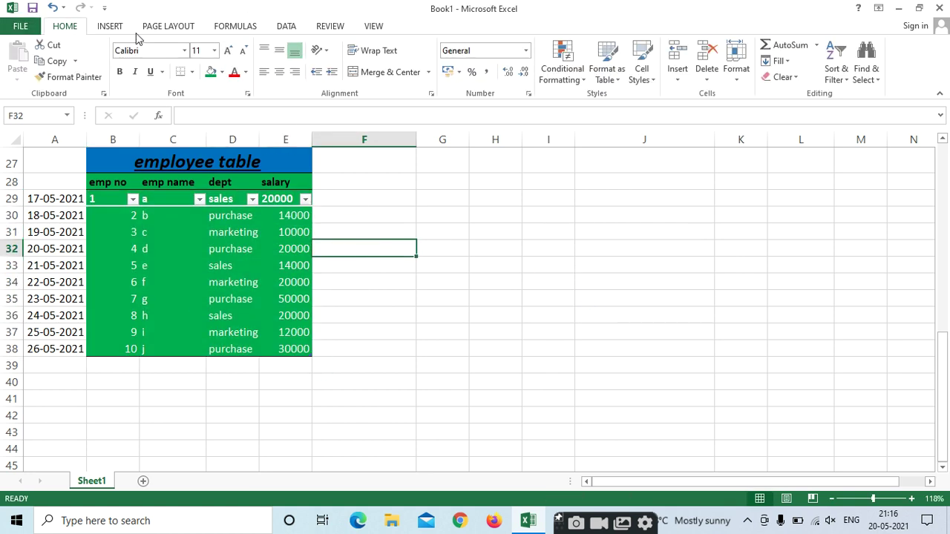
Convert the employee data table in B29:E38 back to a normal range.
{"action": "left_click", "coordinate": [168, 30]}
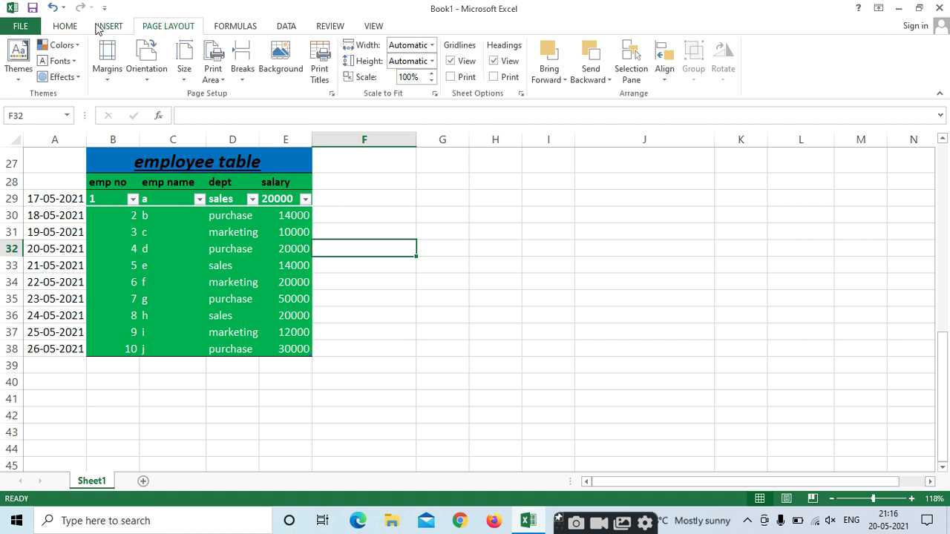
{"action": "left_click", "coordinate": [104, 26]}
{"action": "left_click", "coordinate": [147, 237]}
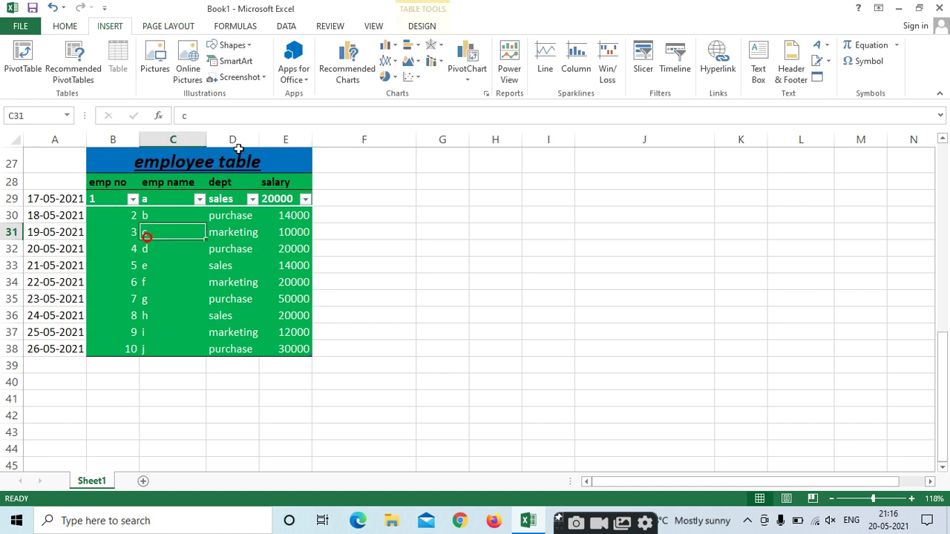
{"action": "left_click", "coordinate": [419, 26]}
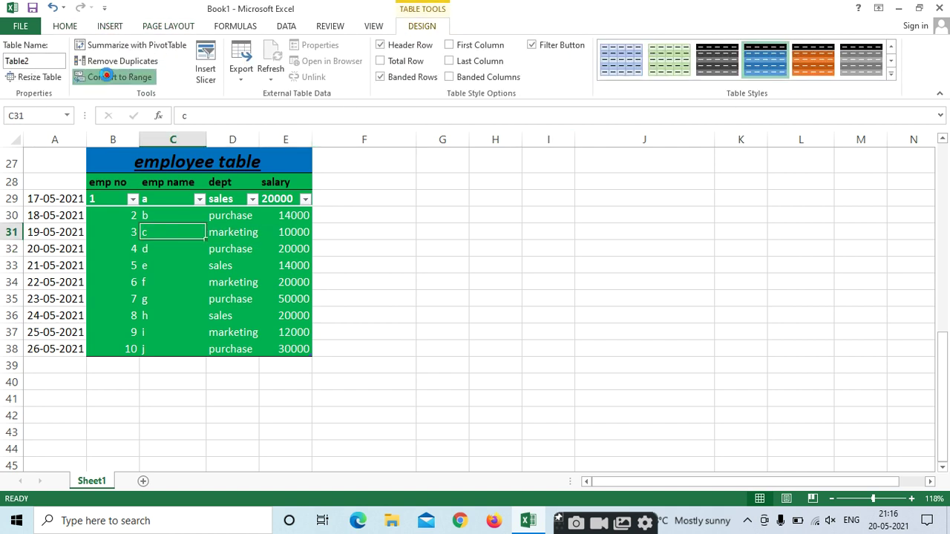
{"action": "left_click", "coordinate": [106, 79]}
{"action": "left_click", "coordinate": [449, 293]}
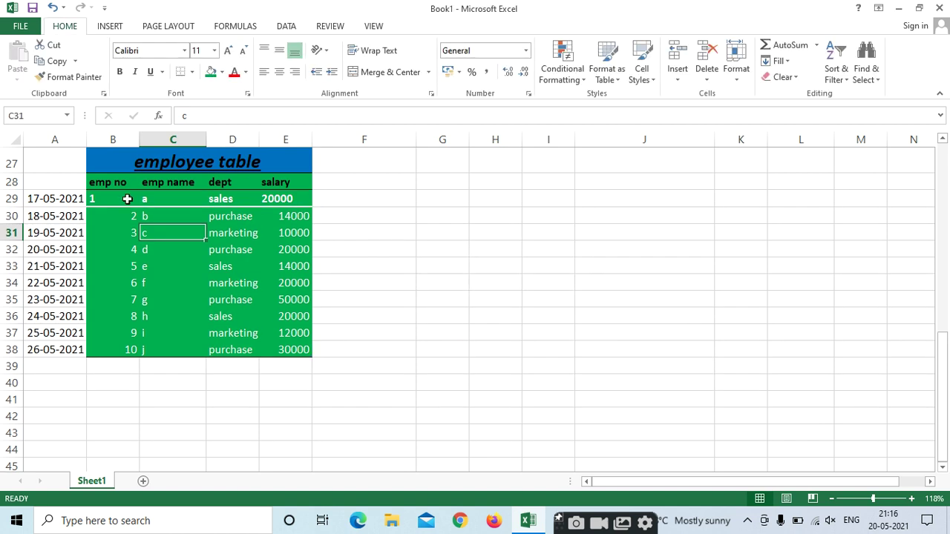
Examine the available cell styles for the employee table and the dept values in D29:D38.
{"action": "left_click", "coordinate": [158, 201]}
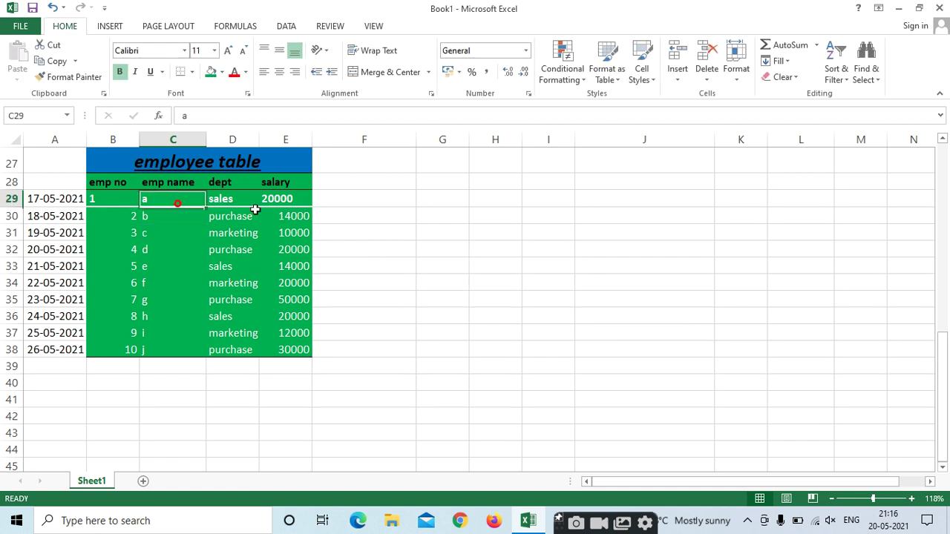
{"action": "left_click", "coordinate": [111, 27]}
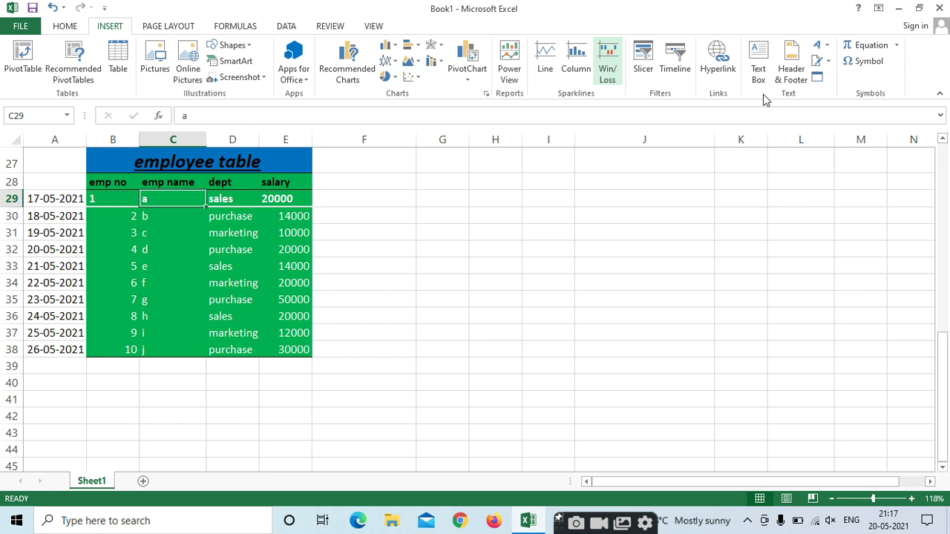
{"action": "left_click", "coordinate": [68, 27]}
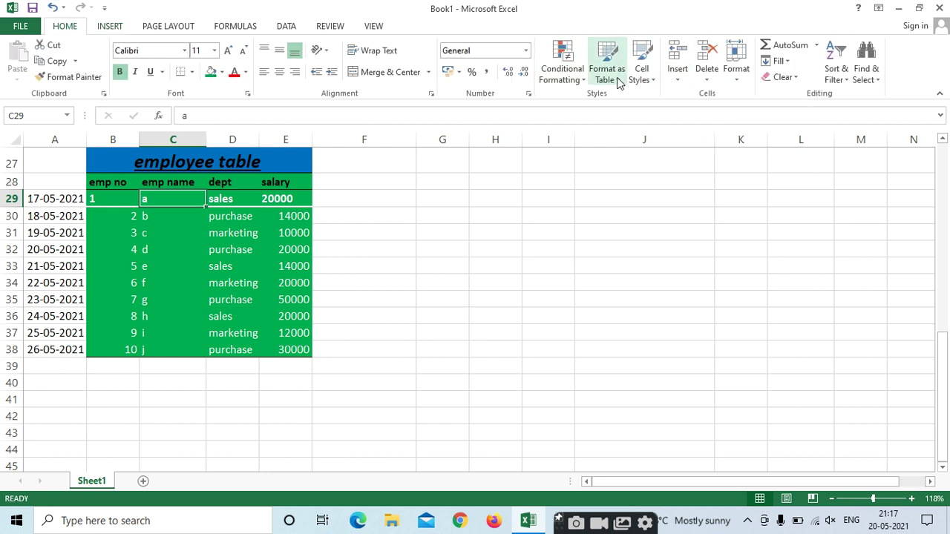
{"action": "left_click", "coordinate": [647, 78]}
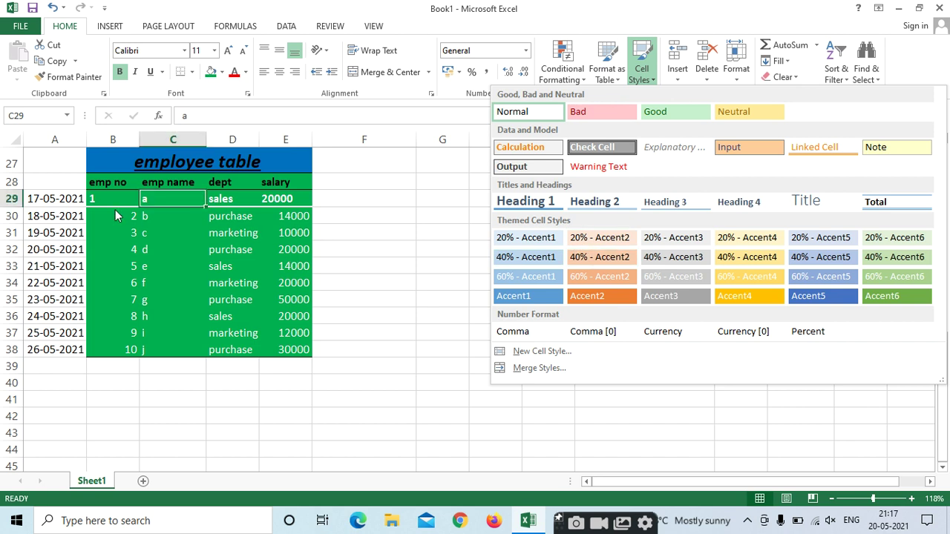
{"action": "left_click", "coordinate": [245, 215]}
{"action": "left_click_drag", "start_coordinate": [219, 198], "coordinate": [225, 348]}
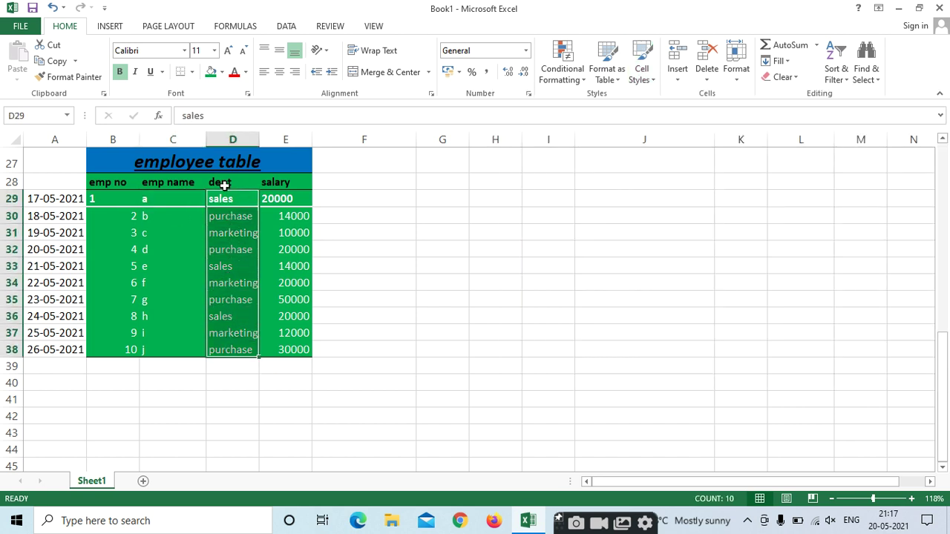
{"action": "left_click", "coordinate": [643, 58]}
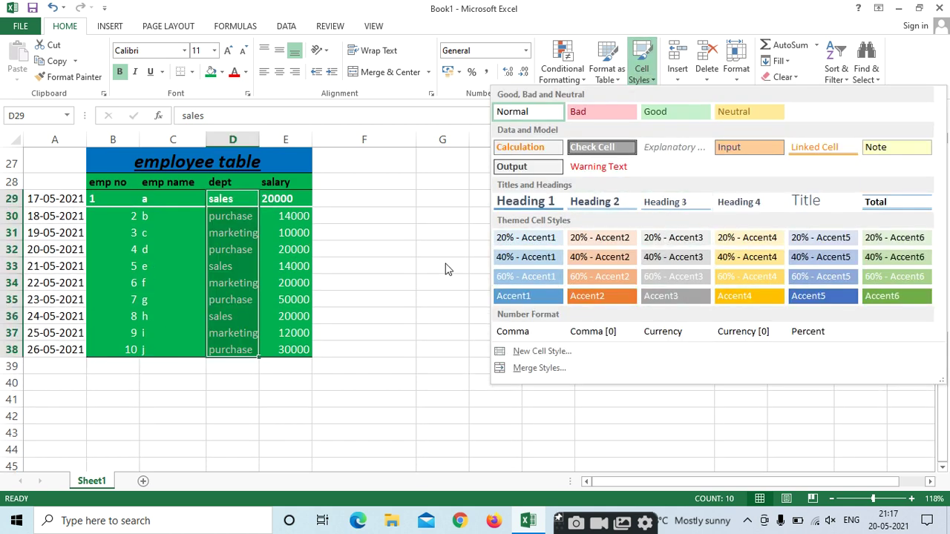
{"action": "left_click", "coordinate": [451, 232]}
Apply the Heading 4 cell style to the employee table's column headings in B28:E28.
{"action": "left_click", "coordinate": [98, 184]}
{"action": "left_click_drag", "start_coordinate": [143, 190], "coordinate": [297, 185]}
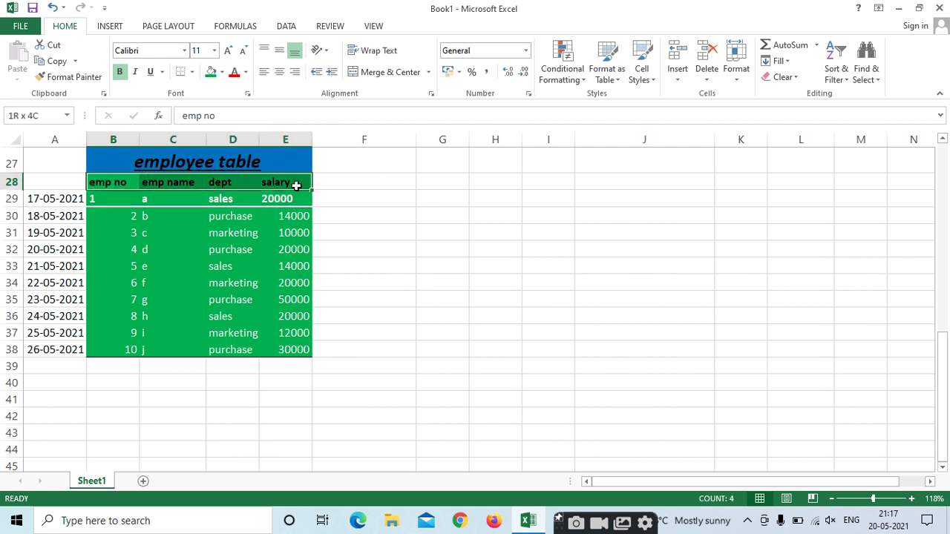
{"action": "left_click", "coordinate": [641, 74]}
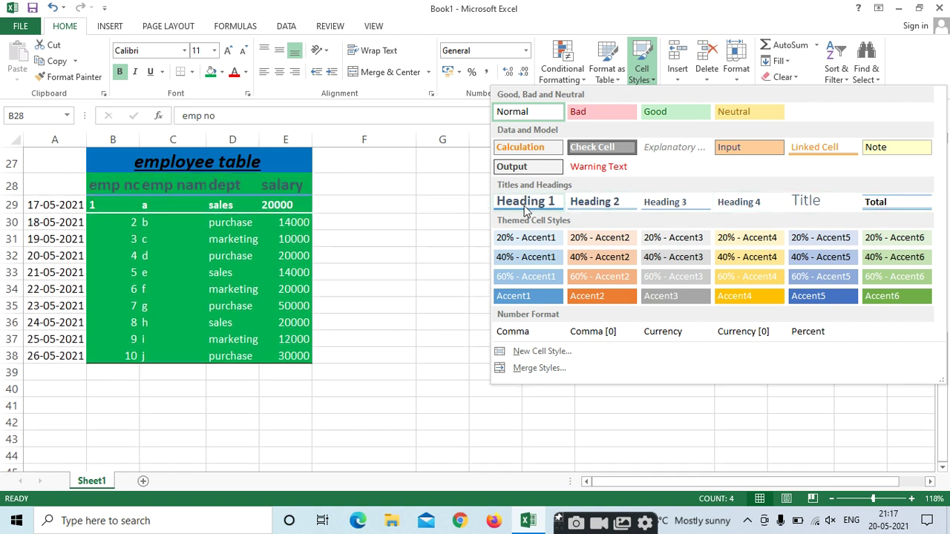
{"action": "left_click", "coordinate": [732, 206]}
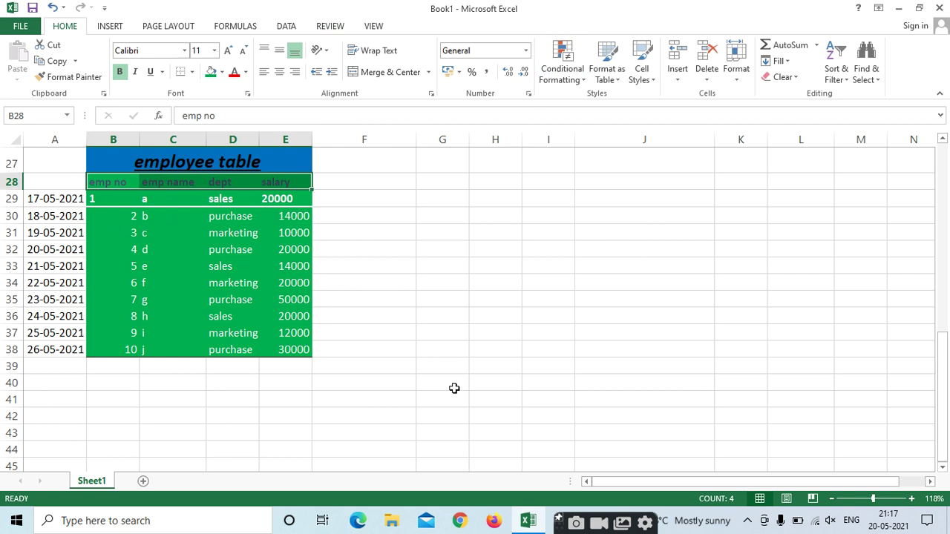
{"action": "left_click", "coordinate": [549, 246]}
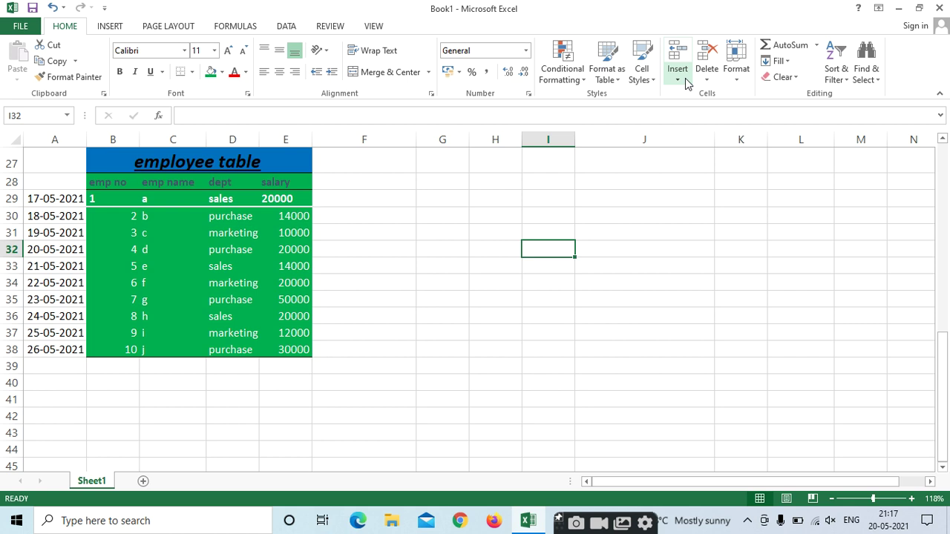
{"action": "left_click", "coordinate": [658, 246]}
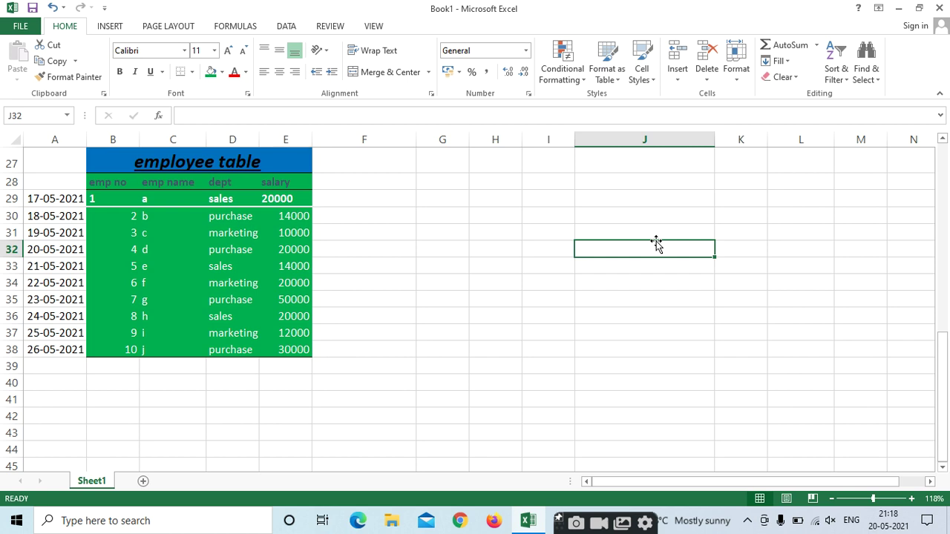
{"action": "scroll", "coordinate": [753, 138], "scroll_direction": "down", "scroll_amount": 2}
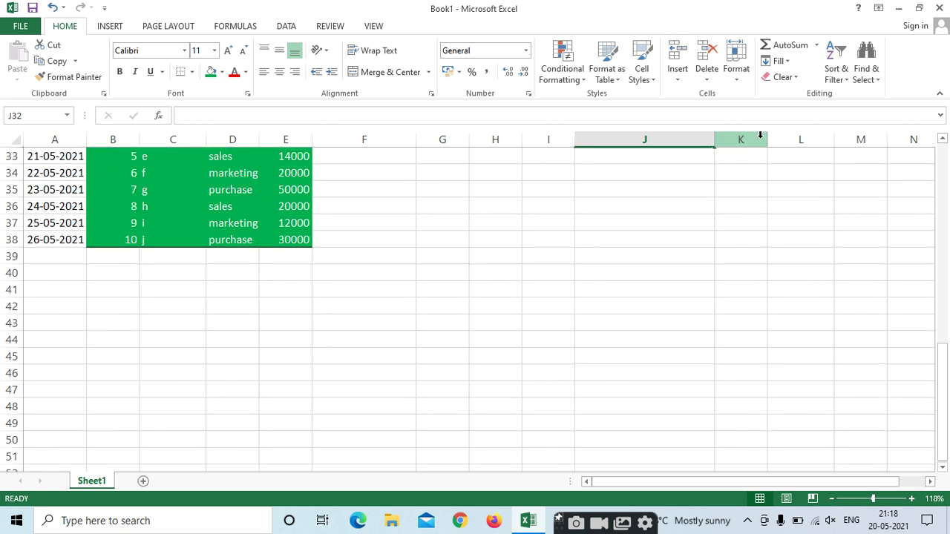
{"action": "left_click", "coordinate": [681, 80]}
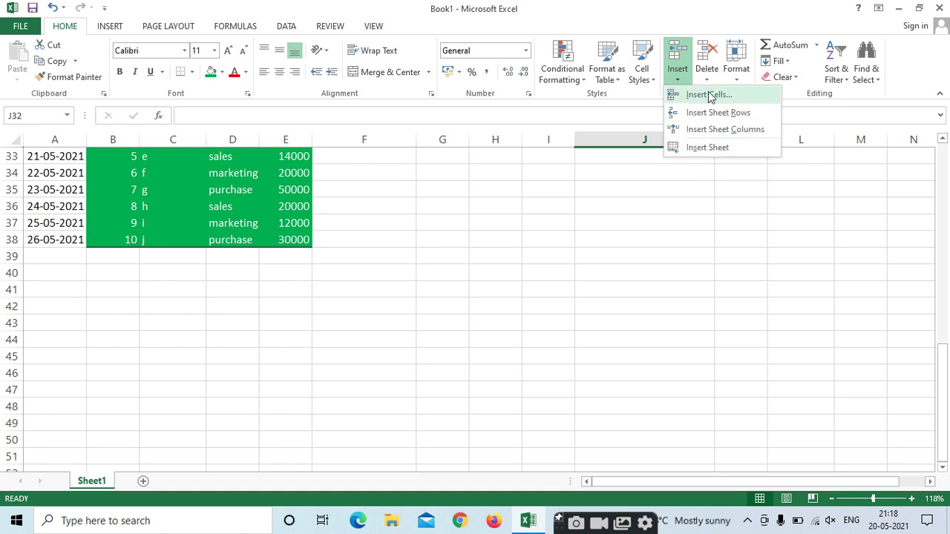
{"action": "left_click", "coordinate": [707, 75]}
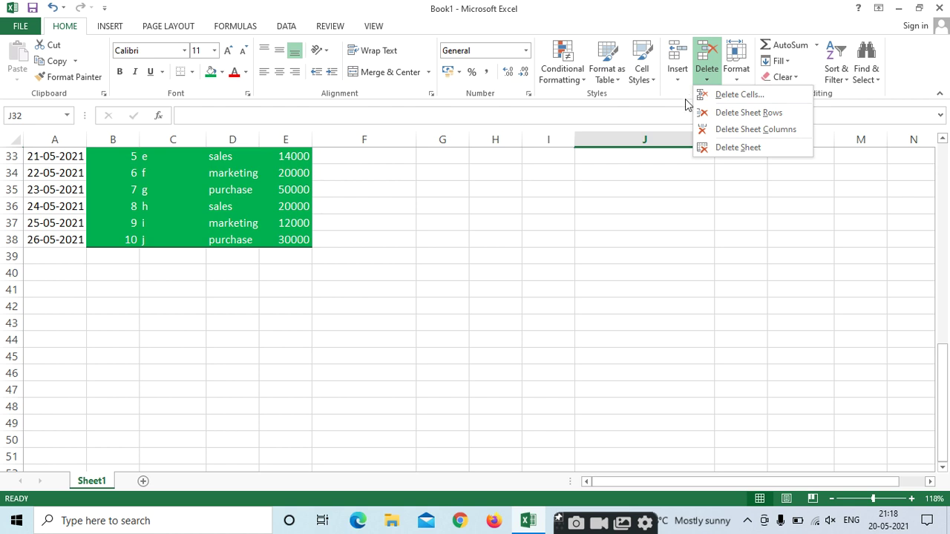
{"action": "left_click", "coordinate": [329, 332]}
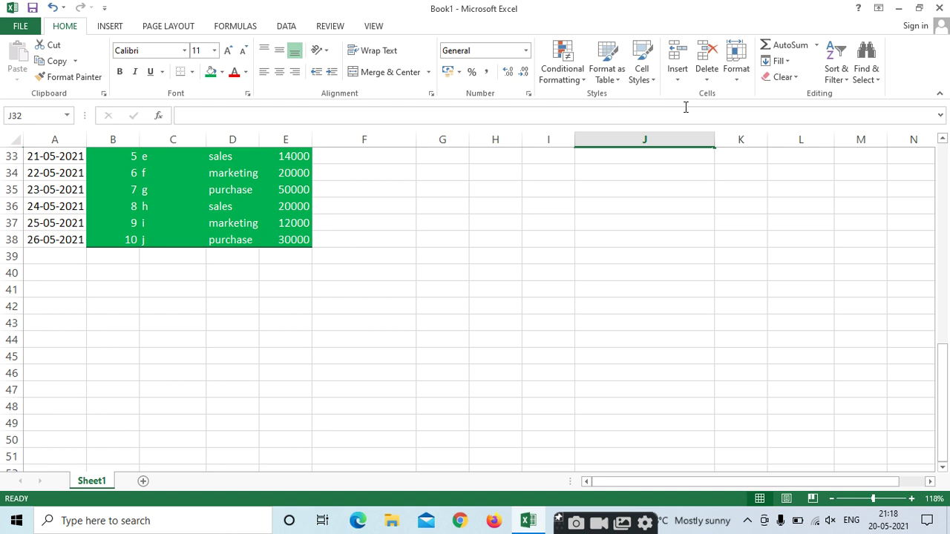
Add three blank worksheets to the workbook, inserting the last one directly after Sheet1.
{"action": "left_click", "coordinate": [141, 482]}
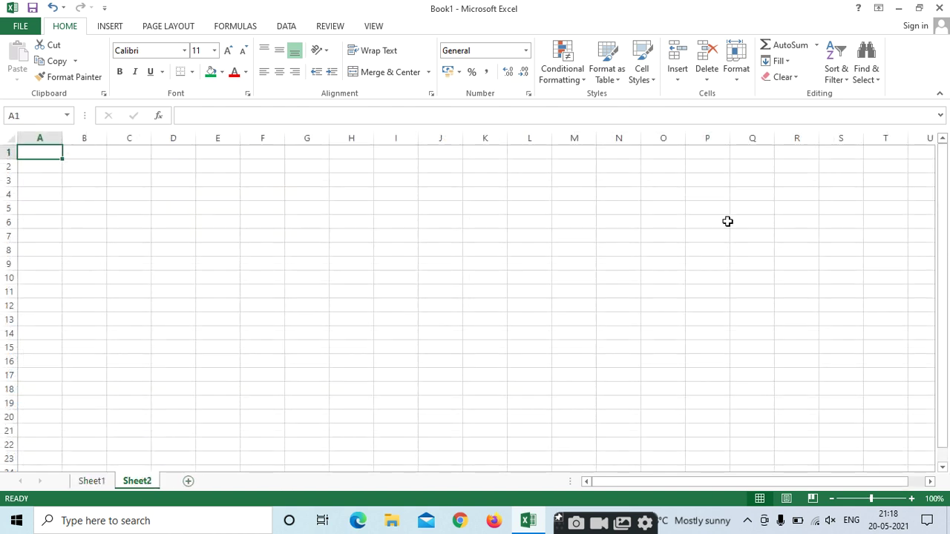
{"action": "left_click", "coordinate": [678, 75]}
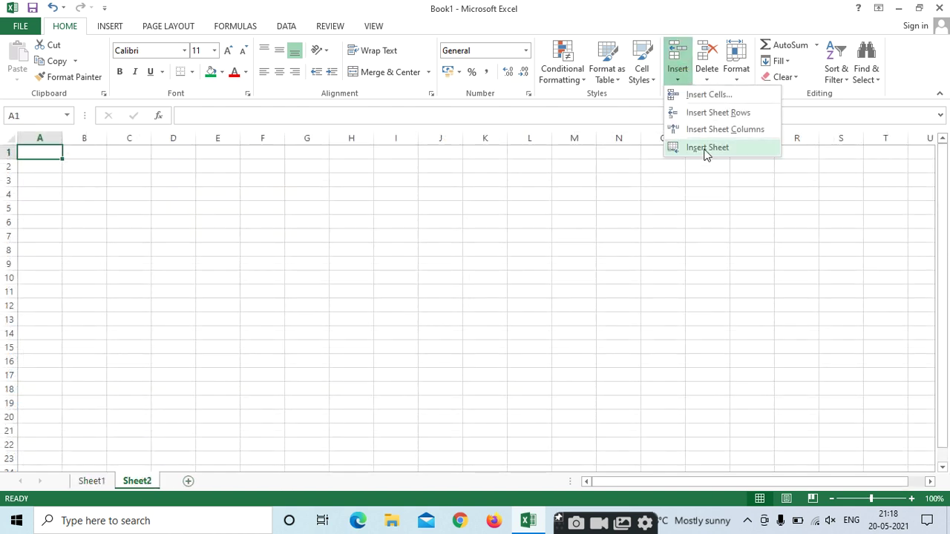
{"action": "left_click", "coordinate": [705, 149]}
{"action": "left_click", "coordinate": [379, 425]}
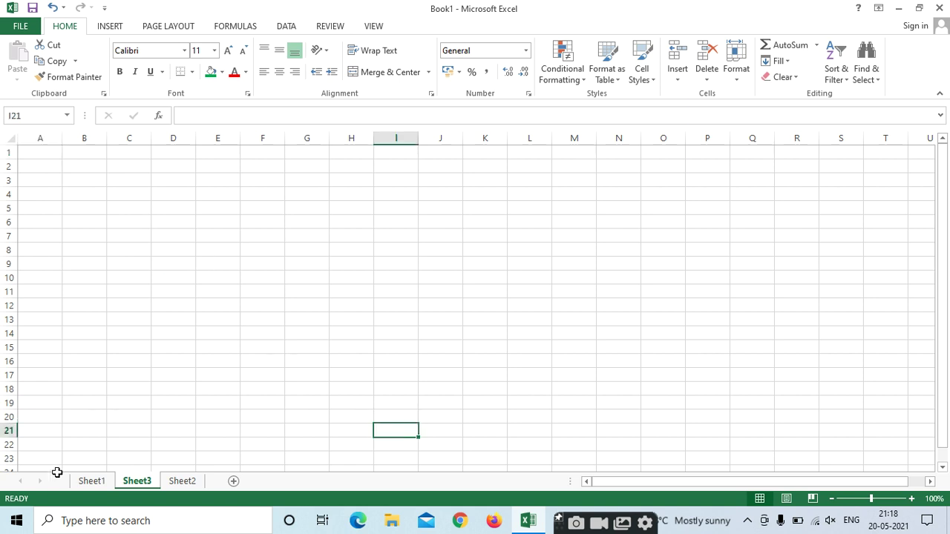
{"action": "left_click", "coordinate": [92, 482]}
{"action": "left_click", "coordinate": [234, 484]}
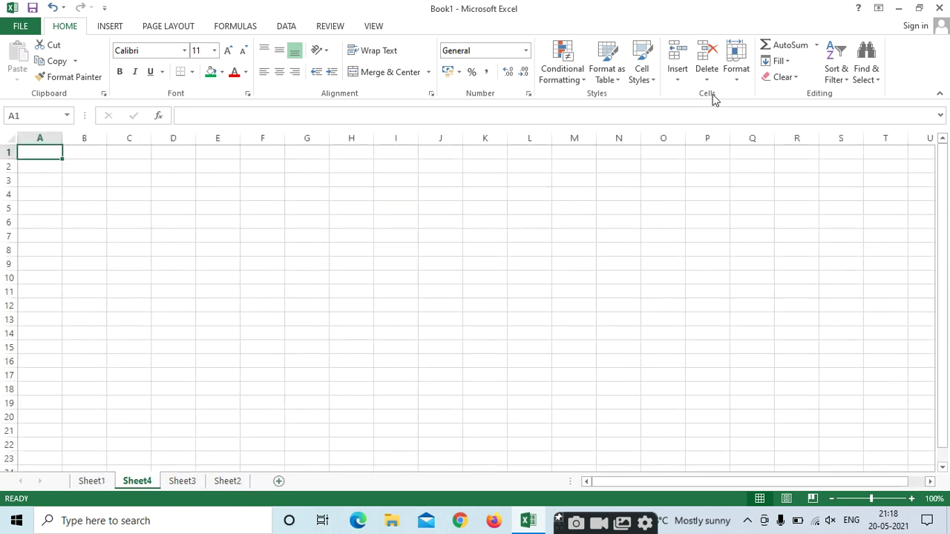
{"action": "left_click", "coordinate": [683, 77]}
{"action": "left_click", "coordinate": [707, 74]}
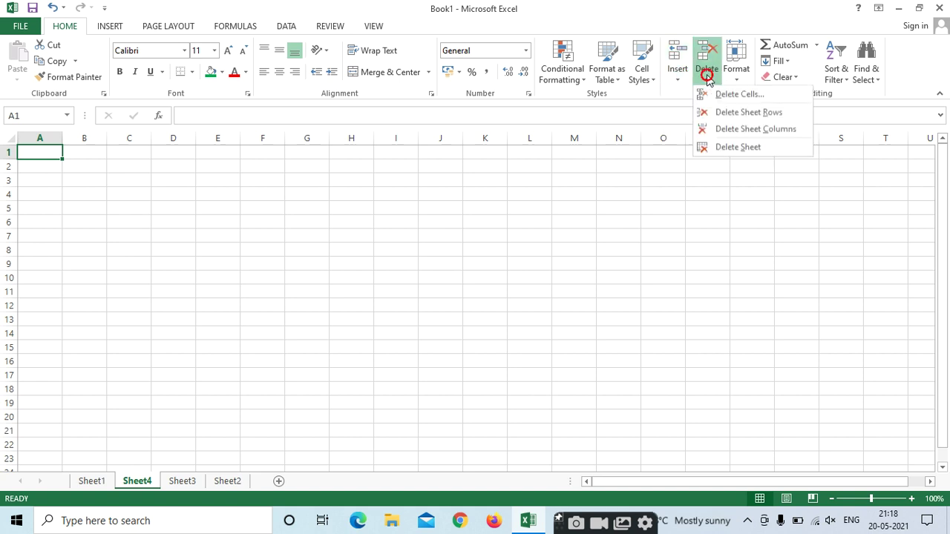
{"action": "left_click", "coordinate": [695, 184]}
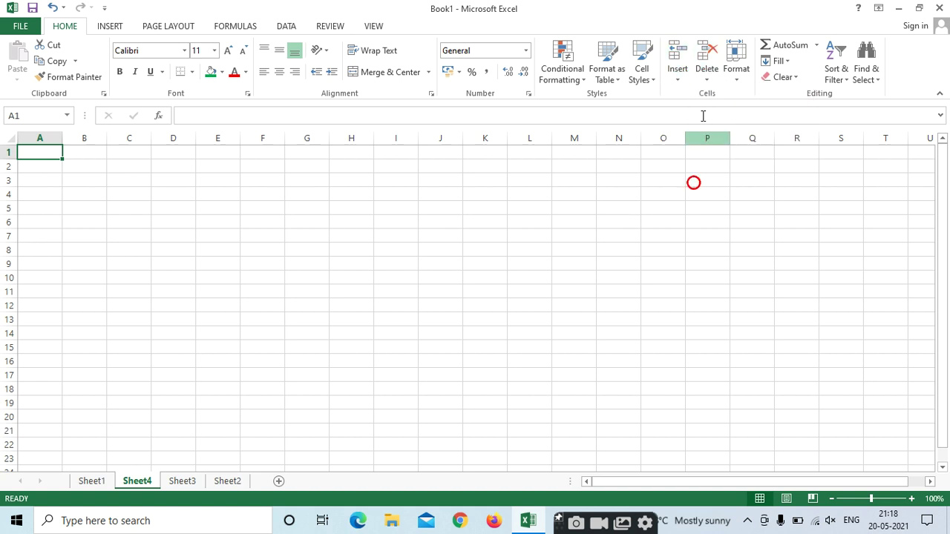
{"action": "left_click", "coordinate": [166, 191]}
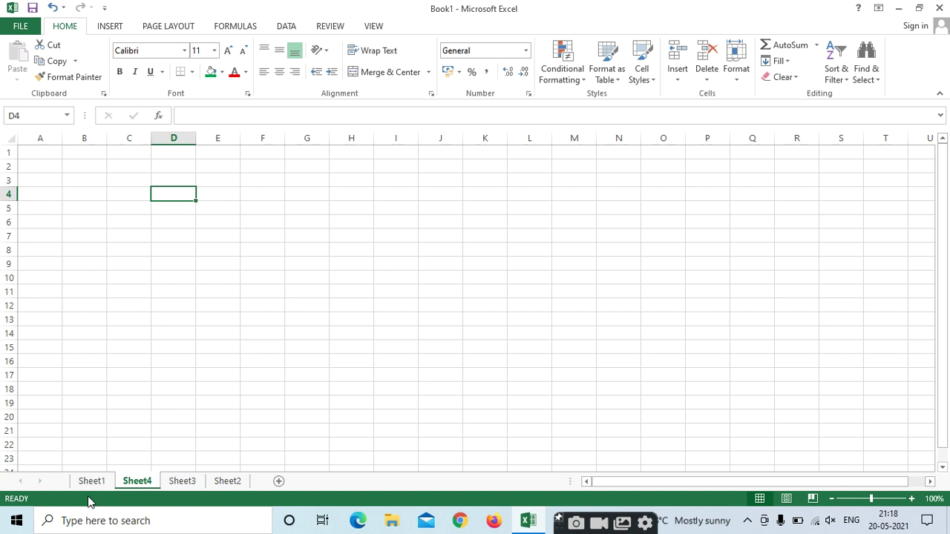
{"action": "left_click", "coordinate": [486, 228]}
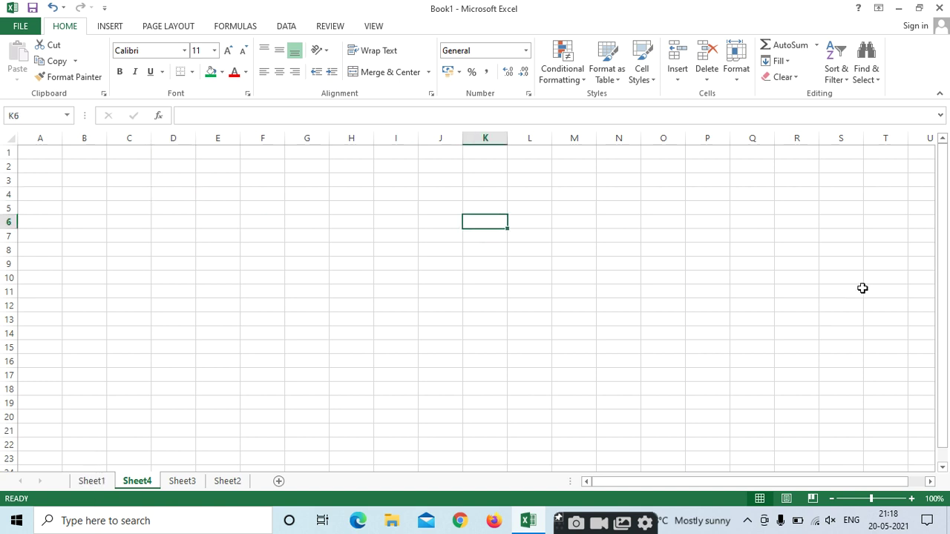
{"action": "left_click", "coordinate": [941, 298]}
Delete cell A38 on Sheet1, the last date beside the employee table, shifting cells up.
{"action": "left_click", "coordinate": [87, 481]}
{"action": "left_click", "coordinate": [47, 240]}
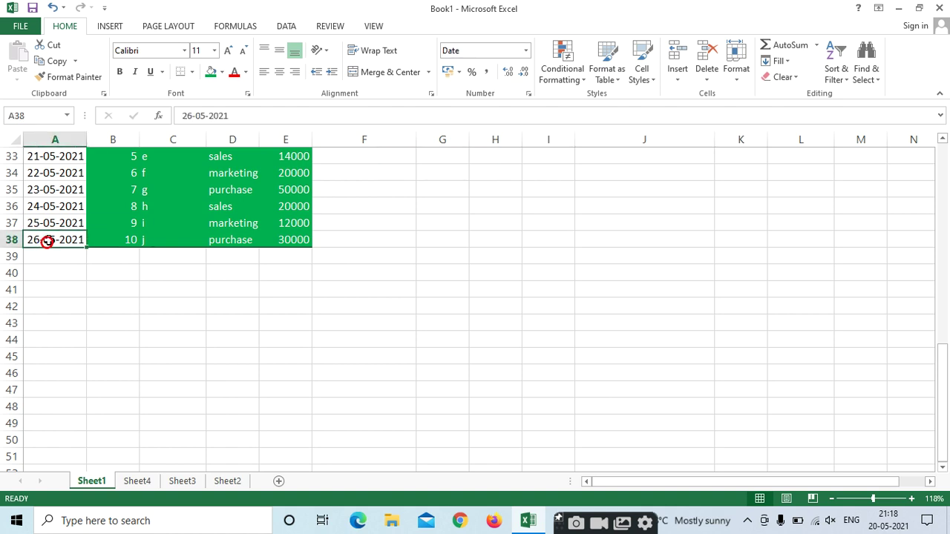
{"action": "left_click", "coordinate": [704, 74]}
{"action": "left_click", "coordinate": [714, 93]}
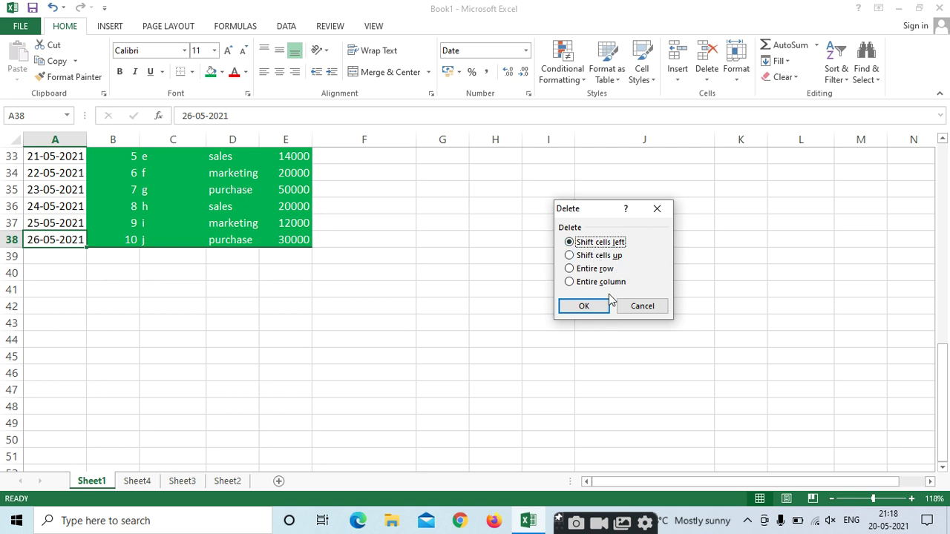
{"action": "left_click", "coordinate": [570, 256]}
{"action": "left_click", "coordinate": [583, 306]}
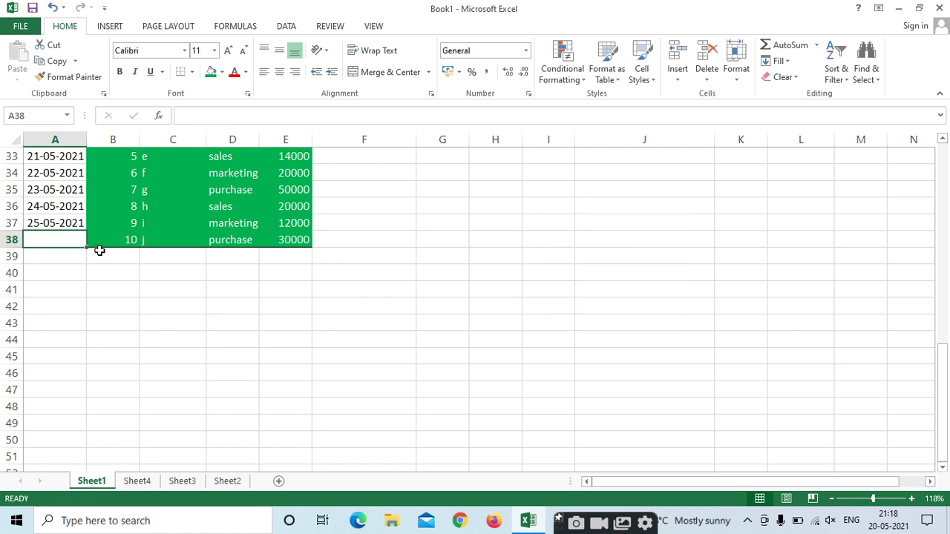
{"action": "left_click", "coordinate": [735, 70]}
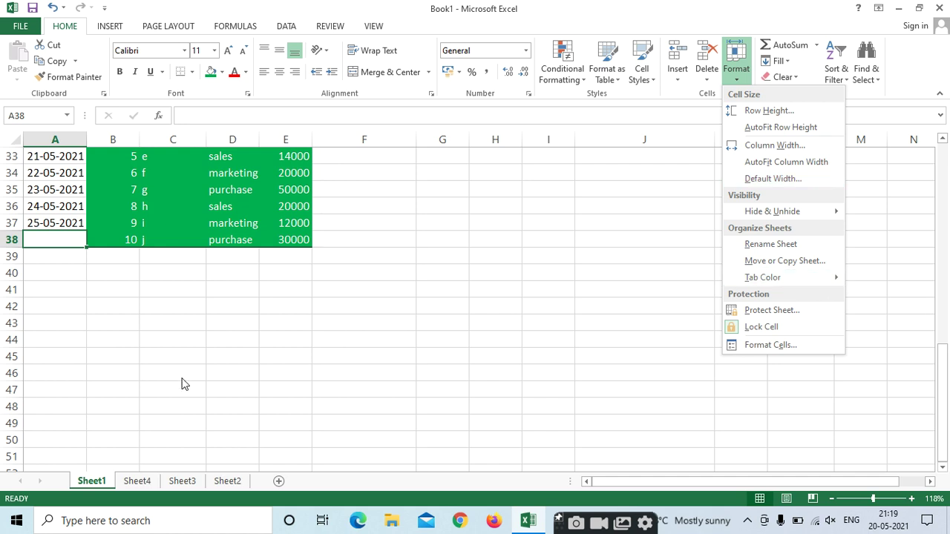
{"action": "left_click", "coordinate": [392, 307]}
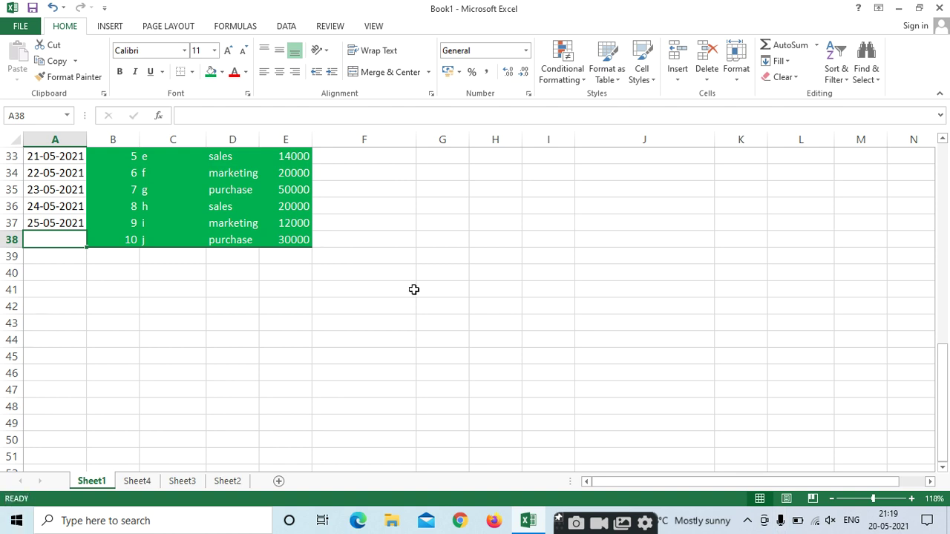
{"action": "scroll", "coordinate": [600, 256], "scroll_direction": "up", "scroll_amount": 6}
{"action": "scroll", "coordinate": [619, 290], "scroll_direction": "down", "scroll_amount": 2}
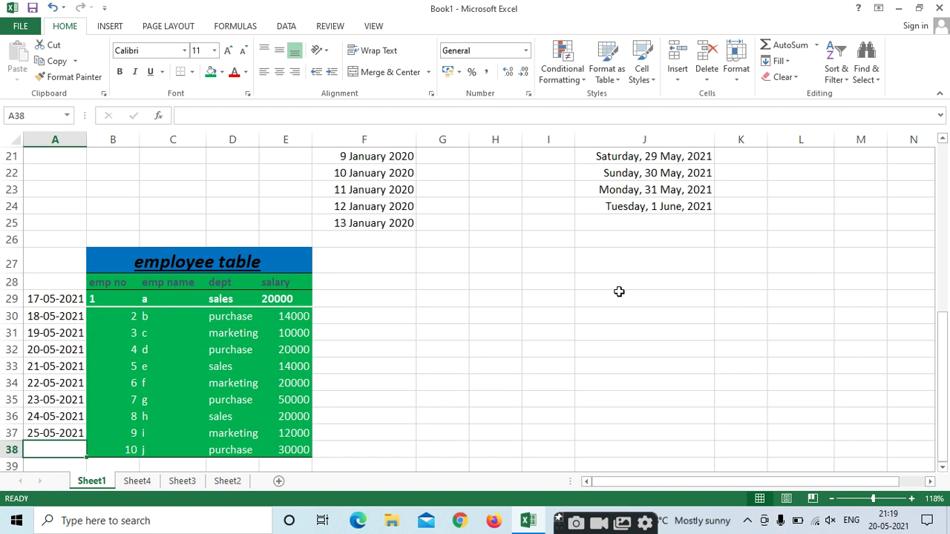
{"action": "left_click", "coordinate": [435, 278]}
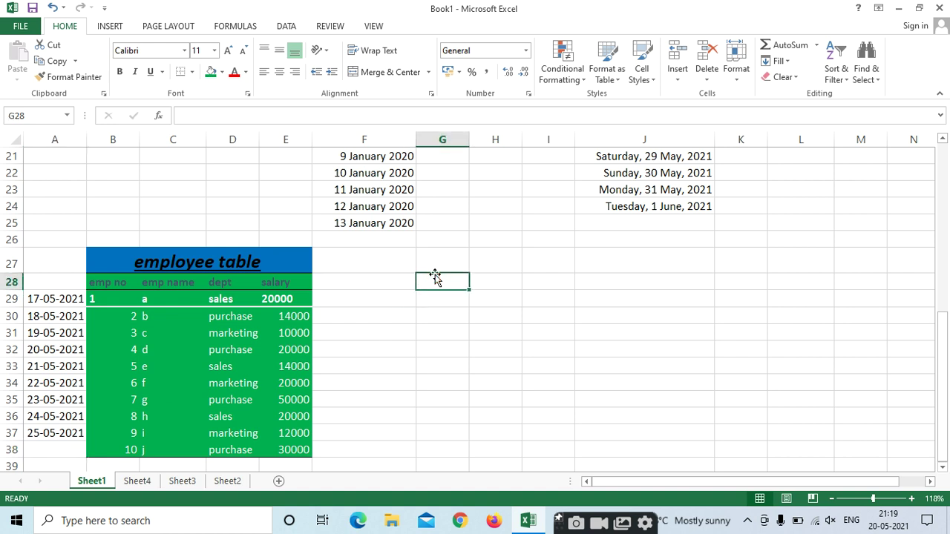
{"action": "left_click_drag", "start_coordinate": [301, 317], "coordinate": [296, 449]}
{"action": "left_click", "coordinate": [445, 419]}
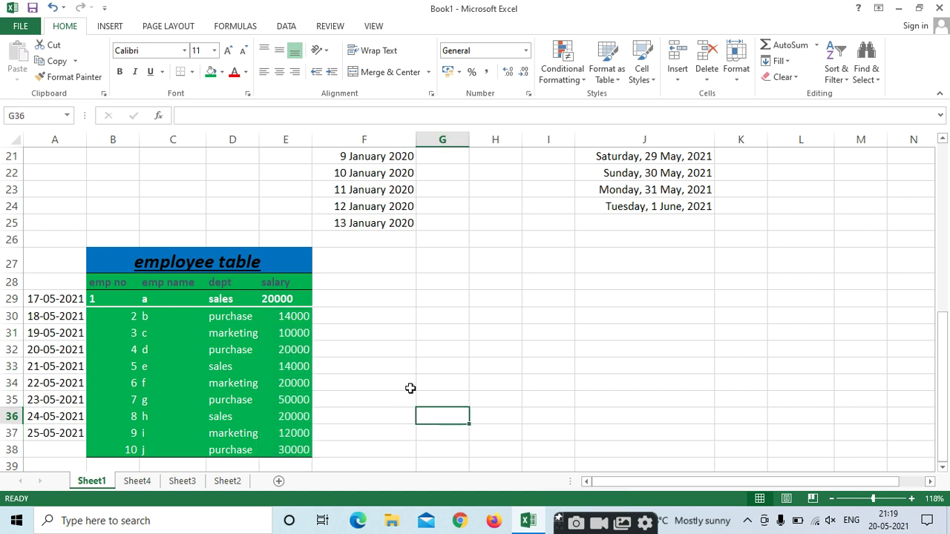
Total the salaries in E30:E38 with a SUM formula in cell I34.
{"action": "scroll", "coordinate": [562, 344], "scroll_direction": "down", "scroll_amount": 1}
{"action": "left_click", "coordinate": [541, 331]}
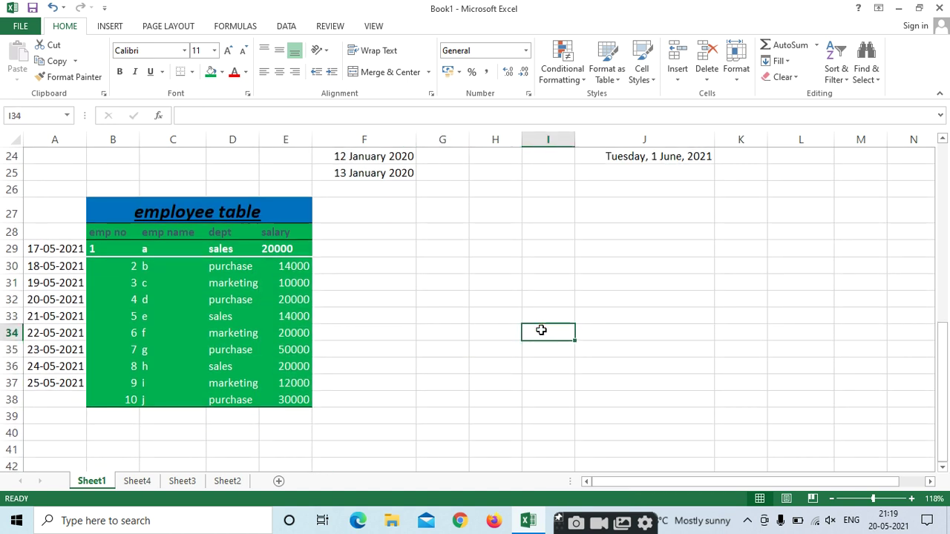
{"action": "type", "text": "=SU"}
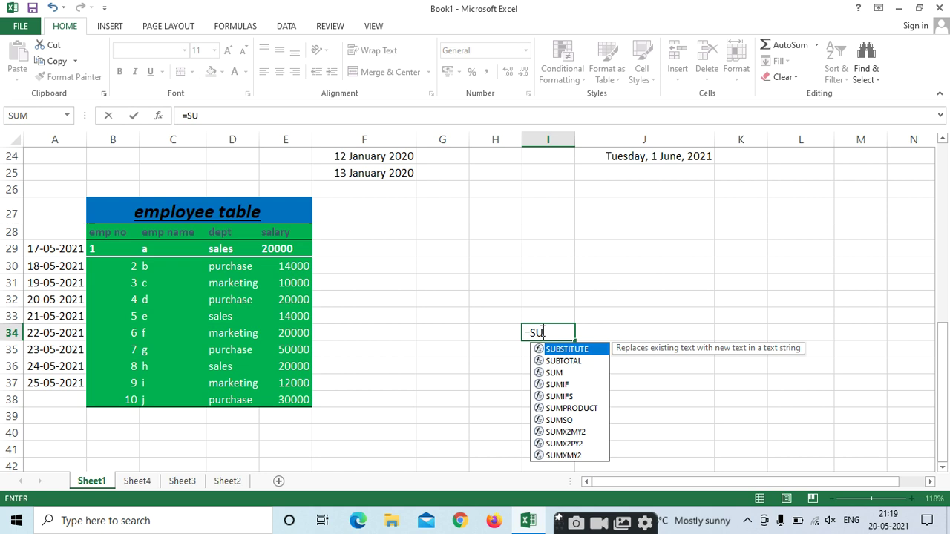
{"action": "type", "text": "M("}
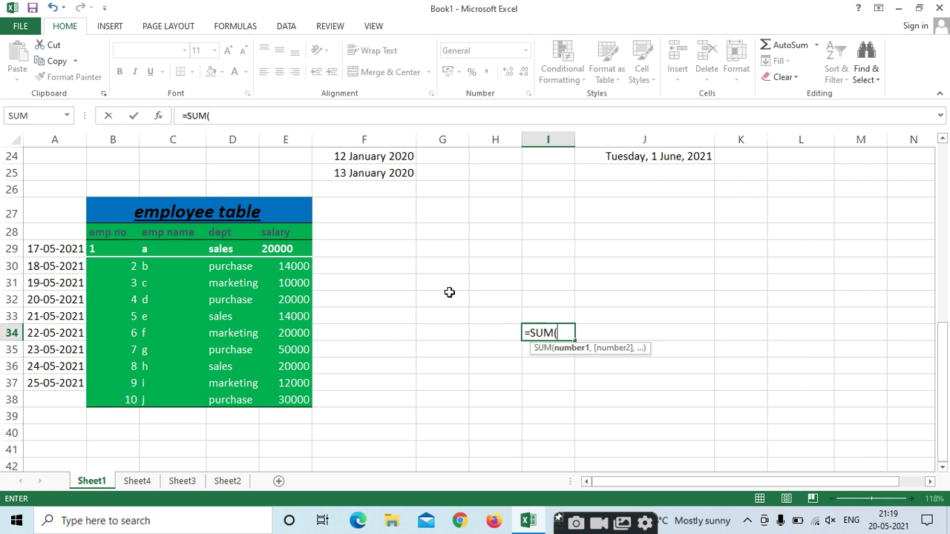
{"action": "left_click_drag", "start_coordinate": [302, 266], "coordinate": [287, 402]}
{"action": "key", "text": "Return"}
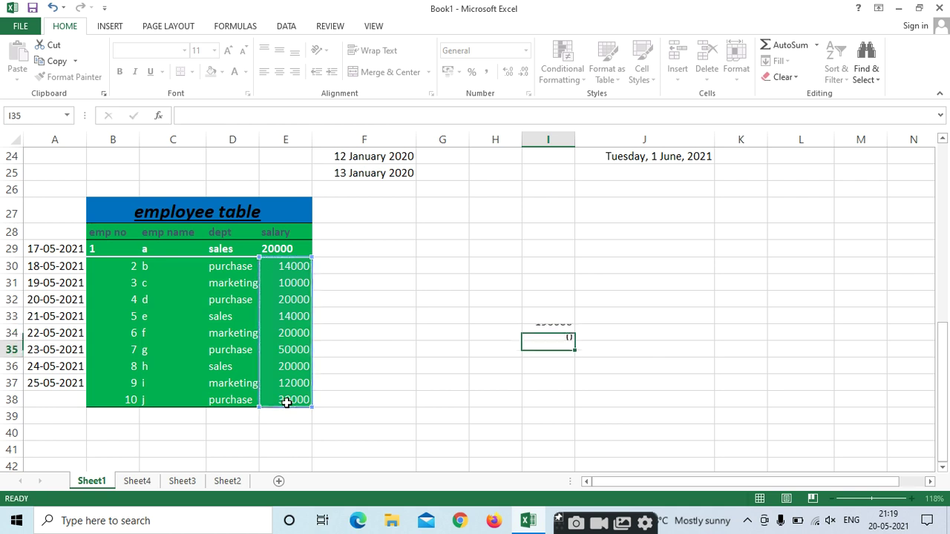
{"action": "left_click", "coordinate": [561, 332]}
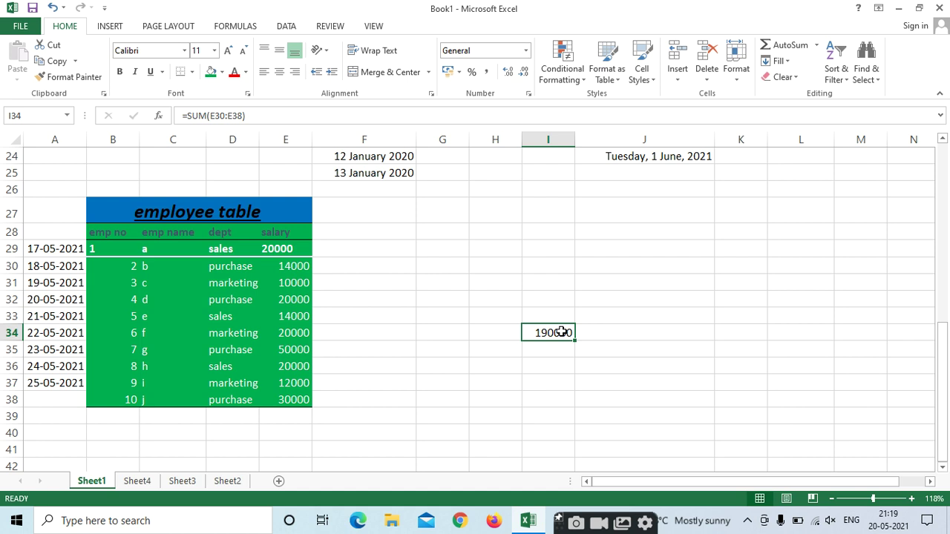
Search the sheet for PURCHASE and go through several matching cells in the dept column.
{"action": "key", "text": "ctrl+f"}
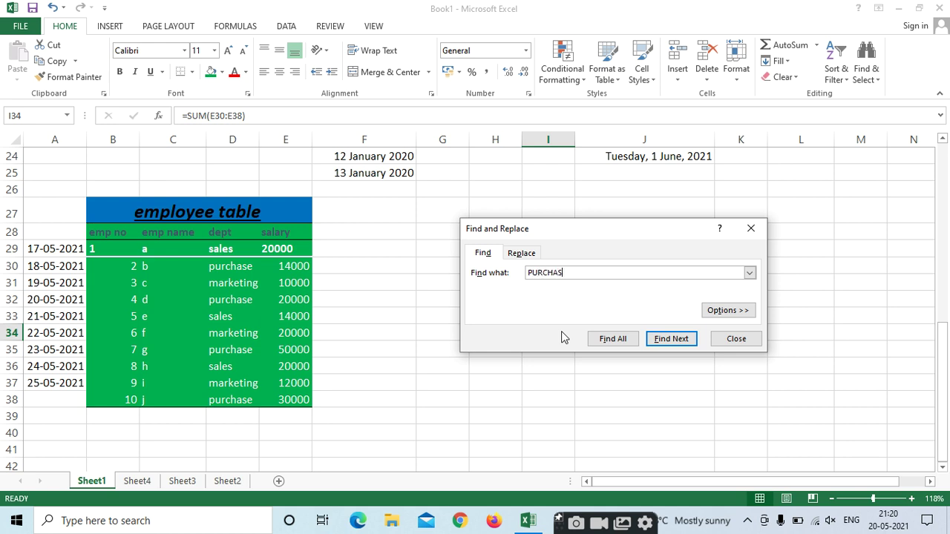
{"action": "key", "text": "Return"}
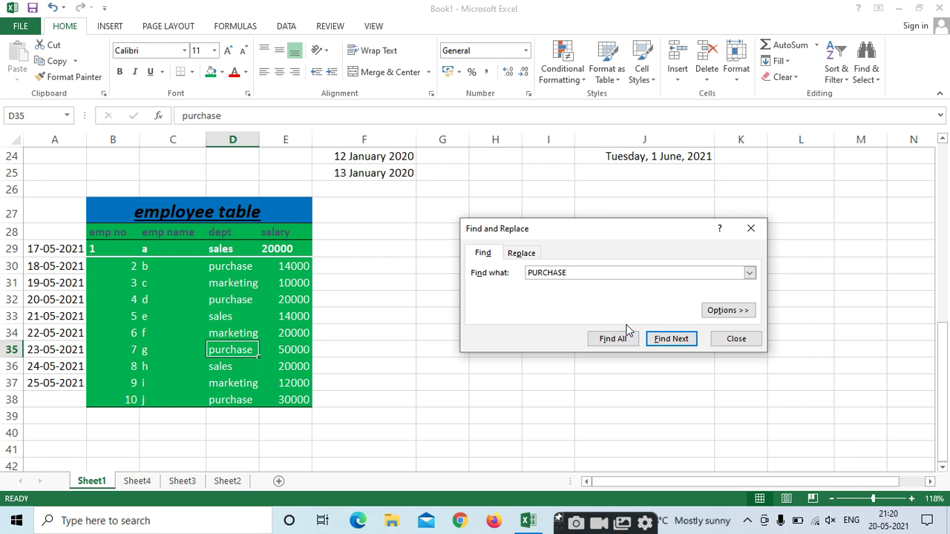
{"action": "left_click", "coordinate": [678, 346]}
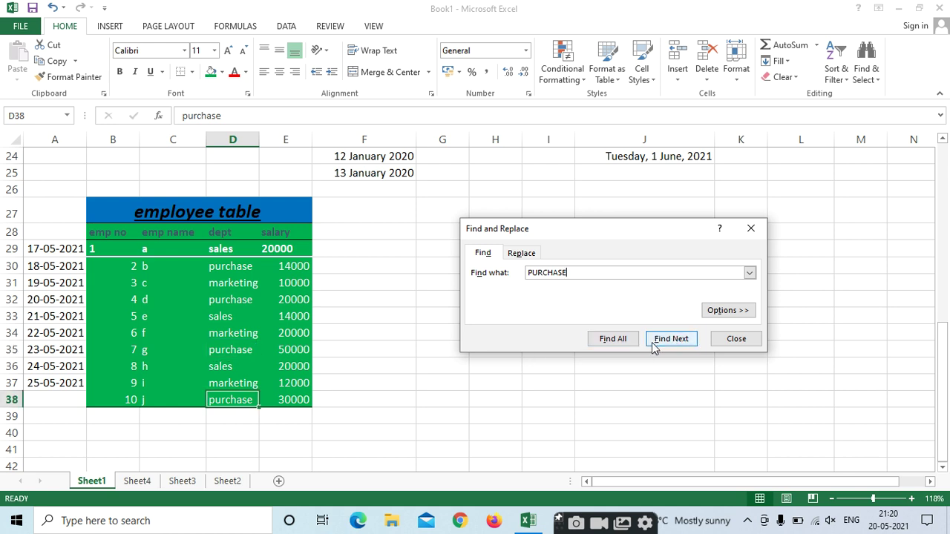
{"action": "left_click", "coordinate": [670, 343]}
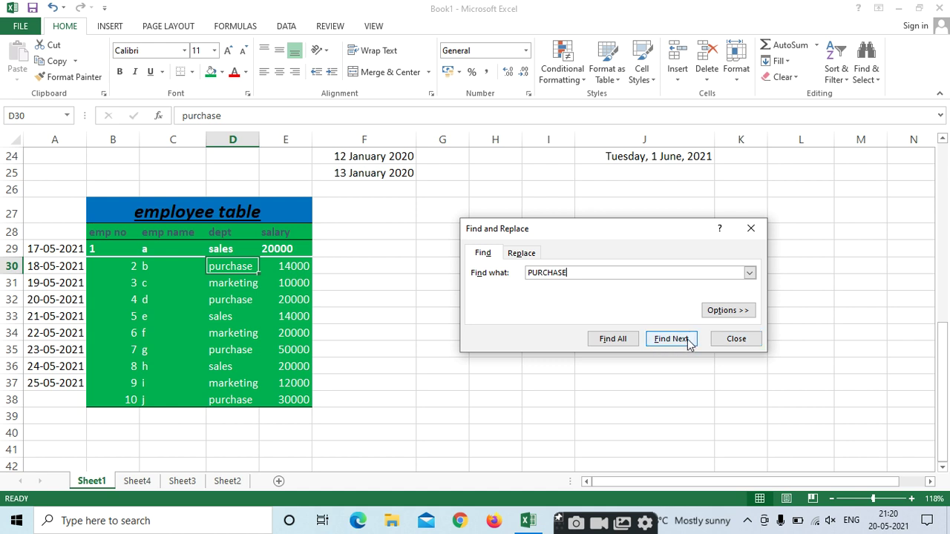
{"action": "left_click", "coordinate": [727, 340]}
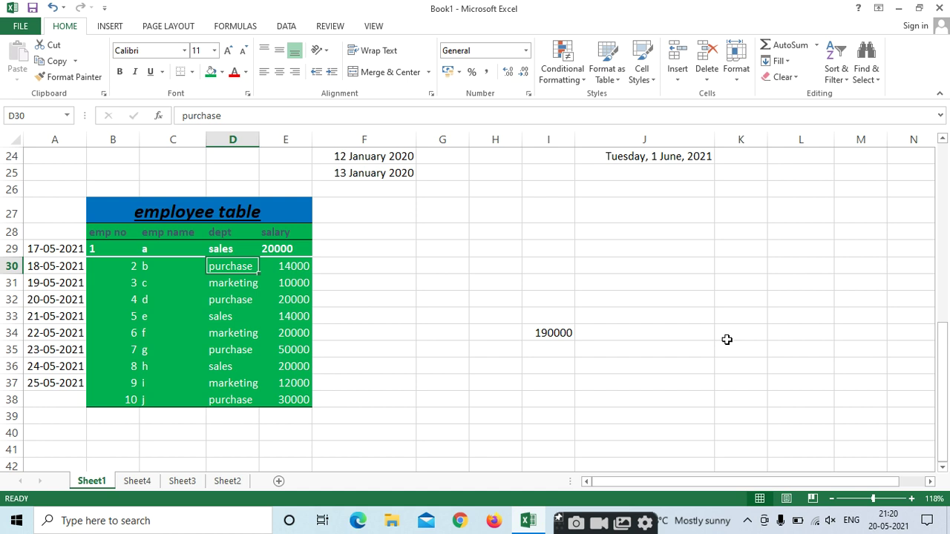
Set up a replacement of SALES with PURACHASE, locating the SALES entry in the dept column at D33.
{"action": "key", "text": "ctrl+h"}
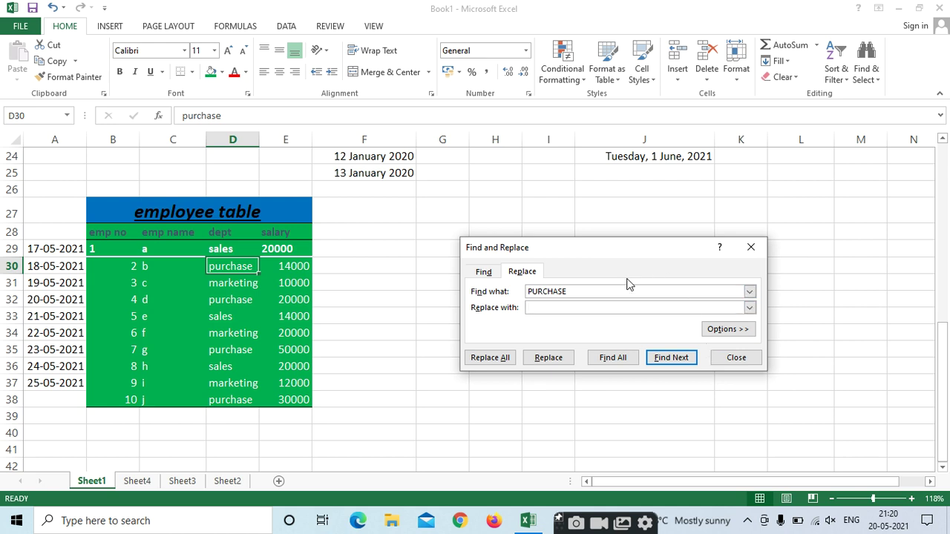
{"action": "left_click", "coordinate": [577, 290]}
{"action": "left_click", "coordinate": [568, 306]}
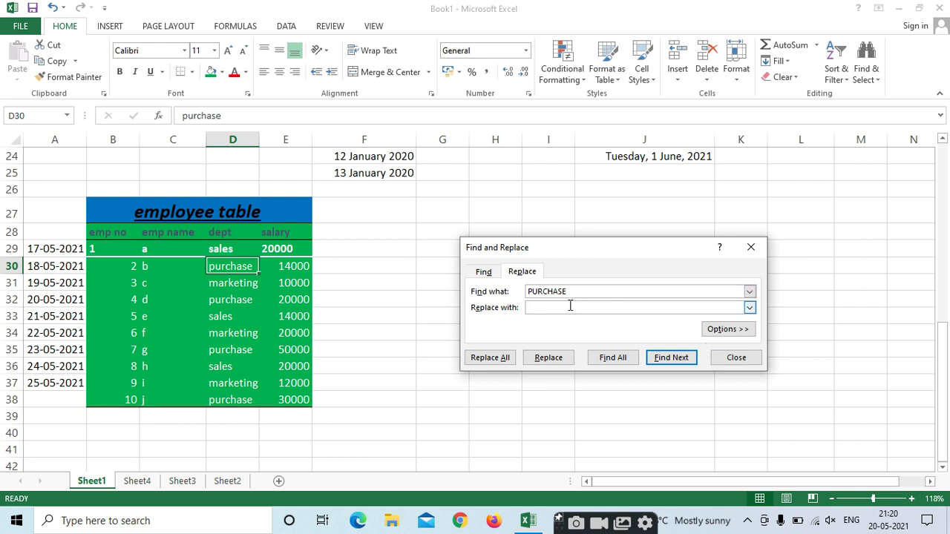
{"action": "left_click", "coordinate": [553, 307]}
{"action": "left_click", "coordinate": [577, 290]}
{"action": "key", "text": "BackSpace"}
{"action": "key", "text": "BackSpace"}
{"action": "key", "text": "BackSpace"}
{"action": "key", "text": "BackSpace"}
{"action": "key", "text": "BackSpace"}
{"action": "key", "text": "BackSpace"}
{"action": "key", "text": "BackSpace"}
{"action": "left_click", "coordinate": [533, 310]}
{"action": "left_click", "coordinate": [538, 292]}
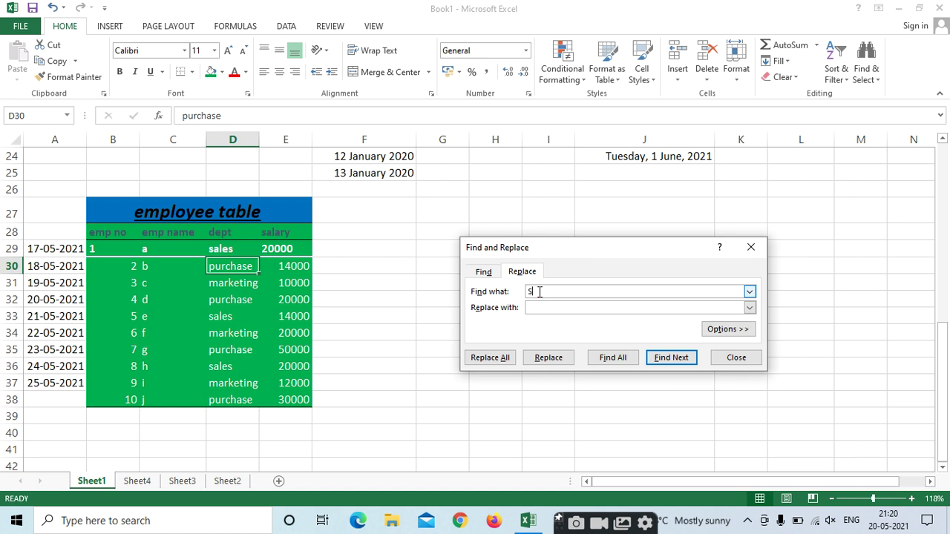
{"action": "type", "text": "SALES"}
{"action": "left_click", "coordinate": [533, 307]}
{"action": "left_click", "coordinate": [664, 362]}
{"action": "left_click", "coordinate": [544, 307]}
{"action": "type", "text": "PURACHASE"}
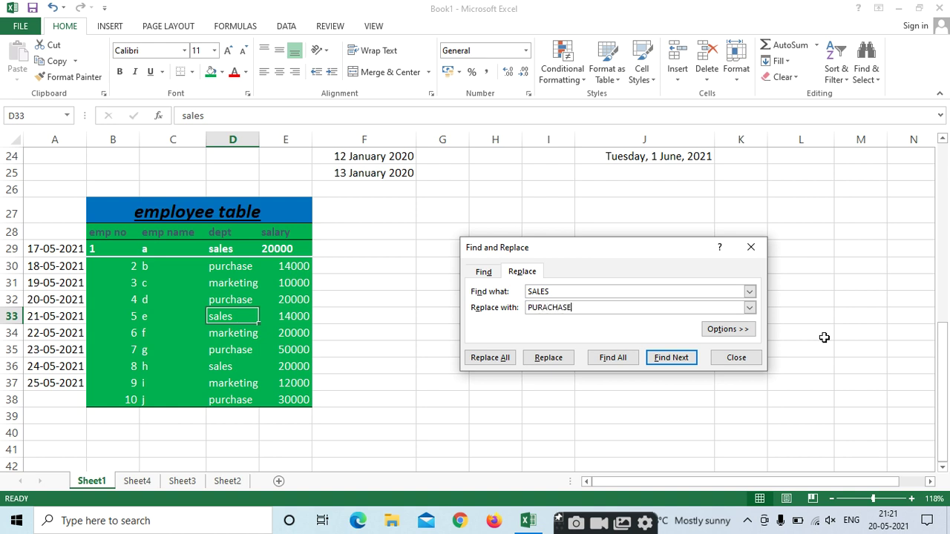
Replace the found SALES entry in D33 with PURACHASE, including all remaining SALES entries on the sheet.
{"action": "left_click", "coordinate": [562, 361]}
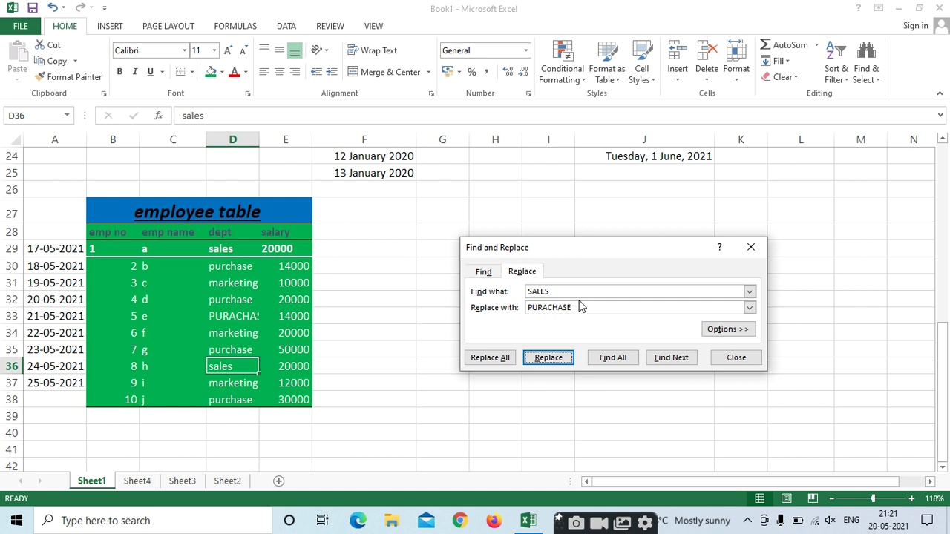
{"action": "left_click", "coordinate": [484, 360]}
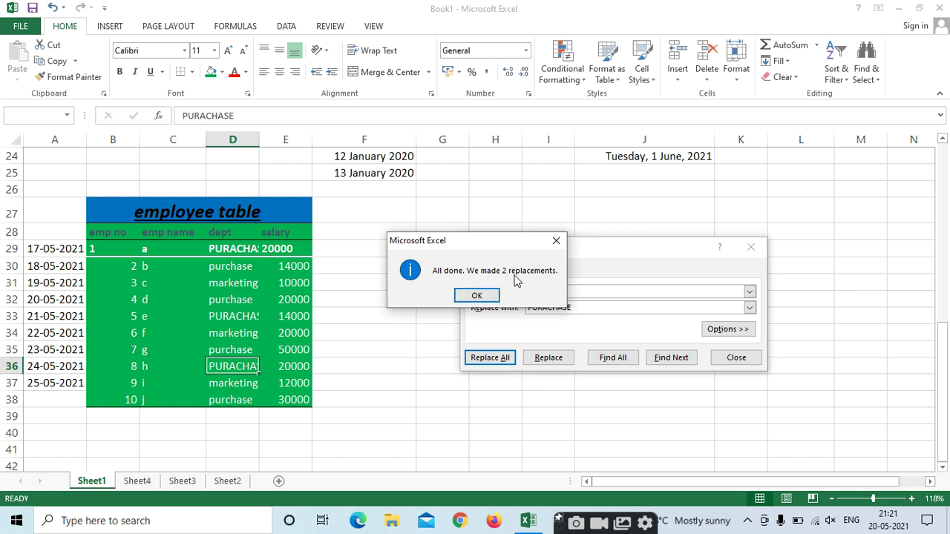
{"action": "left_click", "coordinate": [475, 297]}
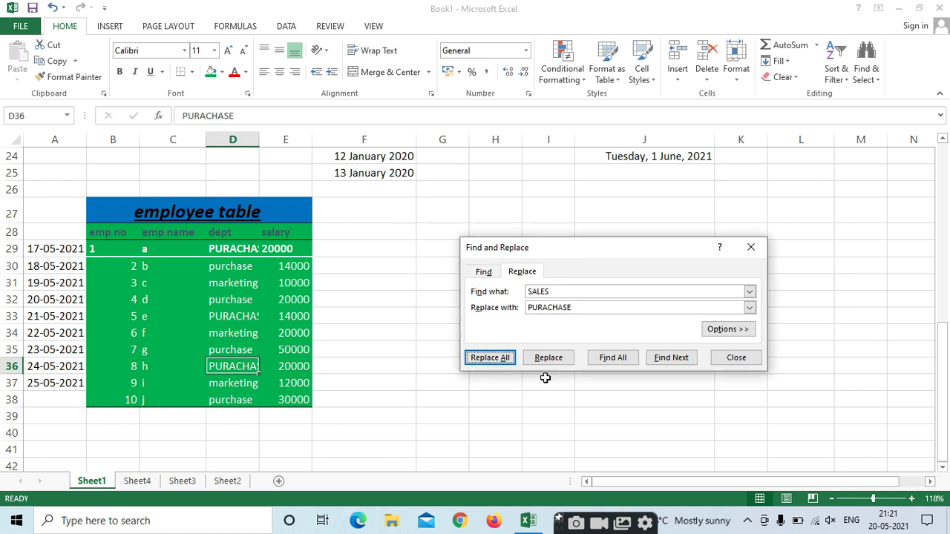
{"action": "left_click", "coordinate": [736, 358]}
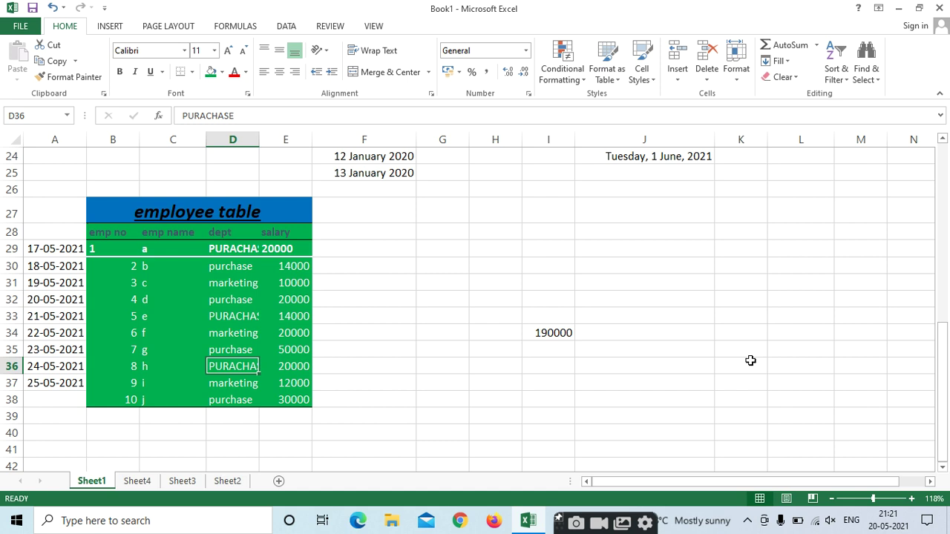
Search the sheet again for any remaining SALES entries.
{"action": "key", "text": "ctrl+f"}
{"action": "key", "text": "Escape"}
{"action": "key", "text": "ctrl+f"}
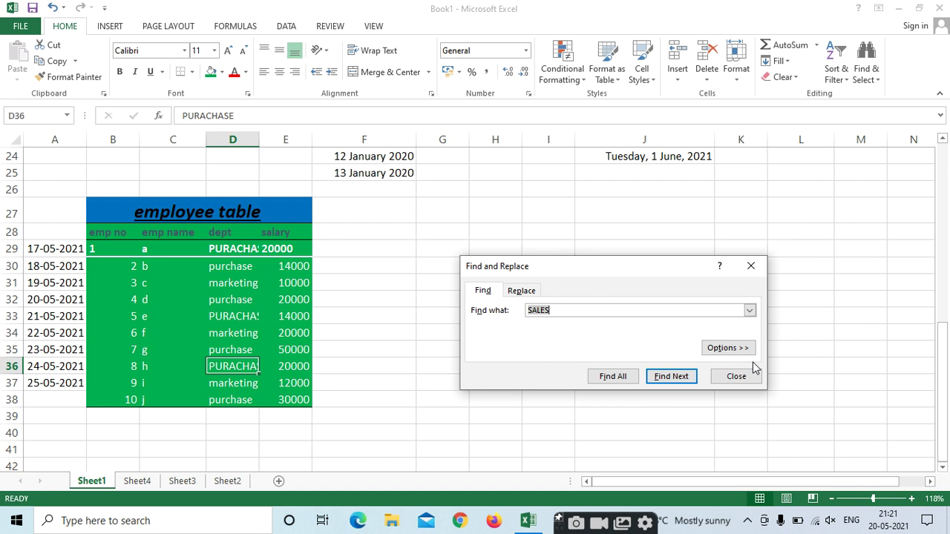
{"action": "key", "text": "Return"}
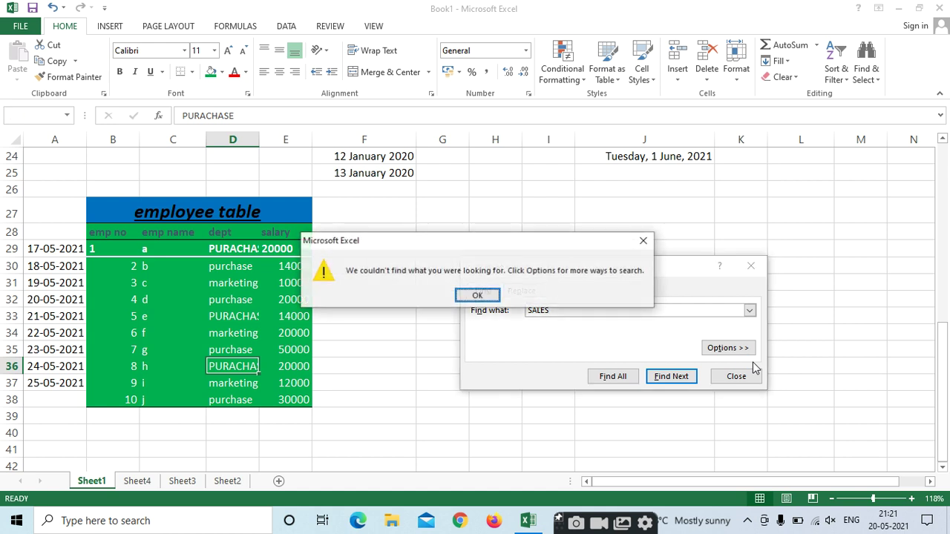
{"action": "left_click", "coordinate": [483, 296]}
{"action": "left_click", "coordinate": [752, 266]}
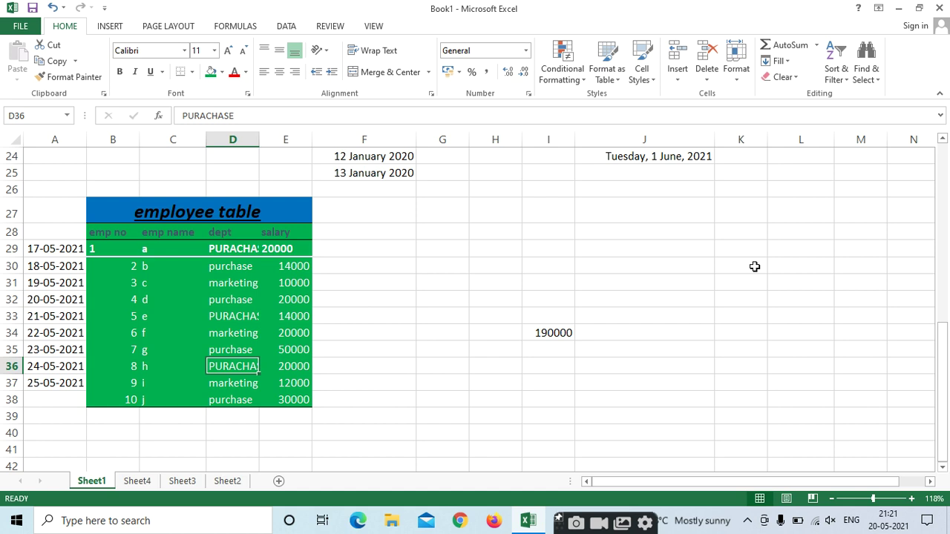
Try to go to the reference MARKETING with the Go To command.
{"action": "key", "text": "ctrl+g"}
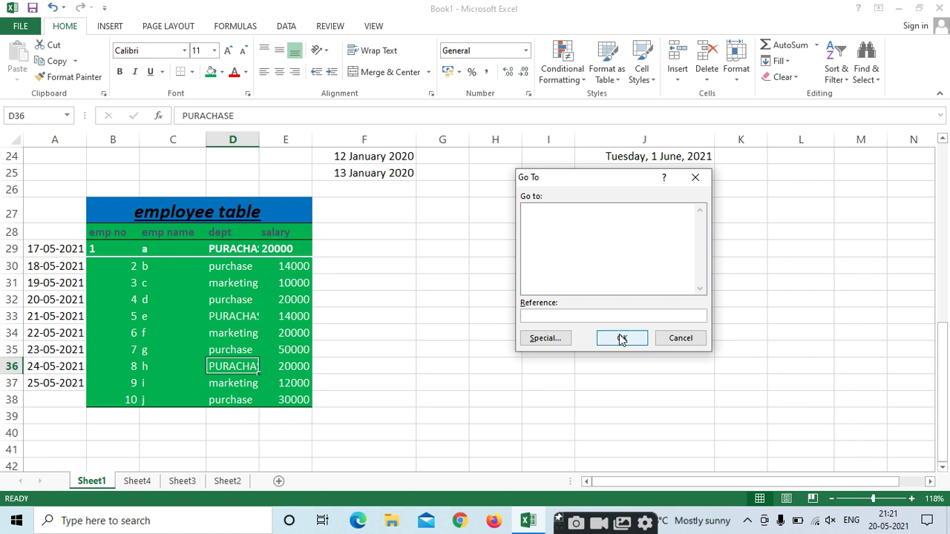
{"action": "left_click_drag", "start_coordinate": [600, 175], "coordinate": [592, 272]}
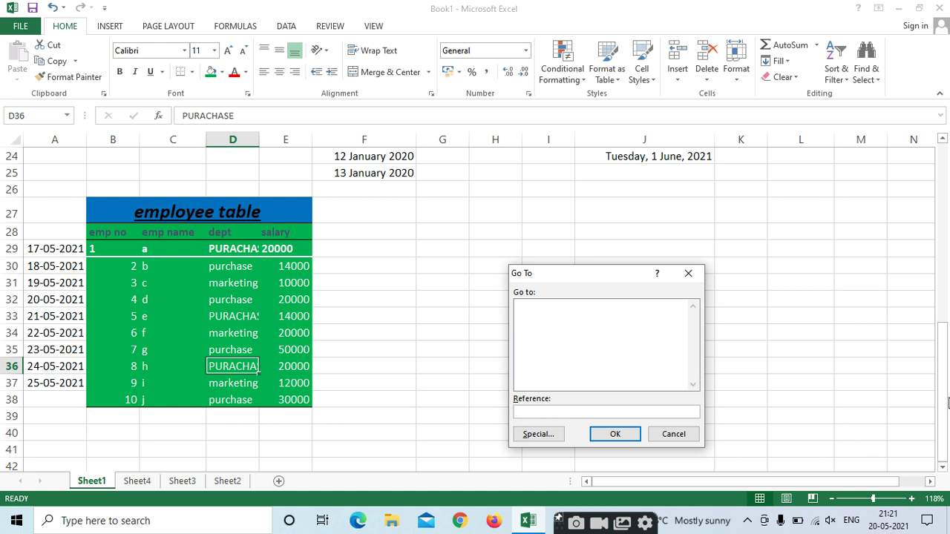
{"action": "type", "text": "ARKETING"}
{"action": "left_click", "coordinate": [615, 434]}
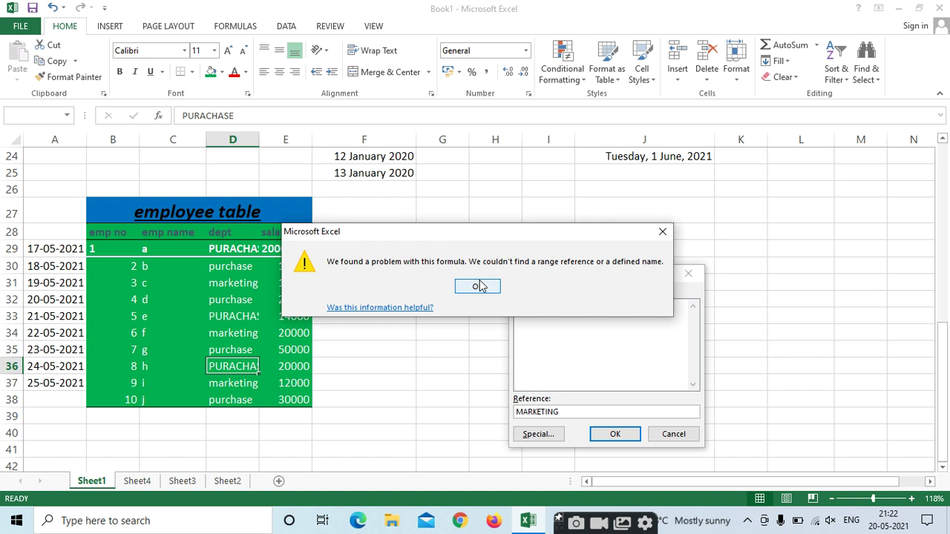
{"action": "left_click", "coordinate": [479, 287]}
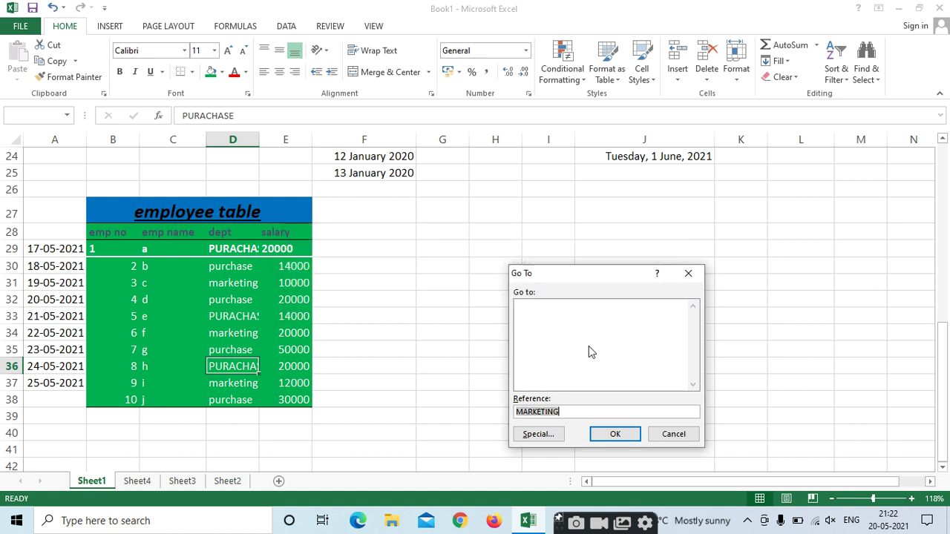
{"action": "left_click", "coordinate": [614, 435]}
{"action": "left_click", "coordinate": [489, 287]}
Go to cell D34 in the employee table by its cell reference.
{"action": "key", "text": "BackSpace"}
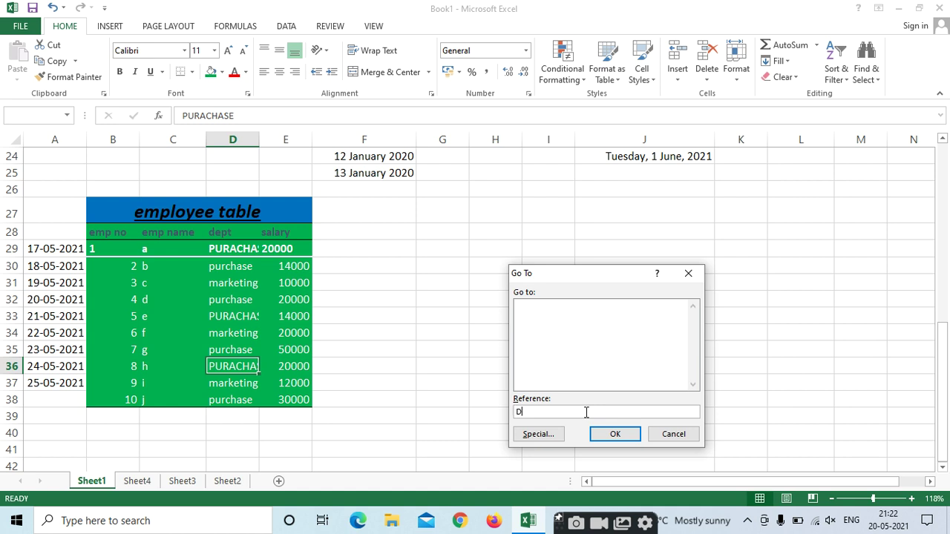
{"action": "left_click", "coordinate": [606, 433]}
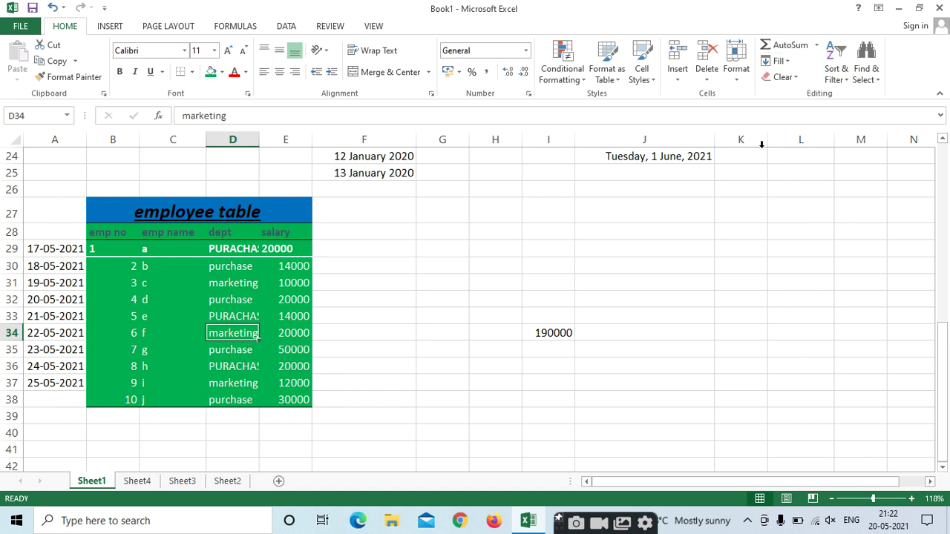
{"action": "left_click", "coordinate": [672, 268]}
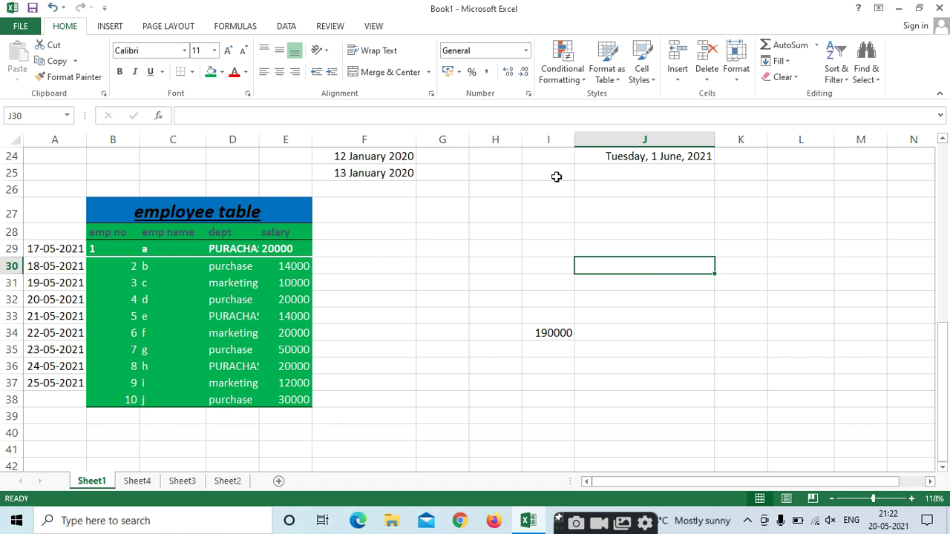
Clear everything, both contents and formatting, from cell I34 with the salary total.
{"action": "left_click", "coordinate": [548, 333]}
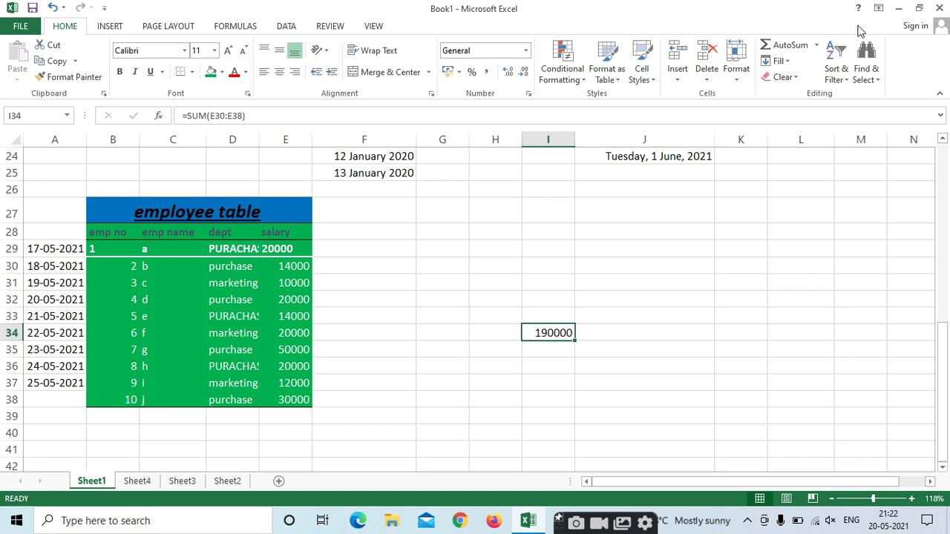
{"action": "left_click", "coordinate": [784, 77]}
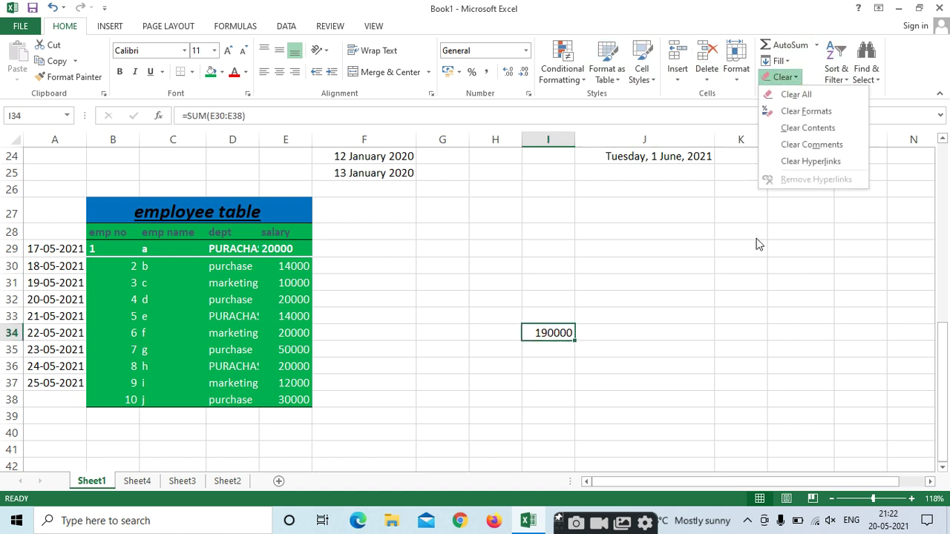
{"action": "left_click", "coordinate": [809, 95]}
{"action": "left_click", "coordinate": [510, 332]}
{"action": "left_click_drag", "start_coordinate": [520, 355], "coordinate": [549, 368]}
{"action": "left_click_drag", "start_coordinate": [537, 248], "coordinate": [673, 374]}
{"action": "left_click", "coordinate": [925, 267]}
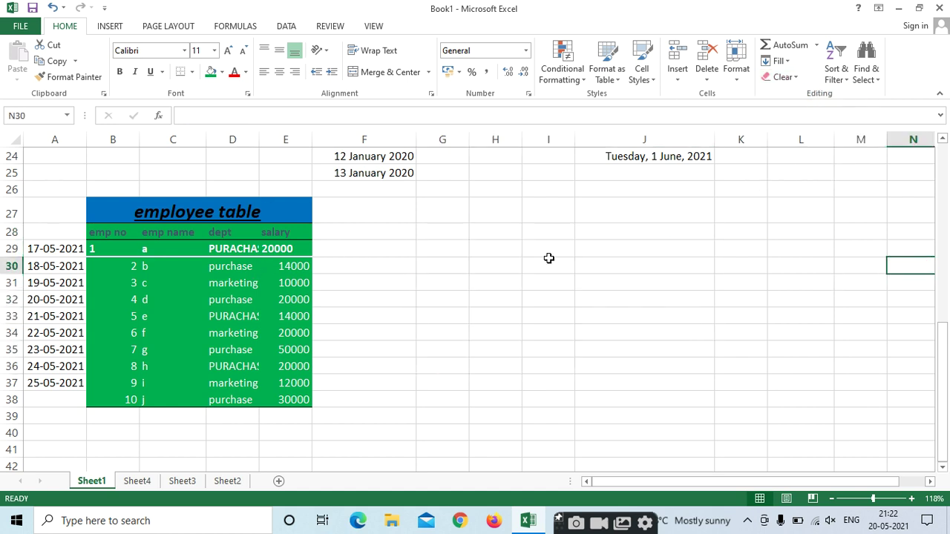